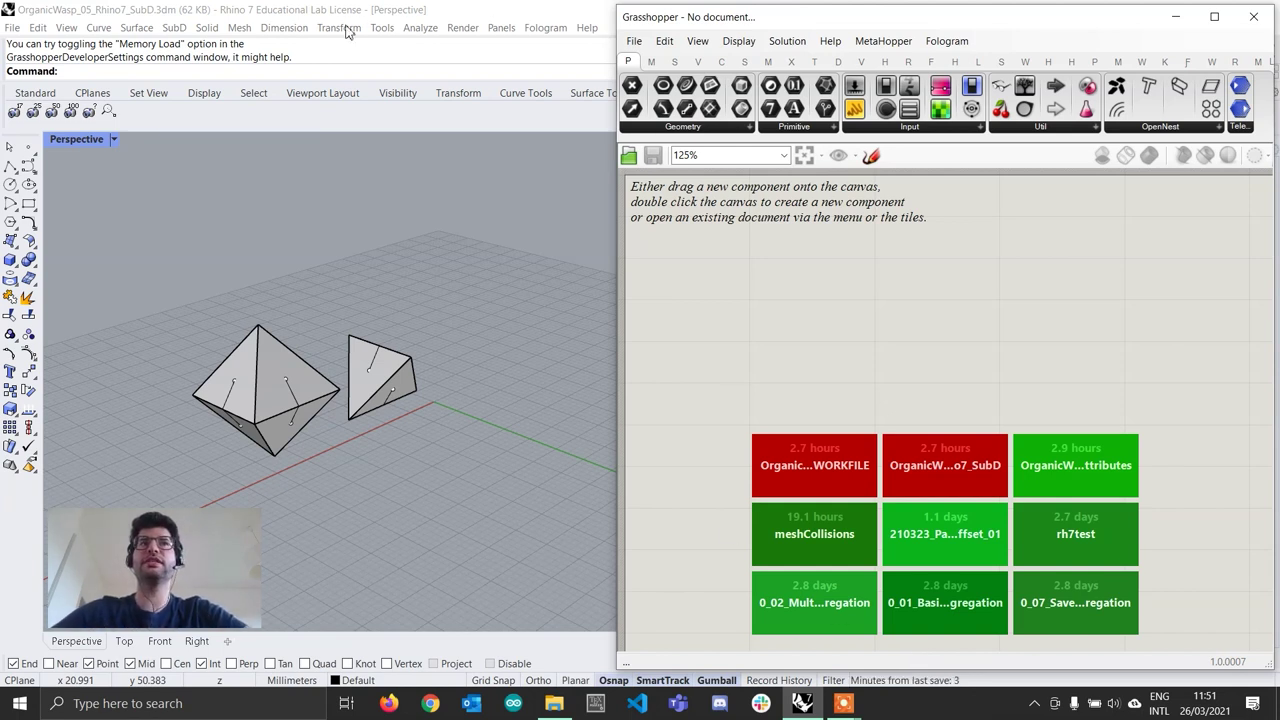
Step: Open the About Rhinoceros information and check the installed version and service release
{"action": "left_click", "coordinate": [587, 27]}
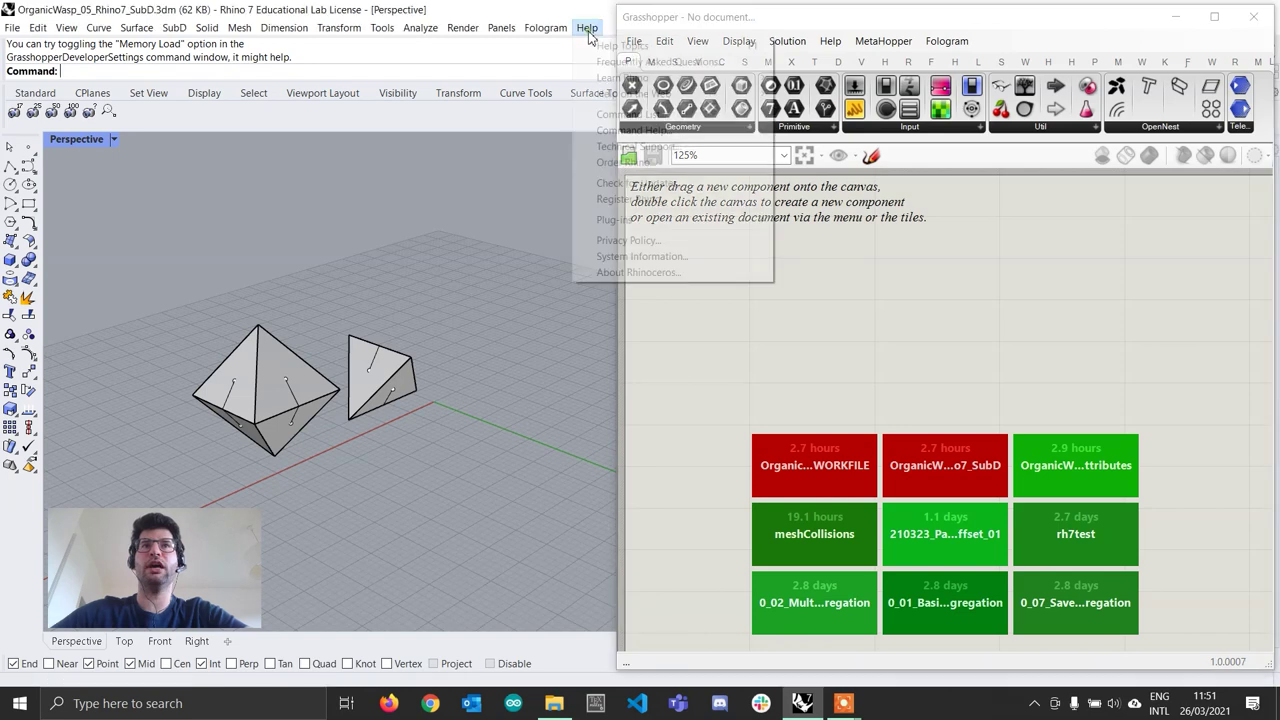
{"action": "left_click", "coordinate": [645, 275]}
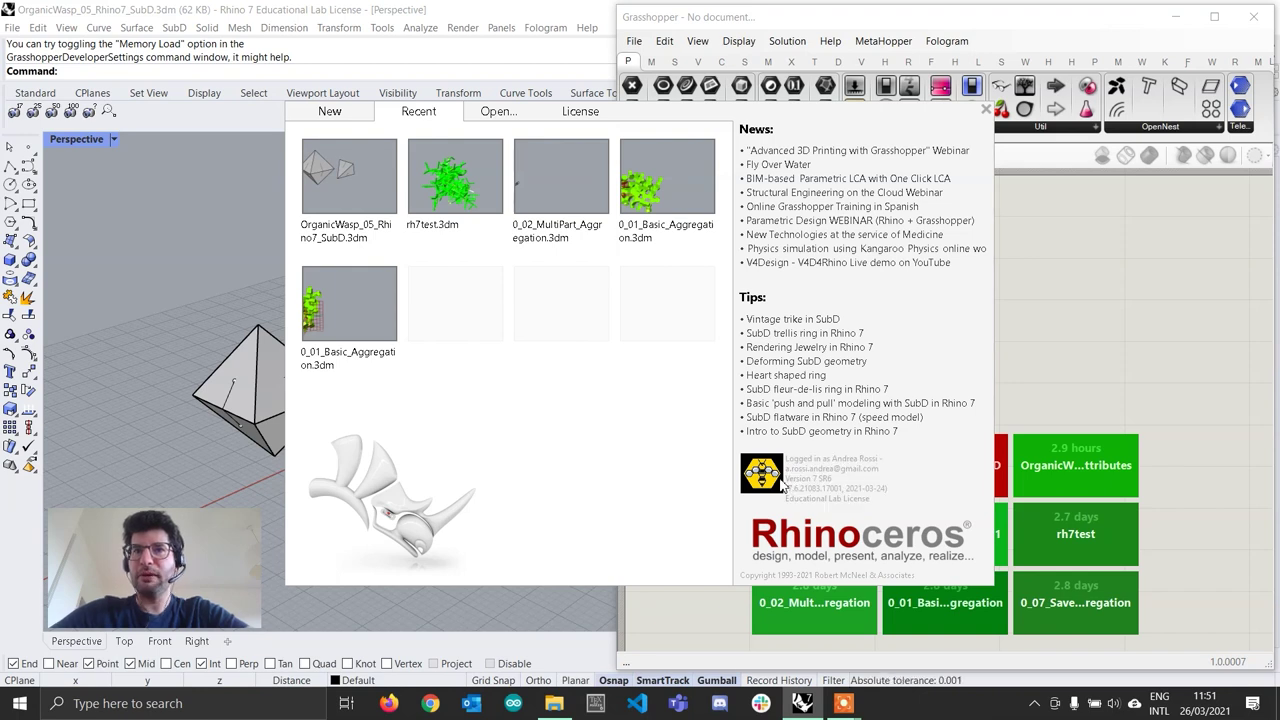
{"action": "left_click_drag", "start_coordinate": [785, 478], "coordinate": [832, 478]}
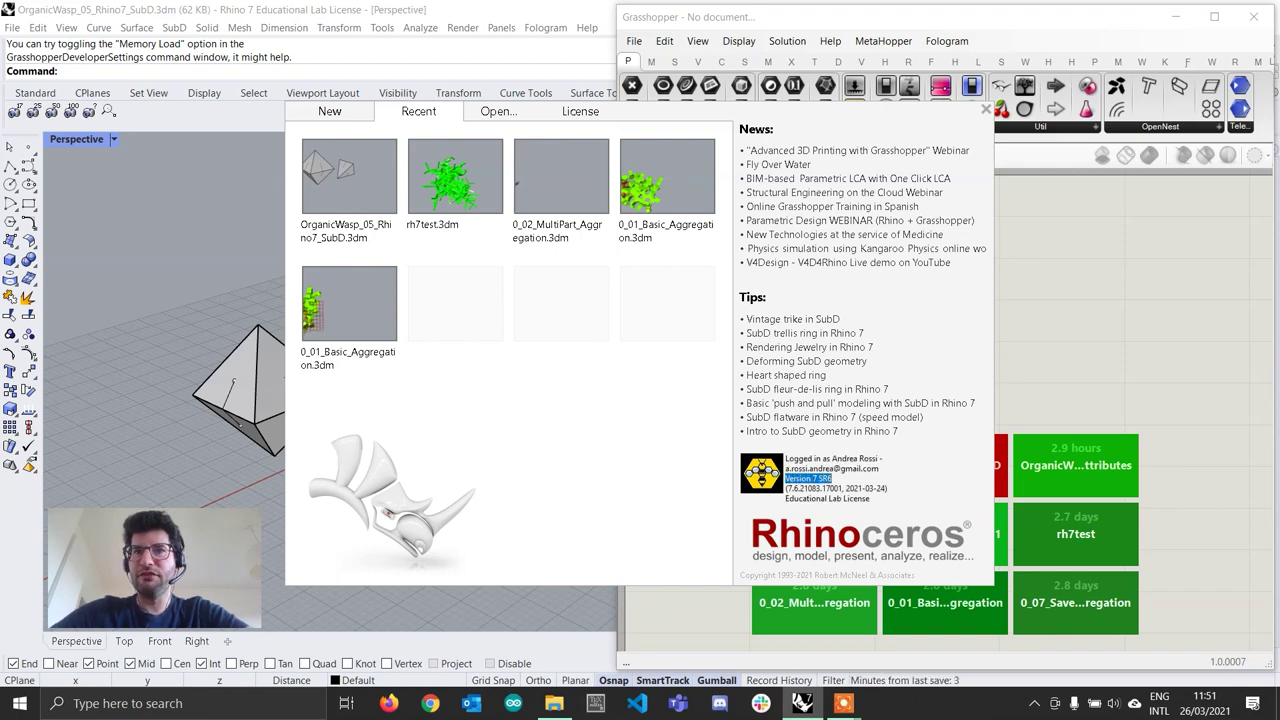
{"action": "left_click", "coordinate": [826, 479]}
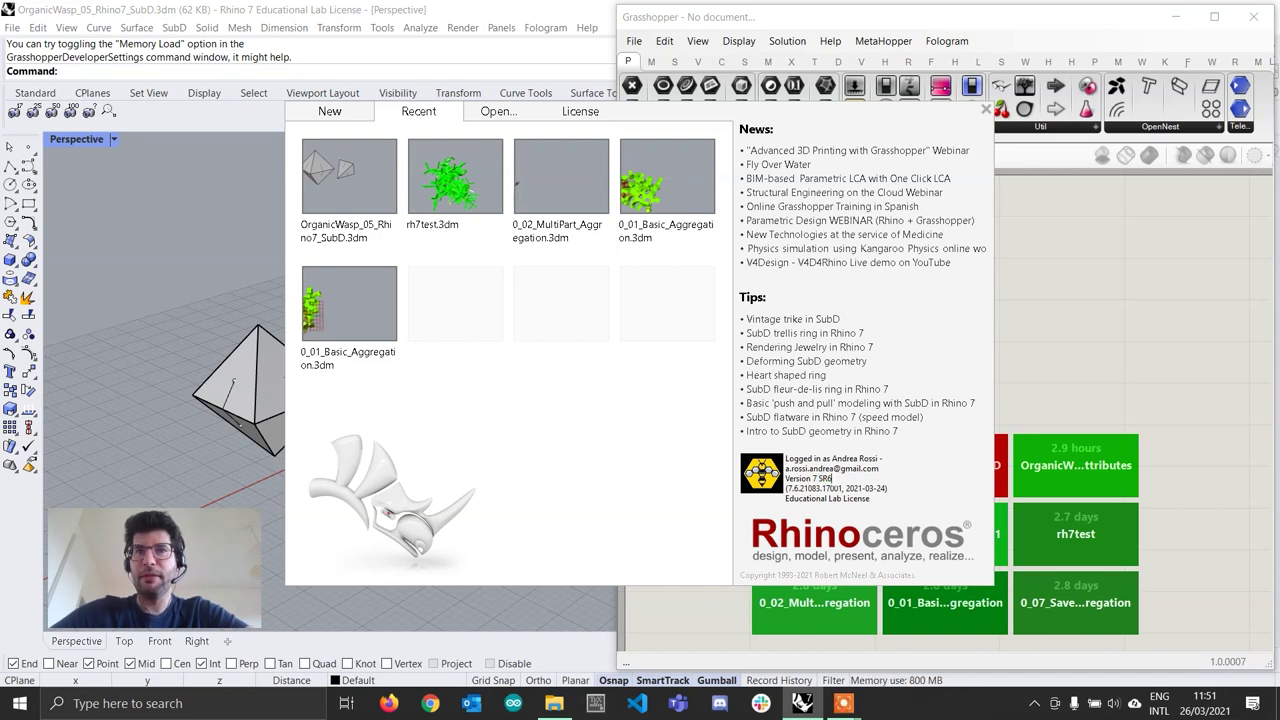
{"action": "left_click_drag", "start_coordinate": [834, 479], "coordinate": [818, 479]}
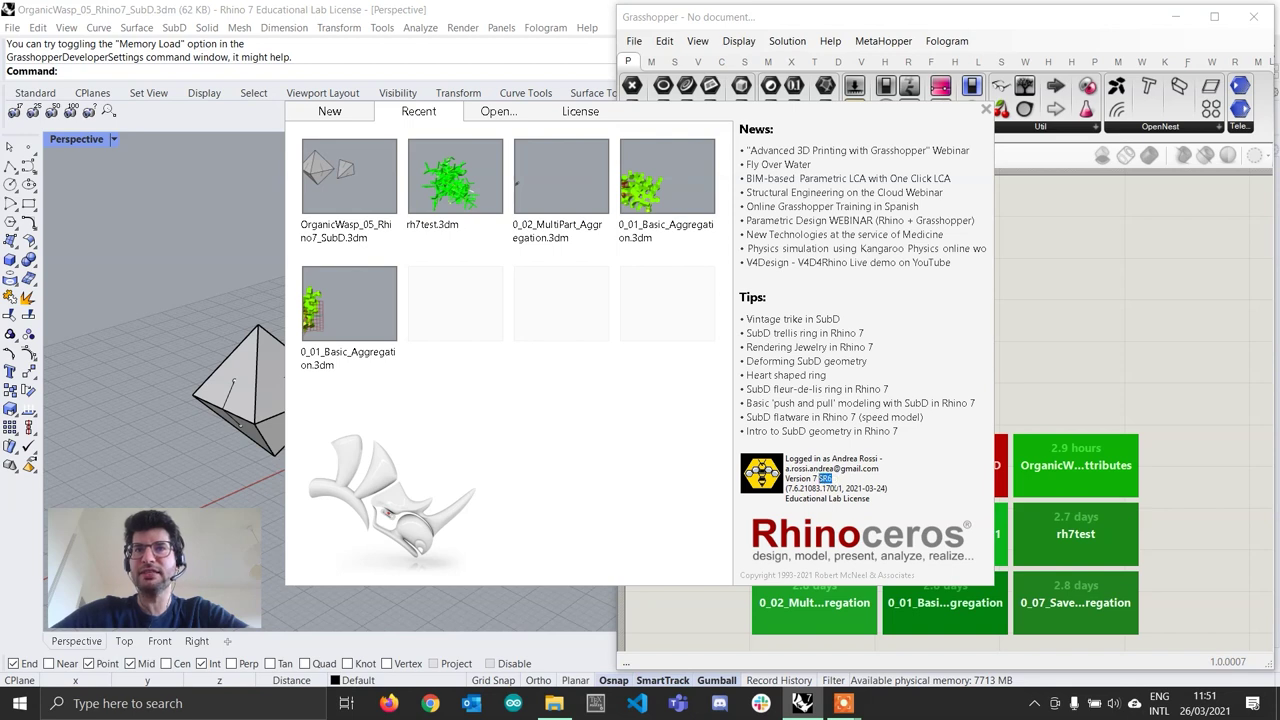
{"action": "left_click", "coordinate": [839, 480]}
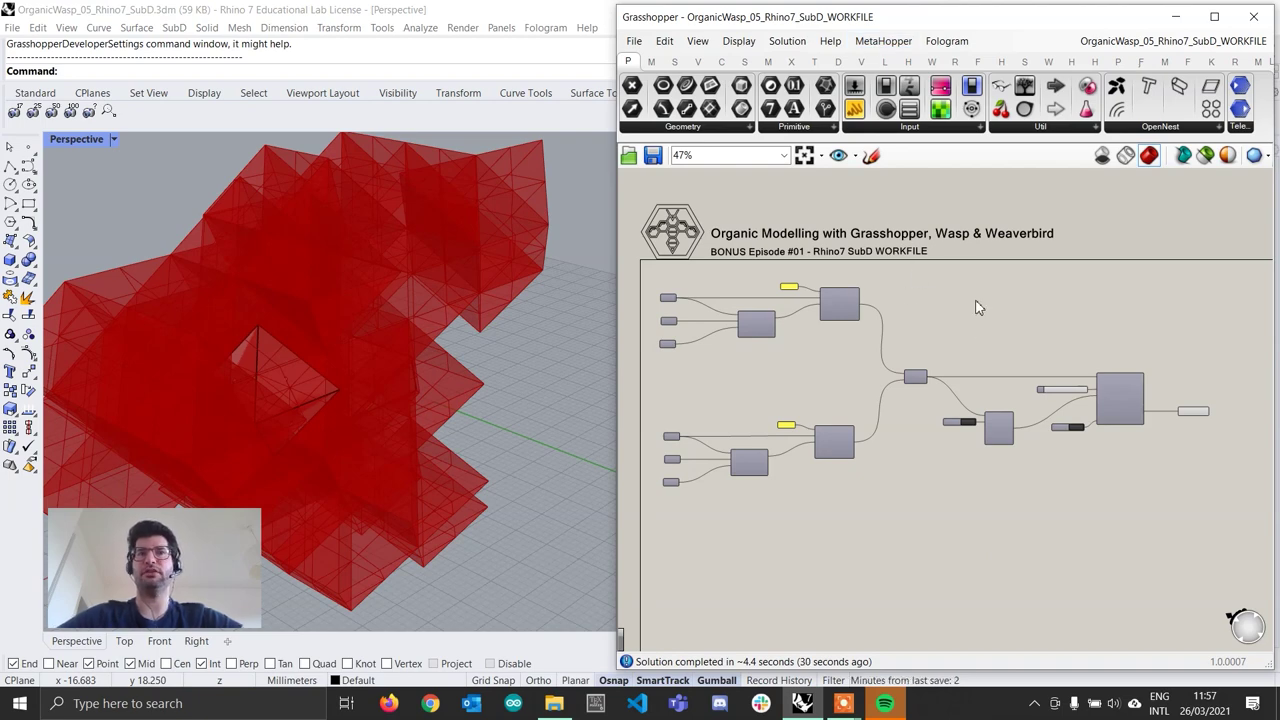
Step: Examine the red aggregation preview in the Perspective viewport from several angles
{"action": "scroll", "coordinate": [474, 446], "scroll_direction": "down", "scroll_amount": 5}
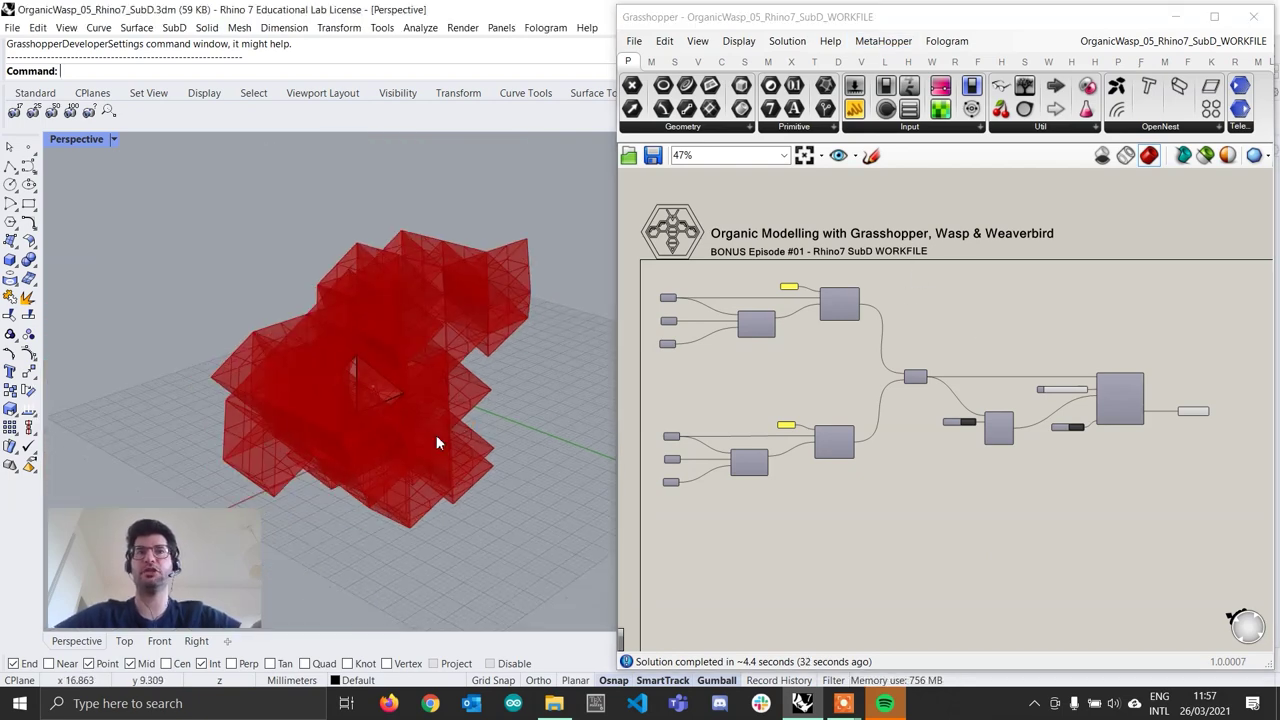
{"action": "scroll", "coordinate": [436, 389], "scroll_direction": "up", "scroll_amount": 5}
{"action": "right_click_drag", "start_coordinate": [436, 437], "coordinate": [611, 405]}
{"action": "right_click_drag", "start_coordinate": [417, 342], "coordinate": [394, 378]}
{"action": "scroll", "coordinate": [525, 334], "scroll_direction": "up", "scroll_amount": 3}
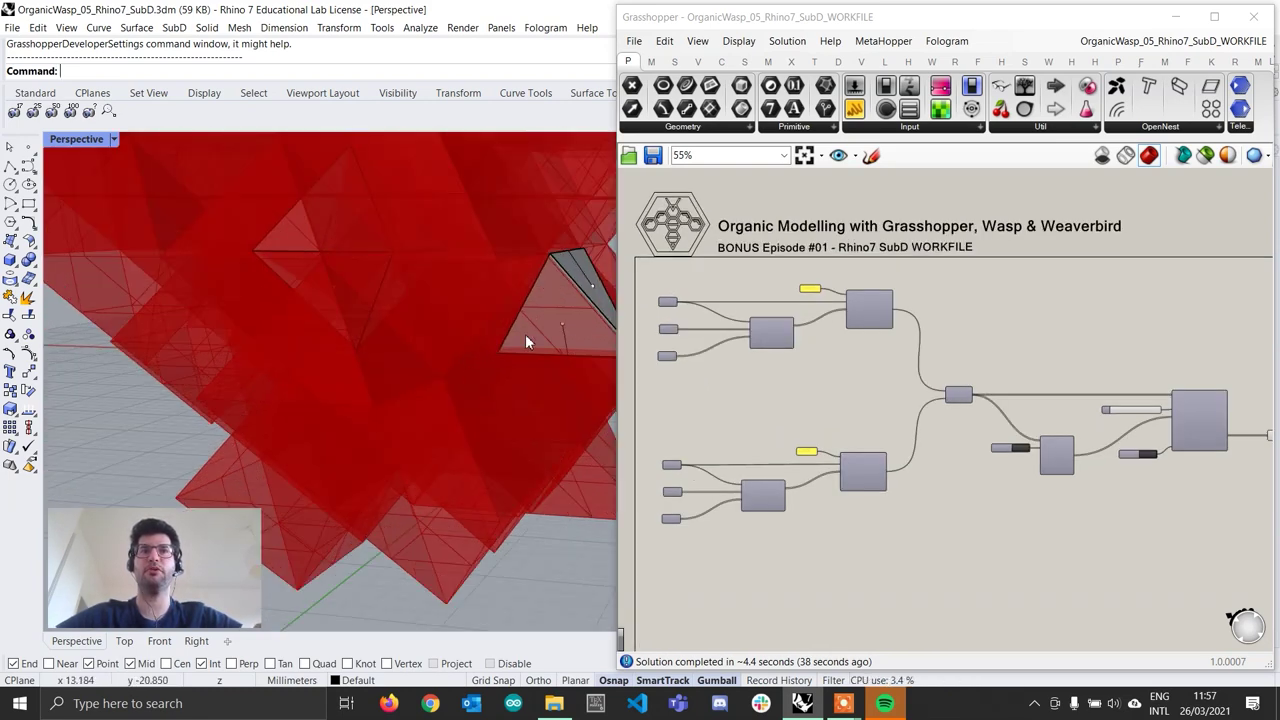
{"action": "right_click_drag", "start_coordinate": [525, 334], "coordinate": [380, 364], "text": "shift"}
{"action": "scroll", "coordinate": [380, 364], "scroll_direction": "down", "scroll_amount": 8}
{"action": "right_click_drag", "start_coordinate": [238, 345], "coordinate": [330, 360]}
{"action": "scroll", "coordinate": [891, 412], "scroll_direction": "up", "scroll_amount": 4}
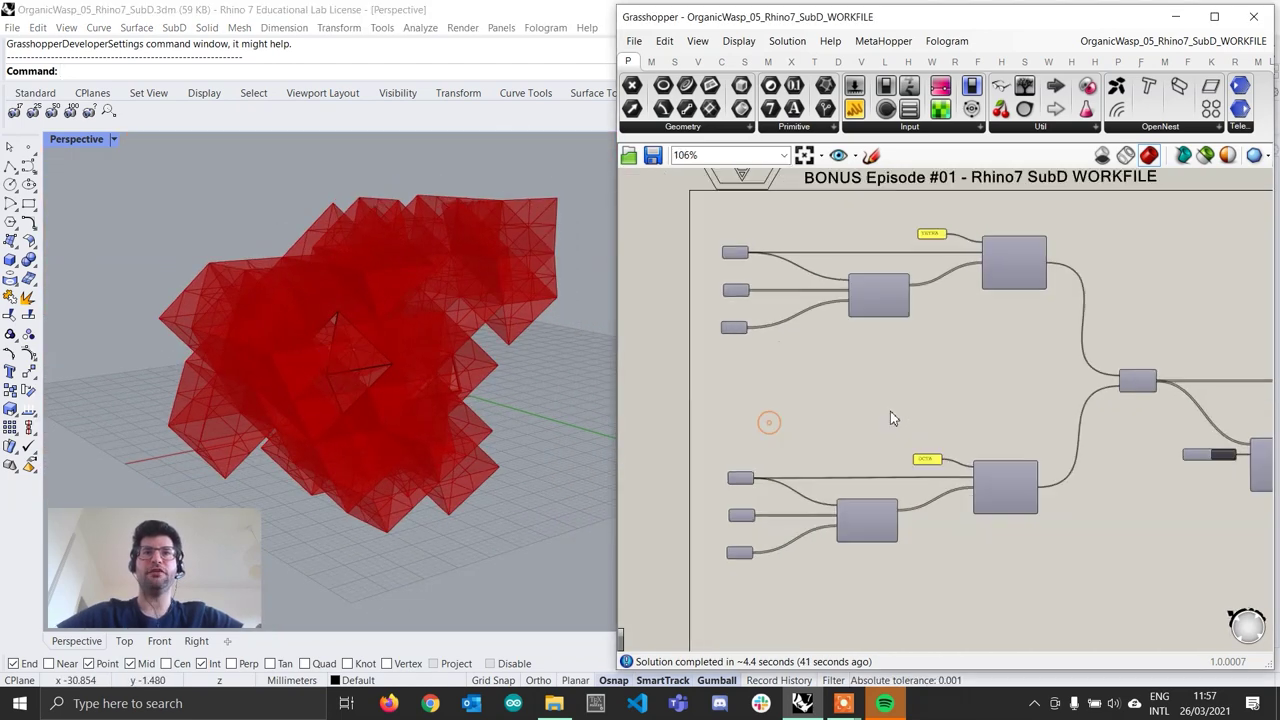
Step: Widen the Grasshopper window and examine the rules and aggregation components alongside the preview
{"action": "scroll", "coordinate": [923, 410], "scroll_direction": "down", "scroll_amount": 1}
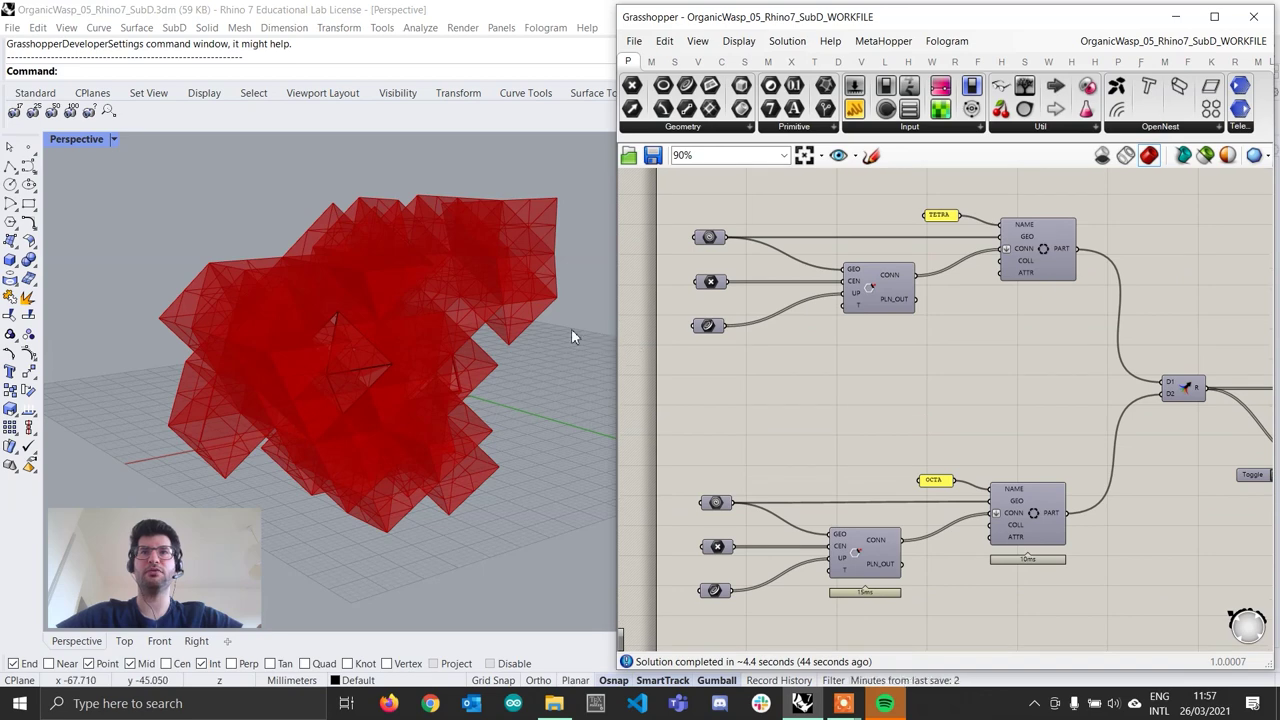
{"action": "left_click_drag", "start_coordinate": [617, 328], "coordinate": [505, 330]}
{"action": "right_click_drag", "start_coordinate": [1084, 435], "coordinate": [976, 442]}
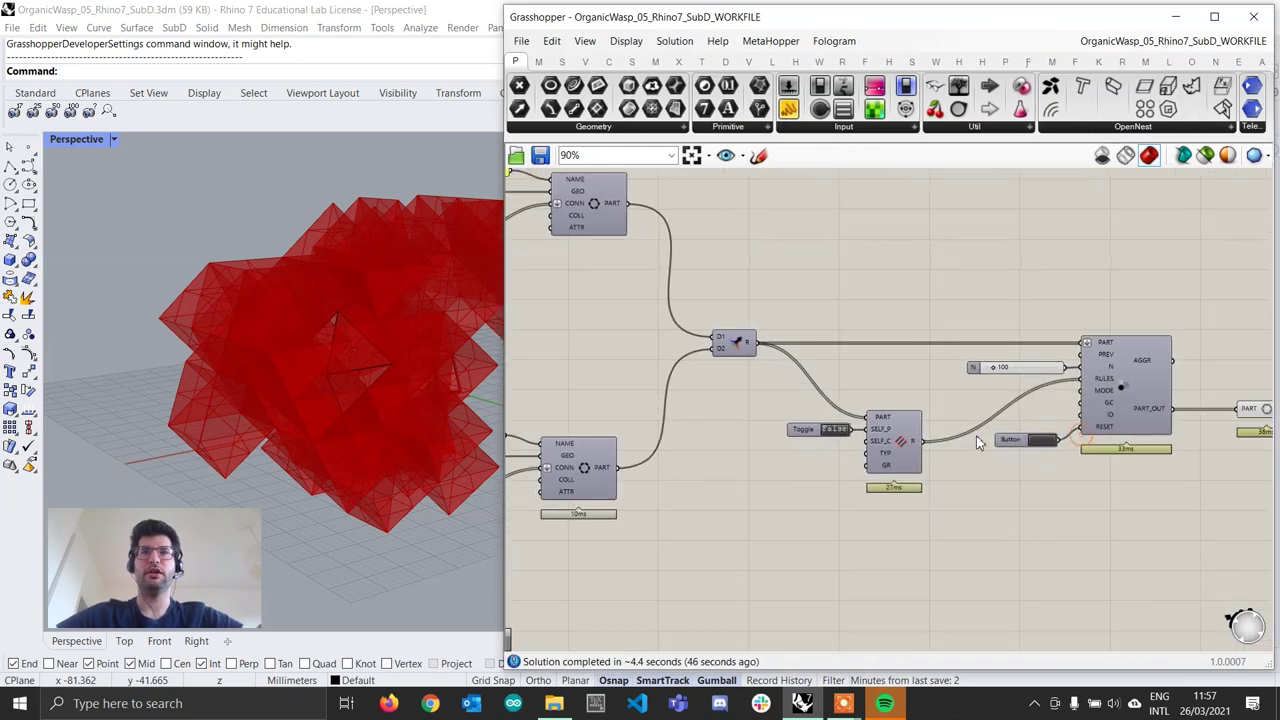
{"action": "scroll", "coordinate": [976, 442], "scroll_direction": "up", "scroll_amount": 3}
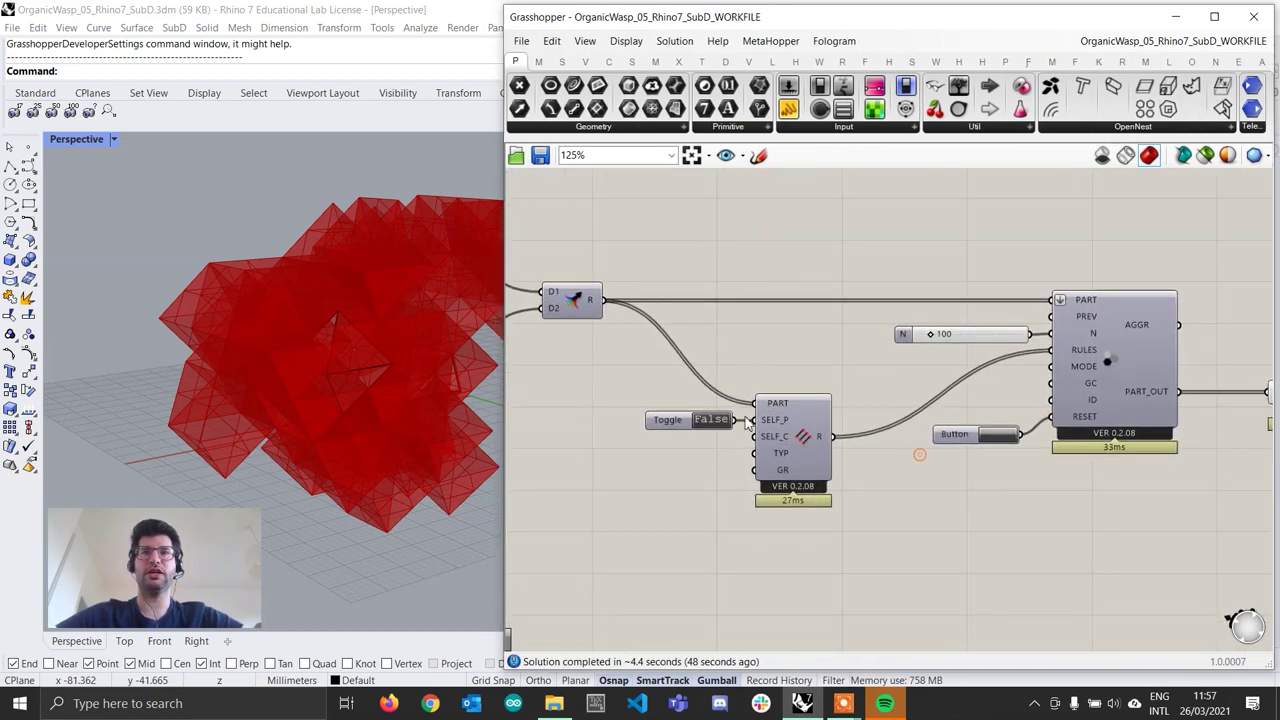
{"action": "right_click_drag", "start_coordinate": [279, 355], "coordinate": [333, 371]}
{"action": "scroll", "coordinate": [264, 412], "scroll_direction": "up", "scroll_amount": 2}
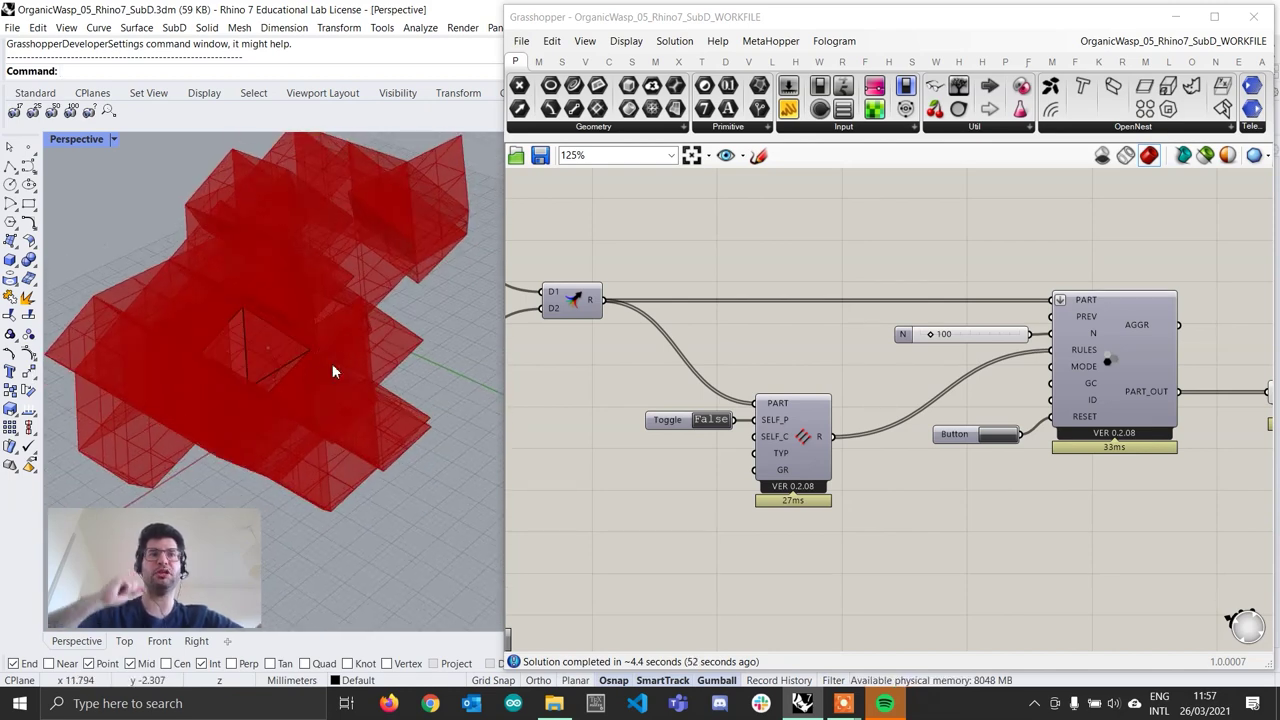
Step: Reset the aggregation with SELF_P set to False and inspect the regenerated parts in the viewport
{"action": "left_click", "coordinate": [1040, 474]}
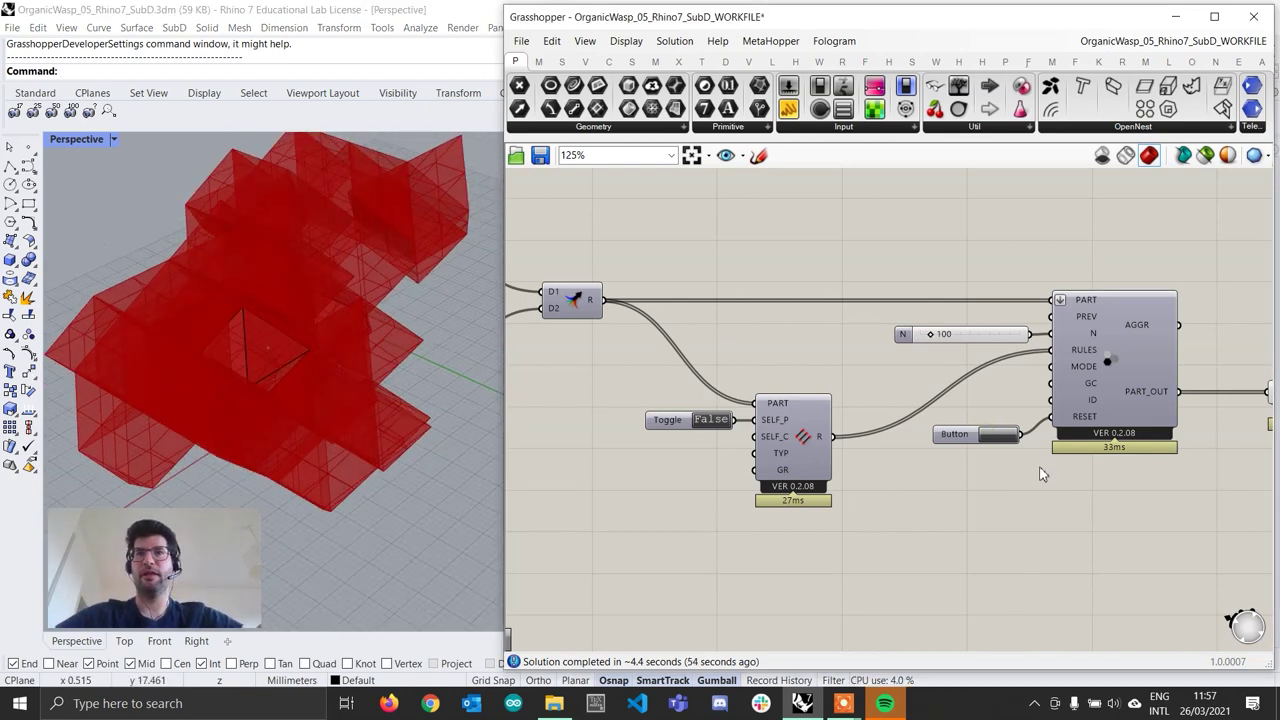
{"action": "left_click", "coordinate": [998, 434]}
{"action": "right_click_drag", "start_coordinate": [446, 451], "coordinate": [365, 315]}
{"action": "scroll", "coordinate": [365, 317], "scroll_direction": "up", "scroll_amount": 5}
{"action": "right_click_drag", "start_coordinate": [350, 317], "coordinate": [383, 331]}
{"action": "scroll", "coordinate": [332, 343], "scroll_direction": "down", "scroll_amount": 7}
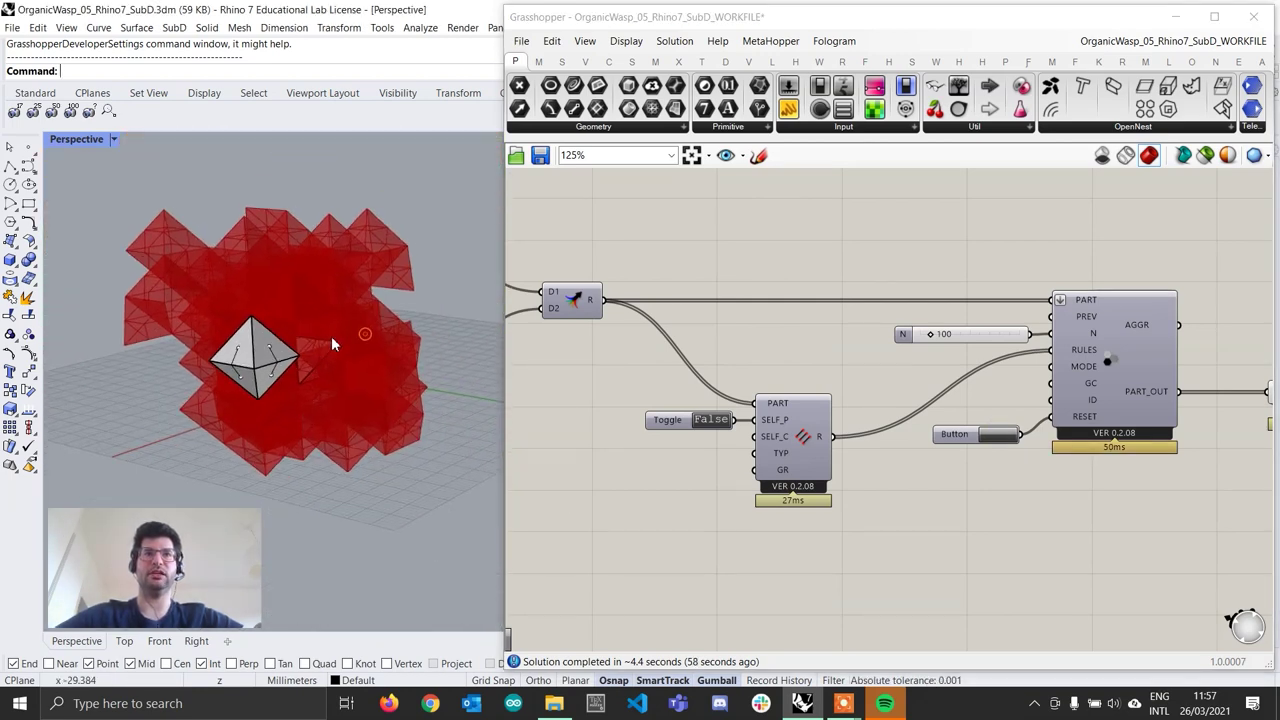
Step: Set the SELF_P toggle of the rules component to True, regenerate the aggregation and inspect it
{"action": "double_click", "coordinate": [722, 420]}
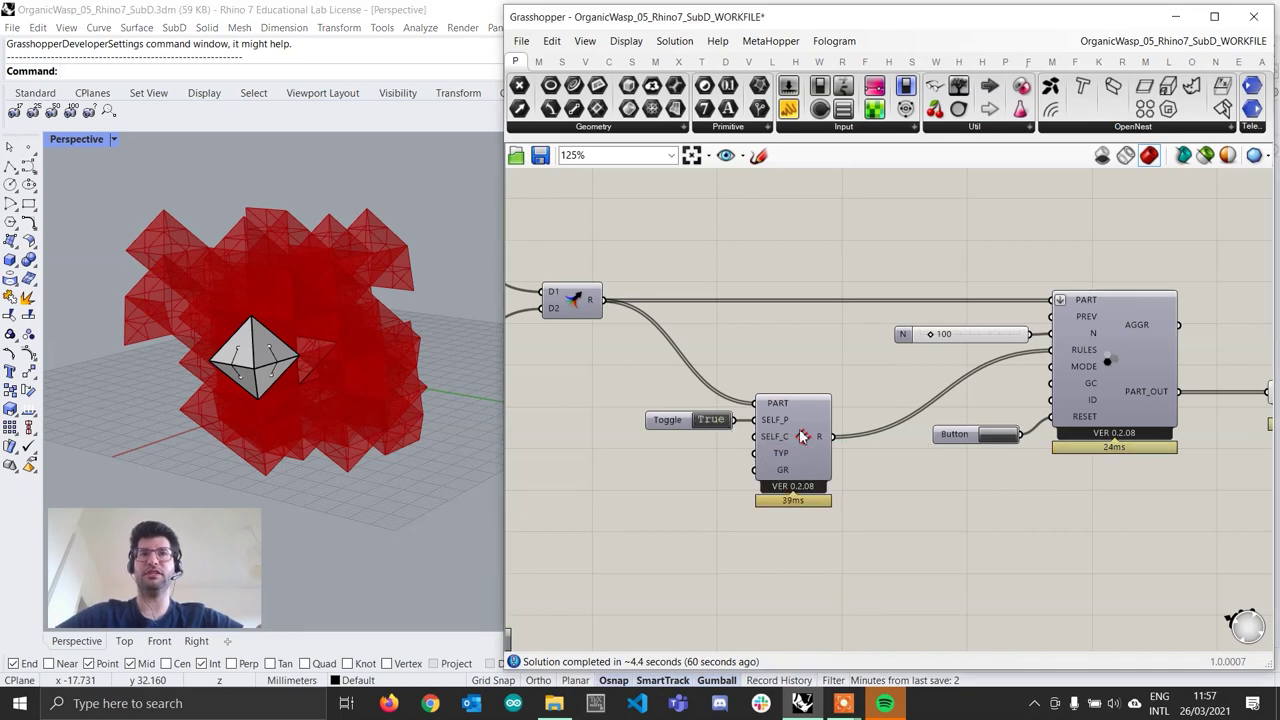
{"action": "left_click", "coordinate": [1001, 439]}
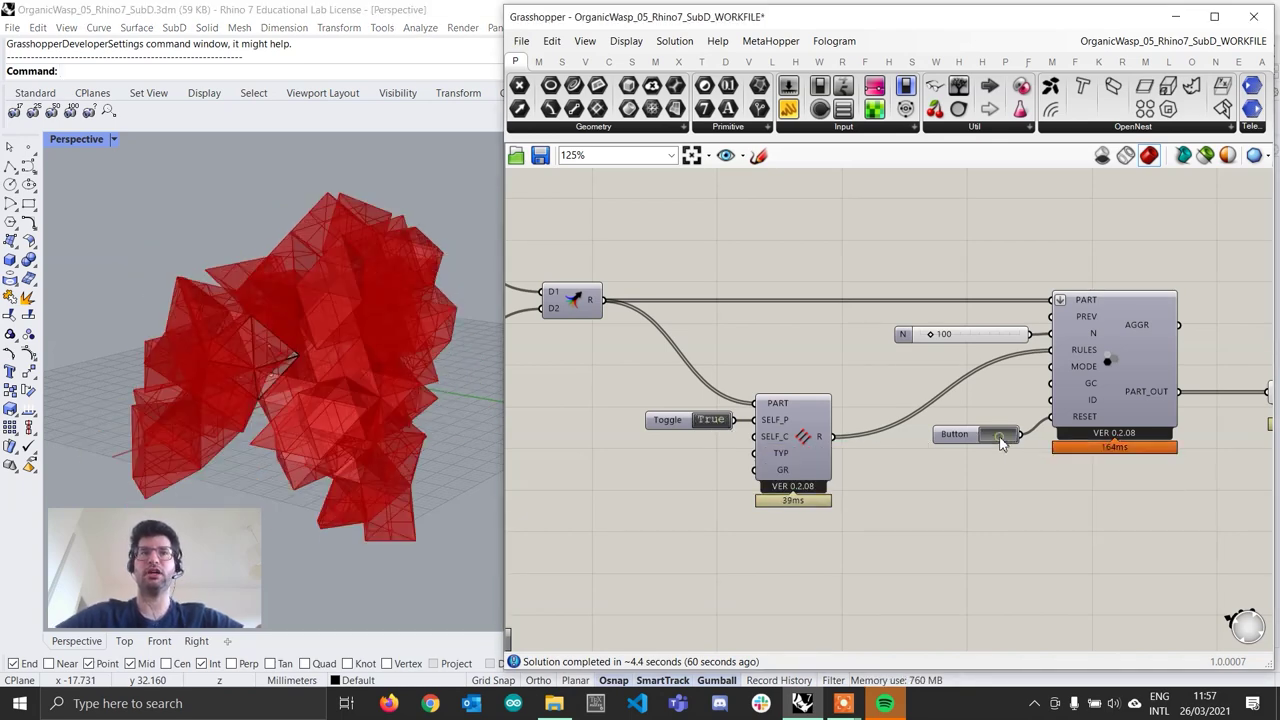
{"action": "right_click_drag", "start_coordinate": [194, 317], "coordinate": [120, 392]}
{"action": "right_click_drag", "start_coordinate": [240, 390], "coordinate": [314, 312]}
{"action": "scroll", "coordinate": [300, 300], "scroll_direction": "down", "scroll_amount": 6}
{"action": "scroll", "coordinate": [377, 354], "scroll_direction": "down", "scroll_amount": 6}
Step: Set the SELF_P toggle back to False and regenerate the 100-part aggregation
{"action": "double_click", "coordinate": [710, 419]}
{"action": "left_click", "coordinate": [1002, 435]}
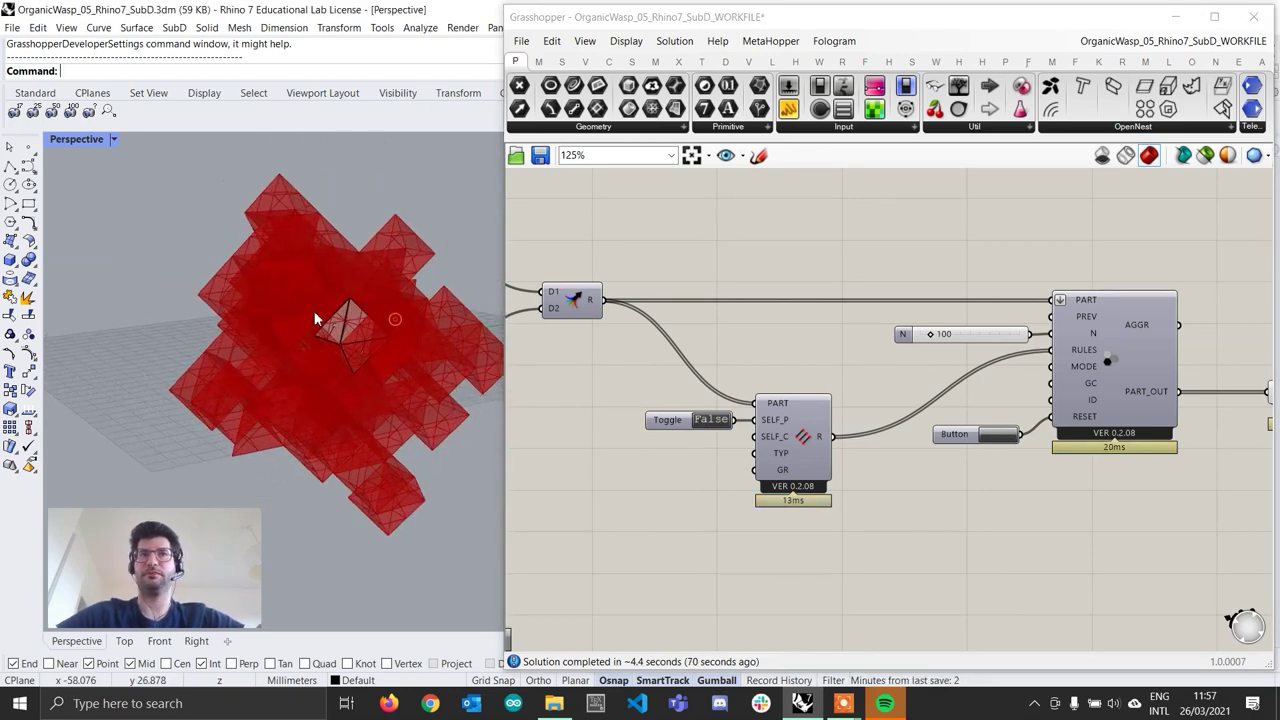
{"action": "scroll", "coordinate": [318, 312], "scroll_direction": "down", "scroll_amount": 2}
{"action": "right_click_drag", "start_coordinate": [355, 362], "coordinate": [300, 364], "text": "shift"}
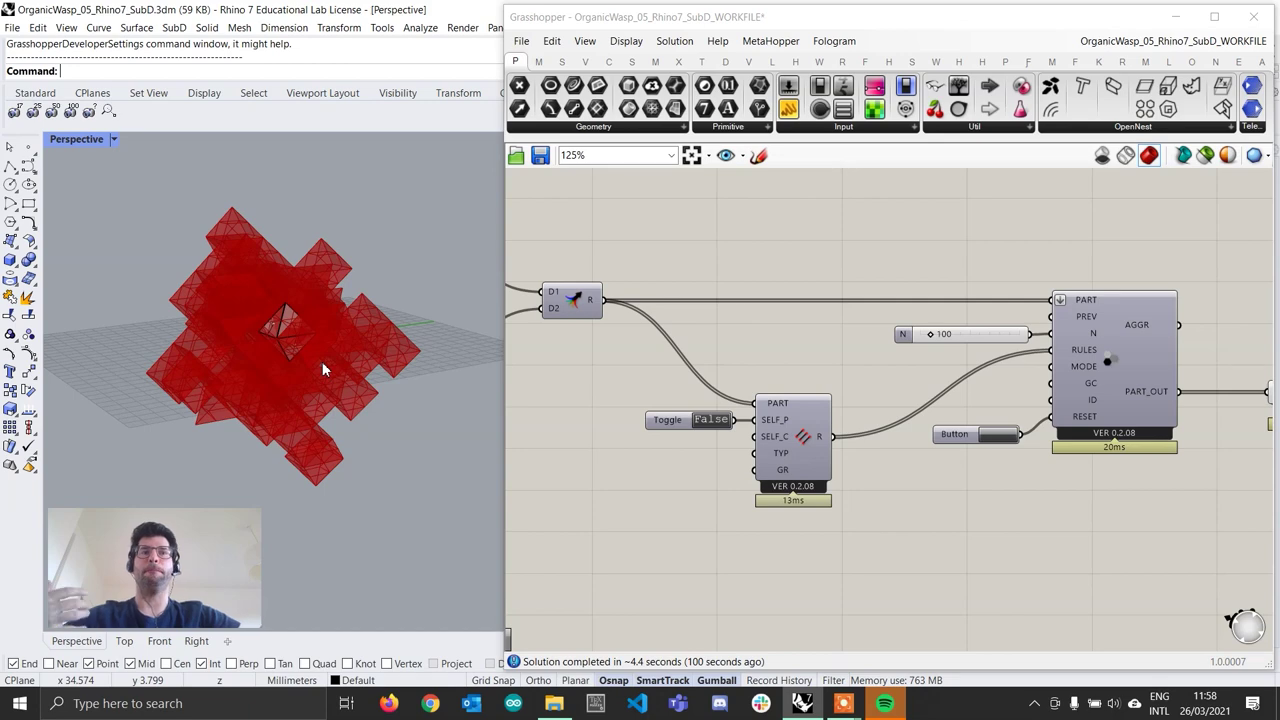
Step: Examine the TETRA and OCTA part definitions on the canvas and the aggregation preview in the viewport
{"action": "scroll", "coordinate": [700, 303], "scroll_direction": "down", "scroll_amount": 4}
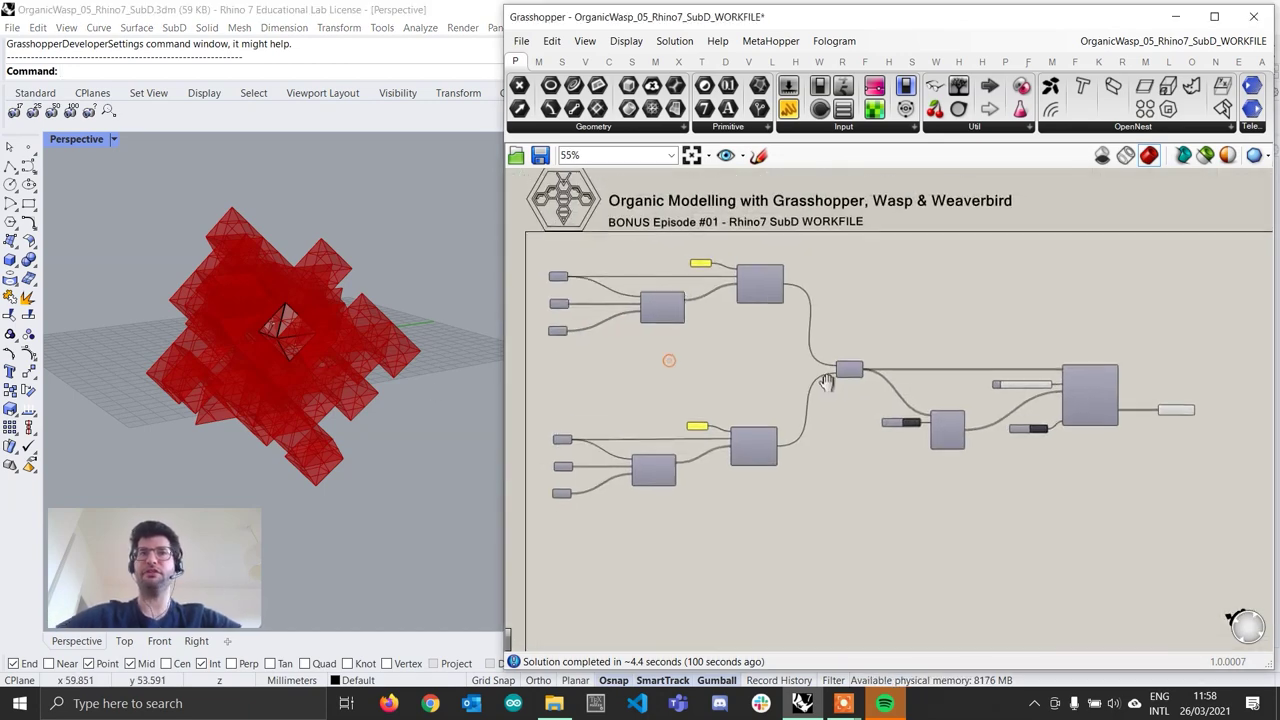
{"action": "scroll", "coordinate": [775, 388], "scroll_direction": "up", "scroll_amount": 4}
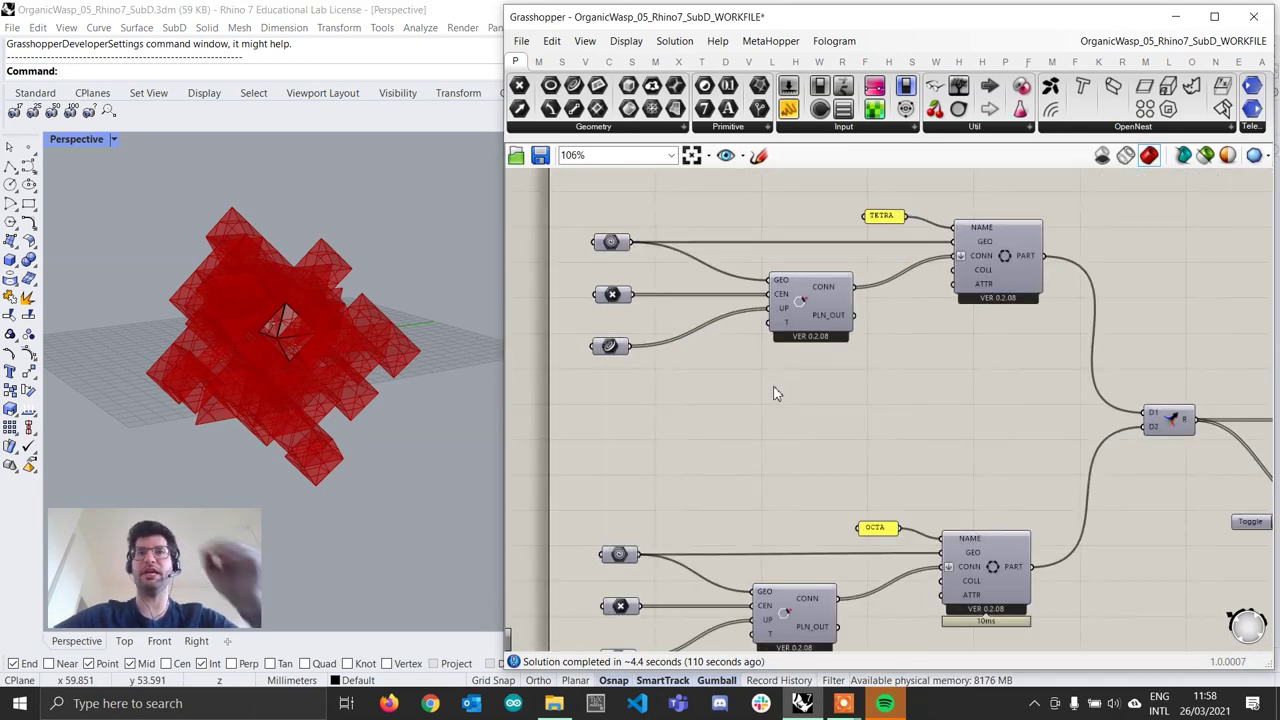
{"action": "right_click_drag", "start_coordinate": [748, 337], "coordinate": [763, 335]}
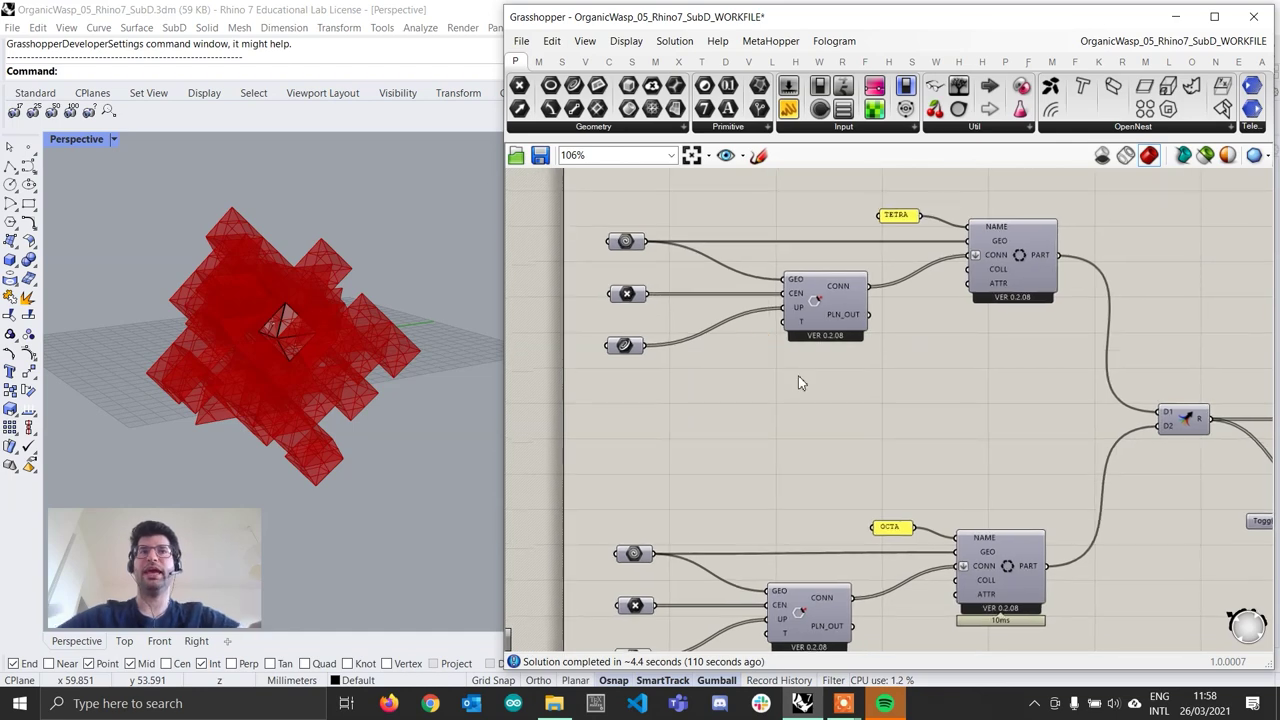
{"action": "scroll", "coordinate": [811, 371], "scroll_direction": "up", "scroll_amount": 1}
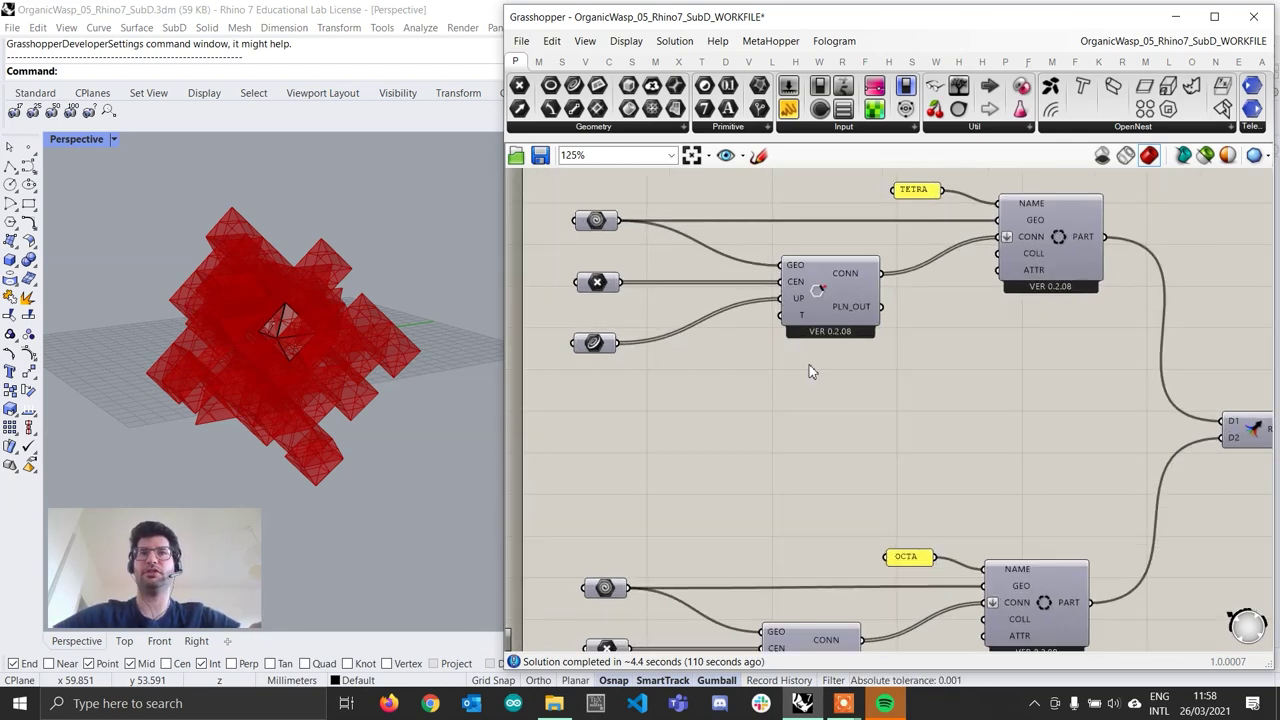
{"action": "scroll", "coordinate": [340, 352], "scroll_direction": "up", "scroll_amount": 5}
{"action": "right_click_drag", "start_coordinate": [374, 326], "coordinate": [290, 352]}
{"action": "scroll", "coordinate": [1082, 340], "scroll_direction": "down", "scroll_amount": 6}
{"action": "scroll", "coordinate": [1175, 387], "scroll_direction": "up", "scroll_amount": 5}
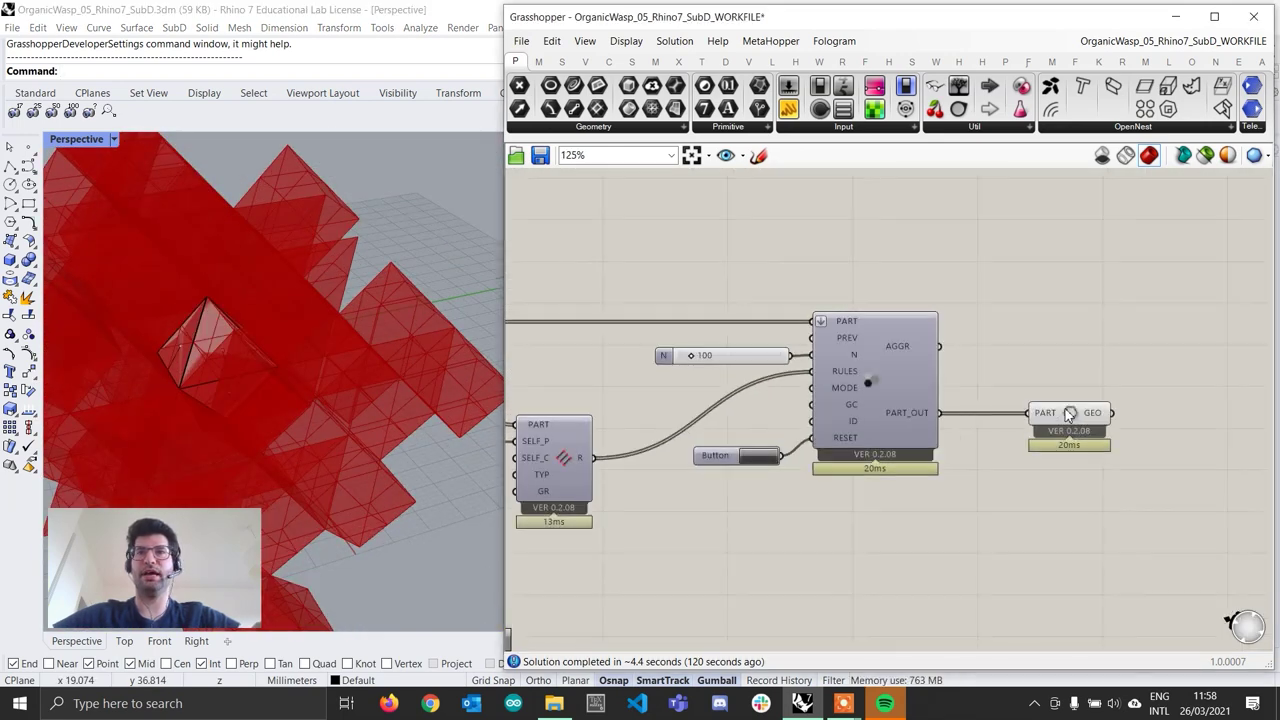
Step: Turn off the preview of the PartGeo component after the aggregation to hide the aggregated geometry
{"action": "left_click", "coordinate": [1072, 412]}
{"action": "right_click", "coordinate": [1089, 428]}
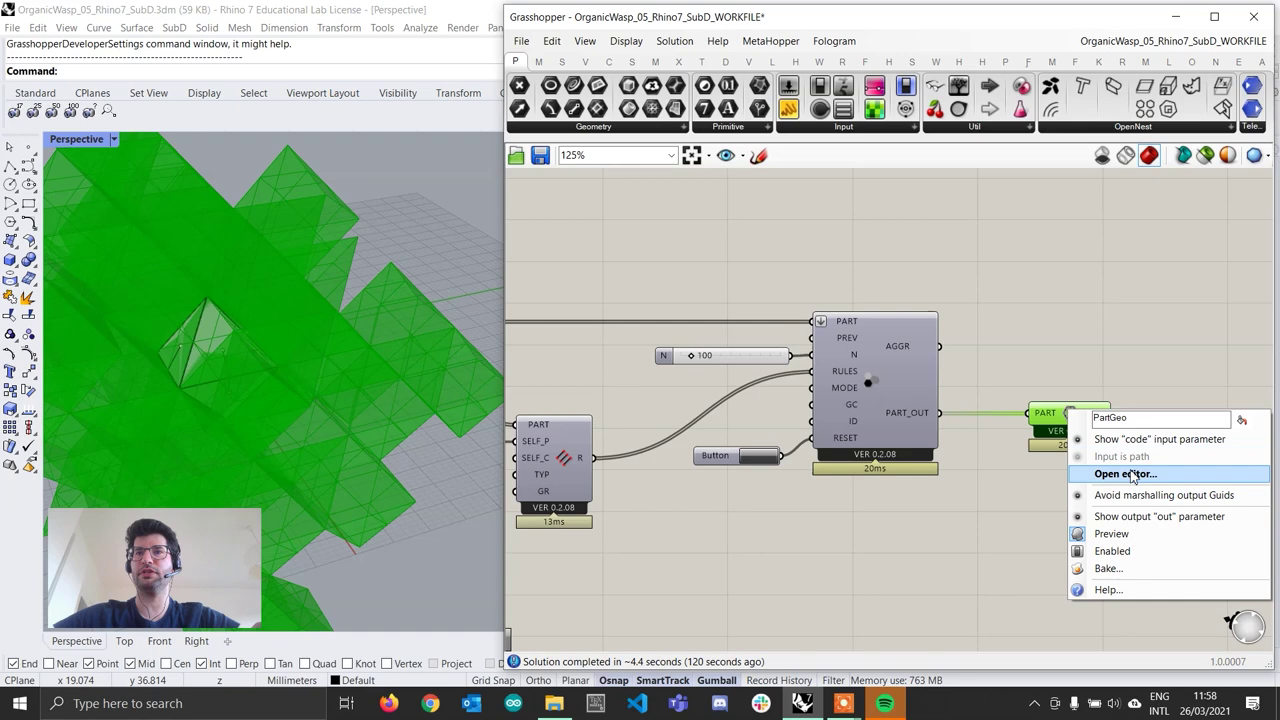
{"action": "left_click", "coordinate": [1116, 532]}
Step: Switch the Perspective viewport to Wireframe display to see inside the tetrahedron and octahedron
{"action": "scroll", "coordinate": [1097, 493], "scroll_direction": "down", "scroll_amount": 5}
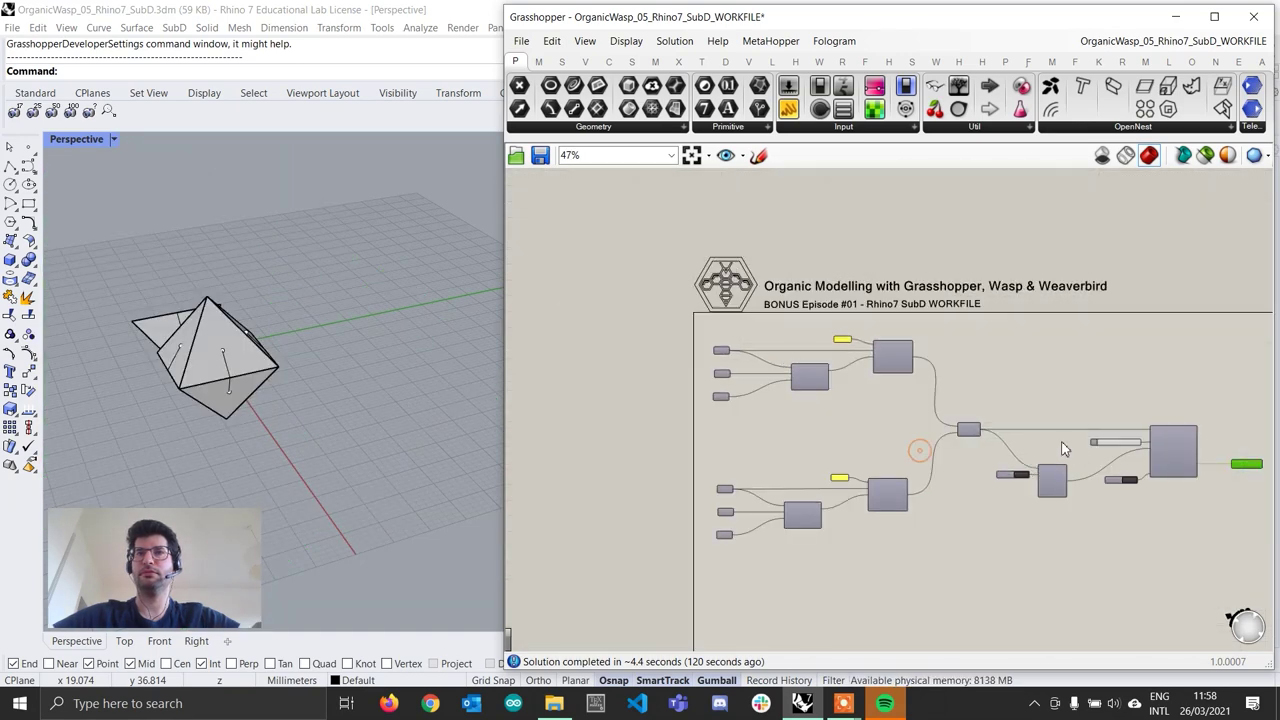
{"action": "scroll", "coordinate": [870, 345], "scroll_direction": "up", "scroll_amount": 6}
{"action": "right_click_drag", "start_coordinate": [870, 345], "coordinate": [882, 346]}
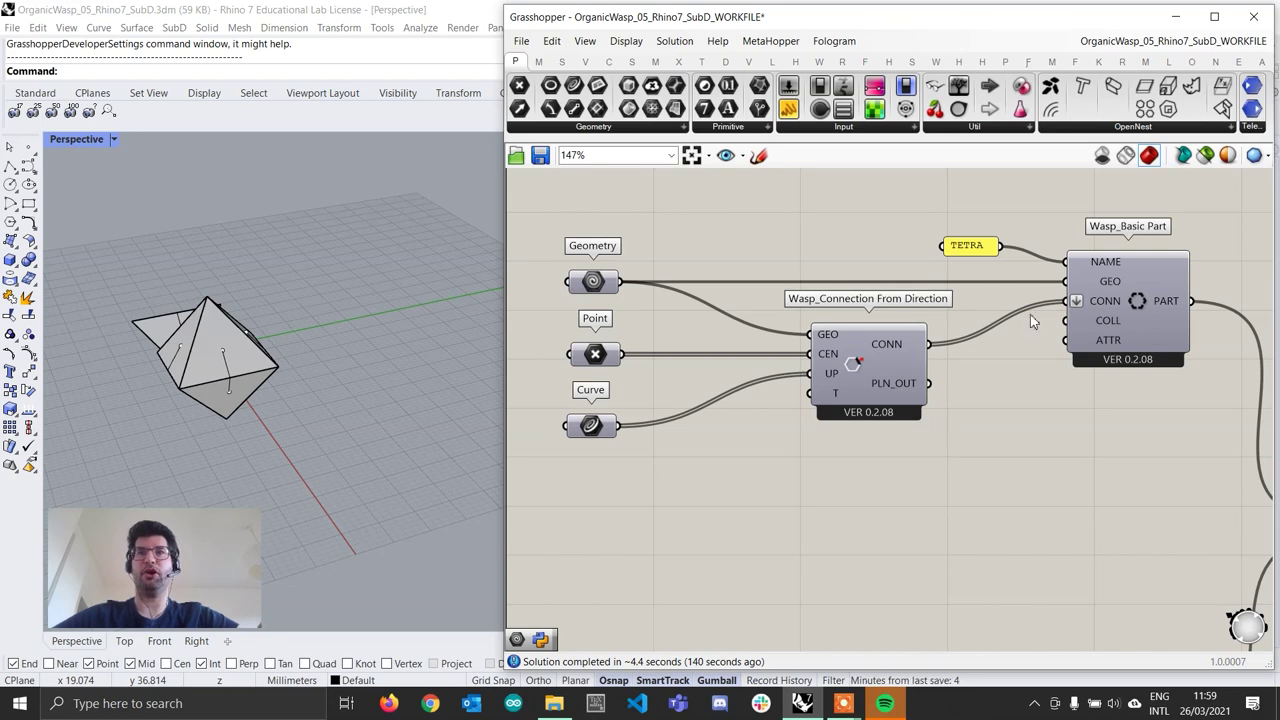
{"action": "right_click_drag", "start_coordinate": [195, 387], "coordinate": [283, 364]}
{"action": "scroll", "coordinate": [400, 427], "scroll_direction": "up", "scroll_amount": 3}
{"action": "left_click", "coordinate": [78, 143]}
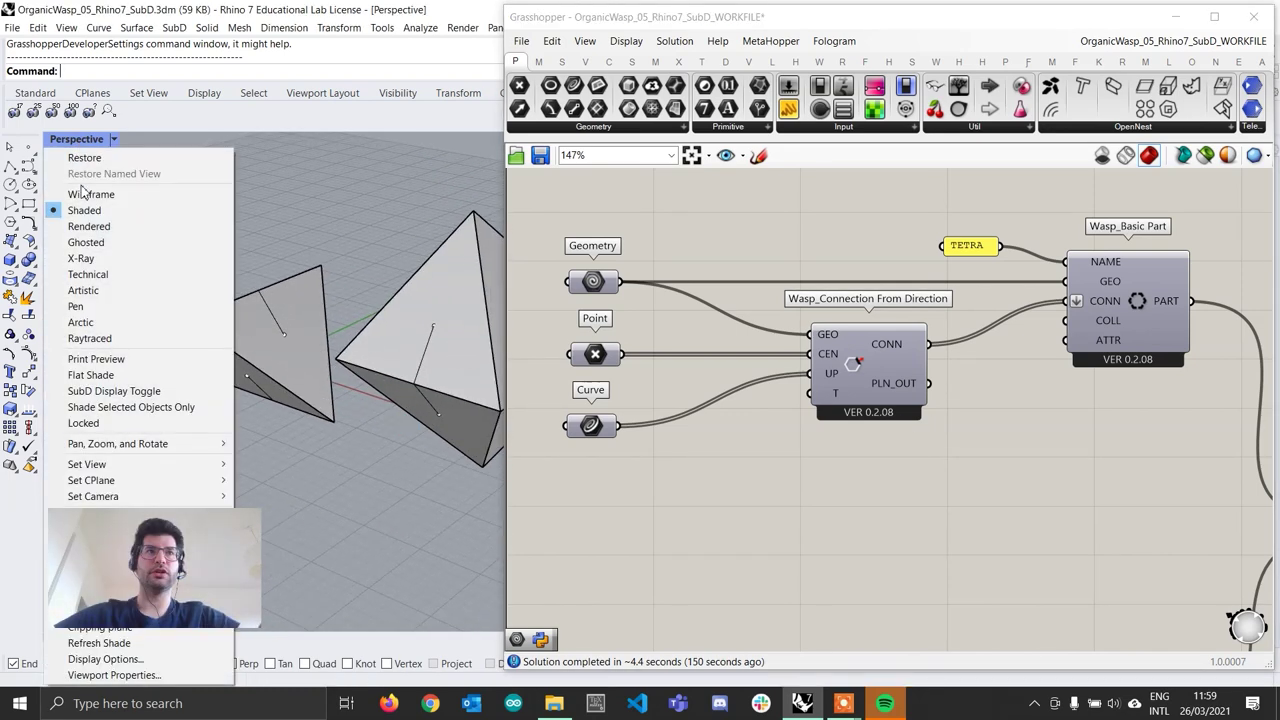
{"action": "left_click", "coordinate": [88, 195]}
{"action": "right_click_drag", "start_coordinate": [272, 370], "coordinate": [261, 374], "text": "shift"}
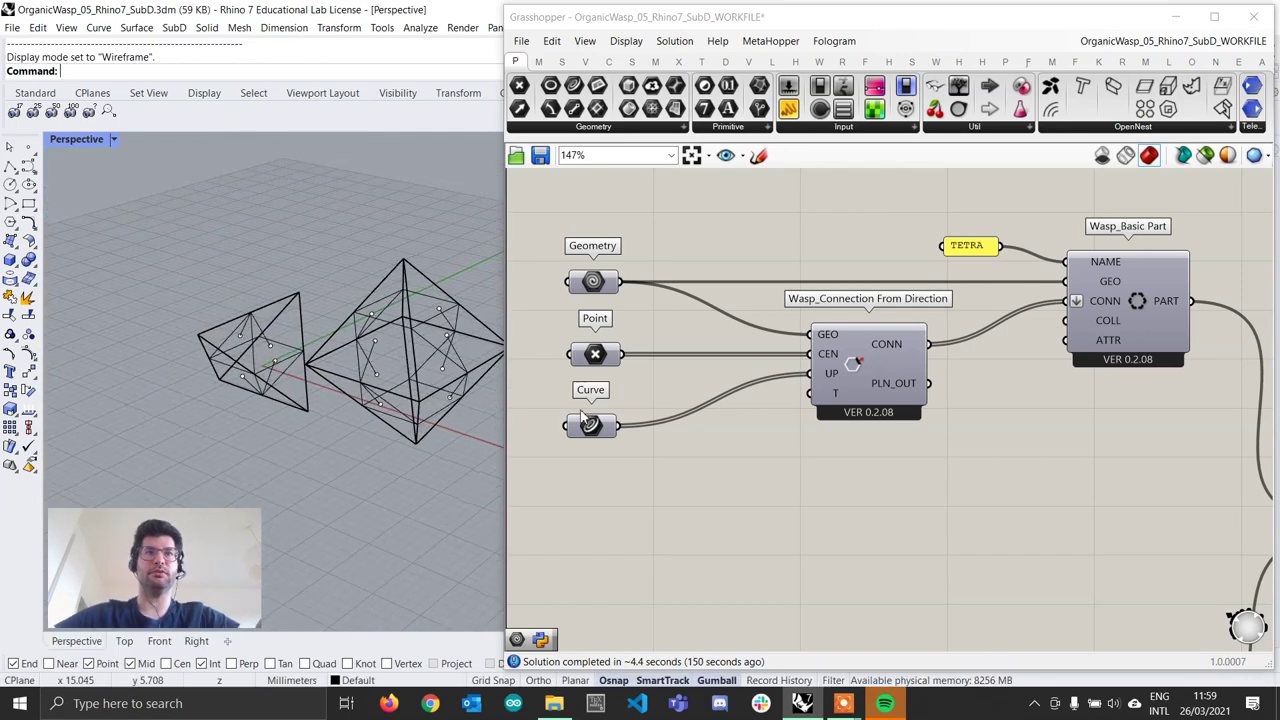
Step: Examine the tetrahedron's connection points, direction curves and inner edges in the viewport
{"action": "left_click", "coordinate": [832, 427]}
{"action": "scroll", "coordinate": [298, 374], "scroll_direction": "up", "scroll_amount": 3}
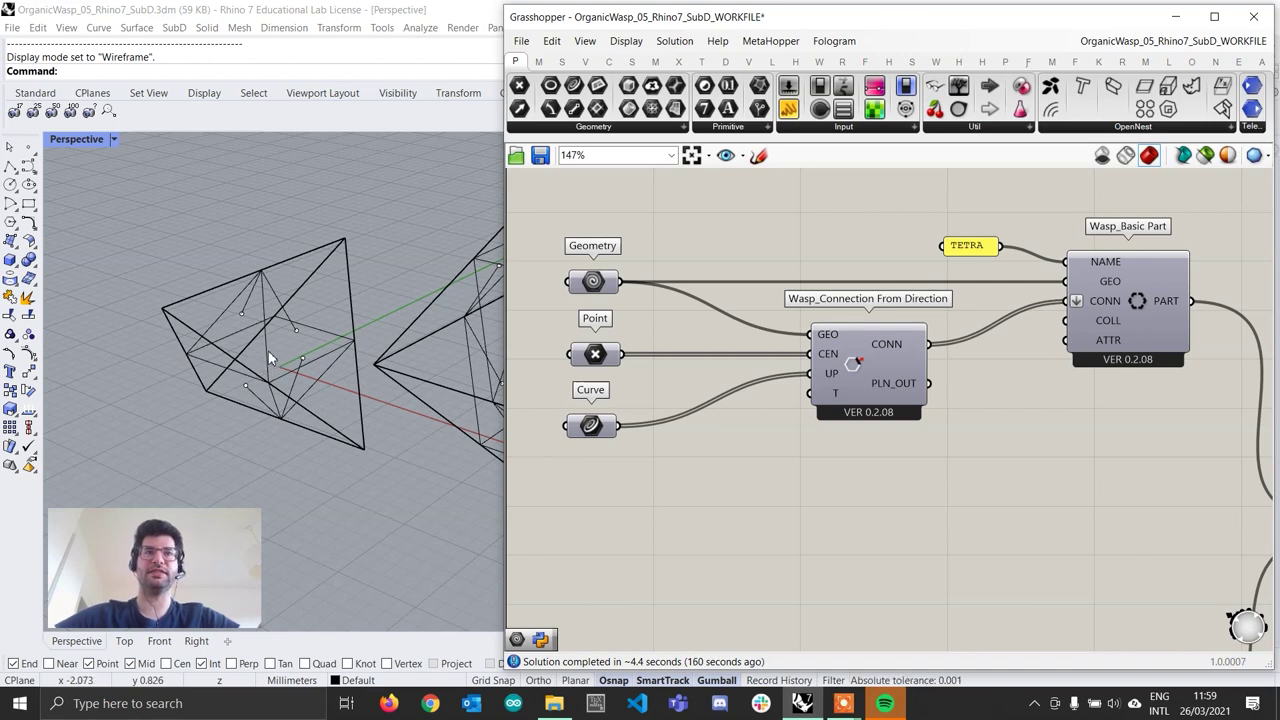
{"action": "right_click_drag", "start_coordinate": [268, 352], "coordinate": [349, 362]}
{"action": "scroll", "coordinate": [349, 362], "scroll_direction": "up", "scroll_amount": 3}
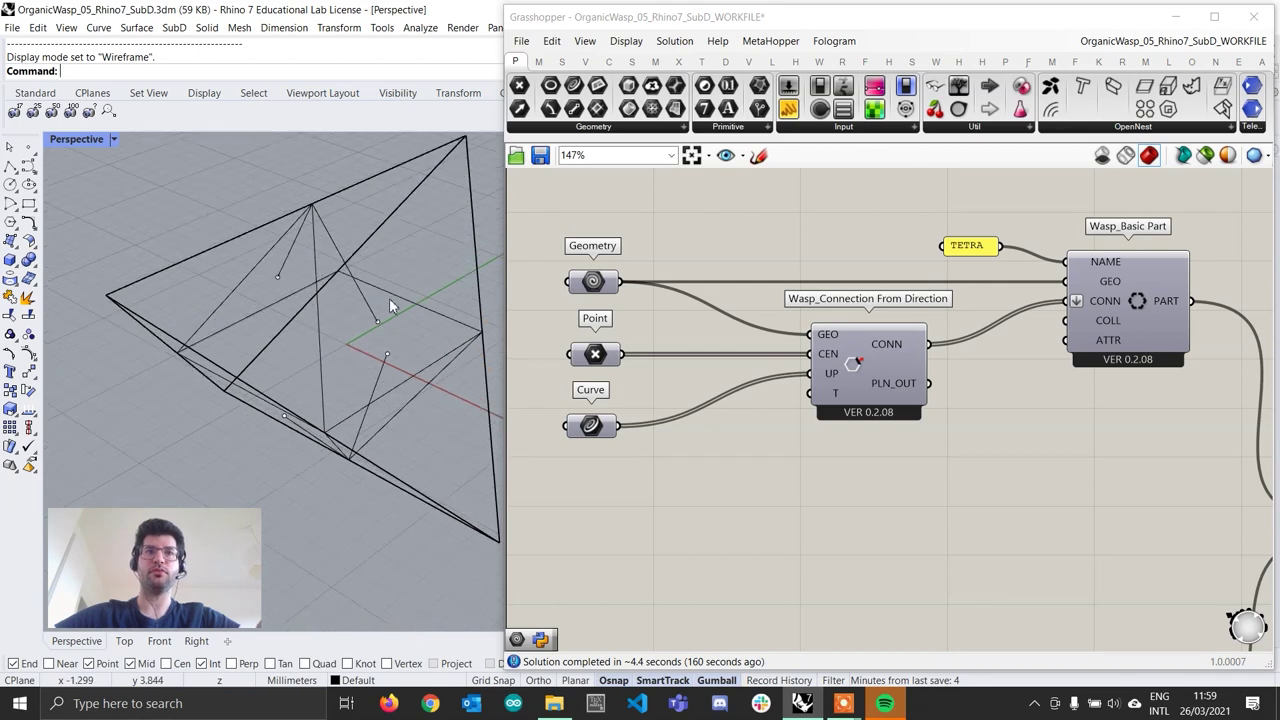
{"action": "scroll", "coordinate": [378, 404], "scroll_direction": "down", "scroll_amount": 5}
{"action": "right_click_drag", "start_coordinate": [378, 404], "coordinate": [343, 360]}
{"action": "scroll", "coordinate": [366, 334], "scroll_direction": "up", "scroll_amount": 4}
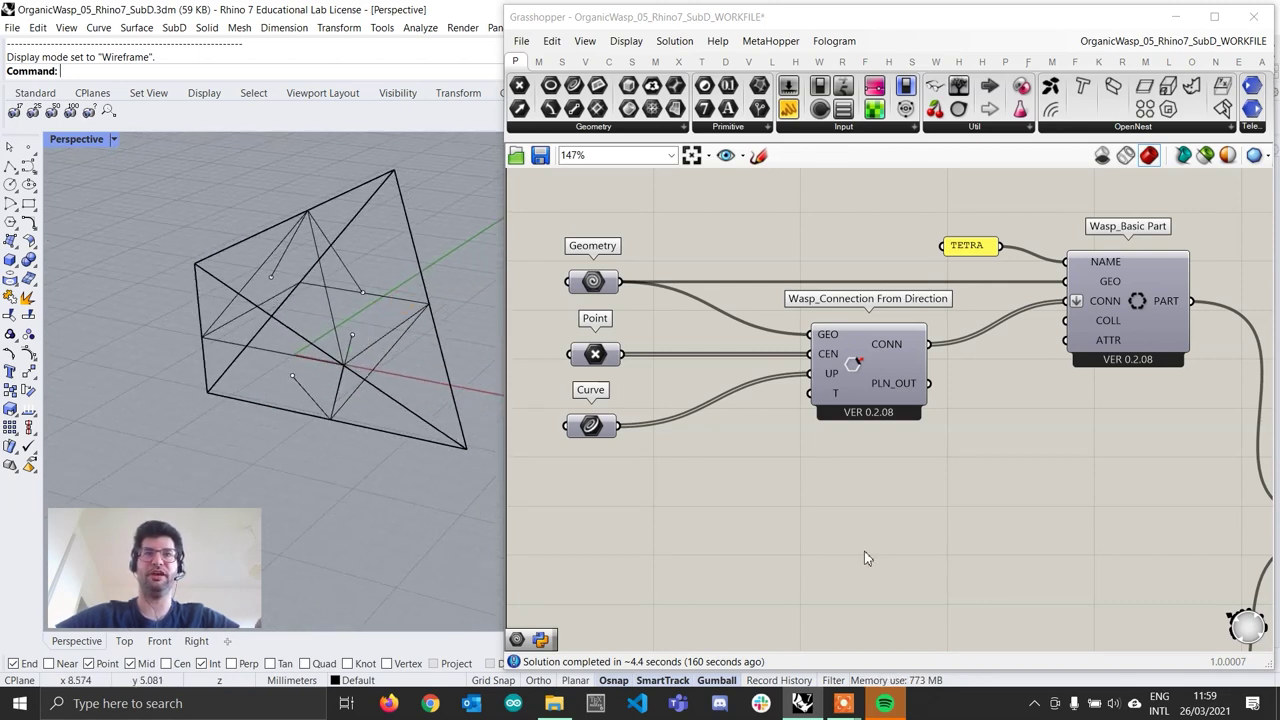
Step: Add a Volume component below the TETRA connections and feed it the tetrahedron's Geometry parameter
{"action": "double_click", "coordinate": [753, 522]}
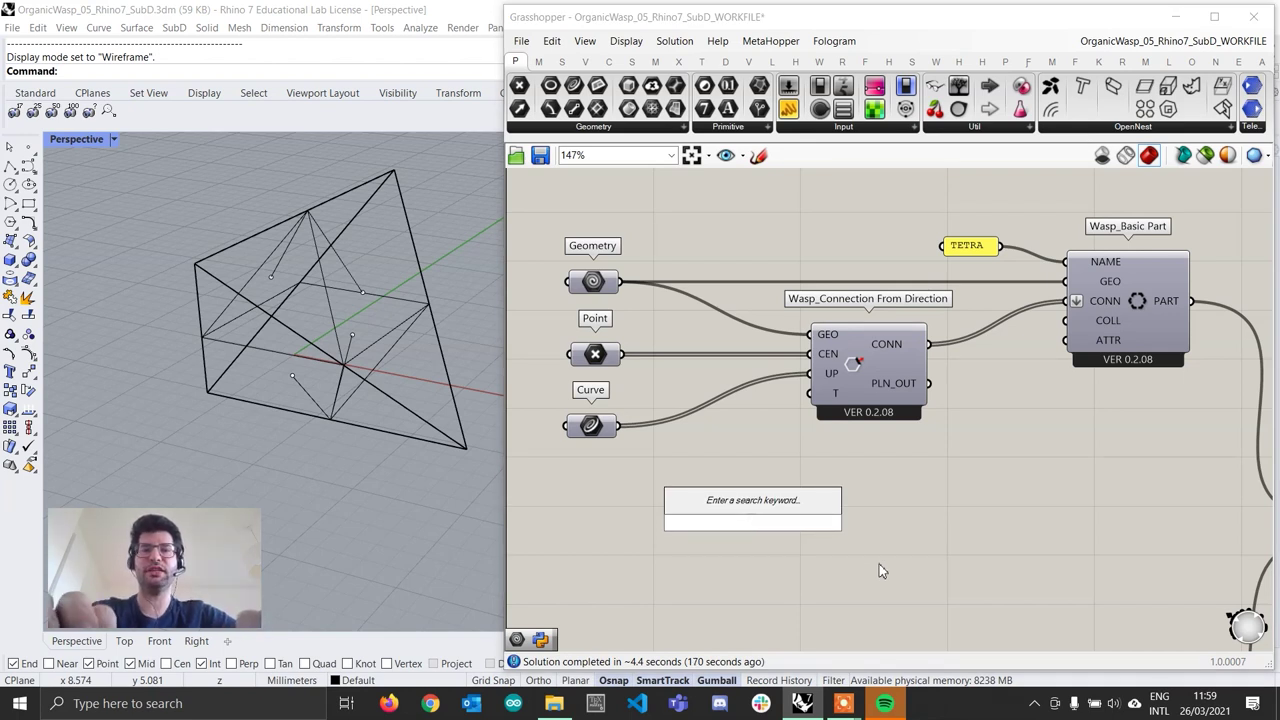
{"action": "type", "text": "volume"}
{"action": "key", "text": "Return"}
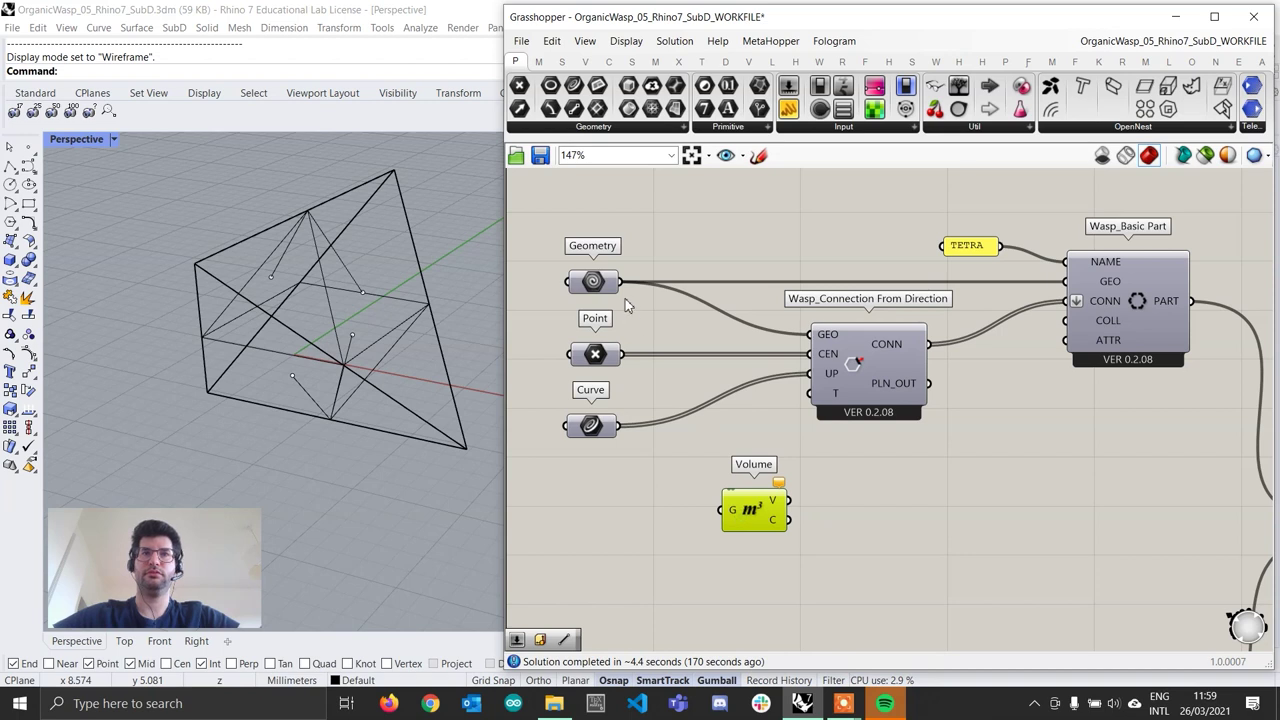
{"action": "left_click_drag", "start_coordinate": [606, 287], "coordinate": [766, 525]}
{"action": "right_click_drag", "start_coordinate": [345, 324], "coordinate": [238, 322]}
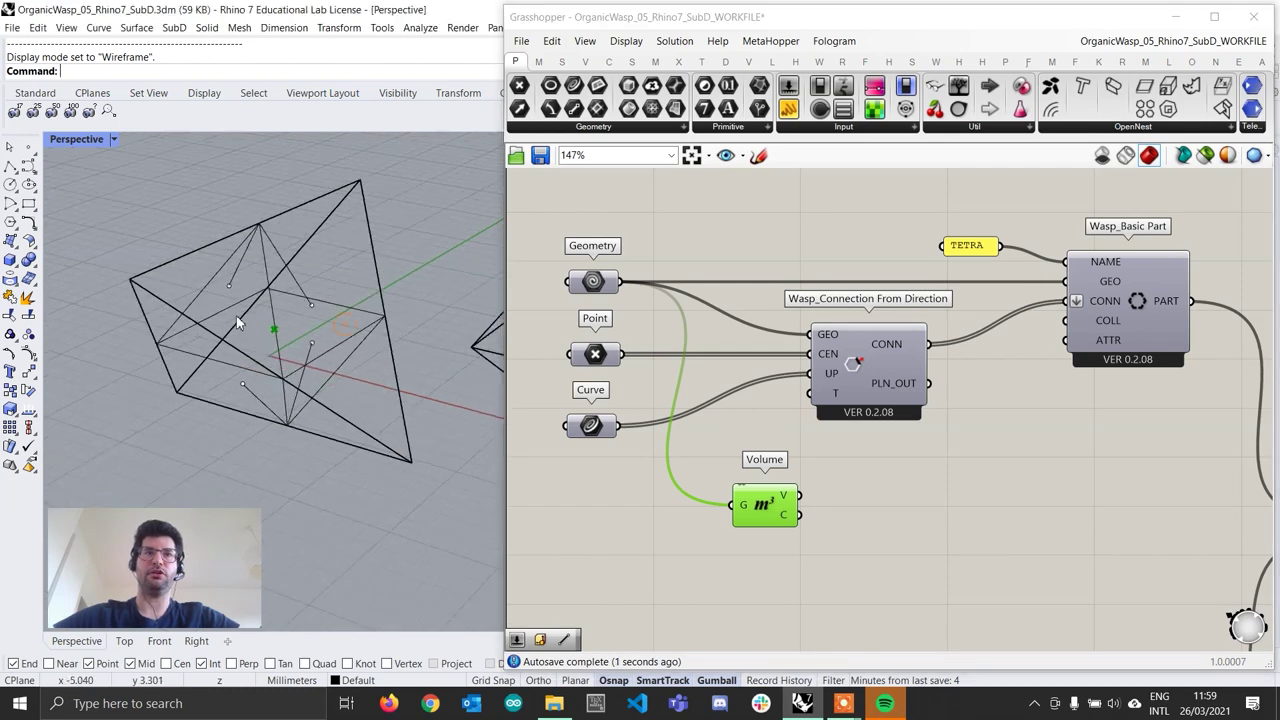
Step: Add a Line component beside the Volume component and feed the tetrahedron's volume centroid into its start point A
{"action": "scroll", "coordinate": [280, 331], "scroll_direction": "down", "scroll_amount": 3}
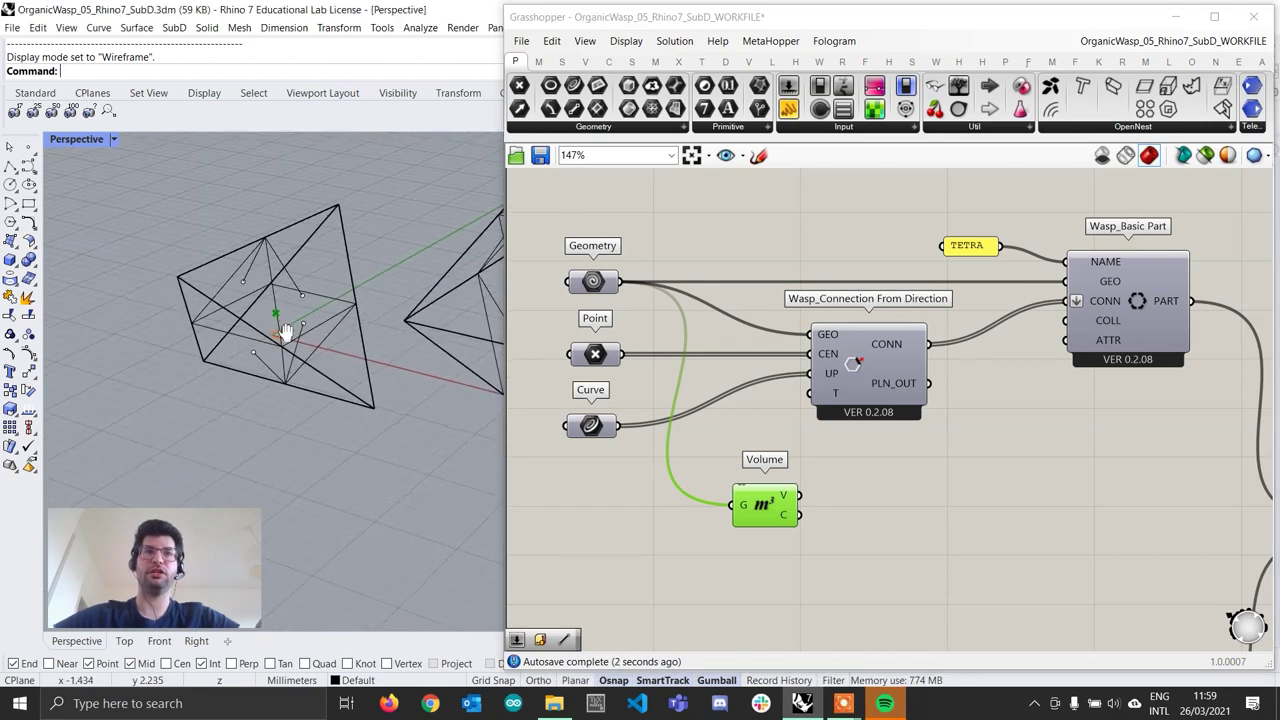
{"action": "double_click", "coordinate": [878, 551]}
{"action": "type", "text": "line"}
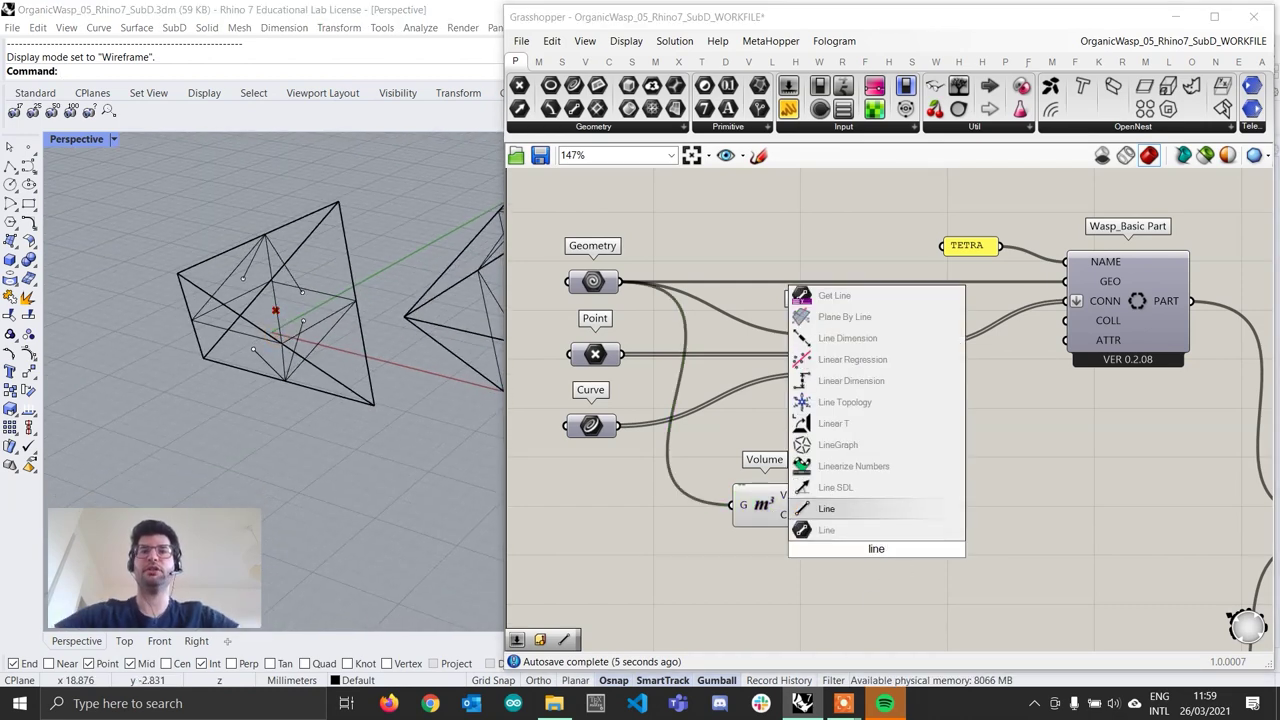
{"action": "key", "text": "Return"}
{"action": "scroll", "coordinate": [860, 543], "scroll_direction": "up", "scroll_amount": 2}
{"action": "scroll", "coordinate": [840, 530], "scroll_direction": "down", "scroll_amount": 2}
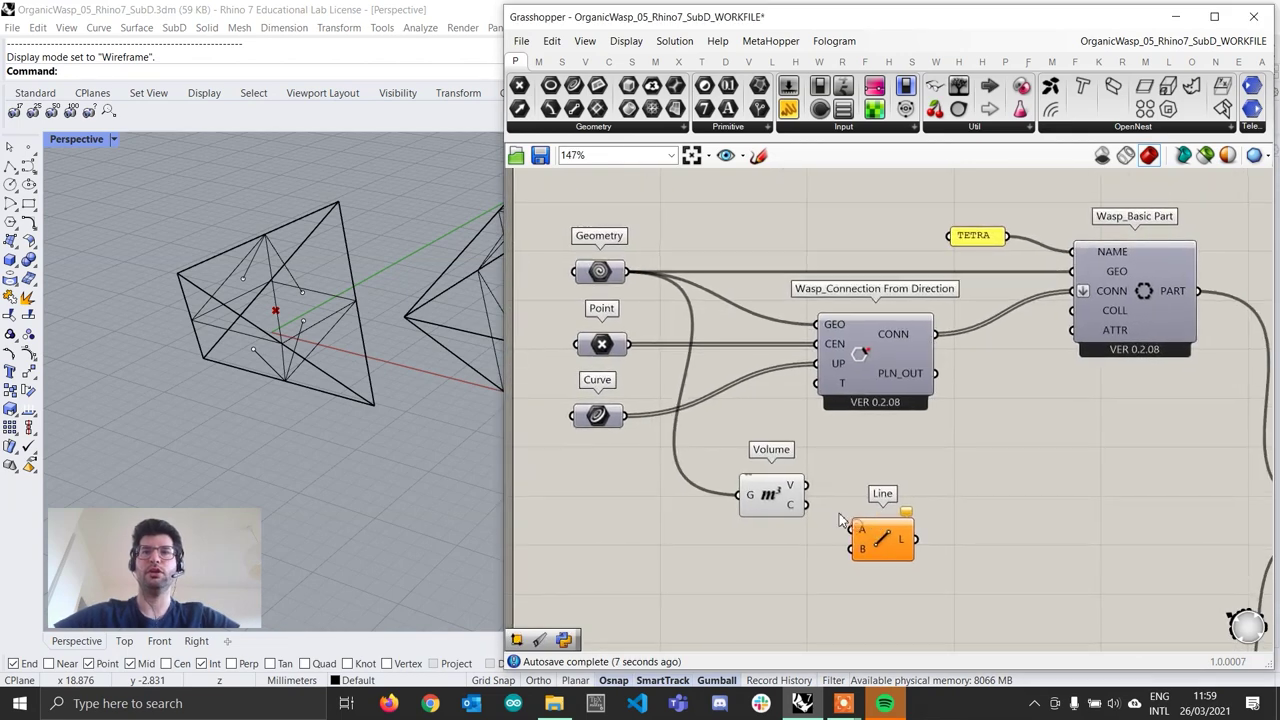
{"action": "left_click_drag", "start_coordinate": [805, 505], "coordinate": [892, 532]}
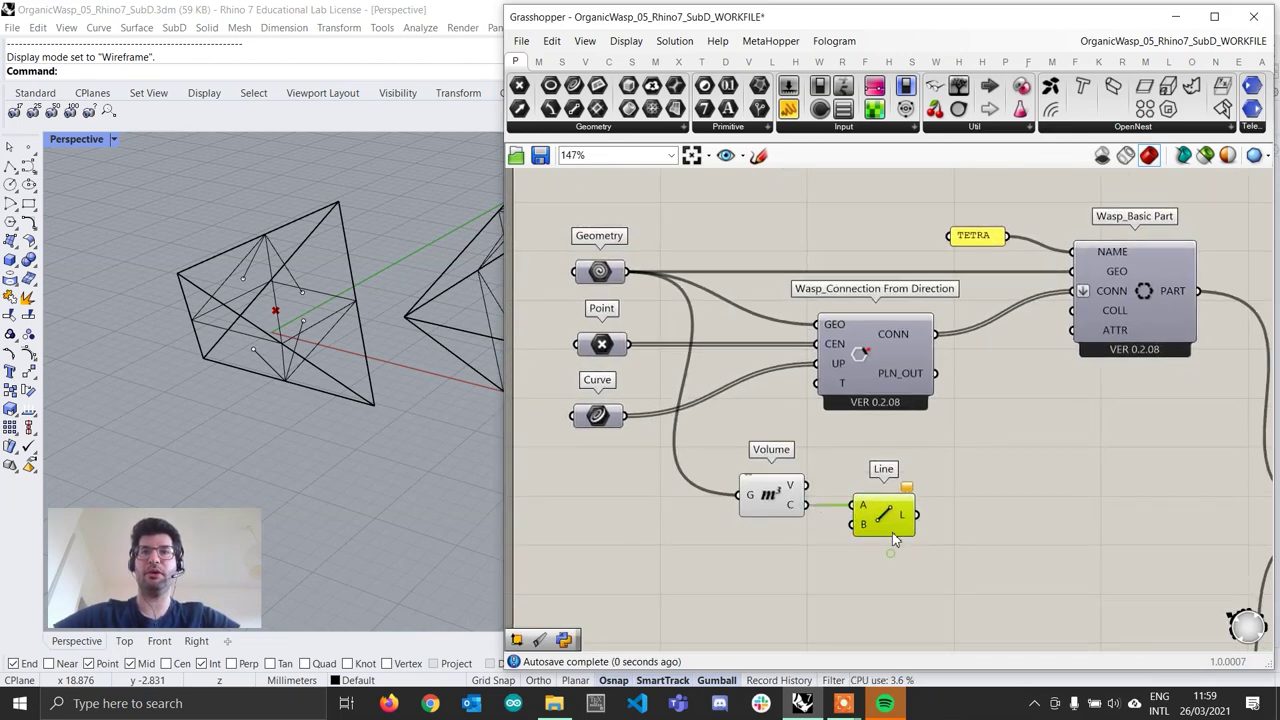
Step: Connect the tetrahedron's Point parameter to the Line's end point B and inspect the resulting lines in the viewport
{"action": "left_click", "coordinate": [607, 356]}
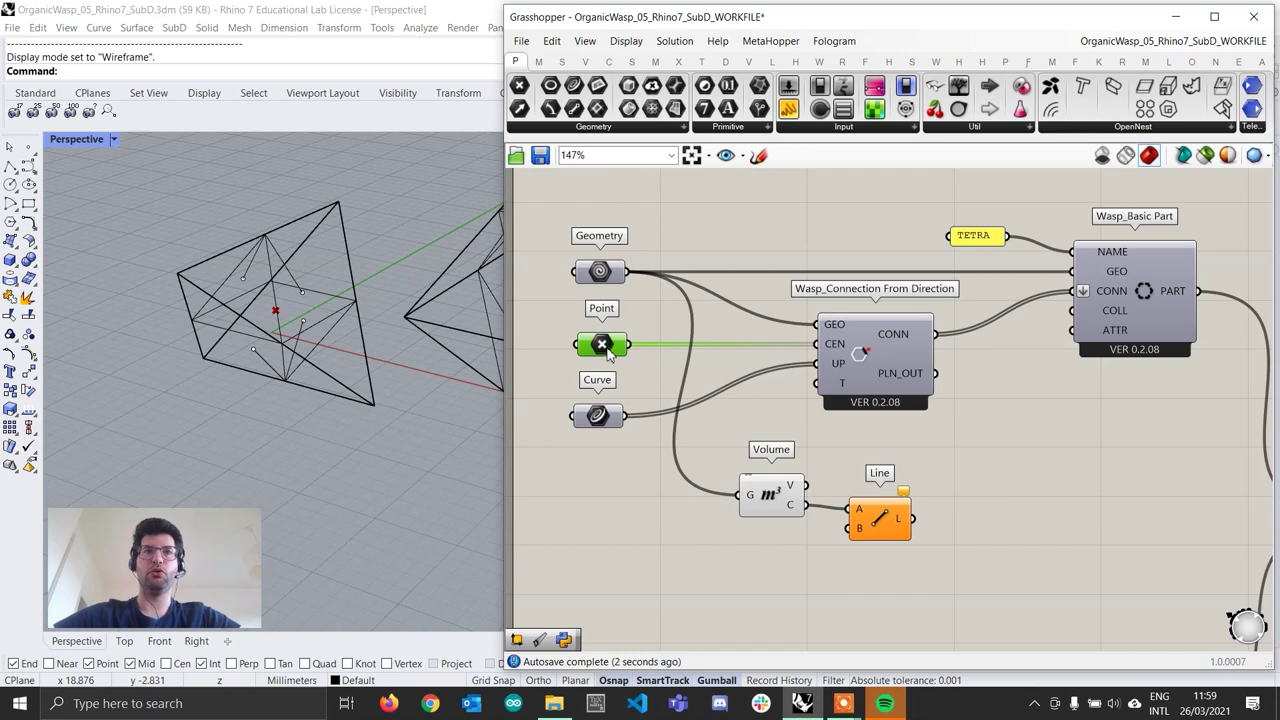
{"action": "left_click_drag", "start_coordinate": [629, 344], "coordinate": [848, 529]}
{"action": "left_click", "coordinate": [880, 526]}
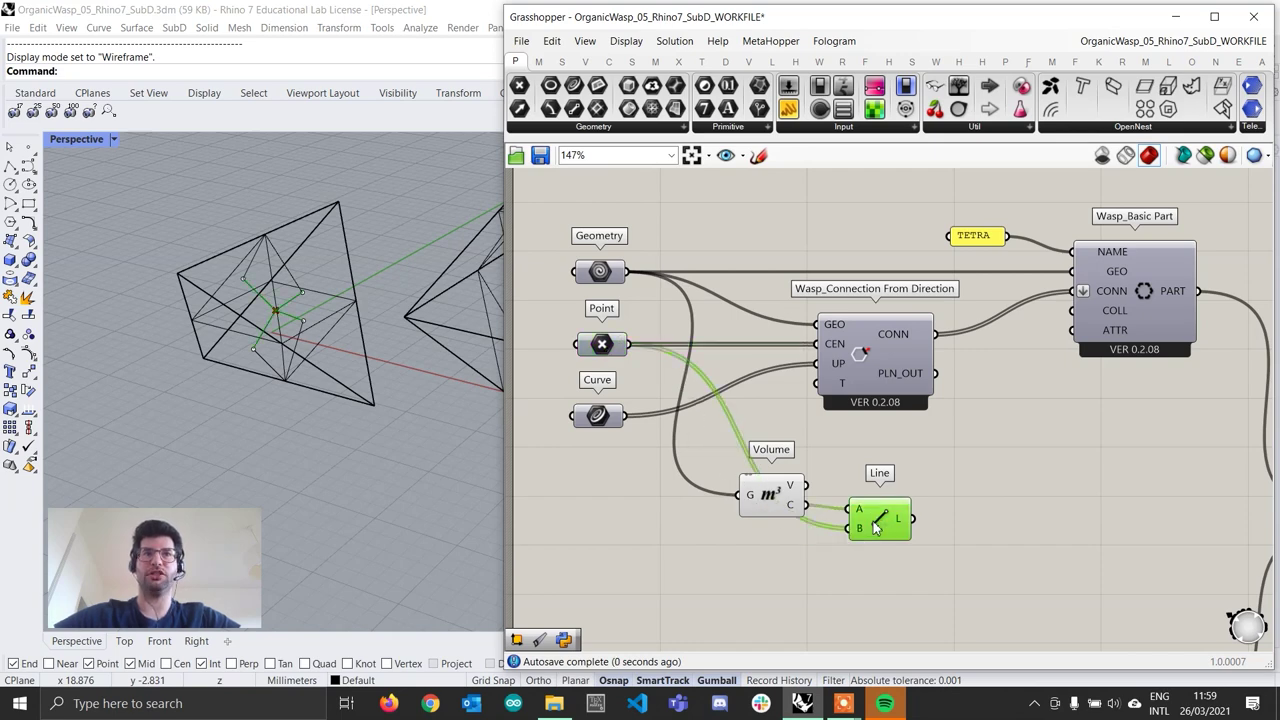
{"action": "right_click_drag", "start_coordinate": [340, 322], "coordinate": [402, 318]}
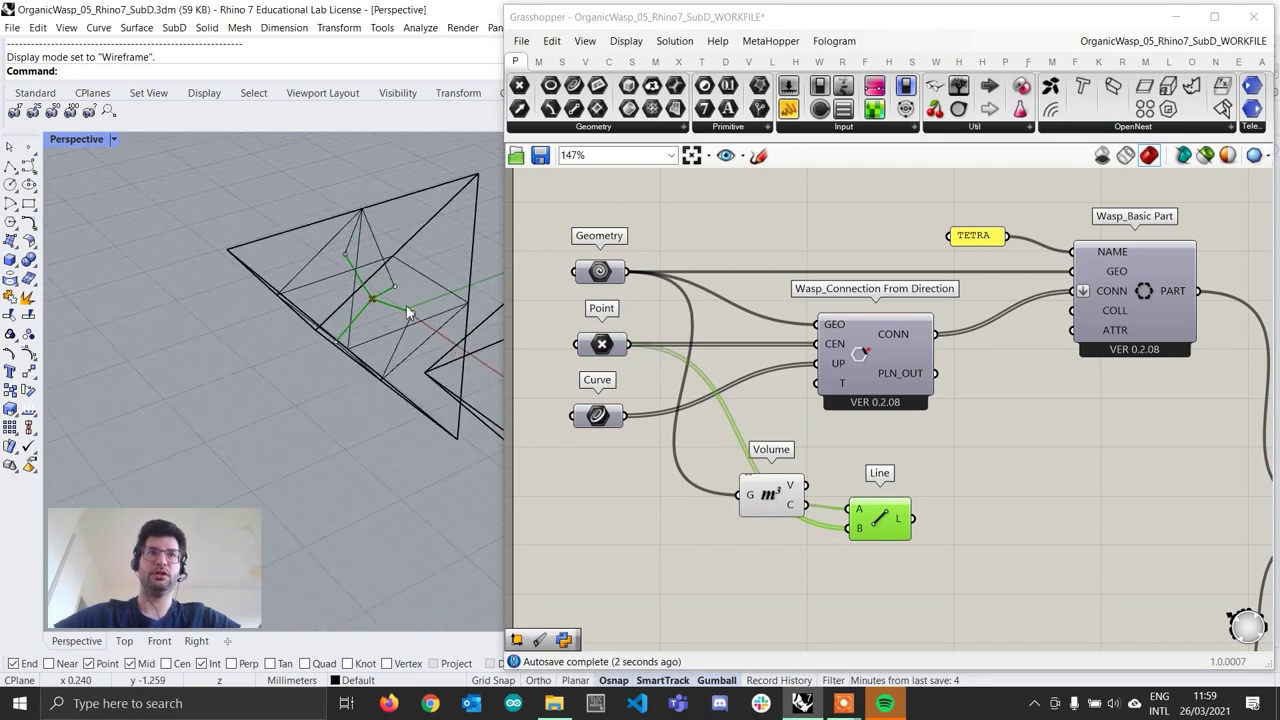
{"action": "scroll", "coordinate": [356, 315], "scroll_direction": "up", "scroll_amount": 3}
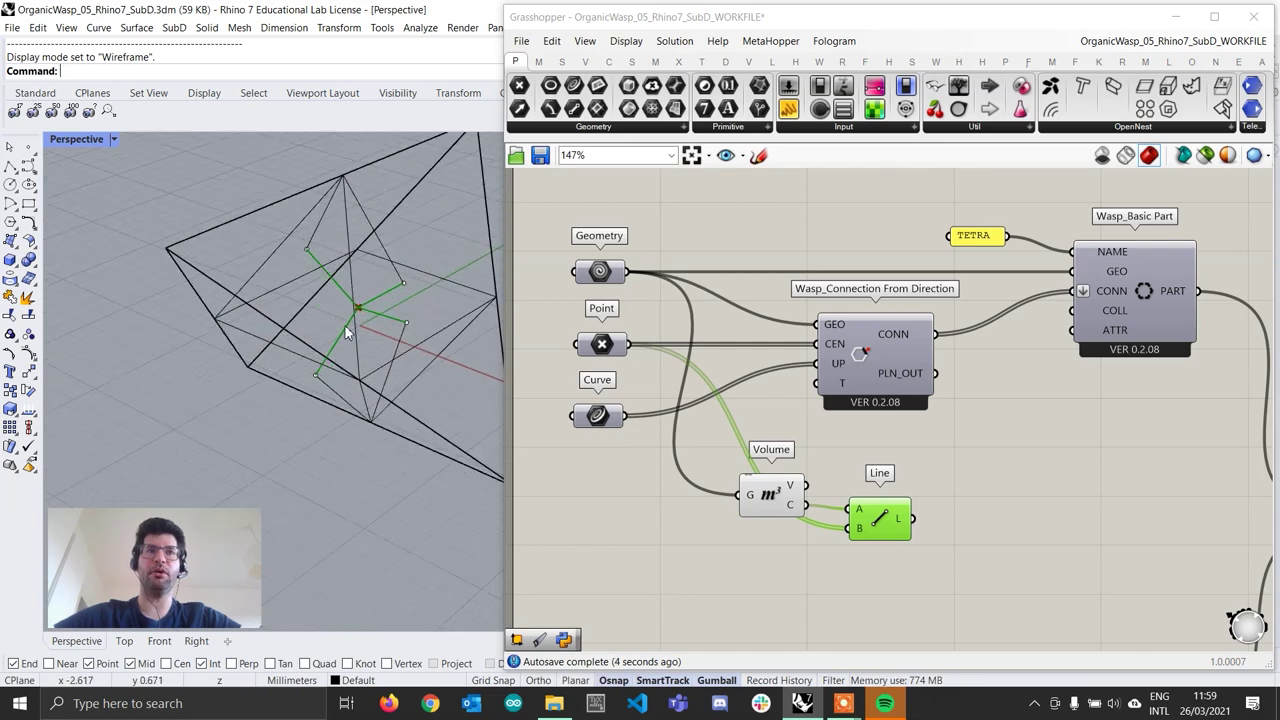
{"action": "scroll", "coordinate": [369, 330], "scroll_direction": "down", "scroll_amount": 3}
{"action": "right_click_drag", "start_coordinate": [371, 331], "coordinate": [340, 310]}
{"action": "scroll", "coordinate": [319, 328], "scroll_direction": "up", "scroll_amount": 2}
Step: Shift the Volume and Line components back towards the input parameters to free space after them
{"action": "right_click_drag", "start_coordinate": [881, 557], "coordinate": [878, 536]}
{"action": "left_click_drag", "start_coordinate": [761, 468], "coordinate": [745, 472]}
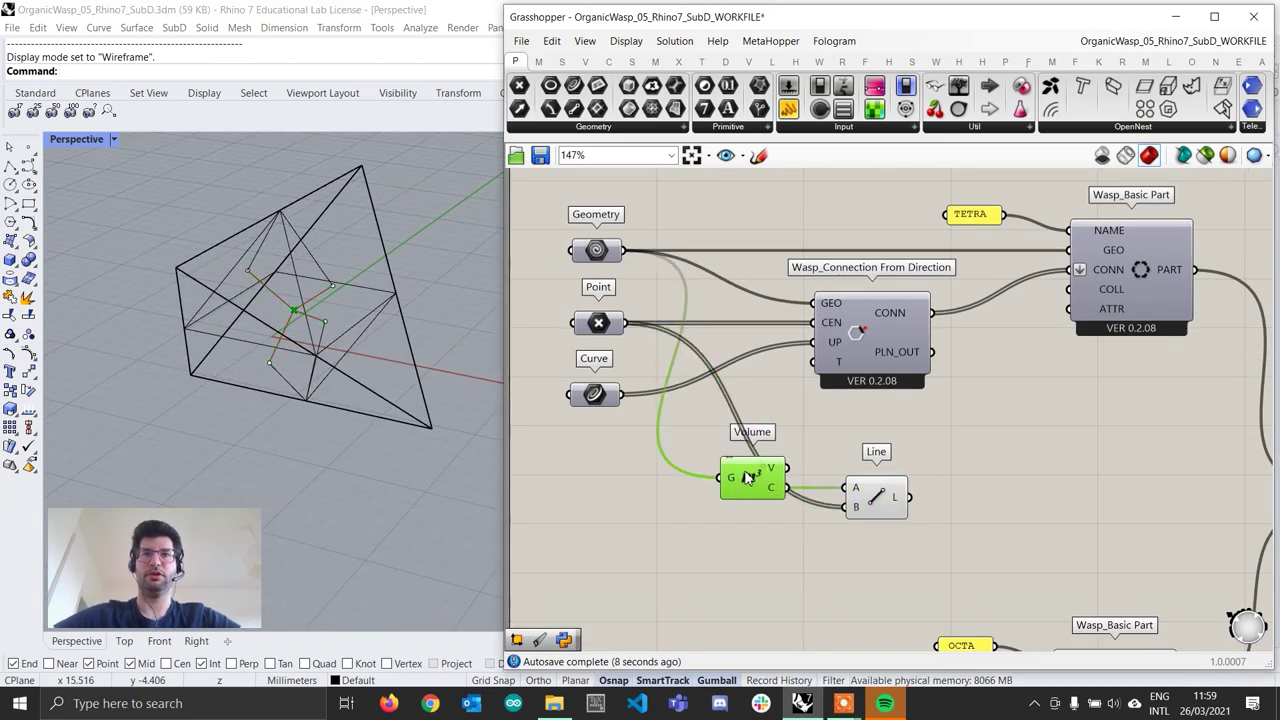
{"action": "left_click_drag", "start_coordinate": [885, 507], "coordinate": [847, 507]}
{"action": "right_click_drag", "start_coordinate": [847, 507], "coordinate": [768, 472]}
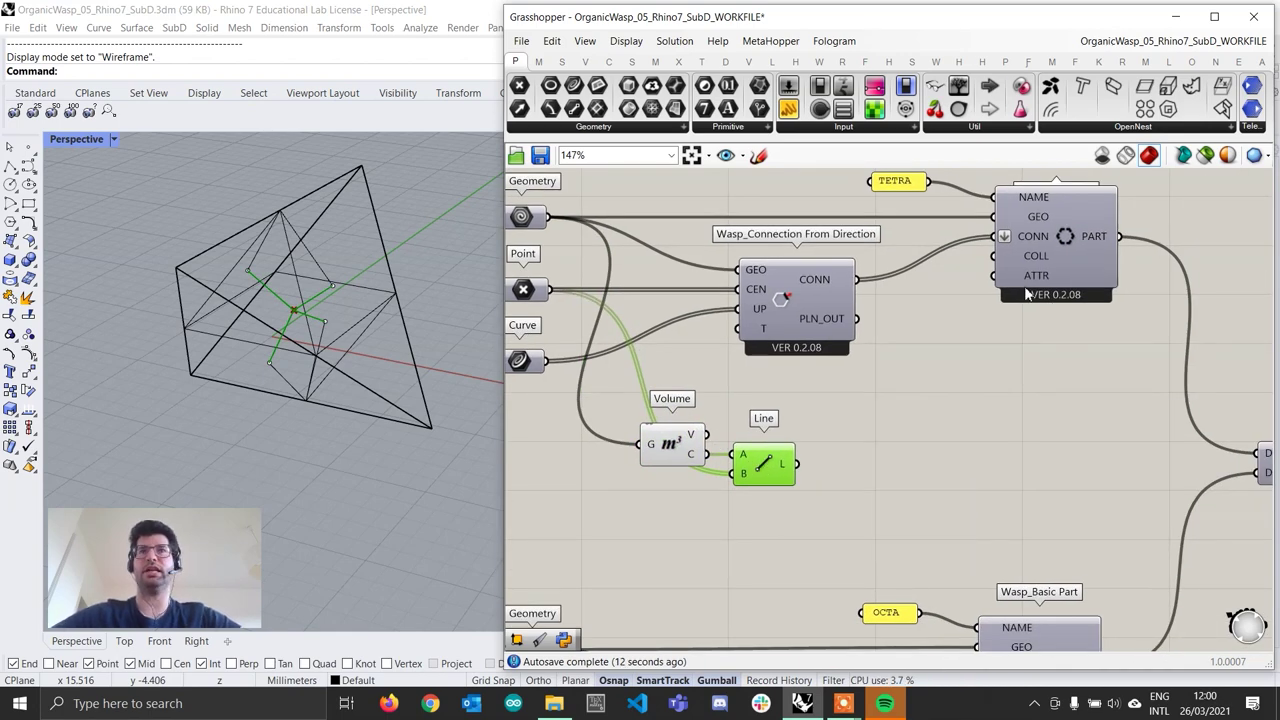
Step: Find the Wasp_Attribute component among the Wasp elements and place it after the Line component
{"action": "left_click", "coordinate": [936, 61]}
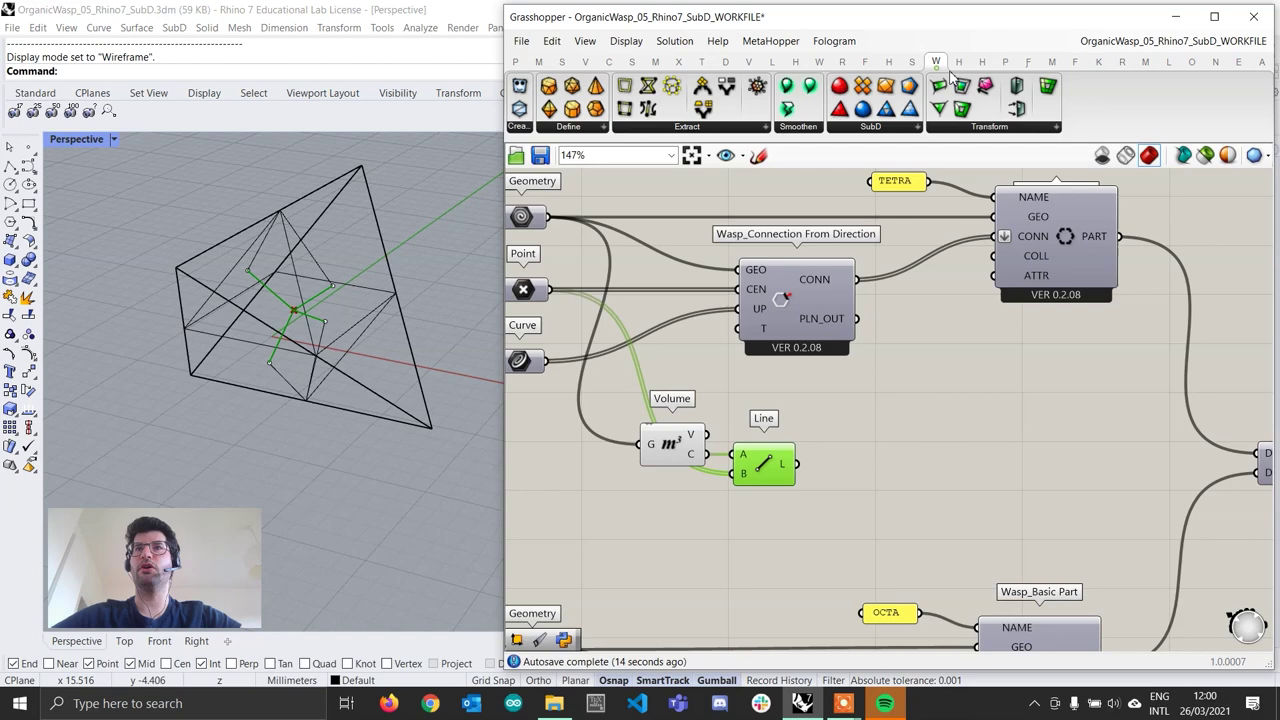
{"action": "left_click", "coordinate": [1214, 17]}
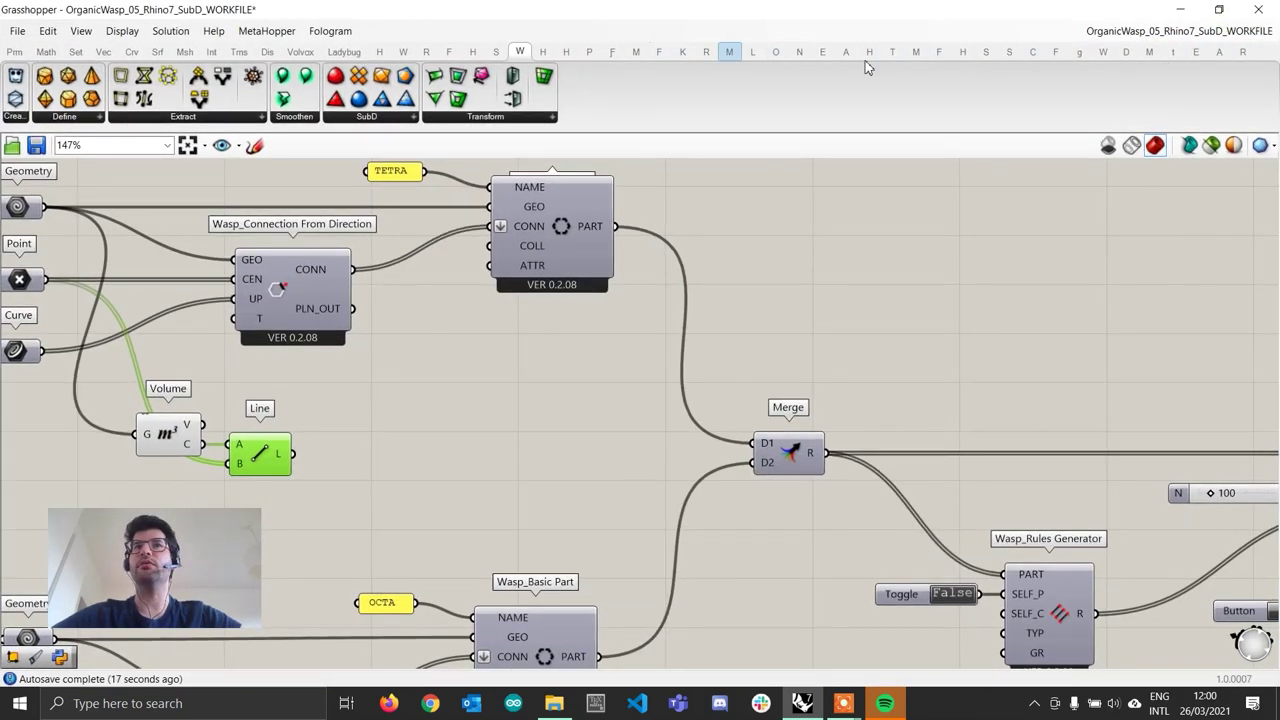
{"action": "left_click", "coordinate": [1103, 52]}
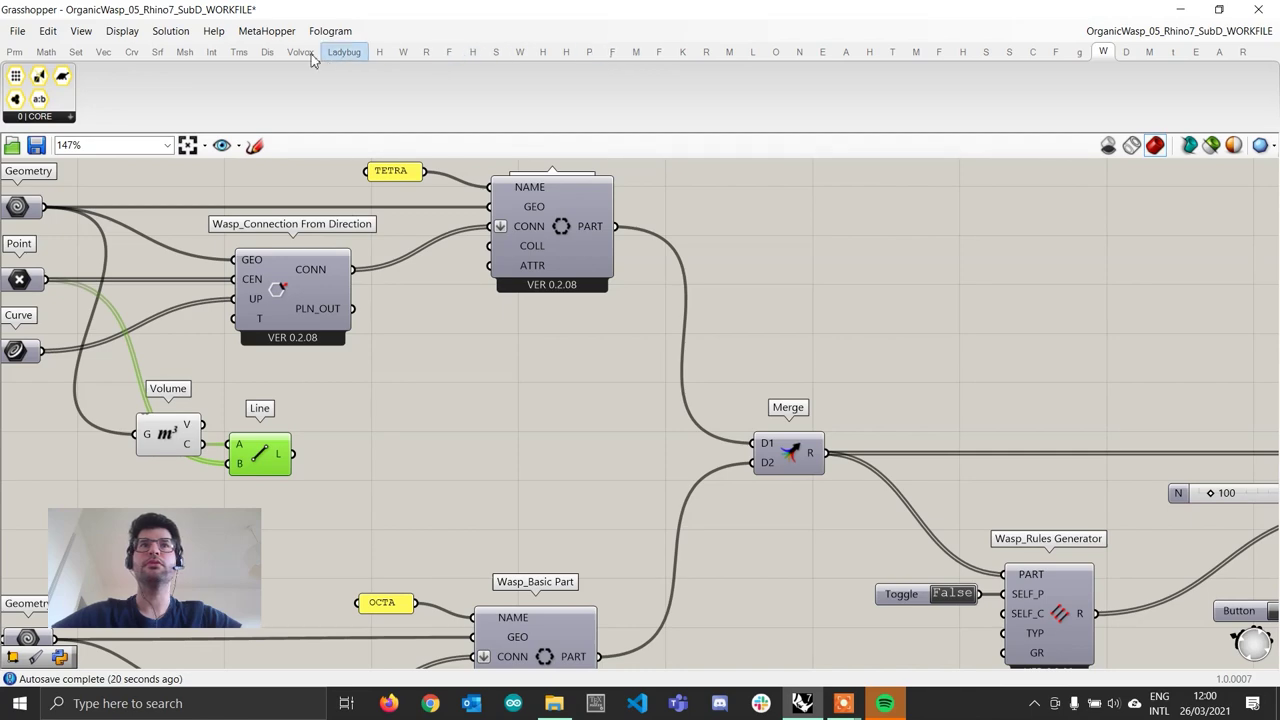
{"action": "left_click", "coordinate": [402, 52]}
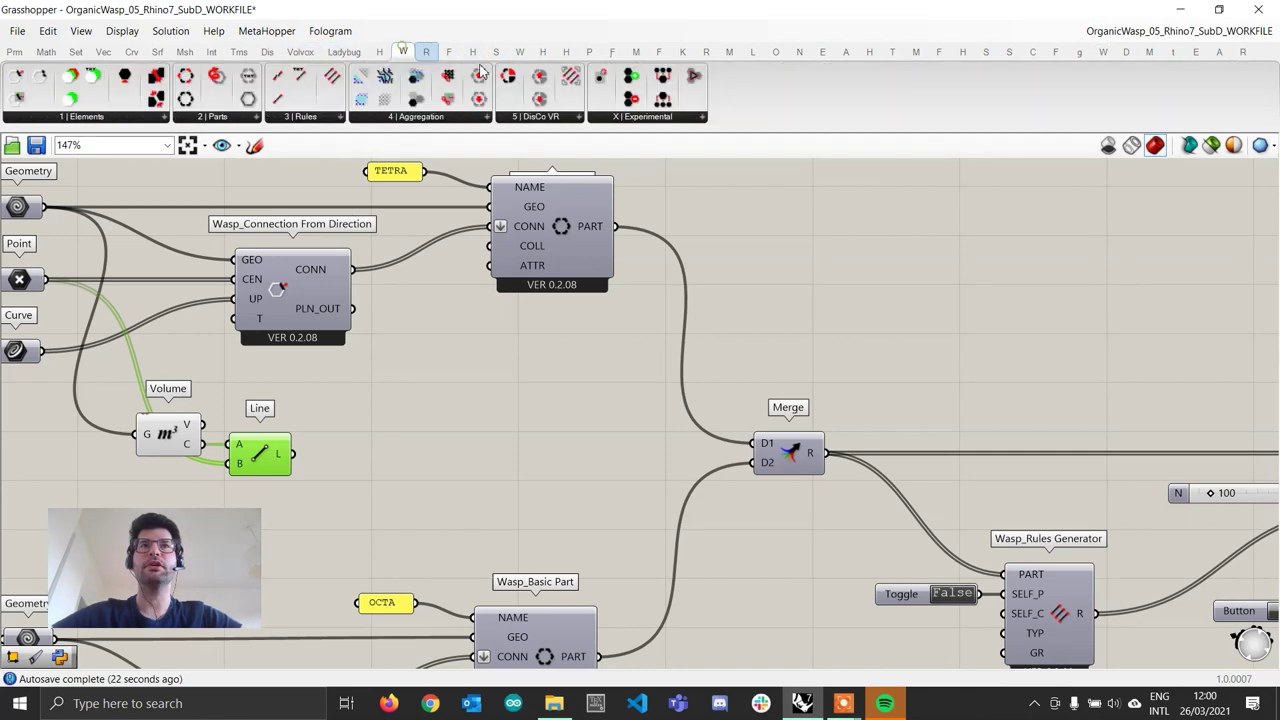
{"action": "left_click", "coordinate": [1219, 9]}
{"action": "left_click_drag", "start_coordinate": [457, 172], "coordinate": [504, 172]}
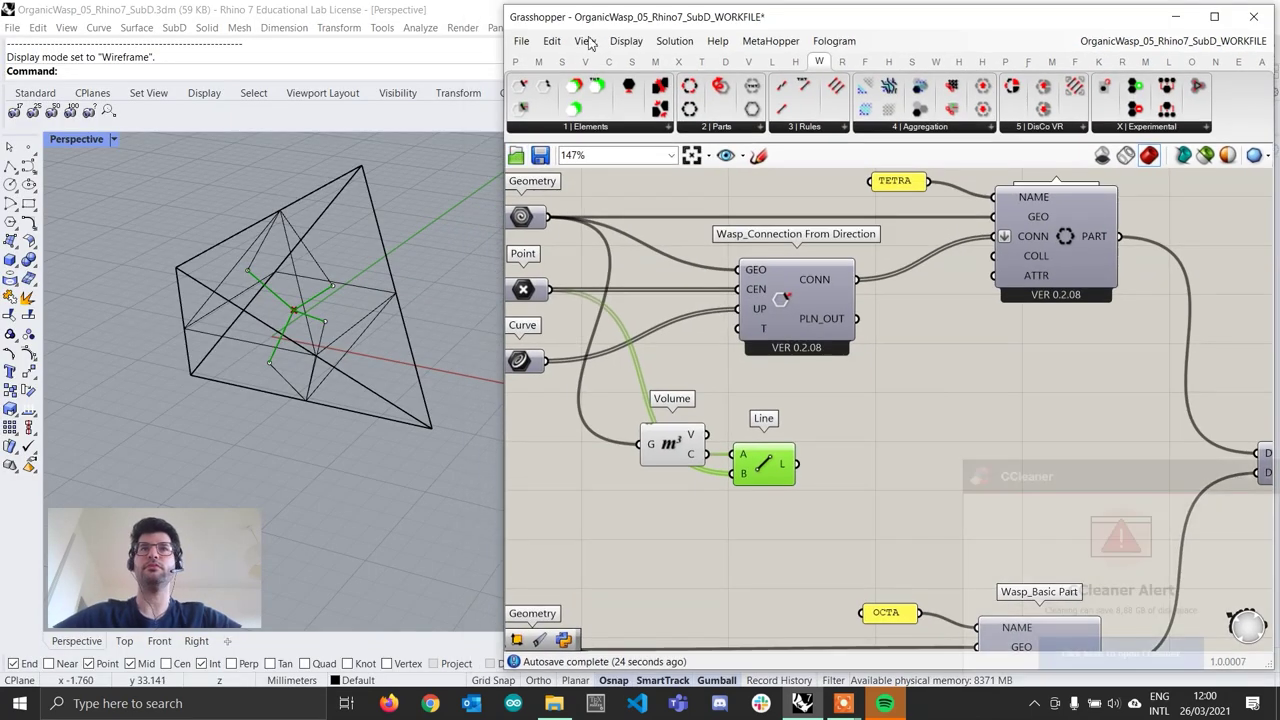
{"action": "left_click", "coordinate": [585, 127]}
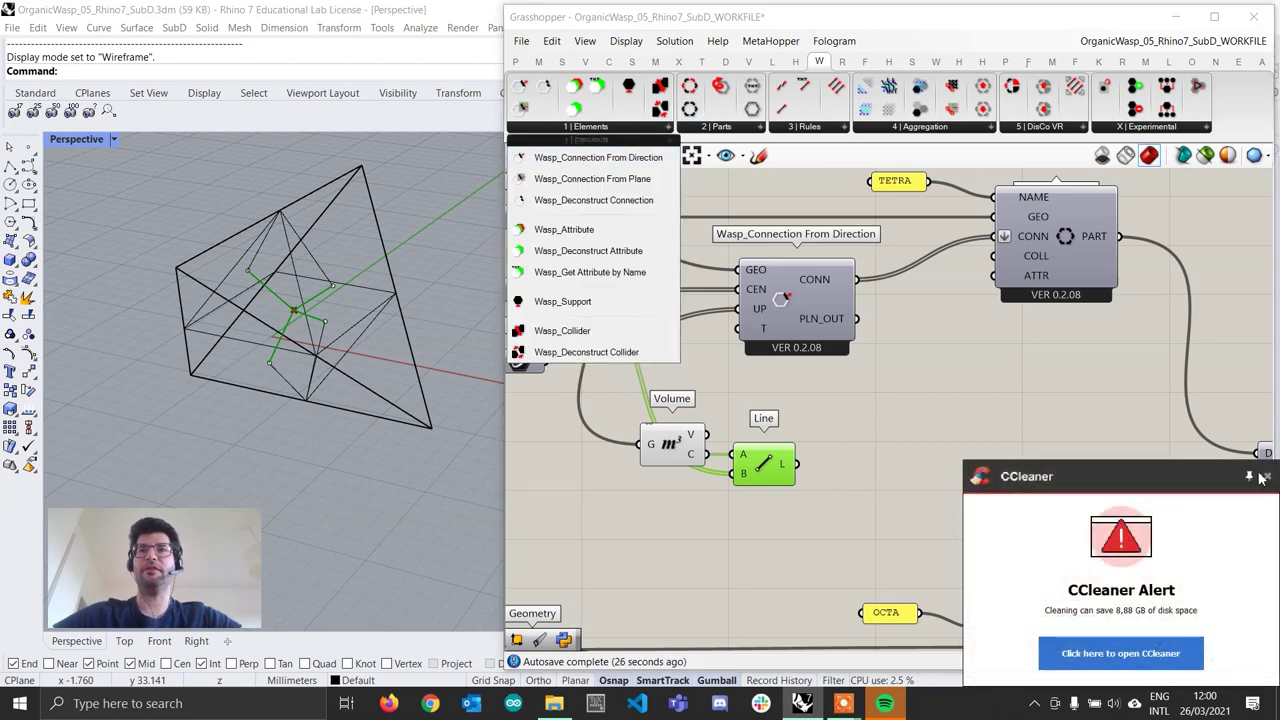
{"action": "left_click", "coordinate": [1267, 478]}
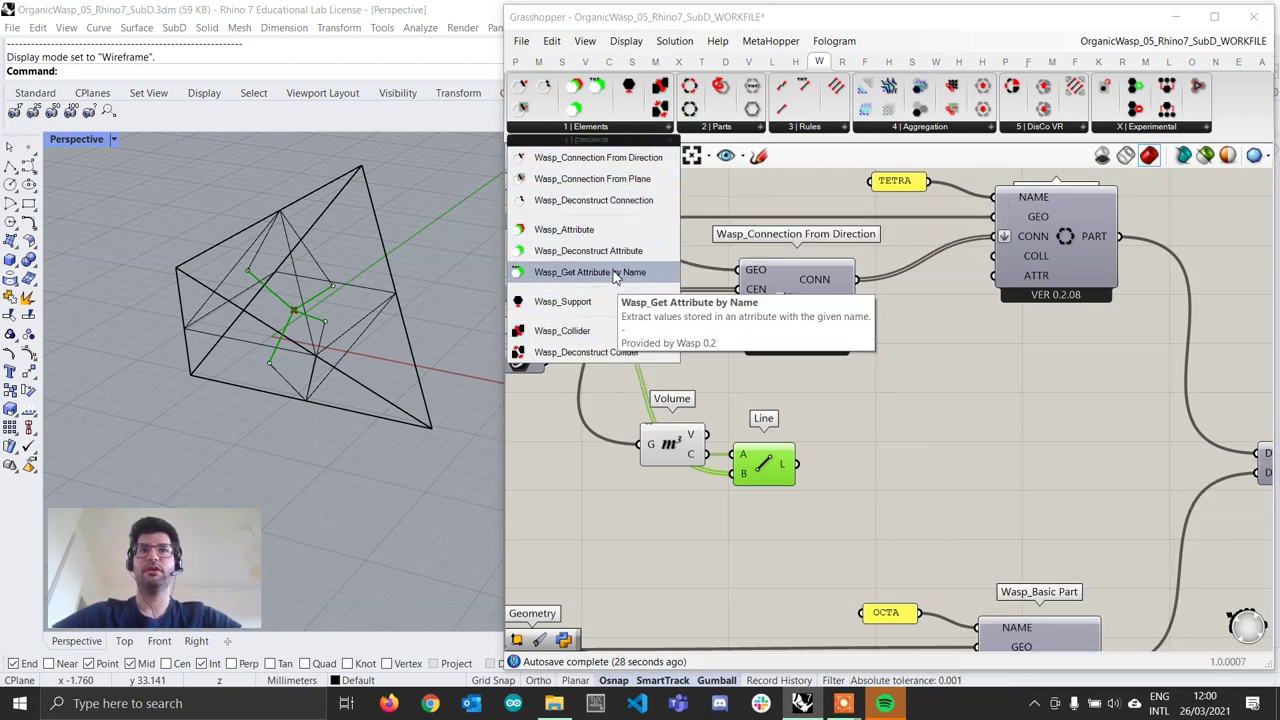
{"action": "left_click", "coordinate": [616, 235]}
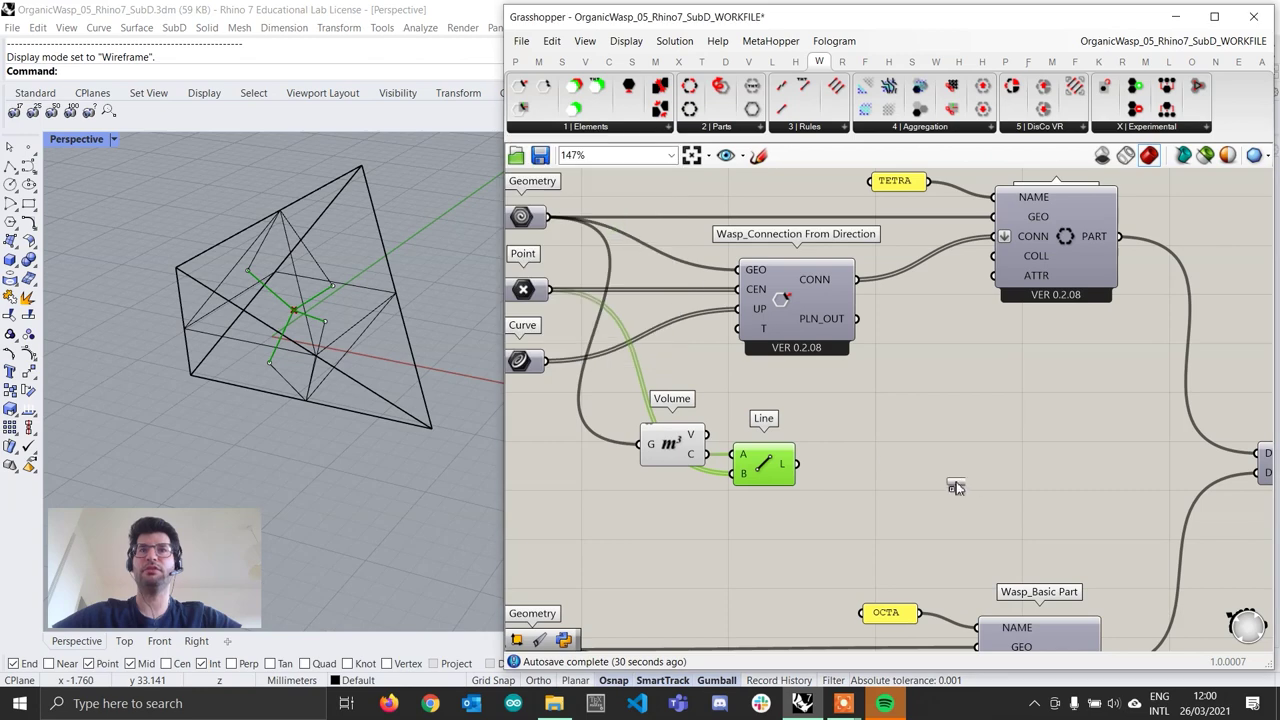
{"action": "left_click", "coordinate": [890, 454]}
{"action": "scroll", "coordinate": [893, 462], "scroll_direction": "up", "scroll_amount": 1}
{"action": "left_click_drag", "start_coordinate": [886, 458], "coordinate": [928, 453]}
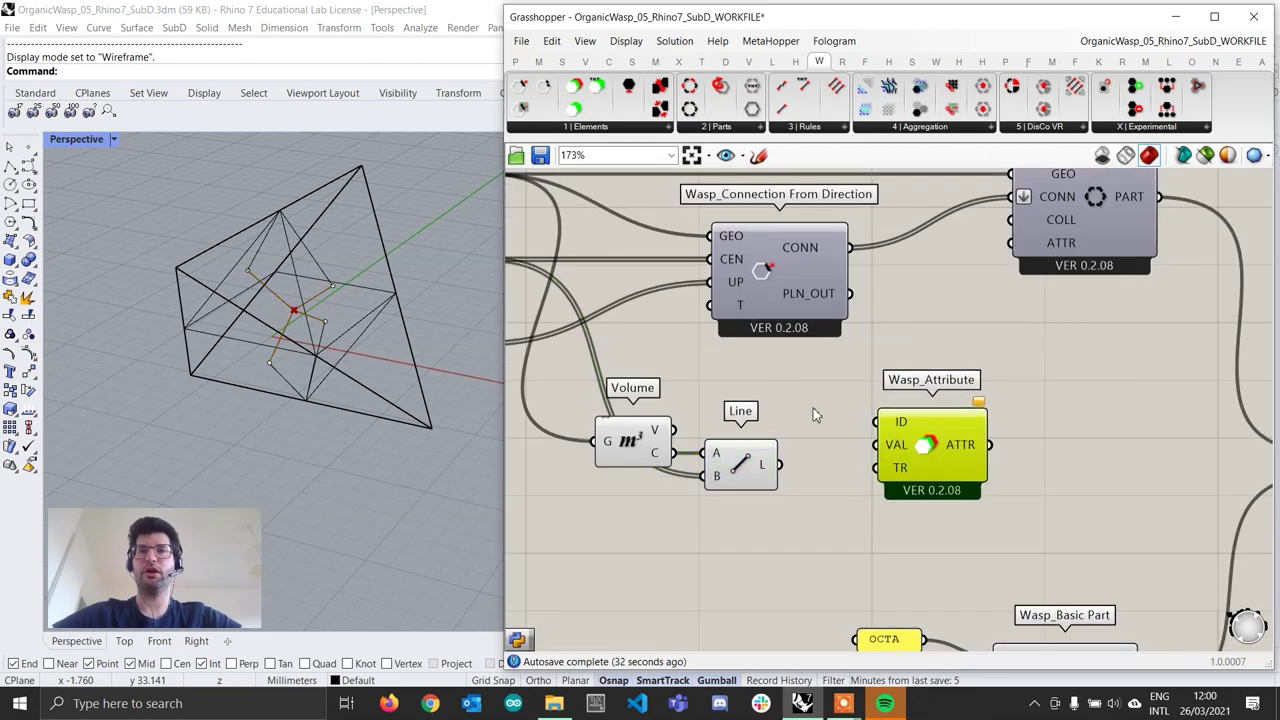
Step: Feed a panel reading "network" into the attribute's ID and the Line output into its VAL input
{"action": "double_click", "coordinate": [813, 408]}
{"action": "type", "text": "\""}
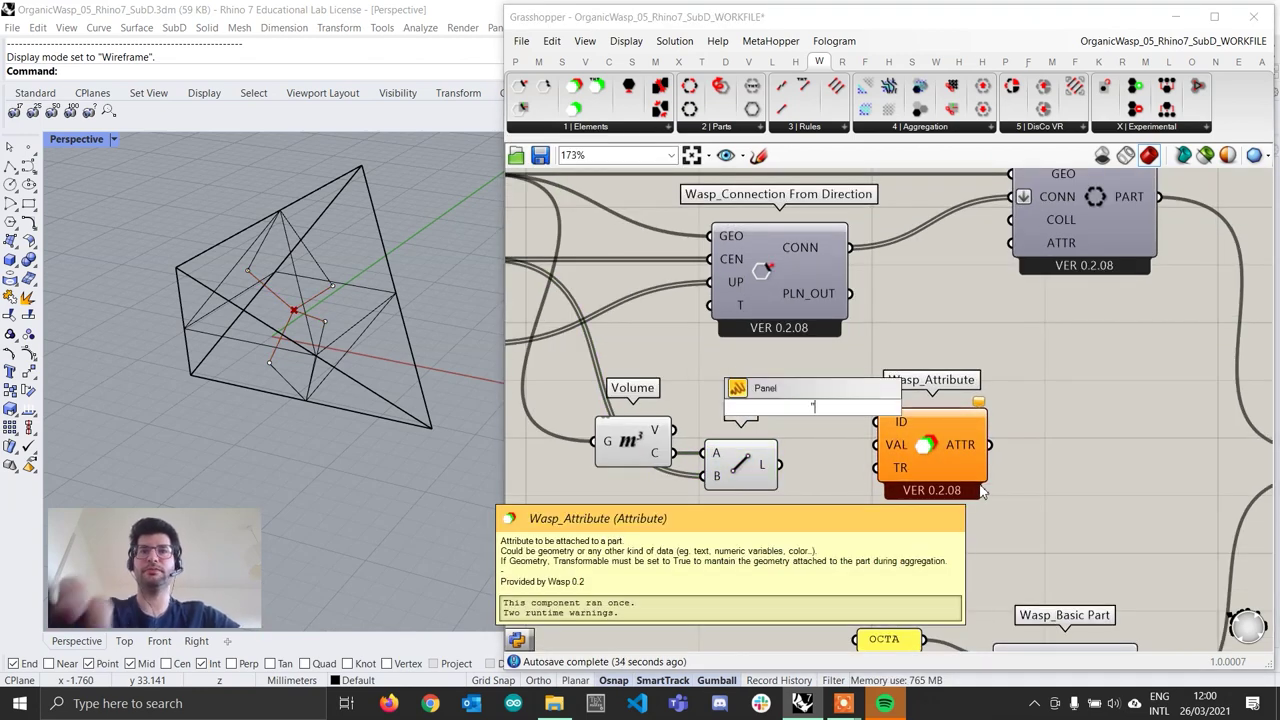
{"action": "type", "text": "network"}
{"action": "key", "text": "Return"}
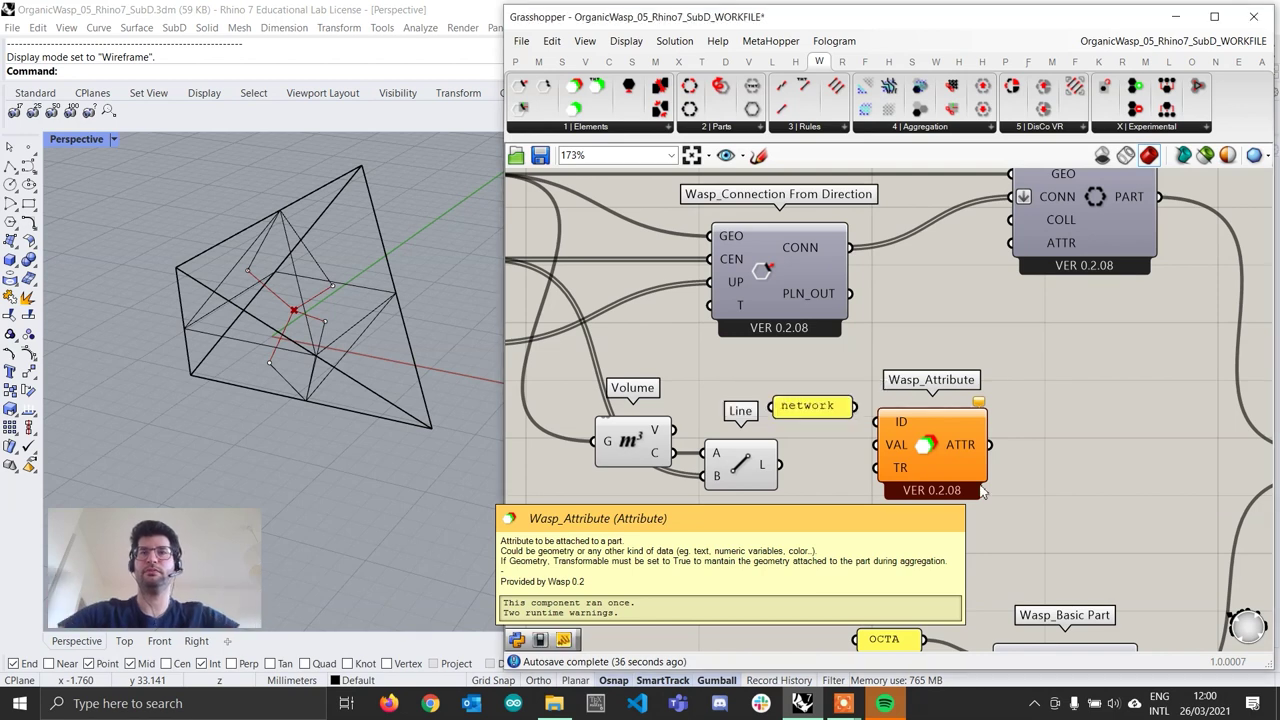
{"action": "left_click_drag", "start_coordinate": [944, 465], "coordinate": [950, 470]}
{"action": "left_click_drag", "start_coordinate": [779, 464], "coordinate": [920, 491]}
Step: Add a Boolean toggle set to True, connect it to the attribute's TR input and place it below the Line component
{"action": "double_click", "coordinate": [774, 544]}
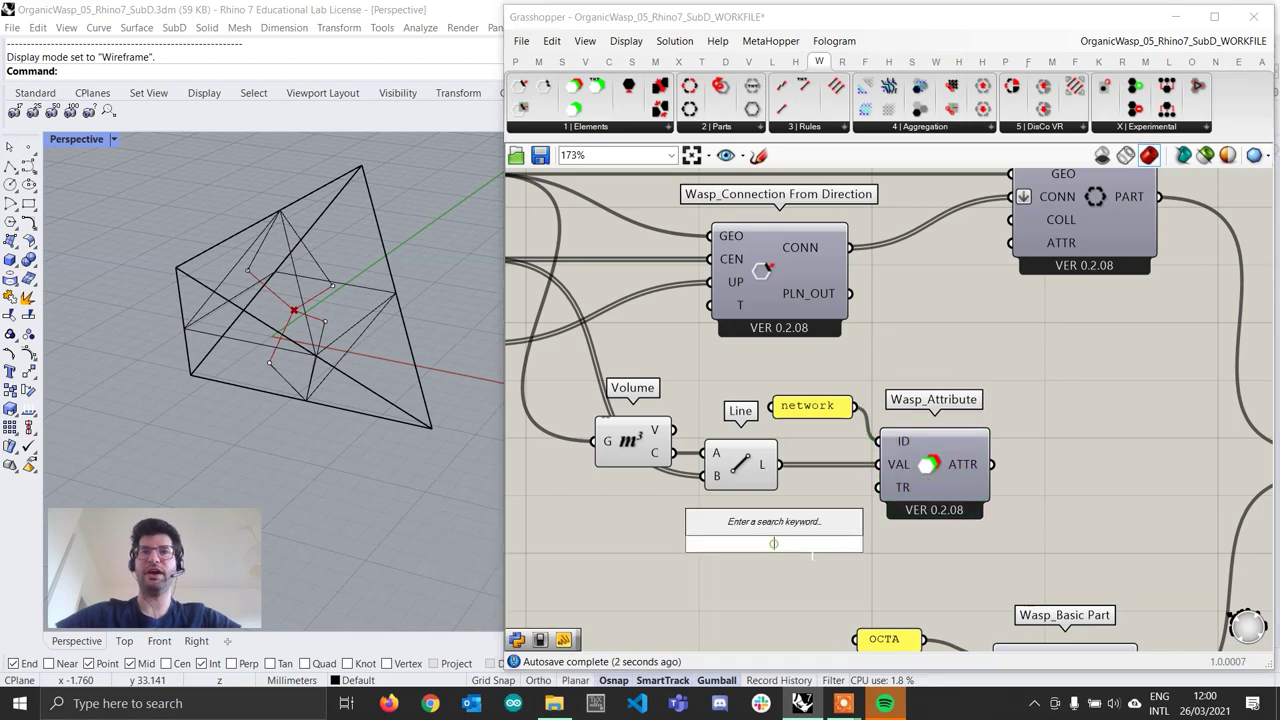
{"action": "type", "text": "toggle"}
{"action": "key", "text": "Return"}
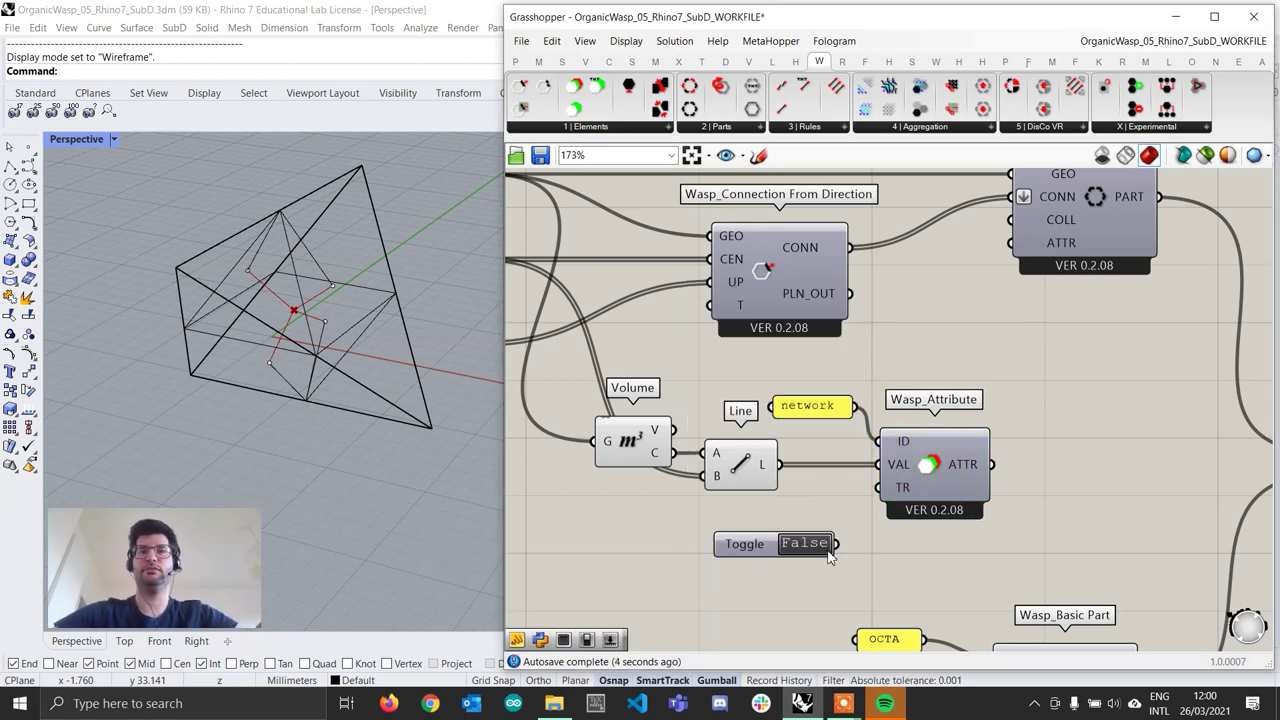
{"action": "left_click_drag", "start_coordinate": [769, 545], "coordinate": [877, 488]}
{"action": "left_click", "coordinate": [755, 547]}
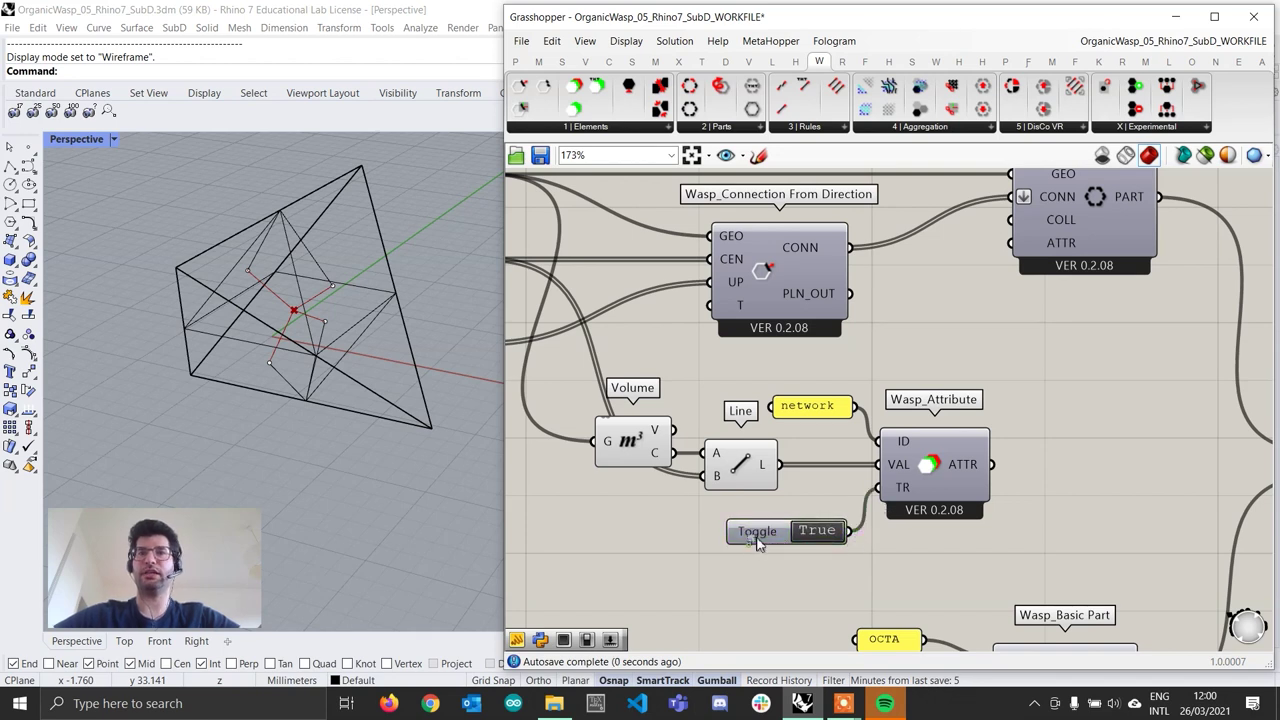
{"action": "left_click_drag", "start_coordinate": [757, 541], "coordinate": [757, 531]}
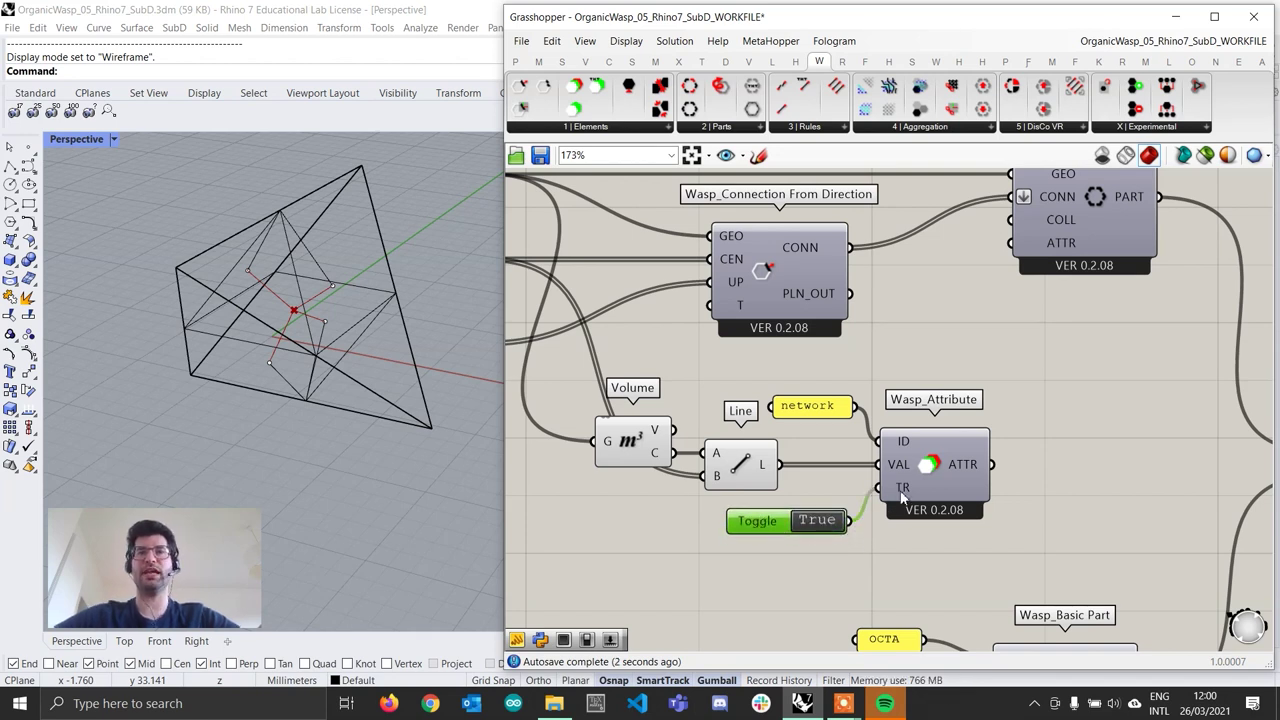
{"action": "mouse_move", "coordinate": [905, 505]}
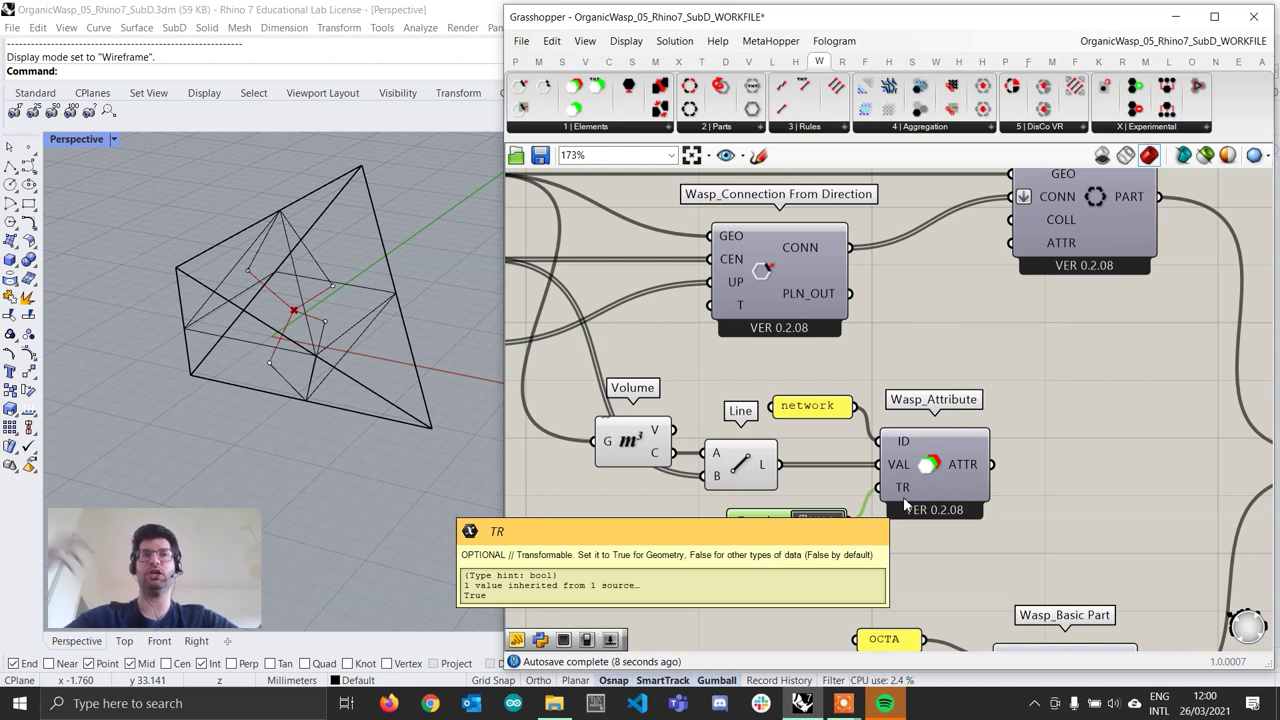
Step: Connect the Wasp_Attribute output to the ATTR input of the TETRA Wasp_Basic Part
{"action": "scroll", "coordinate": [1034, 332], "scroll_direction": "down", "scroll_amount": 2}
{"action": "left_click_drag", "start_coordinate": [934, 475], "coordinate": [945, 332]}
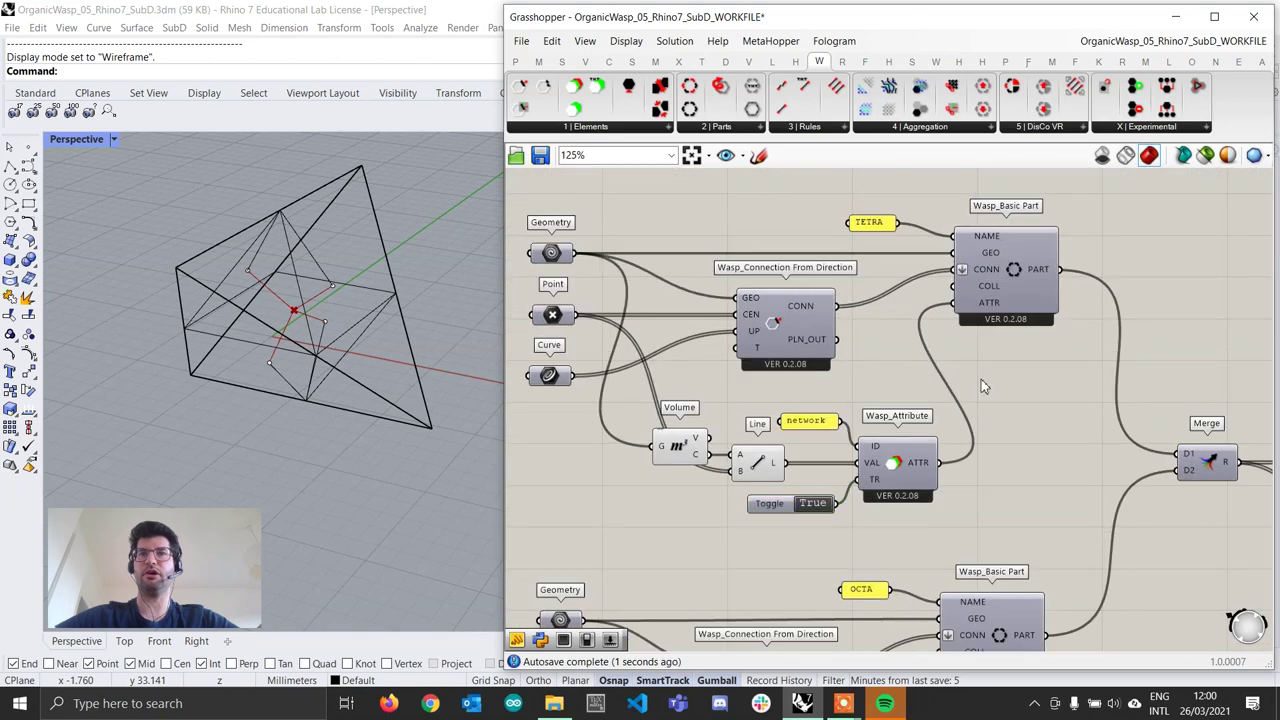
{"action": "scroll", "coordinate": [757, 479], "scroll_direction": "up", "scroll_amount": 1}
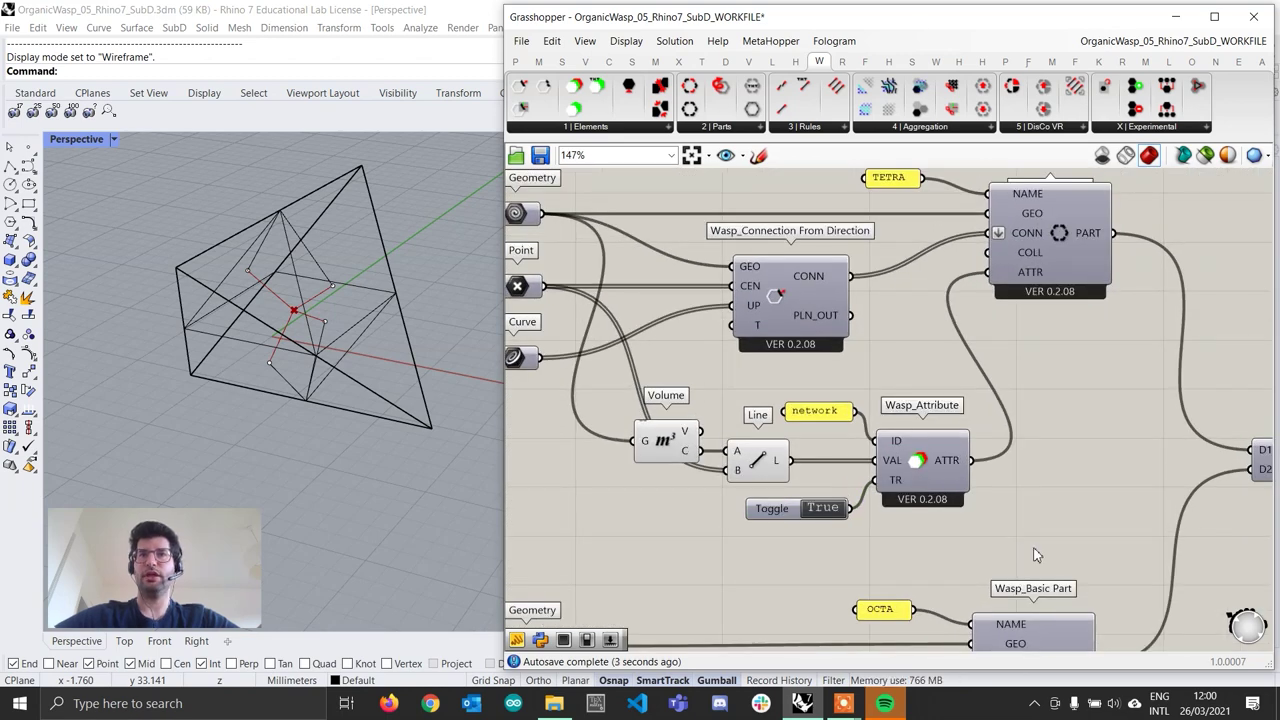
{"action": "scroll", "coordinate": [1035, 555], "scroll_direction": "down", "scroll_amount": 1}
Step: Duplicate the Volume, Line, network panel, toggle and Wasp_Attribute group and place the copy below the OCTA connections
{"action": "right_click_drag", "start_coordinate": [1004, 435], "coordinate": [1044, 454]}
{"action": "left_click_drag", "start_coordinate": [1044, 454], "coordinate": [661, 329]}
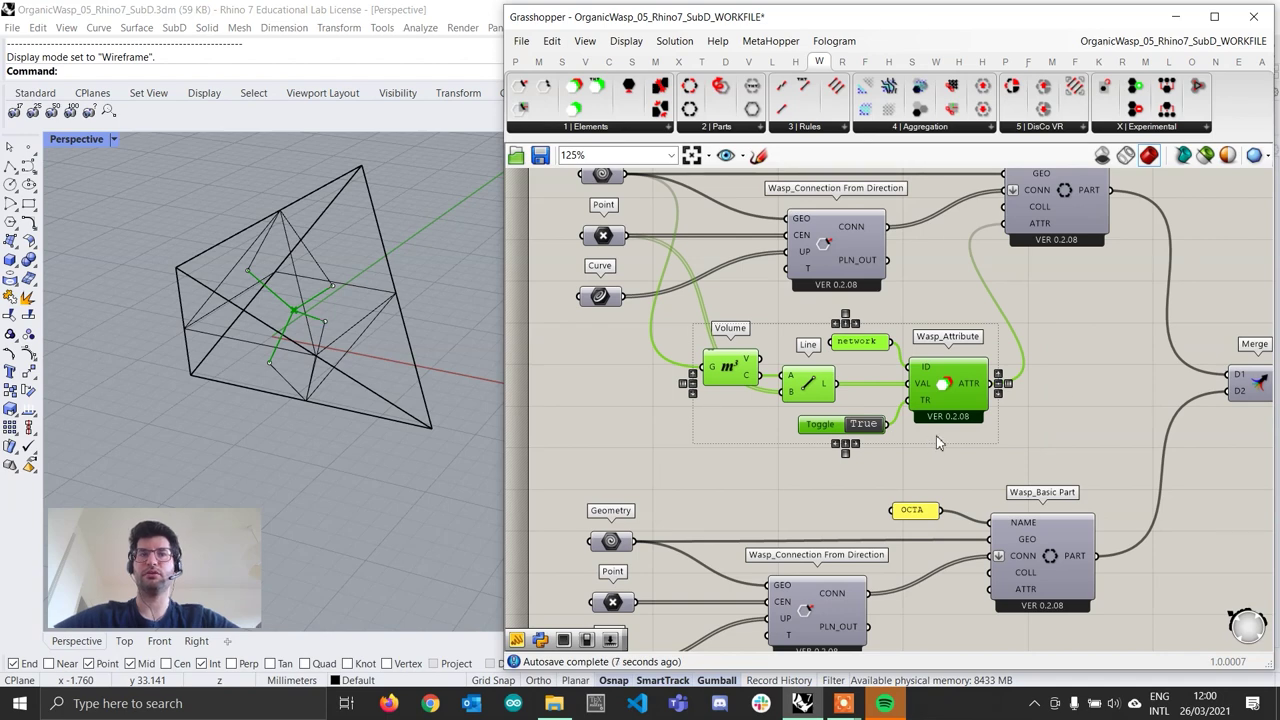
{"action": "scroll", "coordinate": [937, 436], "scroll_direction": "up", "scroll_amount": 1}
{"action": "scroll", "coordinate": [937, 436], "scroll_direction": "down", "scroll_amount": 1}
{"action": "right_click_drag", "start_coordinate": [936, 436], "coordinate": [882, 382]}
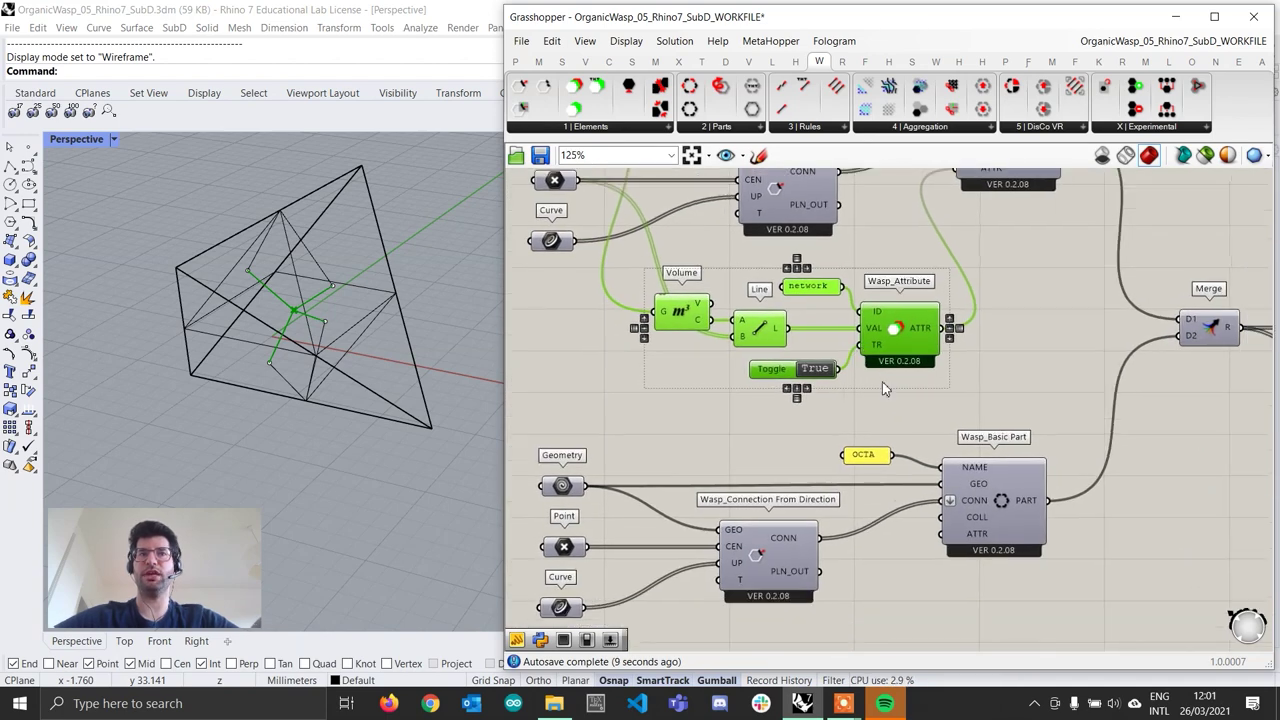
{"action": "key", "text": "ctrl+c"}
{"action": "key", "text": "ctrl+v"}
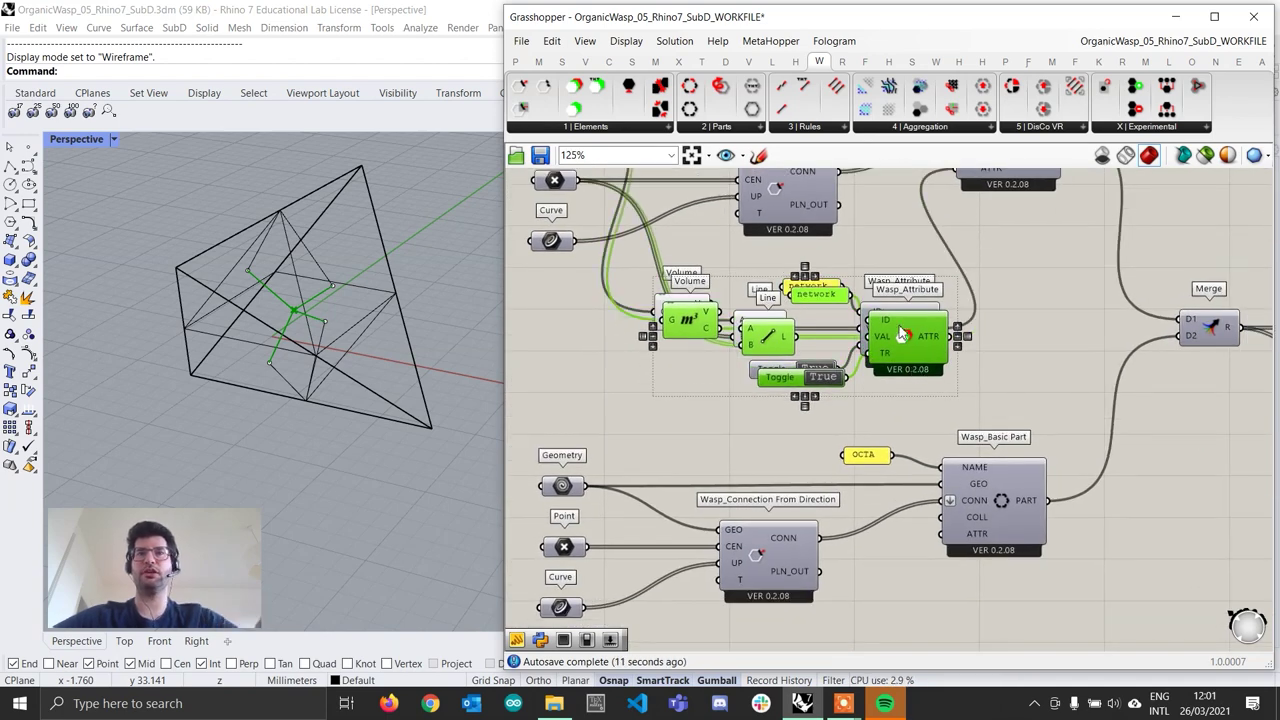
{"action": "left_click_drag", "start_coordinate": [898, 326], "coordinate": [880, 548]}
{"action": "scroll", "coordinate": [877, 338], "scroll_direction": "down", "scroll_amount": 3}
{"action": "left_click", "coordinate": [880, 490]}
{"action": "scroll", "coordinate": [880, 488], "scroll_direction": "up", "scroll_amount": 5}
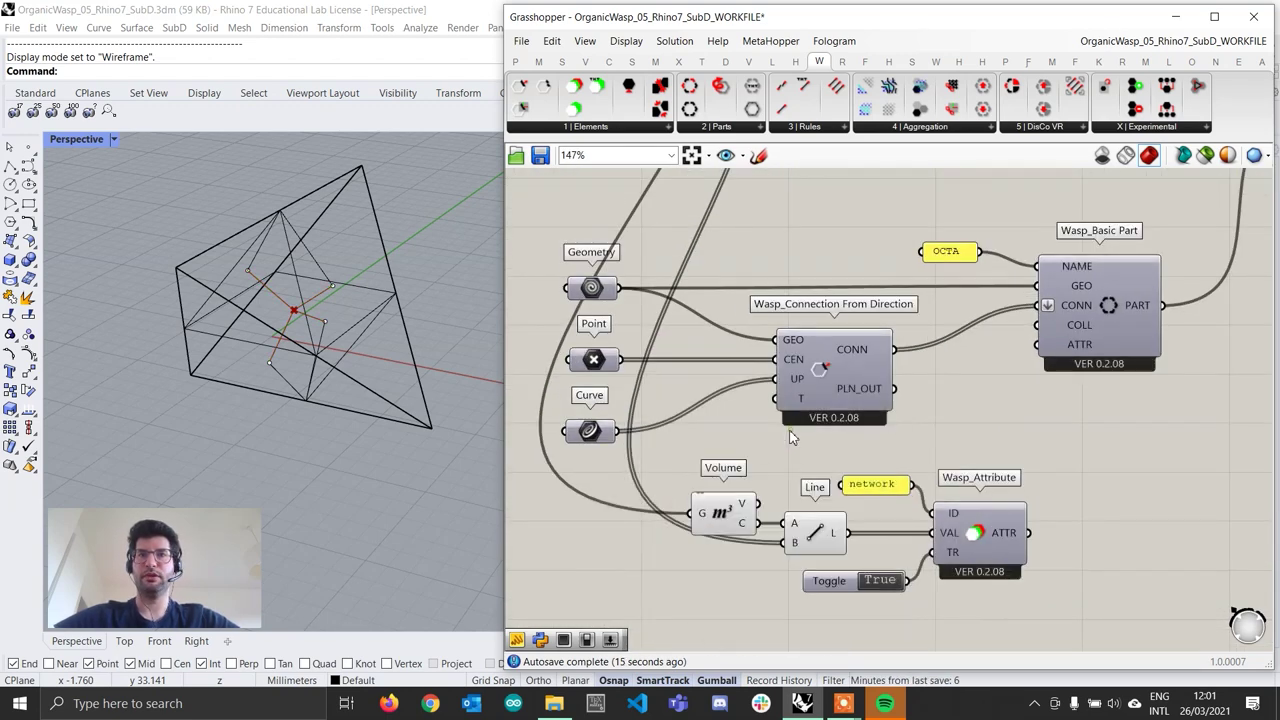
Step: Replace the copied Volume component's geometry input with the octahedron's Geometry parameter
{"action": "left_click", "coordinate": [731, 512]}
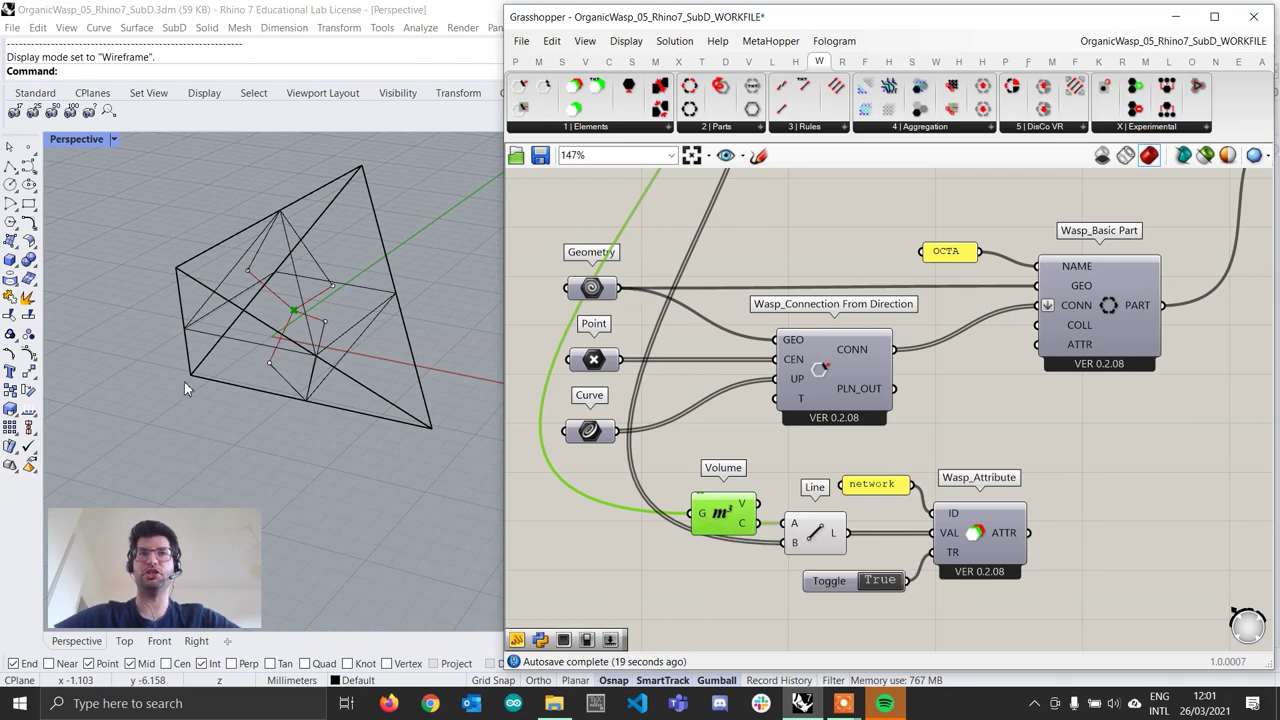
{"action": "scroll", "coordinate": [238, 365], "scroll_direction": "down", "scroll_amount": 4}
{"action": "right_click_drag", "start_coordinate": [236, 358], "coordinate": [325, 356], "text": "shift"}
{"action": "left_click_drag", "start_coordinate": [621, 288], "coordinate": [702, 515]}
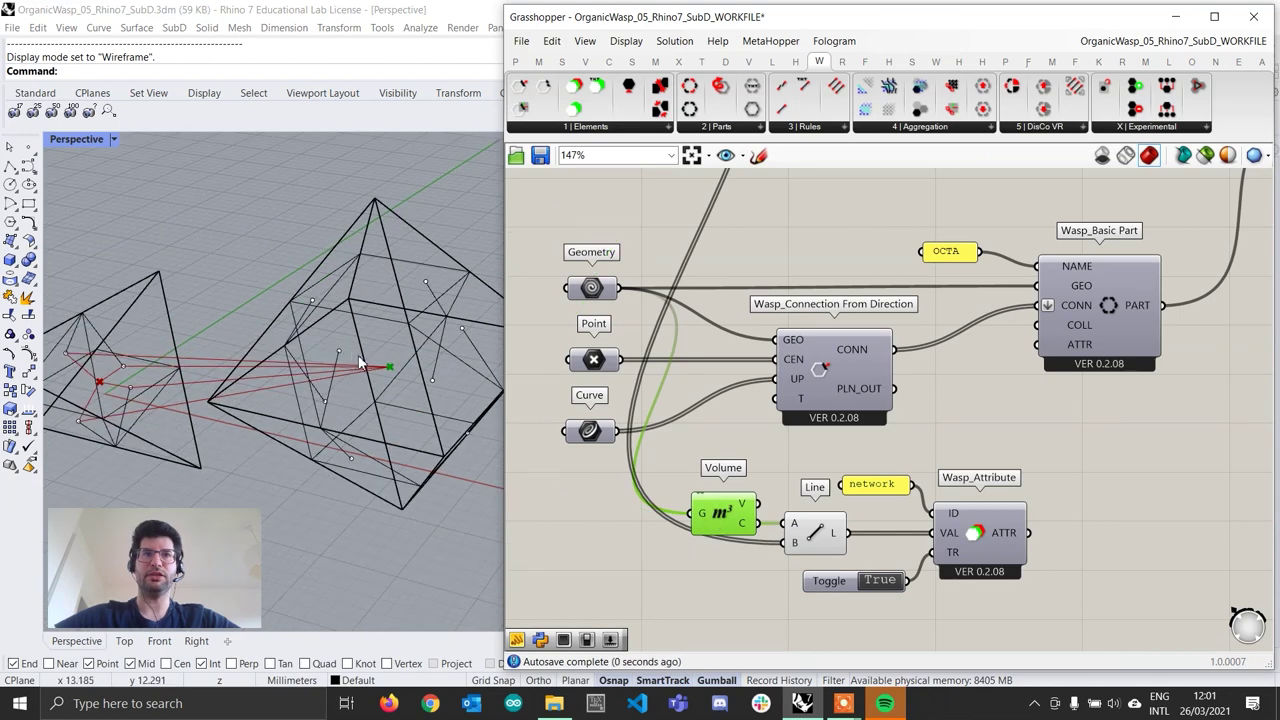
{"action": "scroll", "coordinate": [401, 376], "scroll_direction": "up", "scroll_amount": 4}
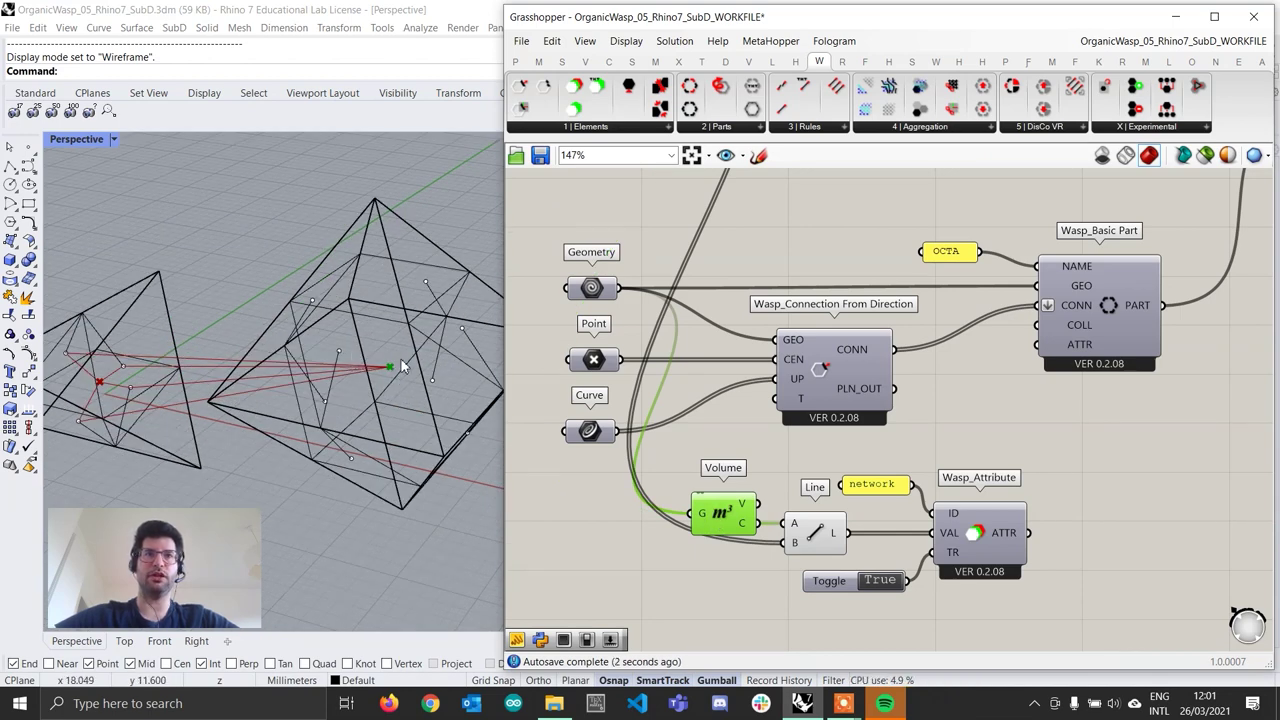
Step: Replace the copied Line component's B input with the octahedron's Point parameter and check the resulting lines inside the octahedron
{"action": "right_click_drag", "start_coordinate": [893, 524], "coordinate": [898, 476]}
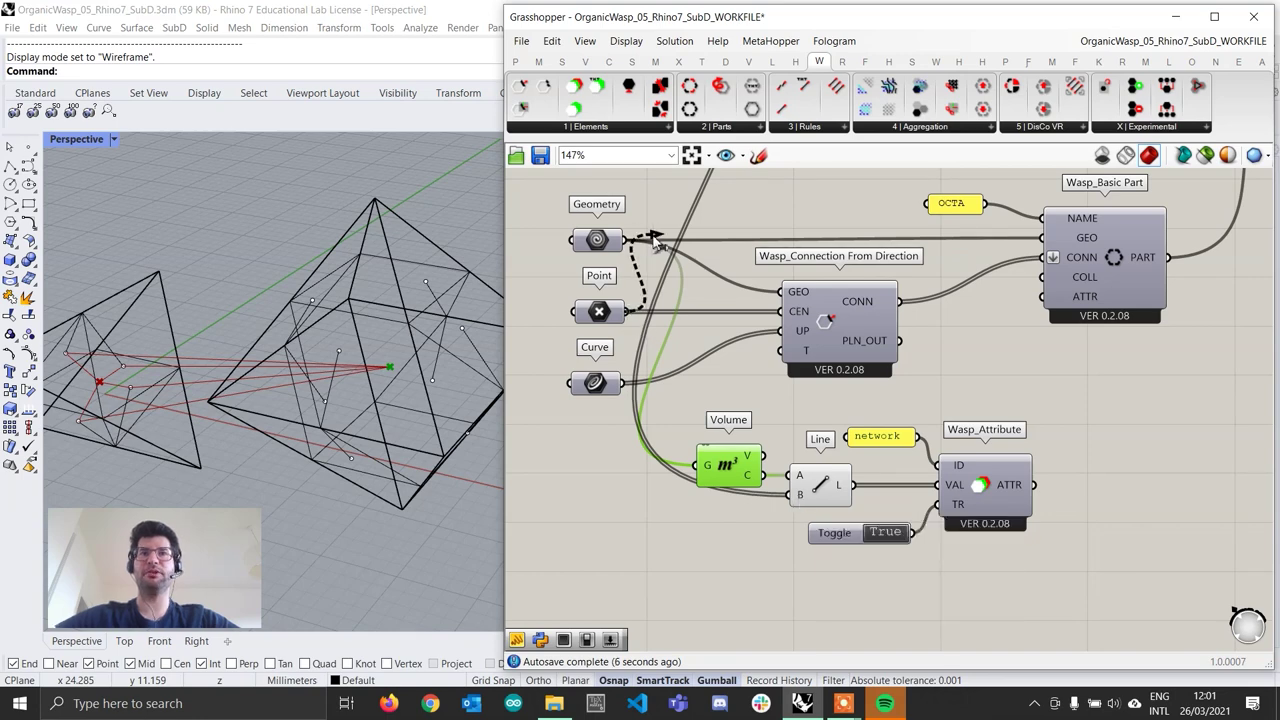
{"action": "left_click_drag", "start_coordinate": [630, 312], "coordinate": [799, 503]}
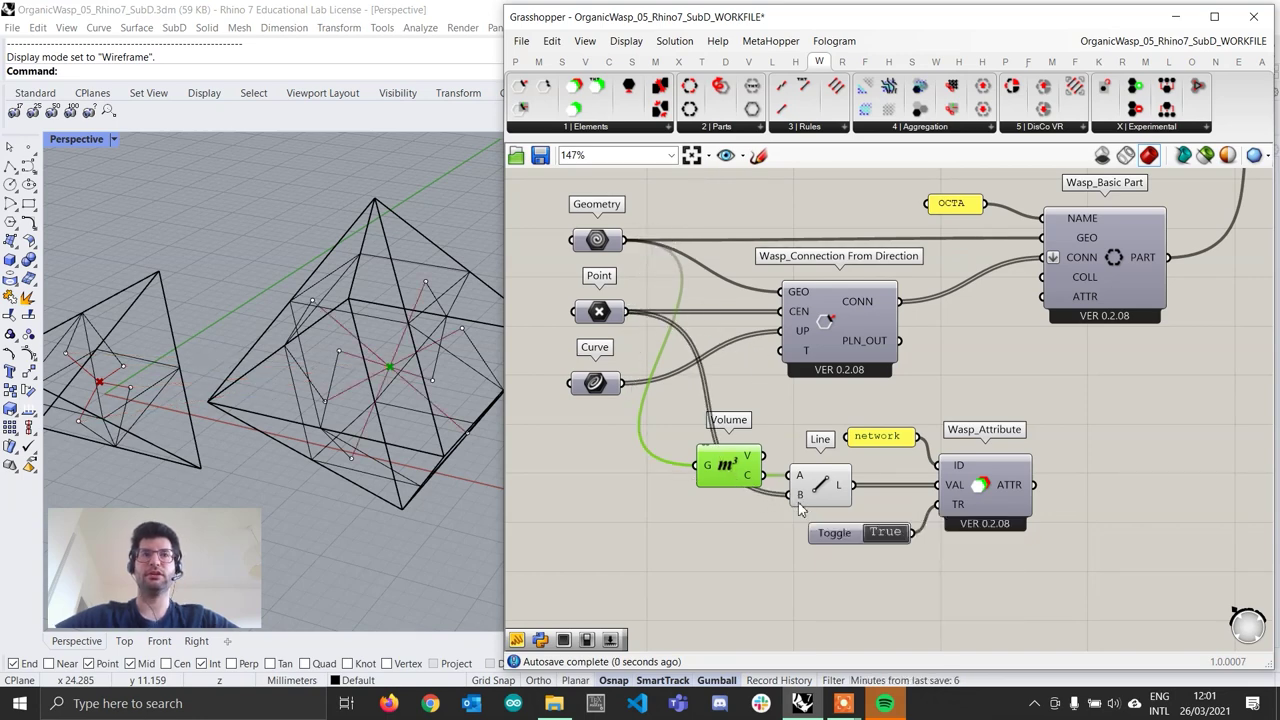
{"action": "scroll", "coordinate": [348, 392], "scroll_direction": "down", "scroll_amount": 5}
{"action": "right_click_drag", "start_coordinate": [348, 392], "coordinate": [324, 299]}
{"action": "scroll", "coordinate": [306, 307], "scroll_direction": "up", "scroll_amount": 5}
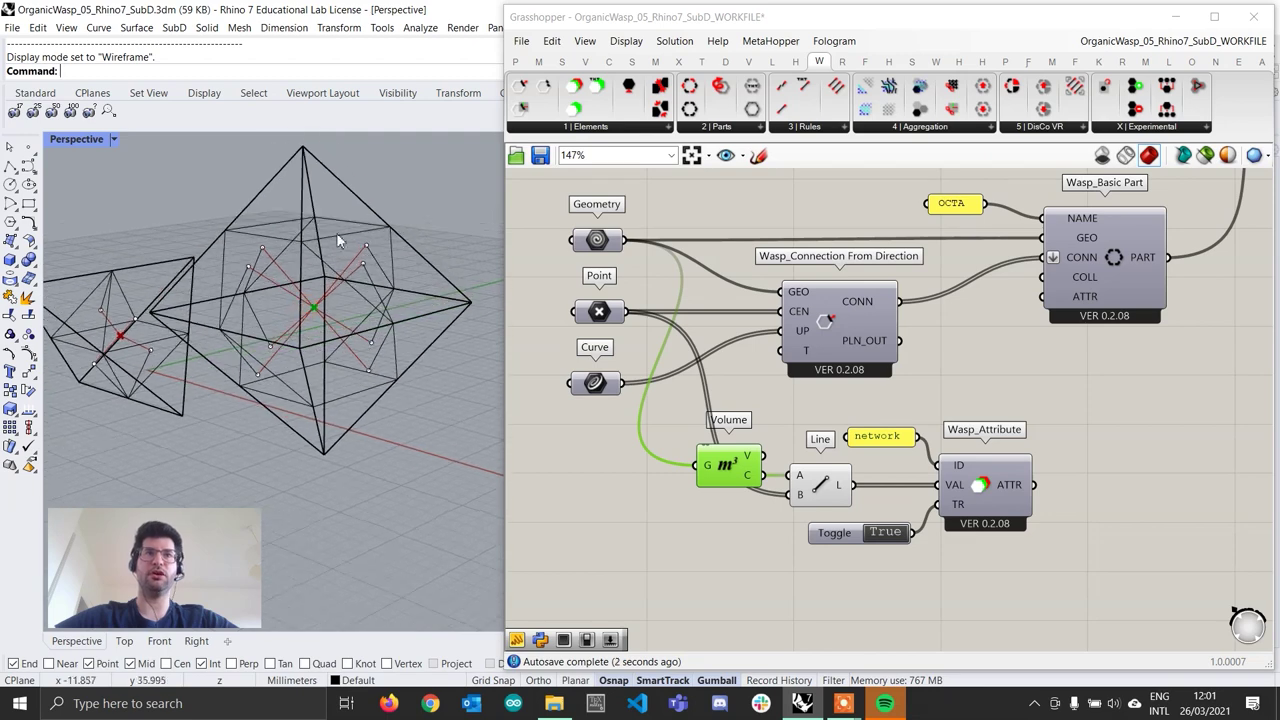
{"action": "mouse_move", "coordinate": [396, 322]}
{"action": "right_mouse_down"}
{"action": "mouse_move", "coordinate": [318, 368]}
{"action": "mouse_move", "coordinate": [340, 425]}
{"action": "mouse_move", "coordinate": [350, 405]}
{"action": "right_mouse_up"}
{"action": "left_click", "coordinate": [764, 541]}
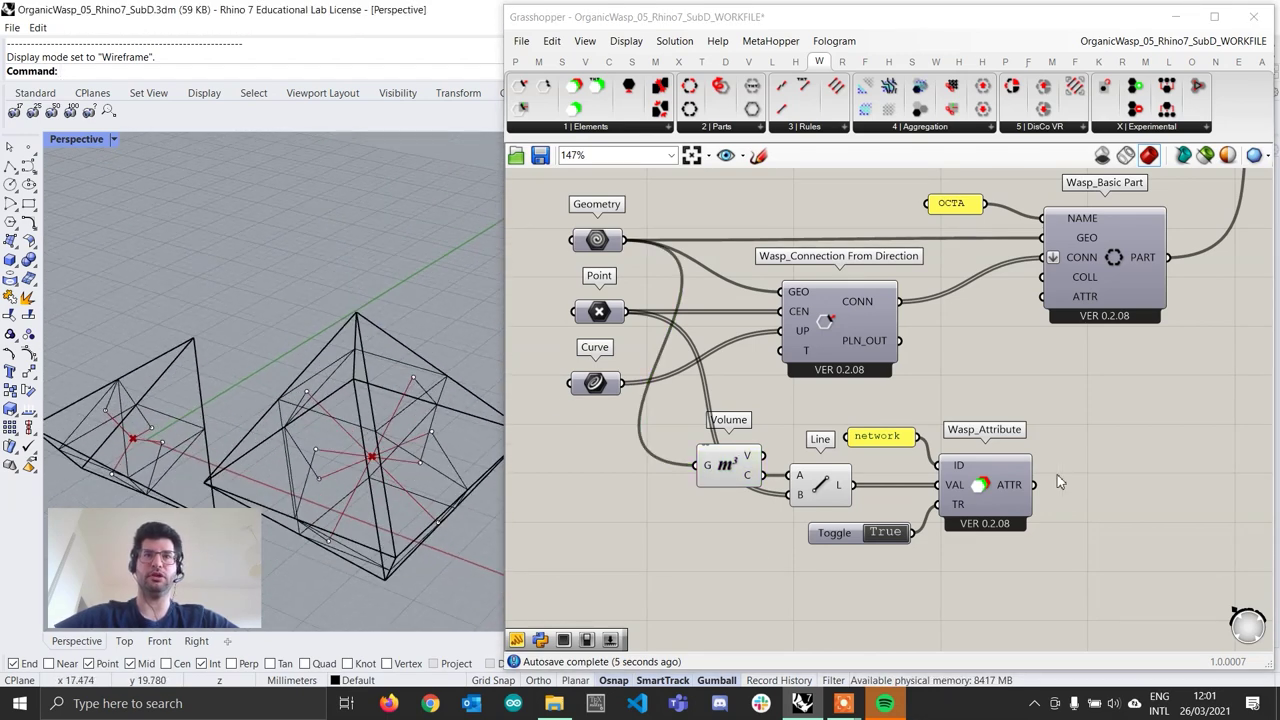
Step: Nudge the copied toggle into place and connect the copied Wasp_Attribute output to the ATTR input of the OCTA Wasp_Basic Part
{"action": "right_click_drag", "start_coordinate": [1075, 474], "coordinate": [982, 475]}
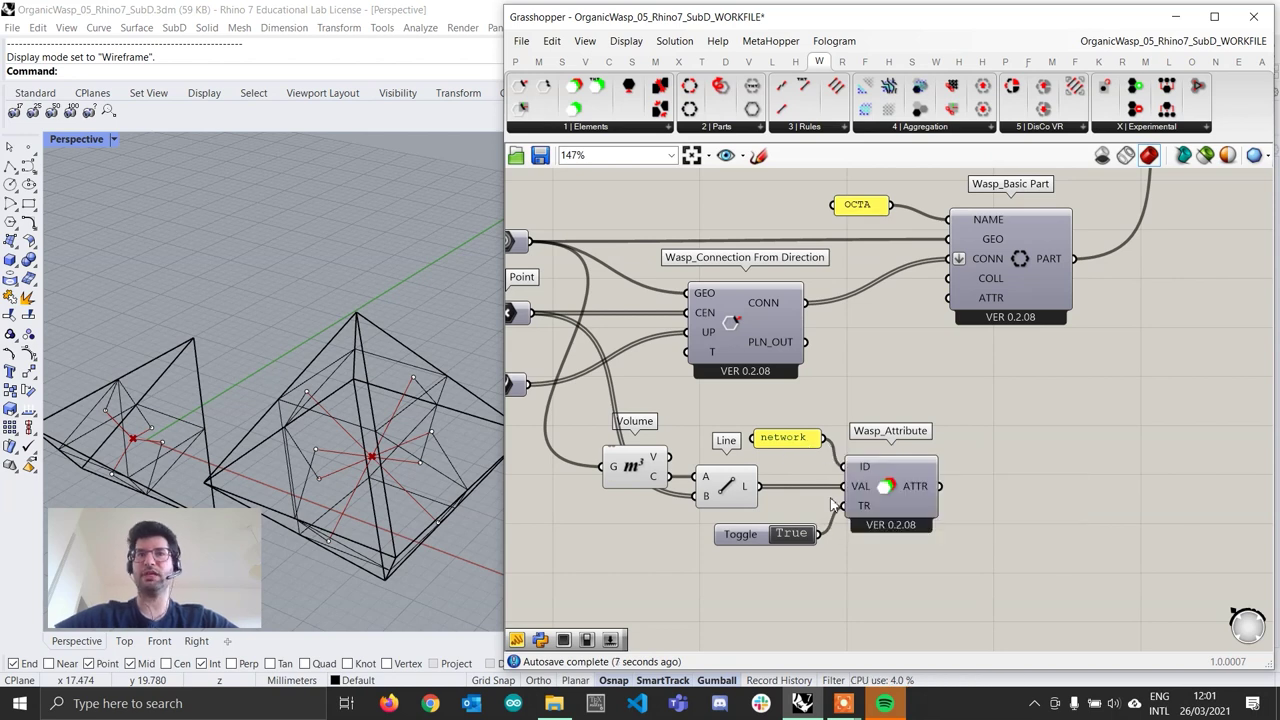
{"action": "left_click_drag", "start_coordinate": [752, 543], "coordinate": [755, 536]}
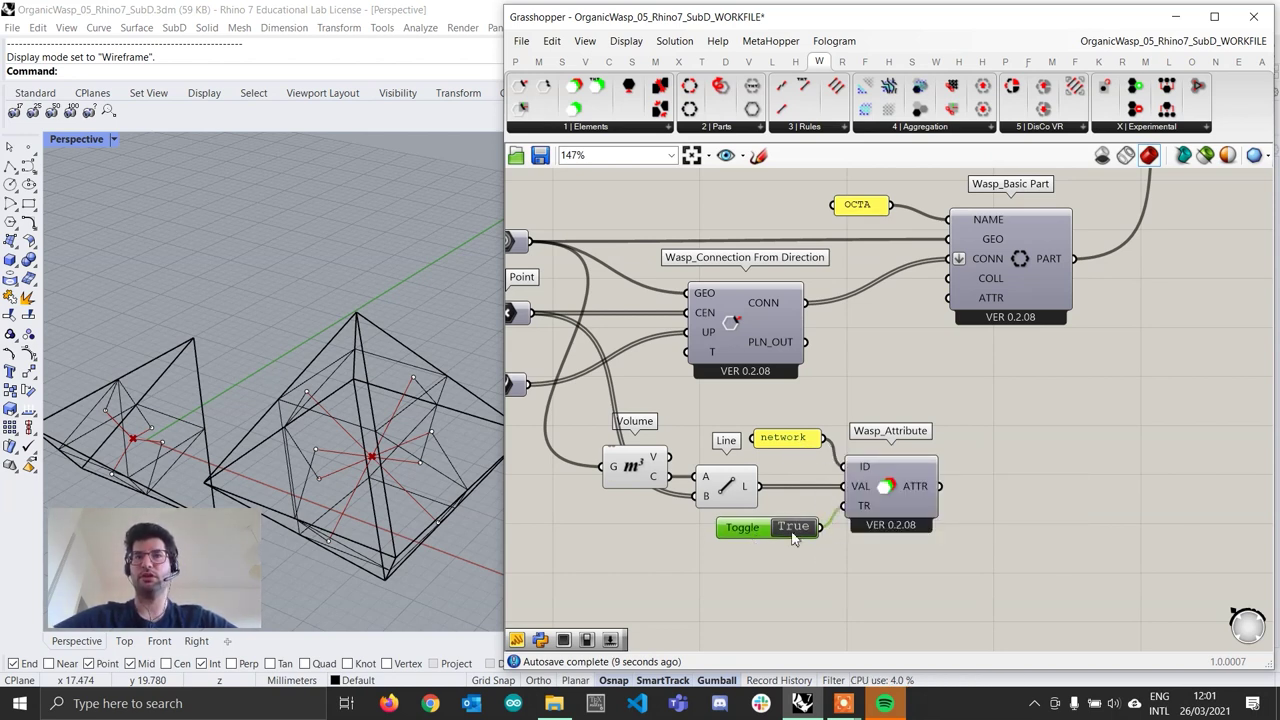
{"action": "left_click_drag", "start_coordinate": [941, 487], "coordinate": [953, 303]}
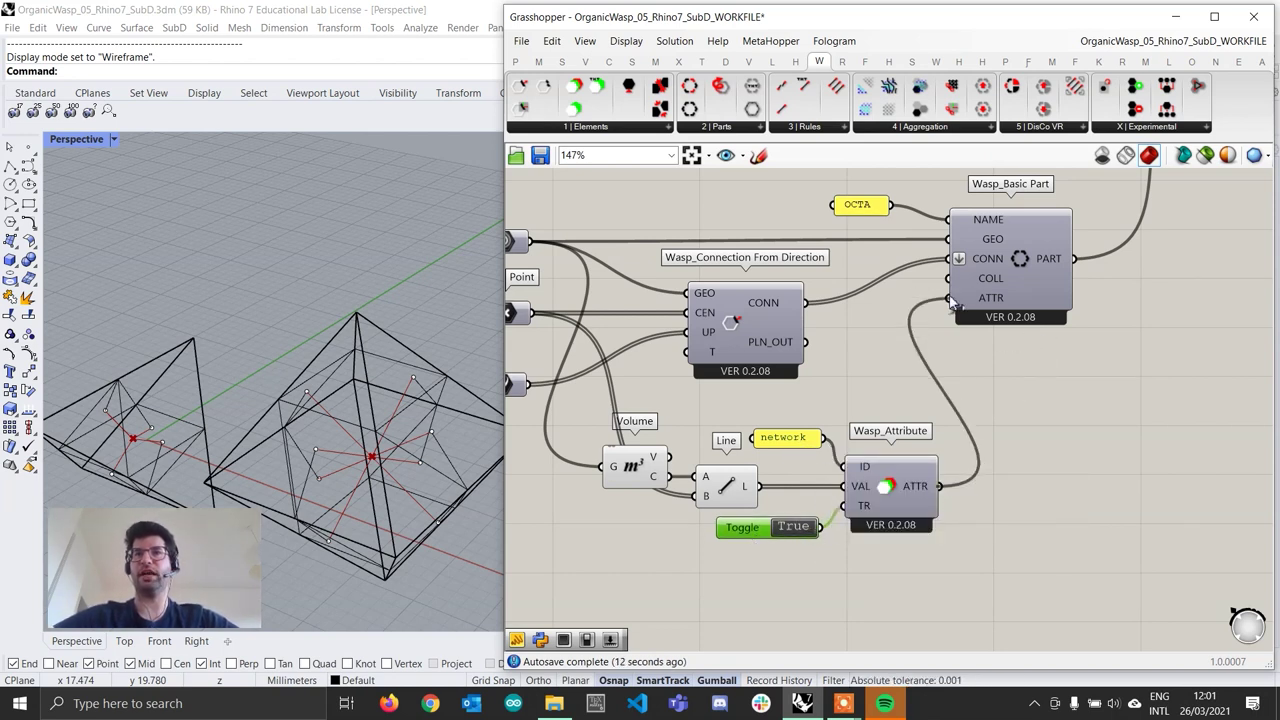
Step: Turn on the preview of the Wasp_Get Part Geometry component and view the whole aggregation in the Perspective viewport
{"action": "scroll", "coordinate": [948, 416], "scroll_direction": "down", "scroll_amount": 6}
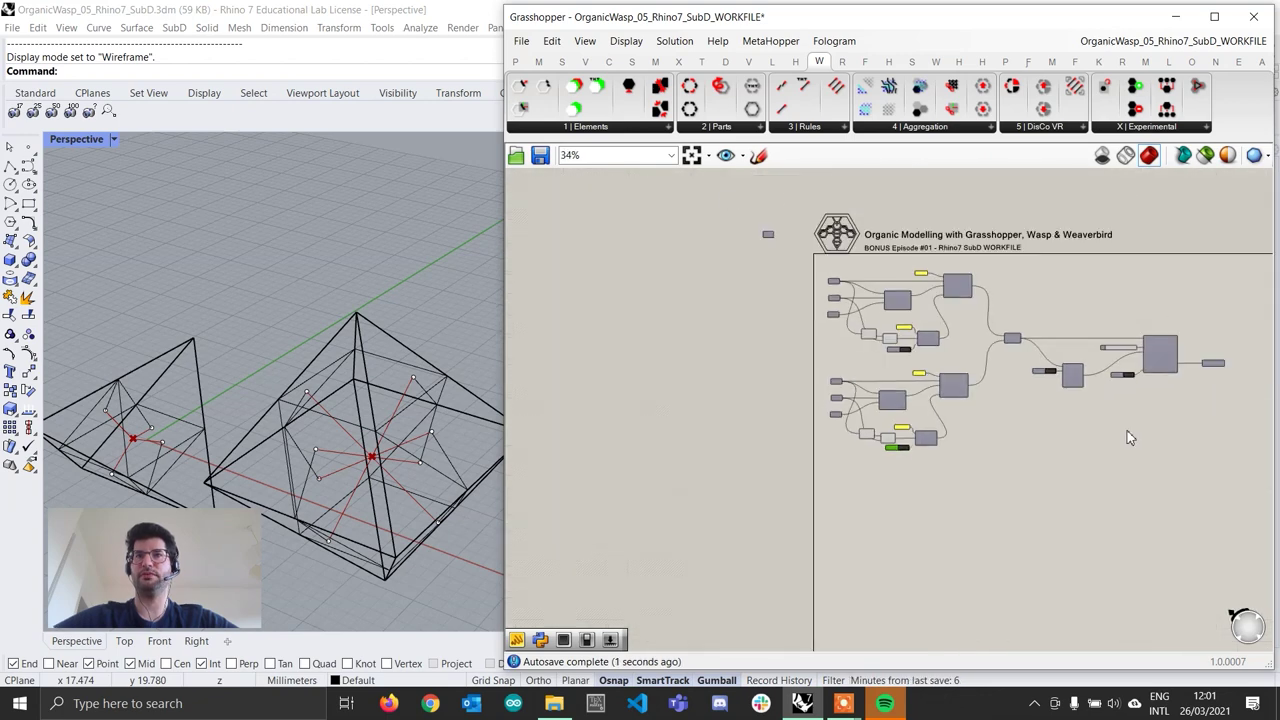
{"action": "right_click_drag", "start_coordinate": [1126, 430], "coordinate": [855, 432]}
{"action": "scroll", "coordinate": [904, 383], "scroll_direction": "up", "scroll_amount": 5}
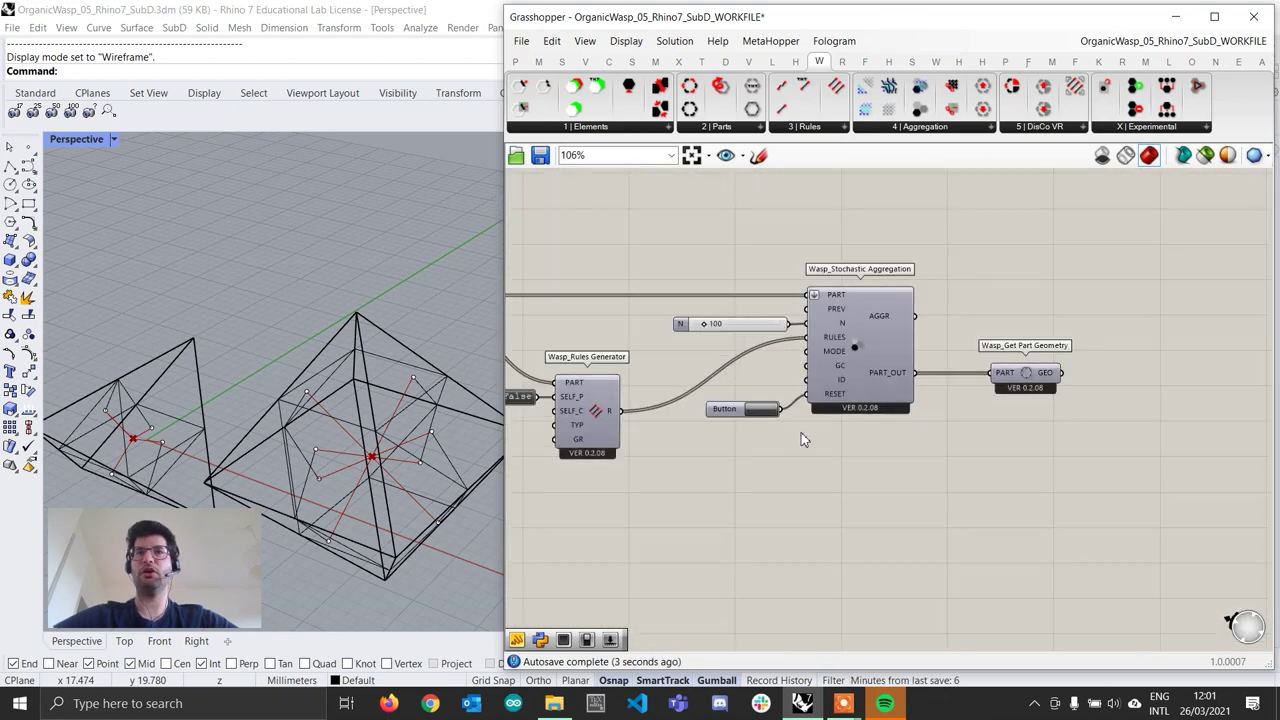
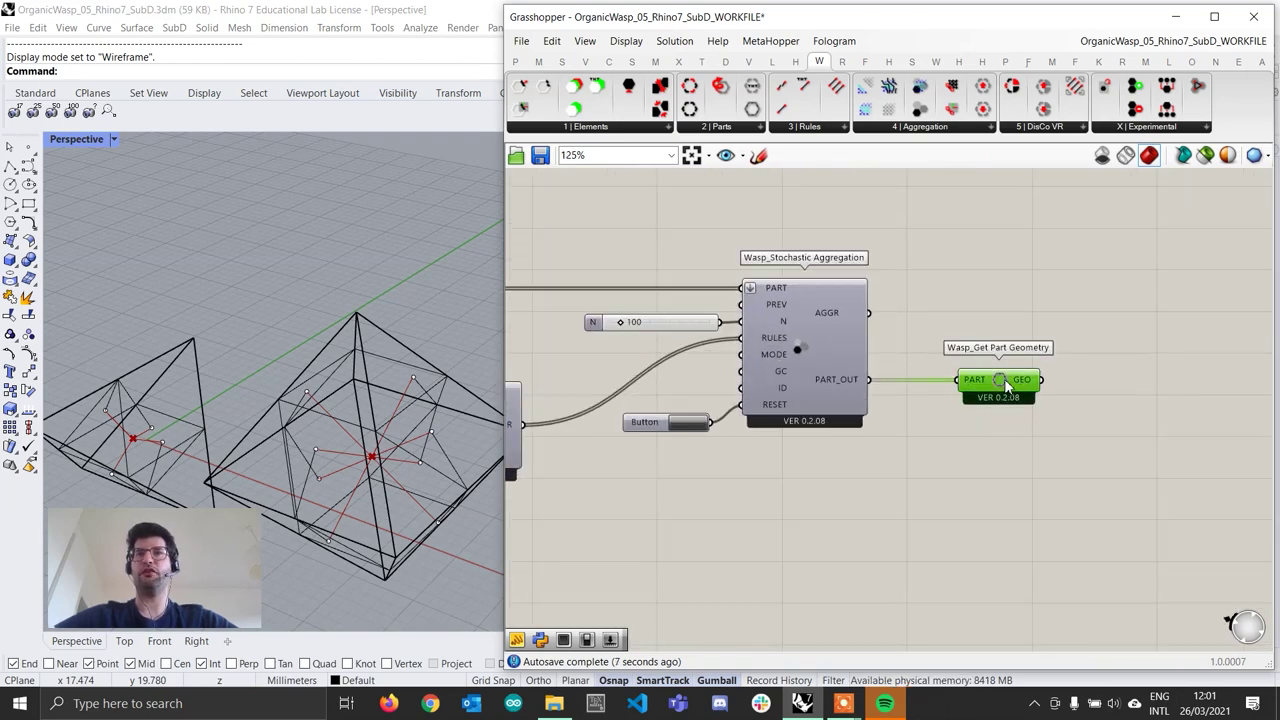
{"action": "left_click", "coordinate": [1067, 504]}
{"action": "scroll", "coordinate": [406, 417], "scroll_direction": "down", "scroll_amount": 6}
{"action": "right_click_drag", "start_coordinate": [404, 408], "coordinate": [397, 354]}
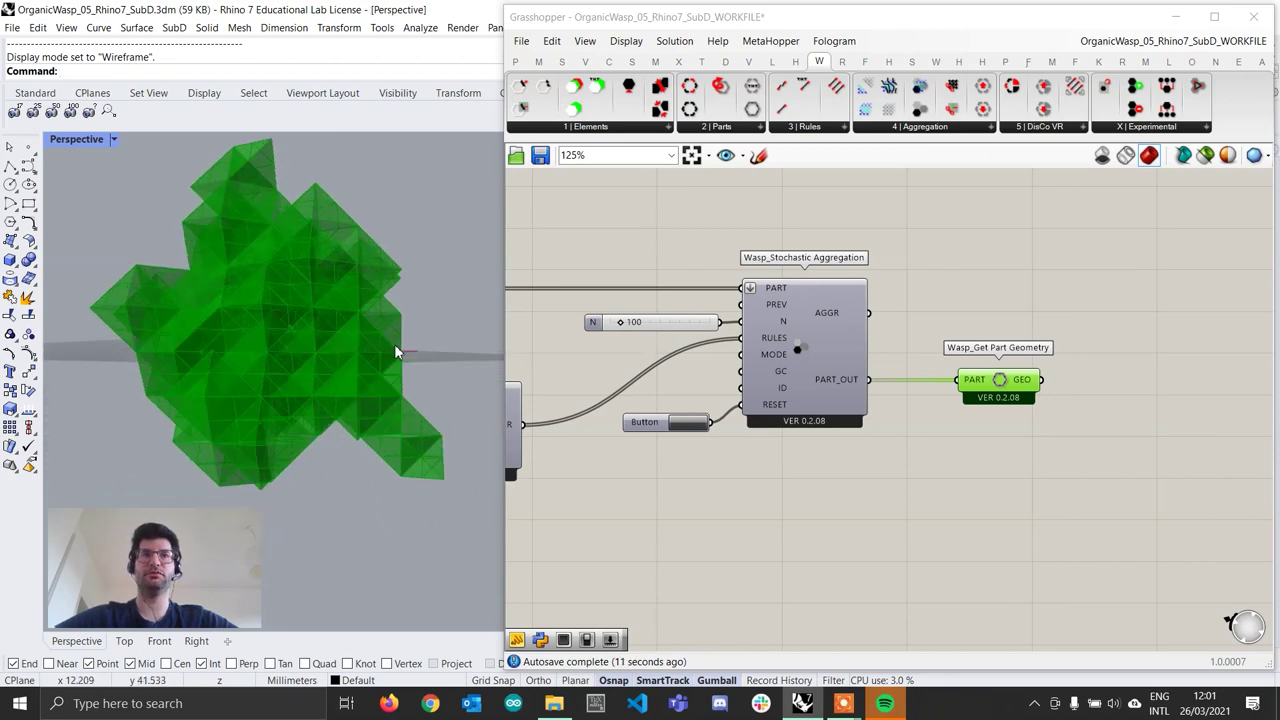
Step: Move Wasp_Get Part Geometry higher up and place a Wasp_Get Attribute by Name component below it
{"action": "left_click", "coordinate": [1000, 440]}
{"action": "left_click_drag", "start_coordinate": [1012, 392], "coordinate": [1005, 330]}
{"action": "left_click", "coordinate": [1018, 414]}
{"action": "right_click_drag", "start_coordinate": [1003, 466], "coordinate": [914, 464]}
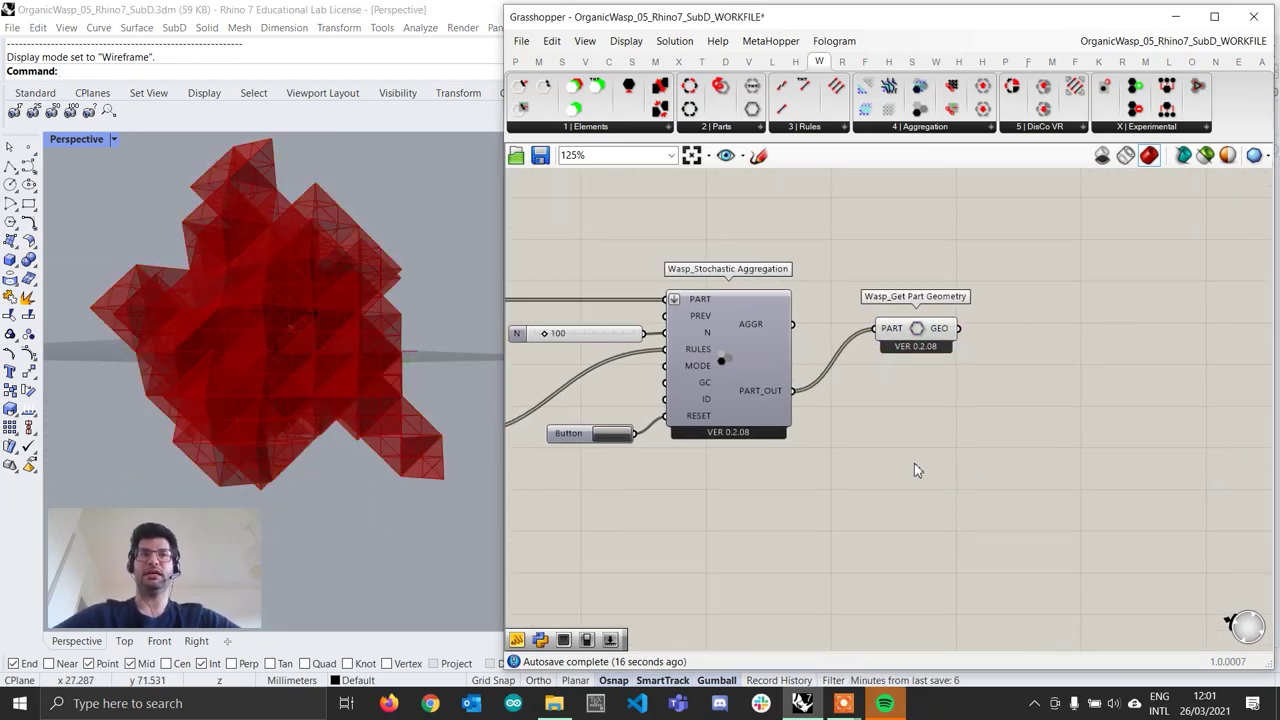
{"action": "left_click", "coordinate": [580, 128]}
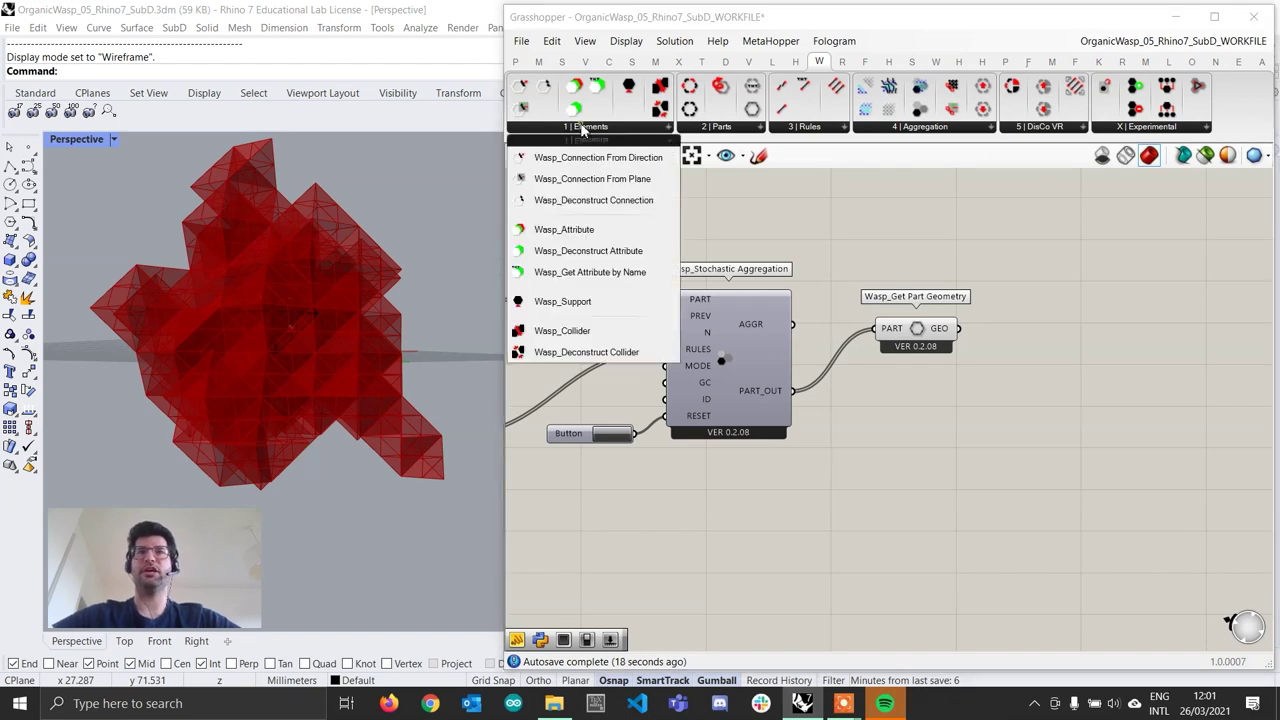
{"action": "left_click", "coordinate": [620, 272]}
{"action": "left_click", "coordinate": [910, 478]}
{"action": "scroll", "coordinate": [922, 490], "scroll_direction": "up", "scroll_amount": 2}
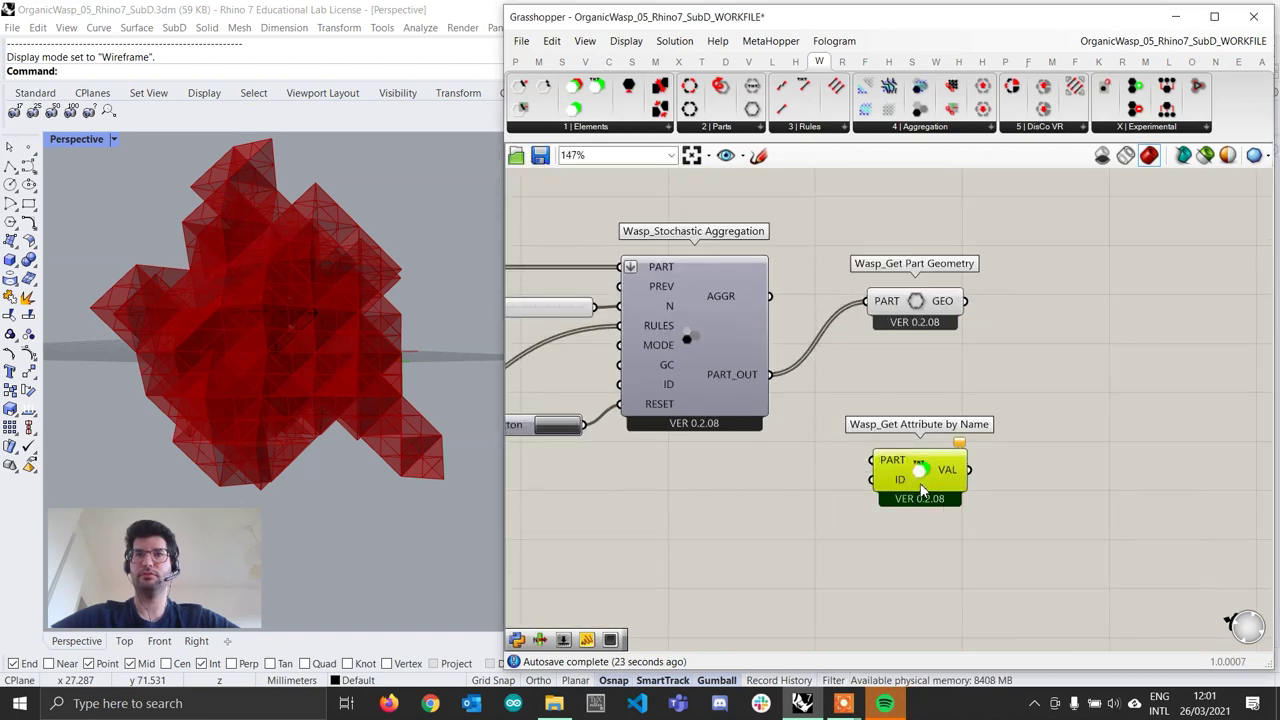
Step: Connect the aggregation's PART_OUT to Wasp_Get Attribute by Name and feed its ID input from a new panel reading "network"
{"action": "right_click_drag", "start_coordinate": [912, 485], "coordinate": [859, 488]}
{"action": "left_click_drag", "start_coordinate": [717, 379], "coordinate": [884, 494]}
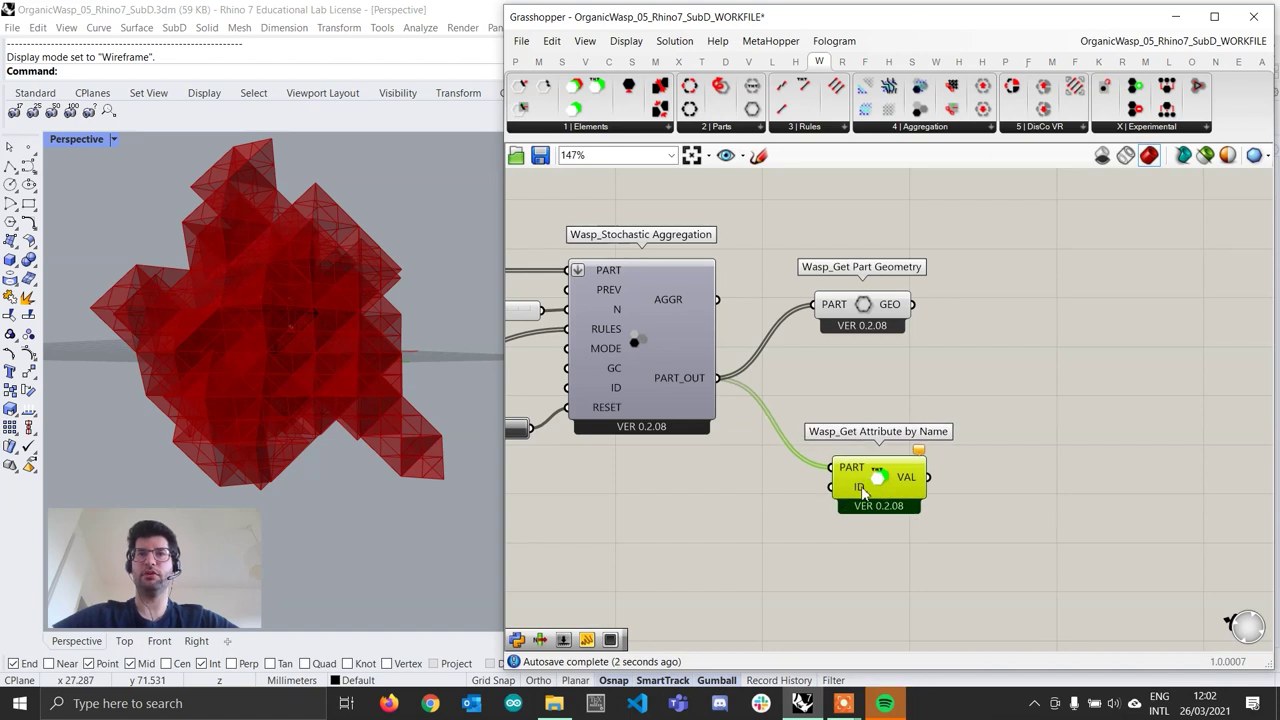
{"action": "double_click", "coordinate": [708, 497]}
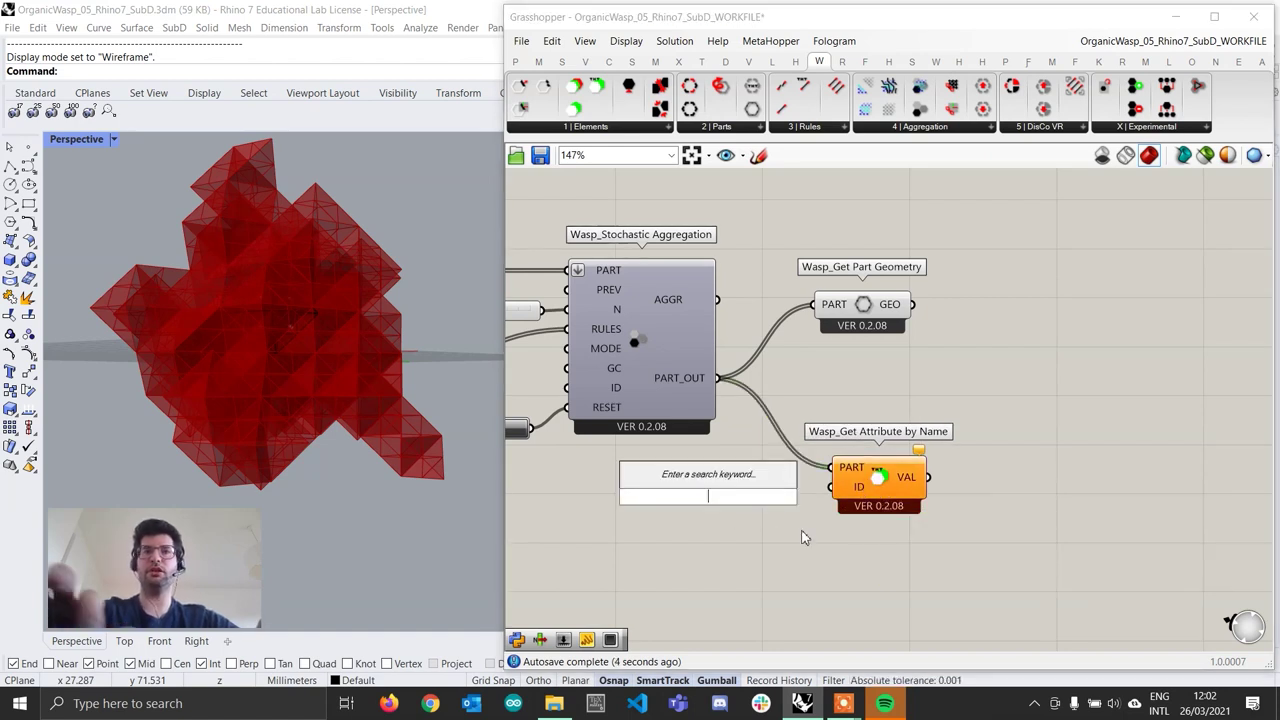
{"action": "type", "text": "\"network"}
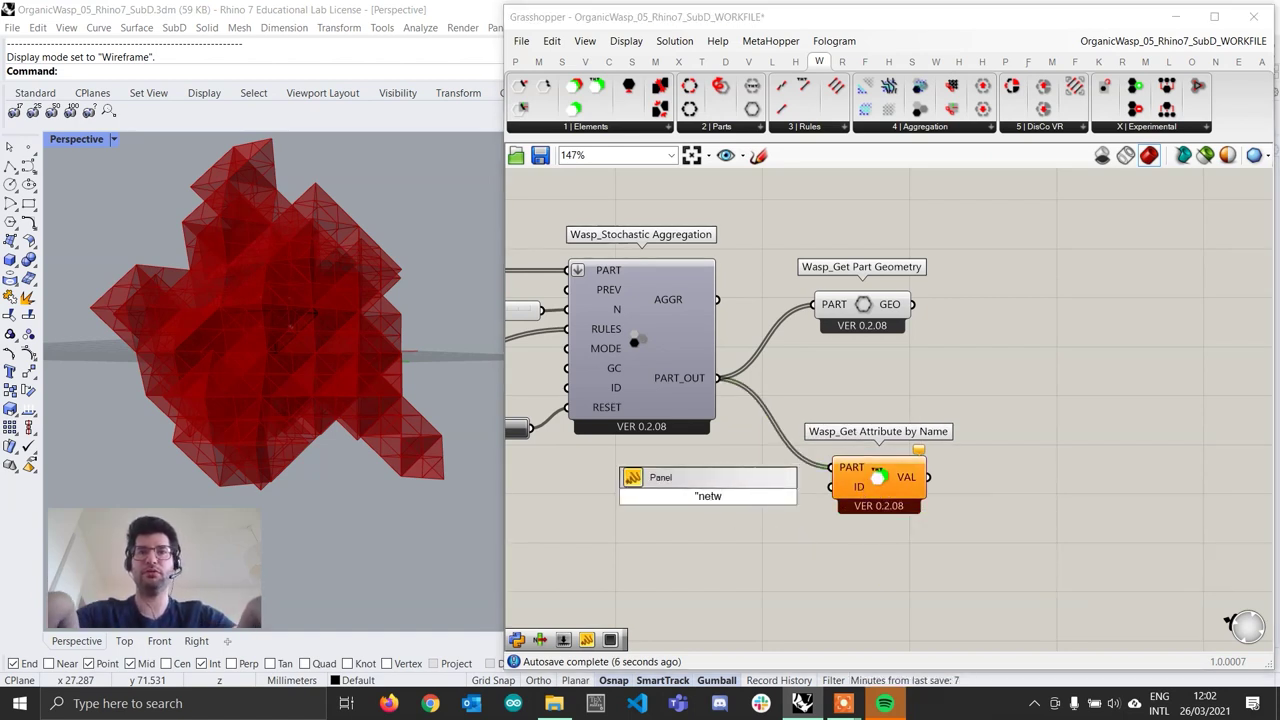
{"action": "key", "text": "Return"}
{"action": "left_click_drag", "start_coordinate": [830, 487], "coordinate": [775, 507]}
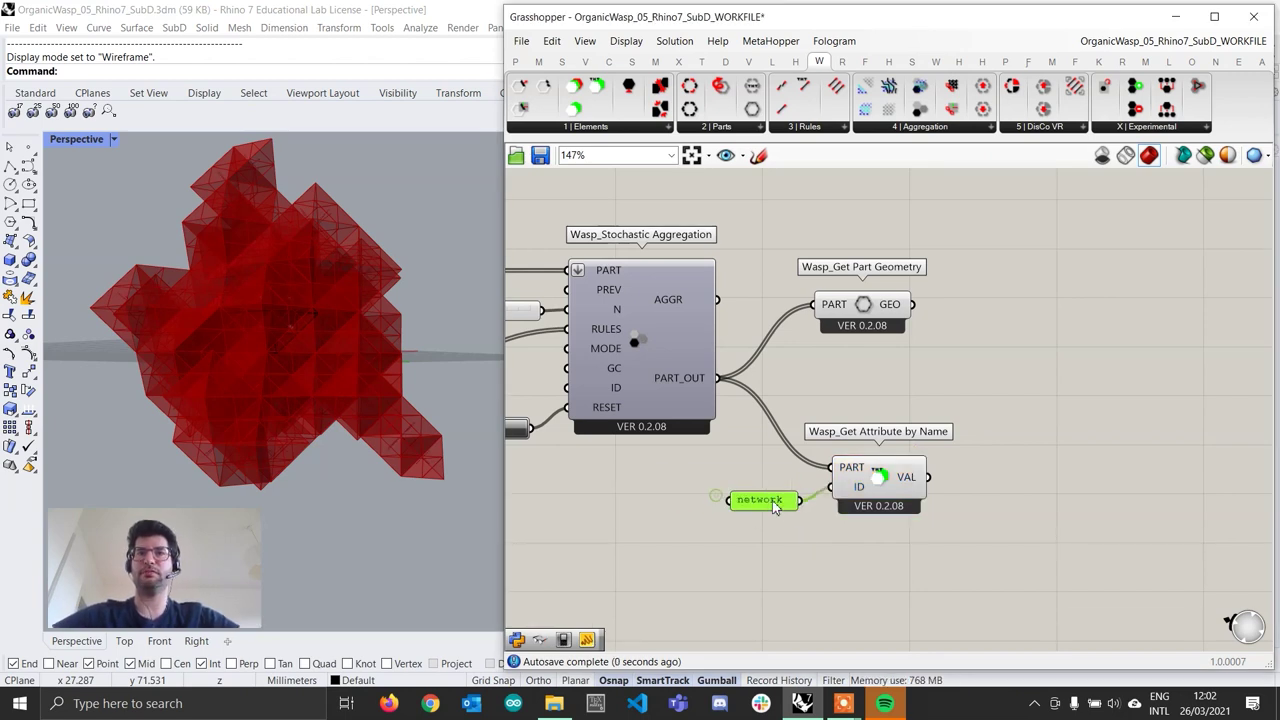
{"action": "left_click", "coordinate": [888, 477]}
{"action": "left_click", "coordinate": [897, 374]}
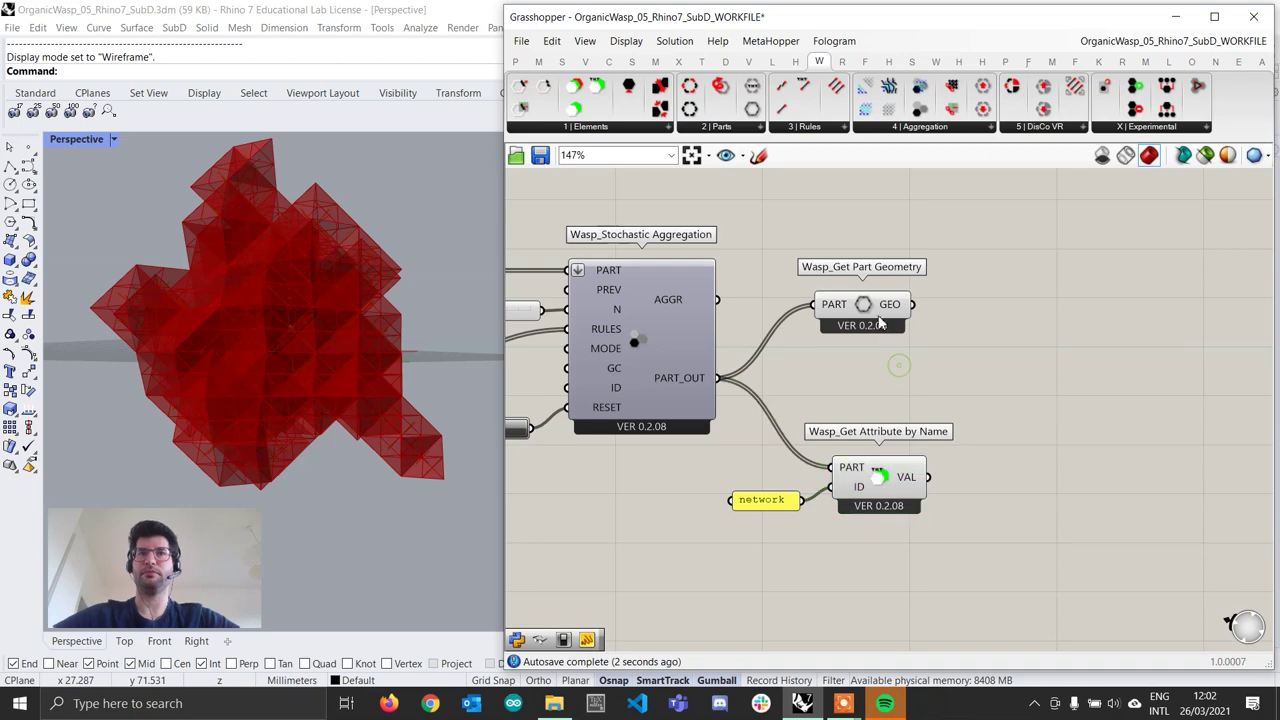
Step: Turn off the preview of Wasp_Get Part Geometry and inspect the aggregated line network from Wasp_Get Attribute by Name
{"action": "left_click", "coordinate": [873, 314]}
{"action": "right_click", "coordinate": [862, 307]}
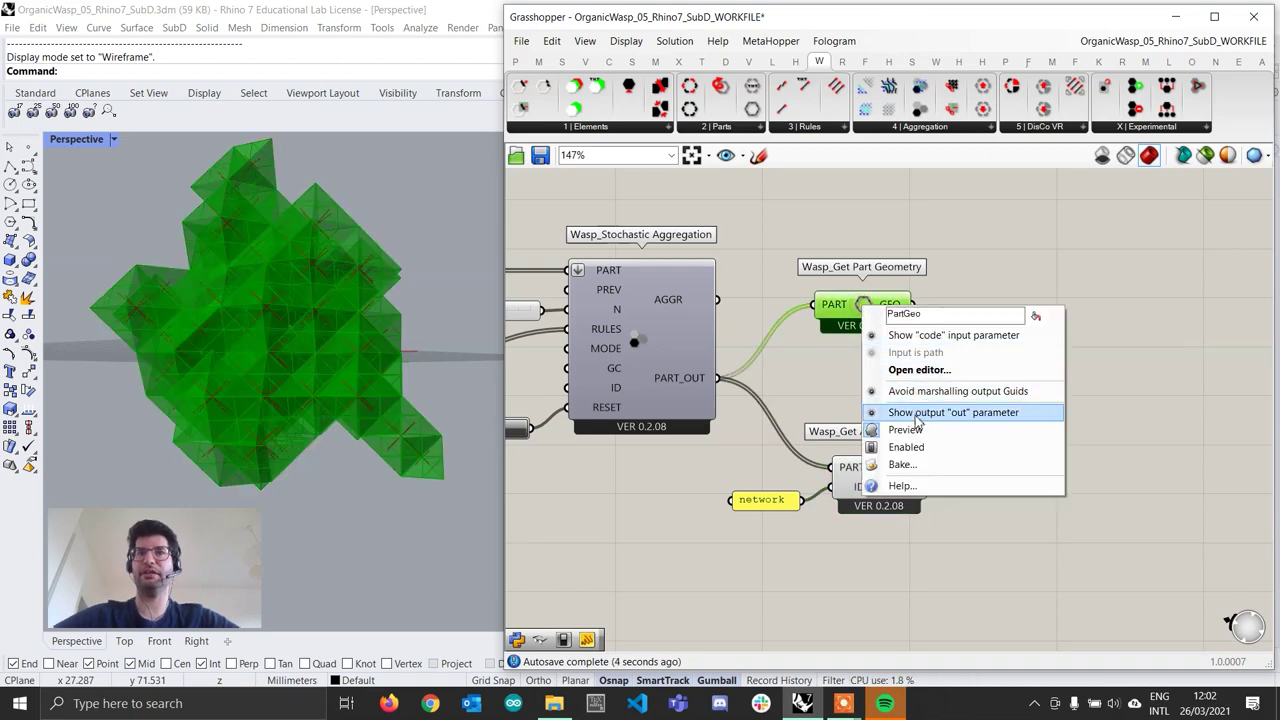
{"action": "left_click", "coordinate": [890, 429]}
{"action": "left_click", "coordinate": [964, 402]}
{"action": "scroll", "coordinate": [369, 329], "scroll_direction": "down", "scroll_amount": 5}
{"action": "right_click_drag", "start_coordinate": [369, 329], "coordinate": [234, 320]}
{"action": "scroll", "coordinate": [383, 354], "scroll_direction": "up", "scroll_amount": 8}
{"action": "left_click", "coordinate": [862, 486]}
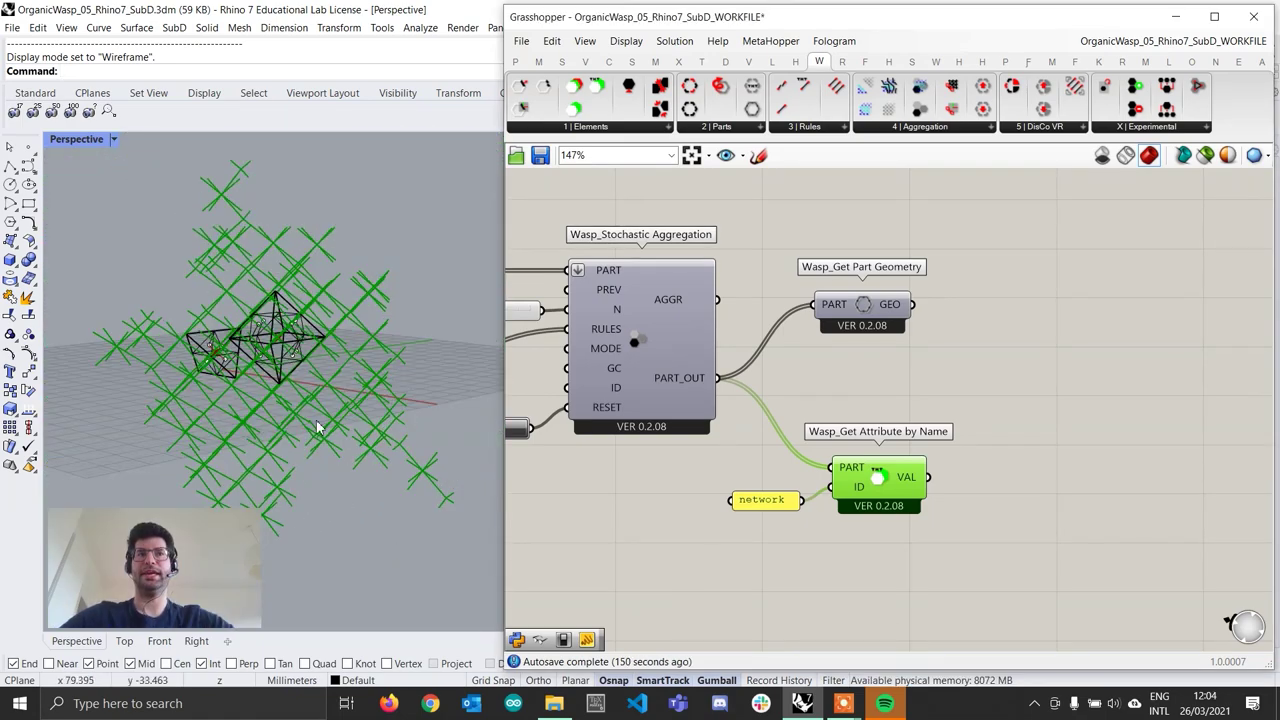
{"action": "right_click_drag", "start_coordinate": [317, 428], "coordinate": [296, 450]}
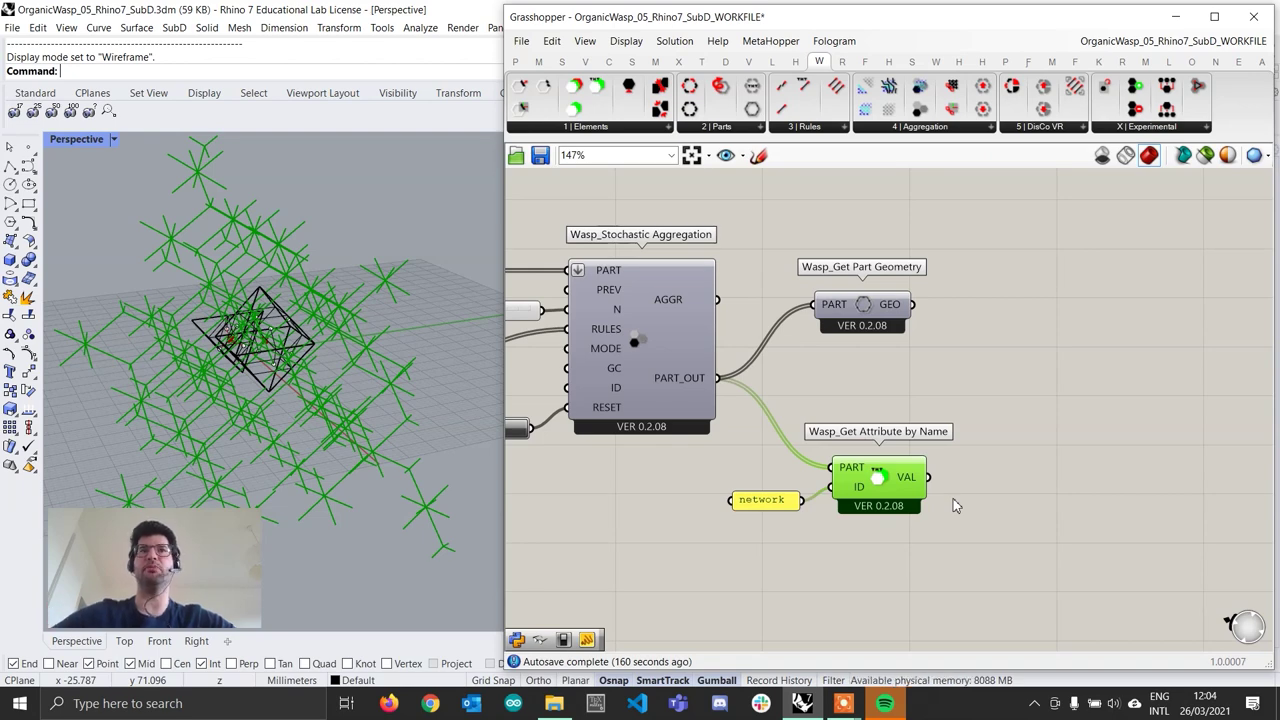
Step: Add a SubD MultiPipe component beside Wasp_Get Attribute by Name, leaving room for wires between them
{"action": "left_click", "coordinate": [655, 62]}
{"action": "left_click", "coordinate": [631, 62]}
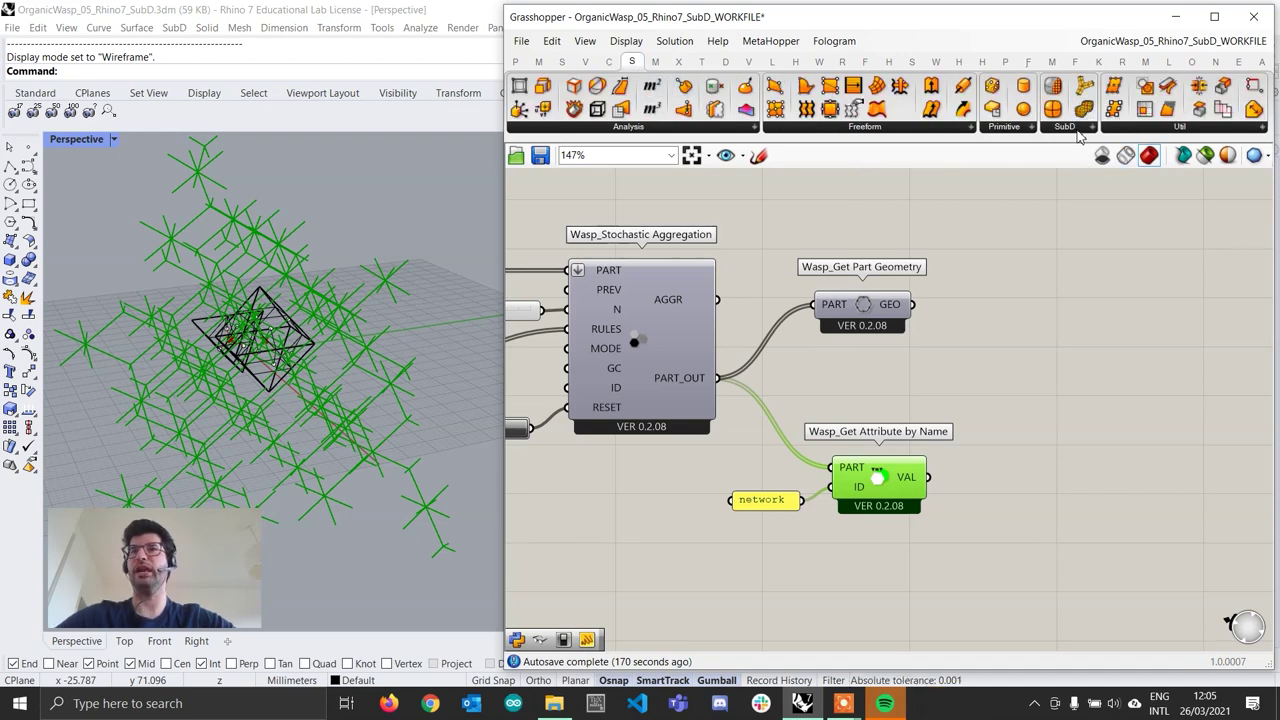
{"action": "left_click", "coordinate": [1079, 135]}
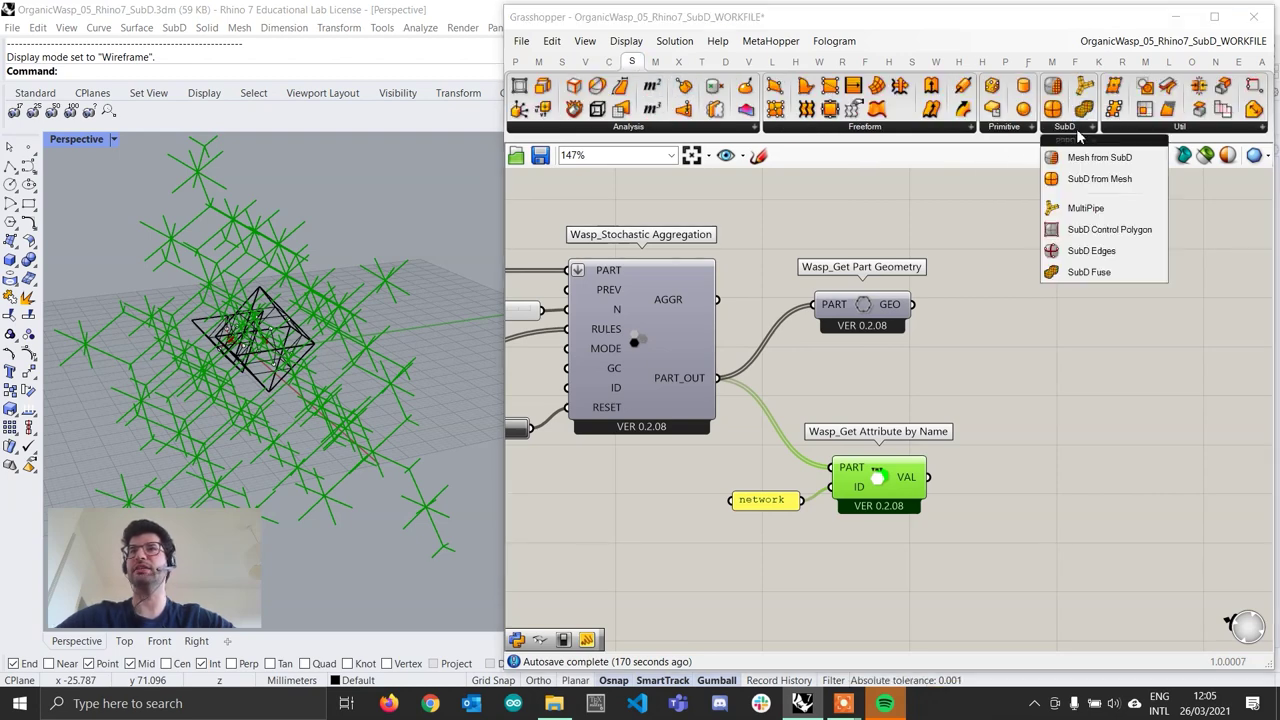
{"action": "left_click", "coordinate": [1096, 209]}
{"action": "left_click", "coordinate": [1075, 464]}
{"action": "right_click_drag", "start_coordinate": [1074, 495], "coordinate": [985, 424]}
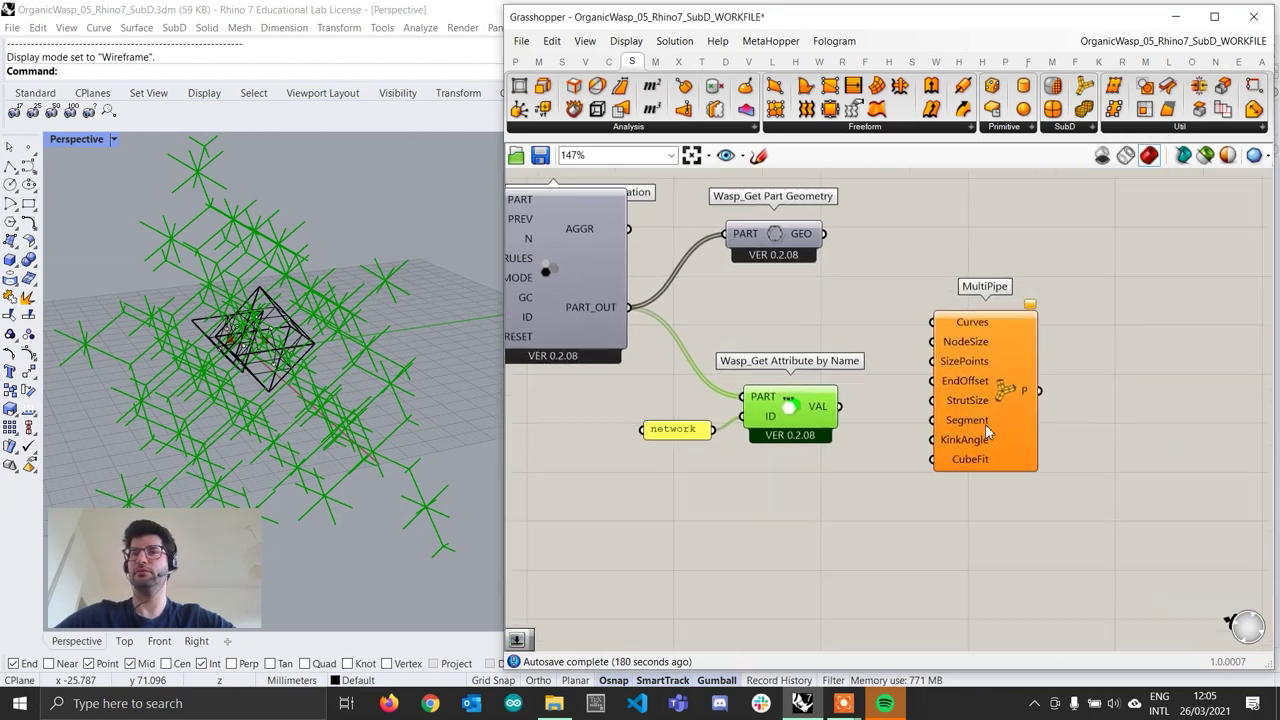
{"action": "scroll", "coordinate": [997, 400], "scroll_direction": "up", "scroll_amount": 2}
{"action": "left_click_drag", "start_coordinate": [998, 400], "coordinate": [1033, 482]}
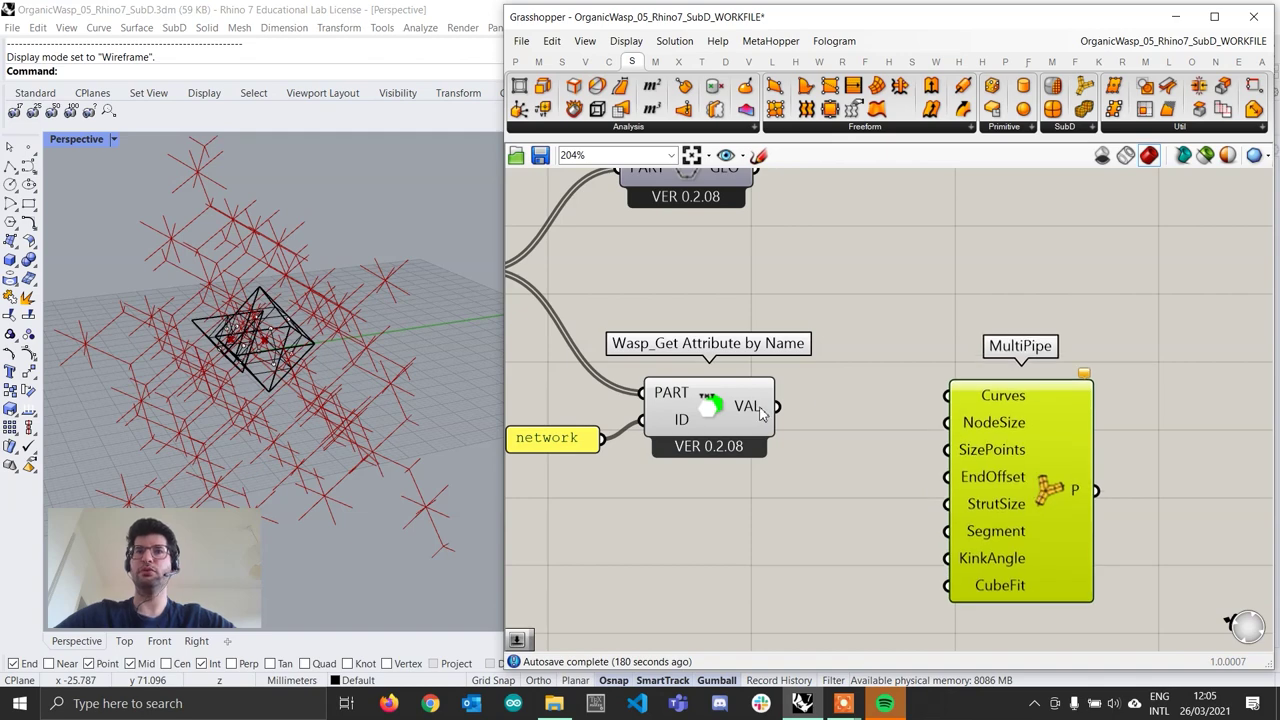
Step: Connect the VAL output of Wasp_Get Attribute by Name to the Curves input of MultiPipe
{"action": "mouse_move", "coordinate": [760, 414]}
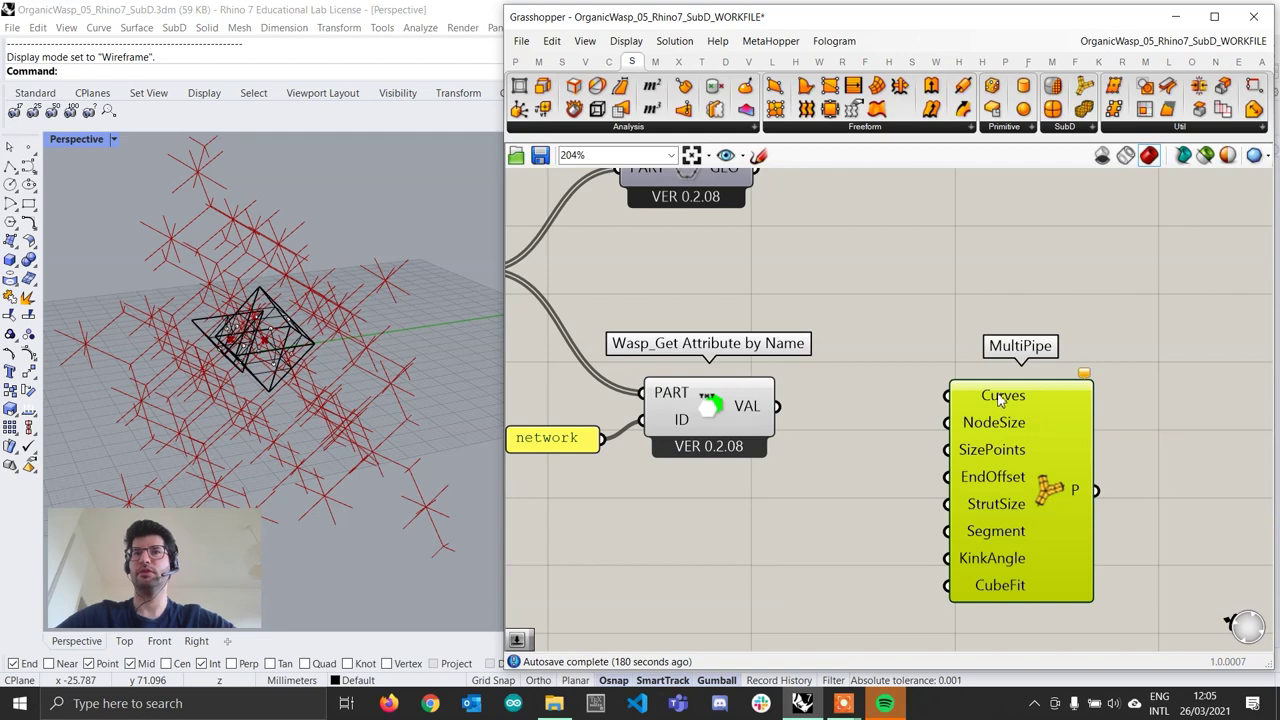
{"action": "left_click_drag", "start_coordinate": [778, 406], "coordinate": [940, 394]}
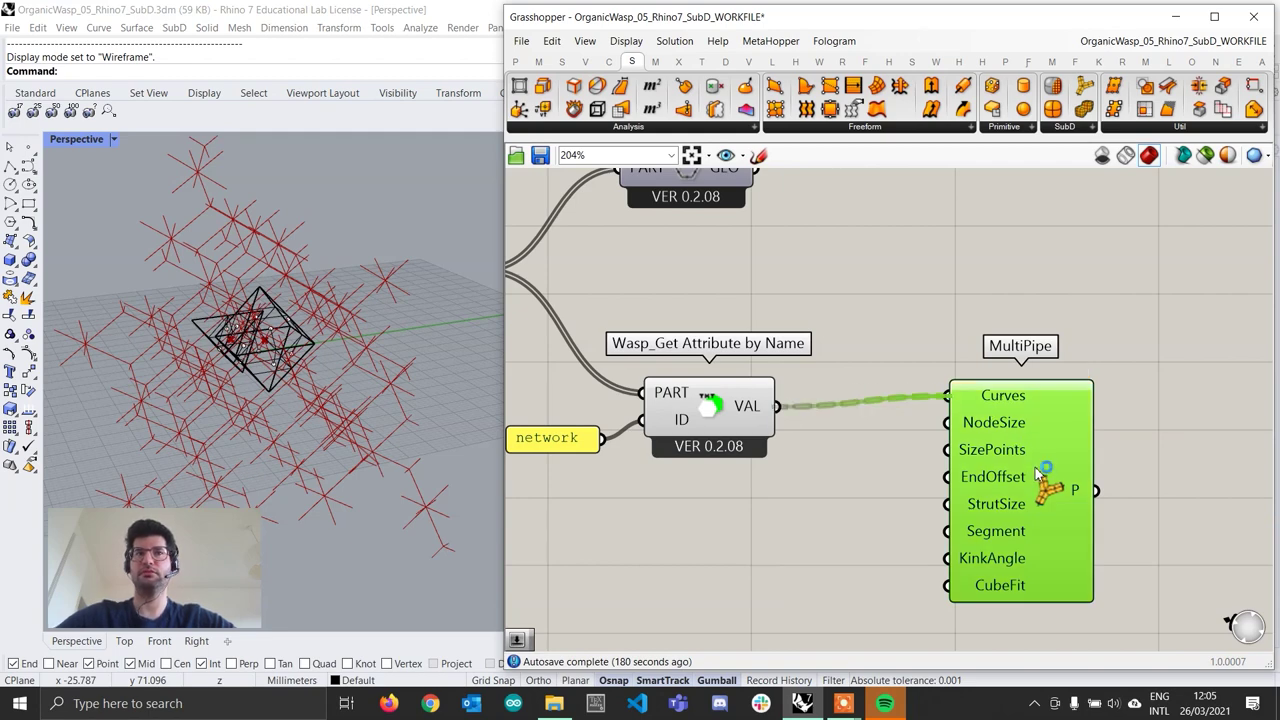
{"action": "scroll", "coordinate": [1040, 475], "scroll_direction": "down", "scroll_amount": 3}
{"action": "scroll", "coordinate": [1050, 482], "scroll_direction": "up", "scroll_amount": 2}
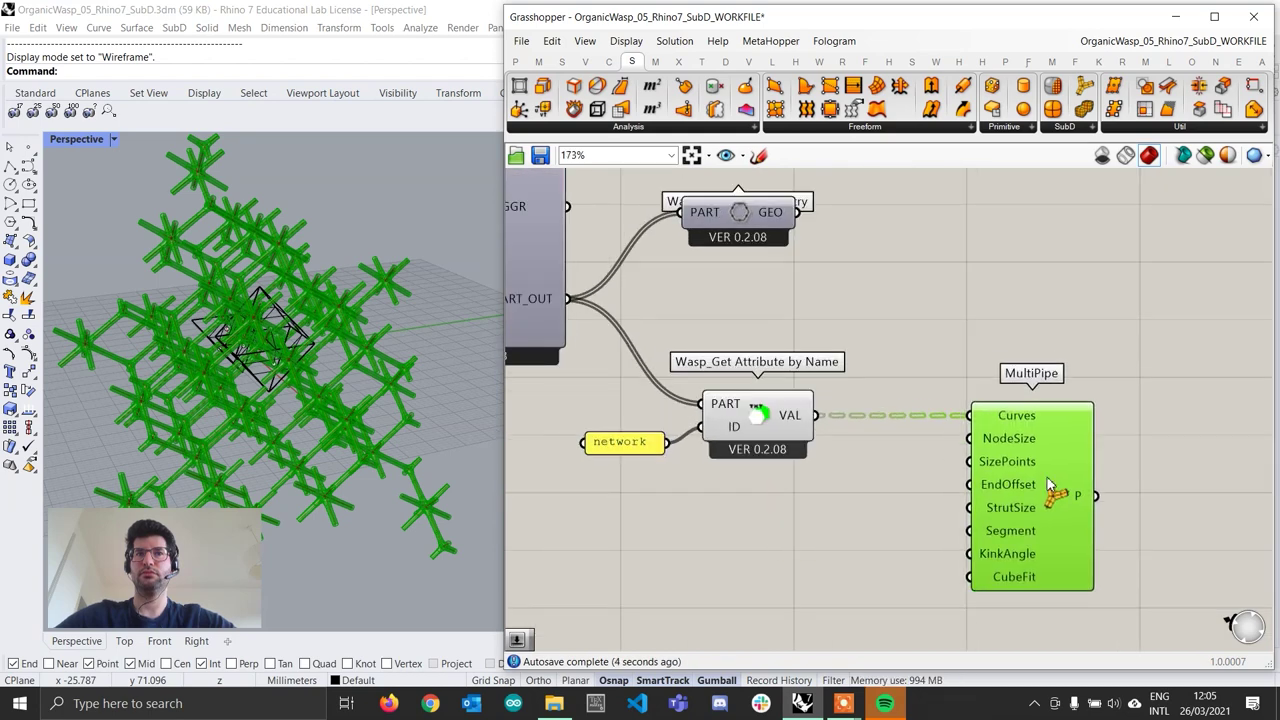
Step: Flatten the Curves input of MultiPipe and inspect the piped network in the Perspective viewport
{"action": "right_click", "coordinate": [1014, 424]}
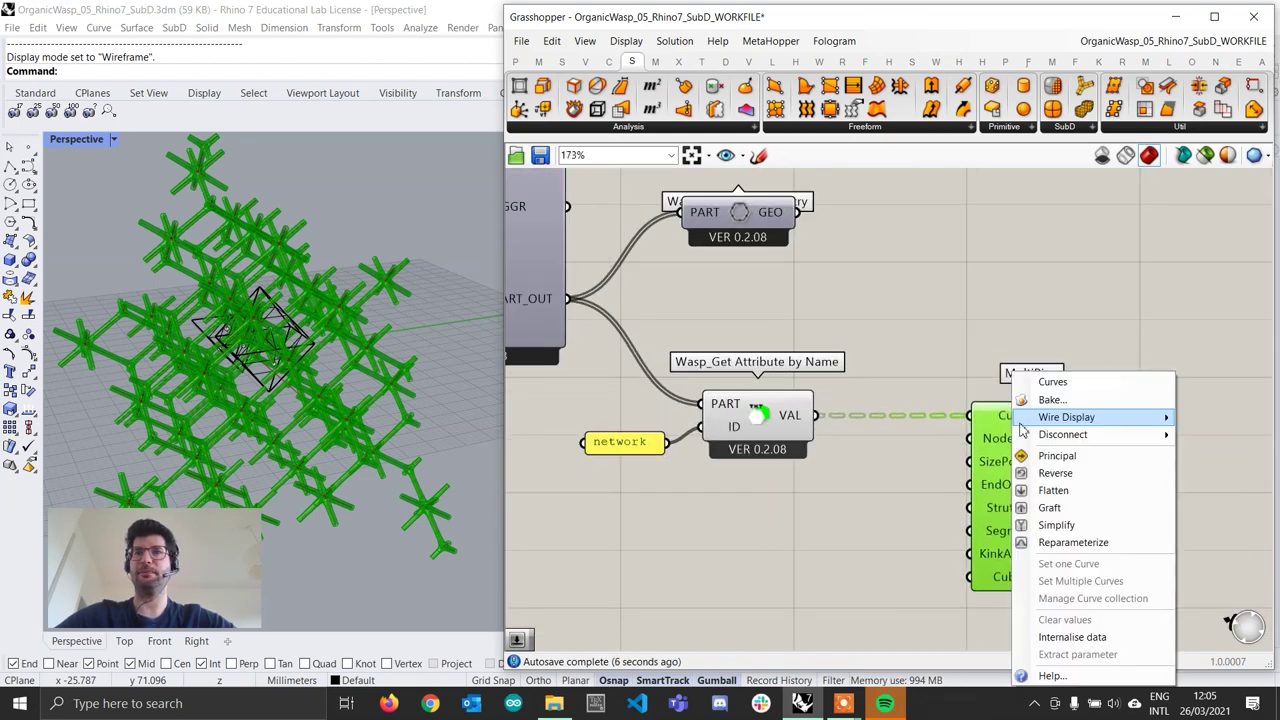
{"action": "left_click", "coordinate": [1054, 491]}
{"action": "scroll", "coordinate": [1004, 424], "scroll_direction": "up", "scroll_amount": 3}
{"action": "scroll", "coordinate": [357, 366], "scroll_direction": "up", "scroll_amount": 5}
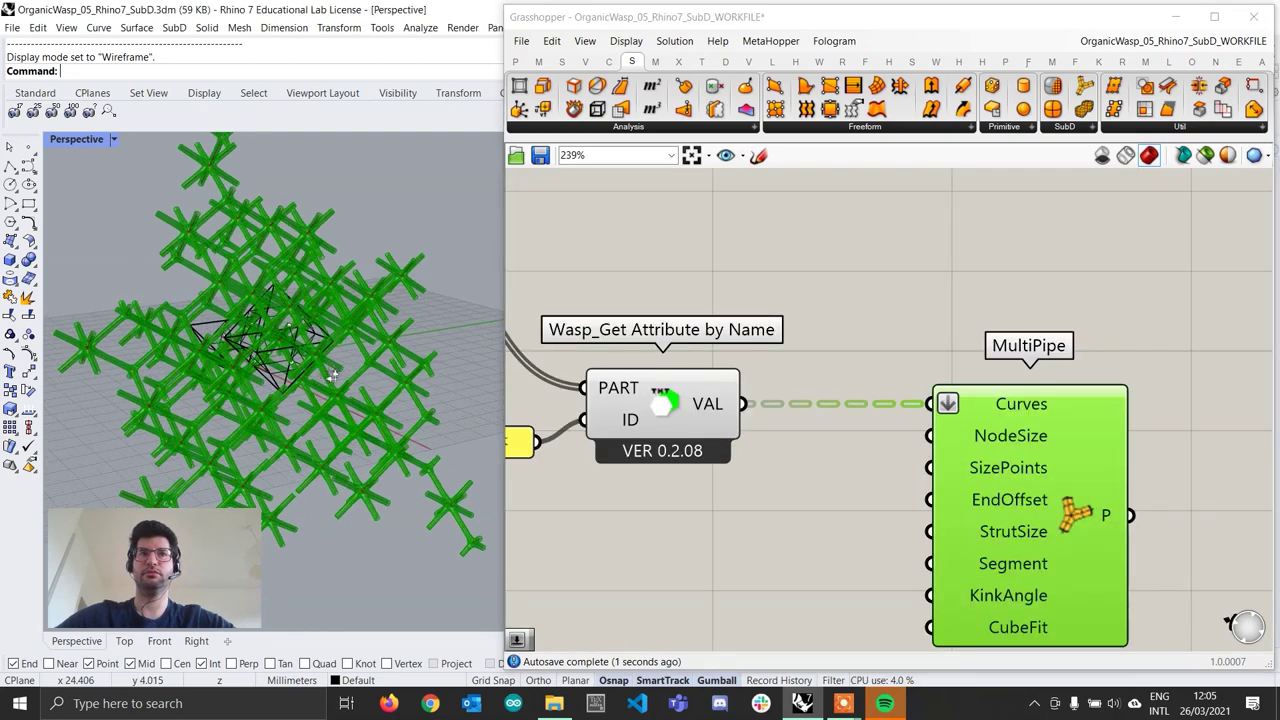
{"action": "scroll", "coordinate": [357, 366], "scroll_direction": "up", "scroll_amount": 2}
{"action": "scroll", "coordinate": [357, 366], "scroll_direction": "down", "scroll_amount": 10}
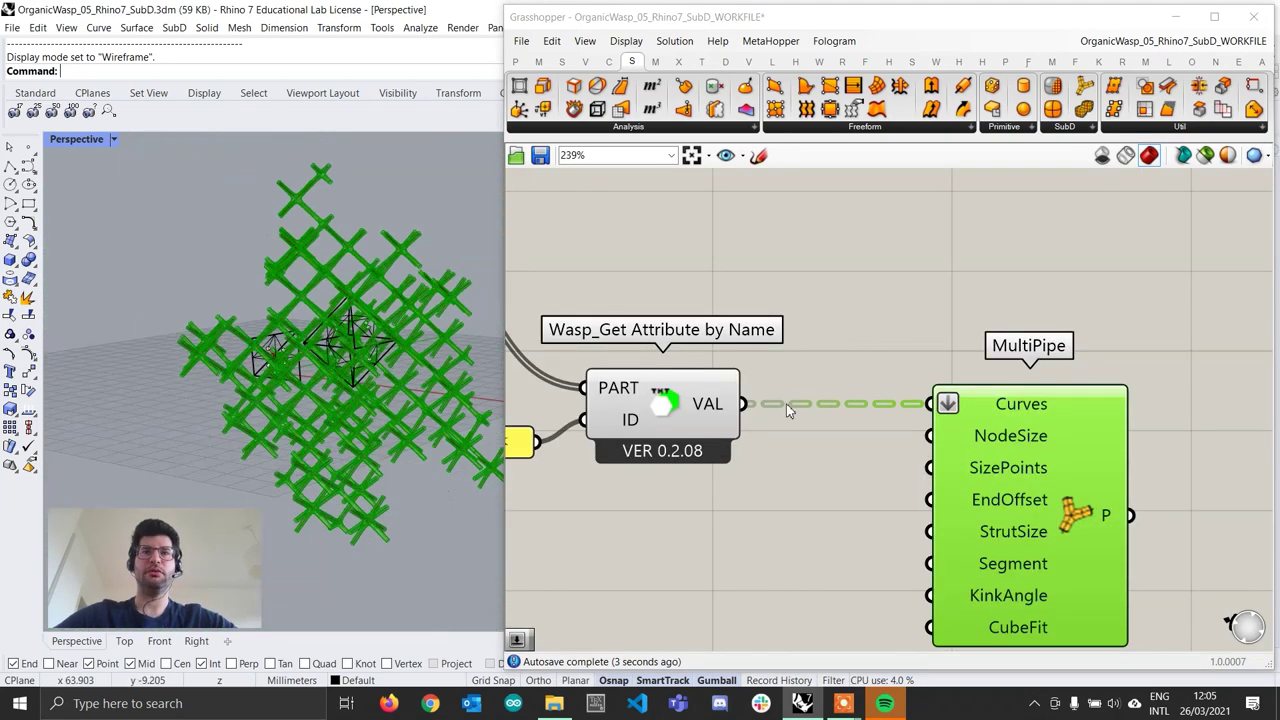
{"action": "left_click", "coordinate": [786, 410]}
{"action": "right_click_drag", "start_coordinate": [354, 411], "coordinate": [306, 445]}
{"action": "scroll", "coordinate": [305, 446], "scroll_direction": "up", "scroll_amount": 3}
Step: Try the Shaded display mode in the Perspective viewport and return it to Wireframe
{"action": "left_click", "coordinate": [94, 139]}
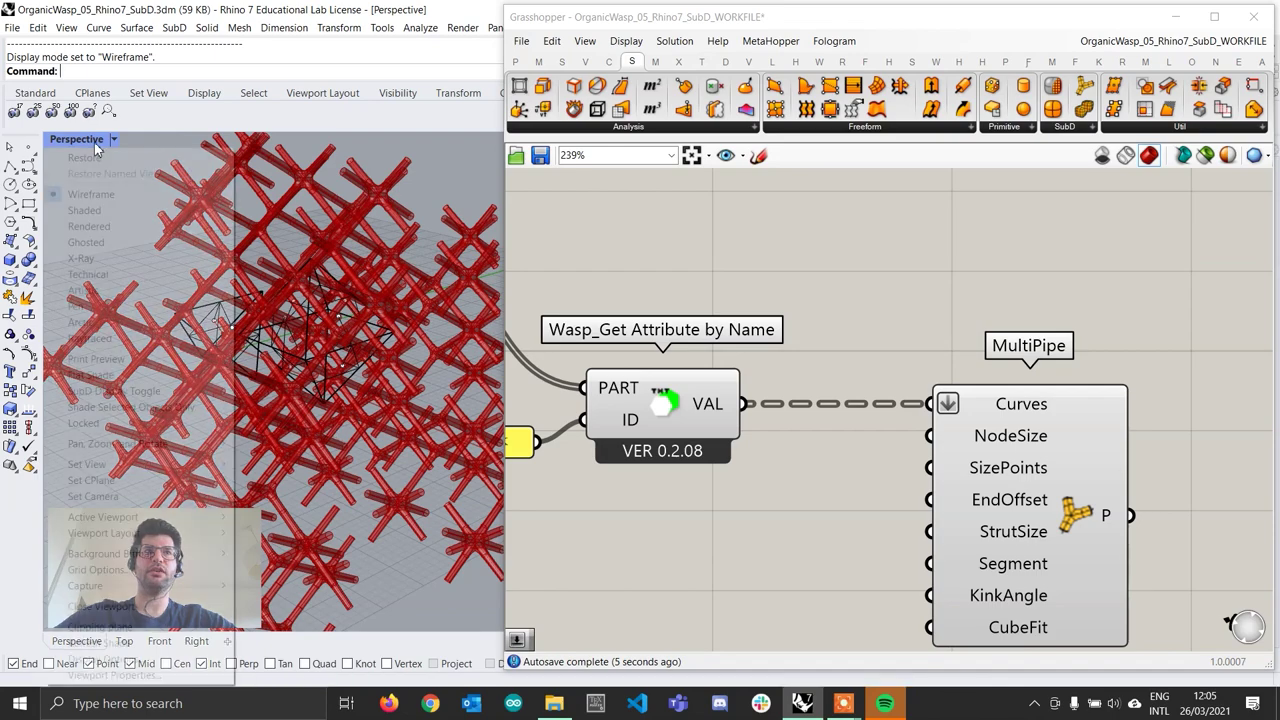
{"action": "left_click", "coordinate": [97, 211]}
{"action": "scroll", "coordinate": [155, 220], "scroll_direction": "up", "scroll_amount": 2}
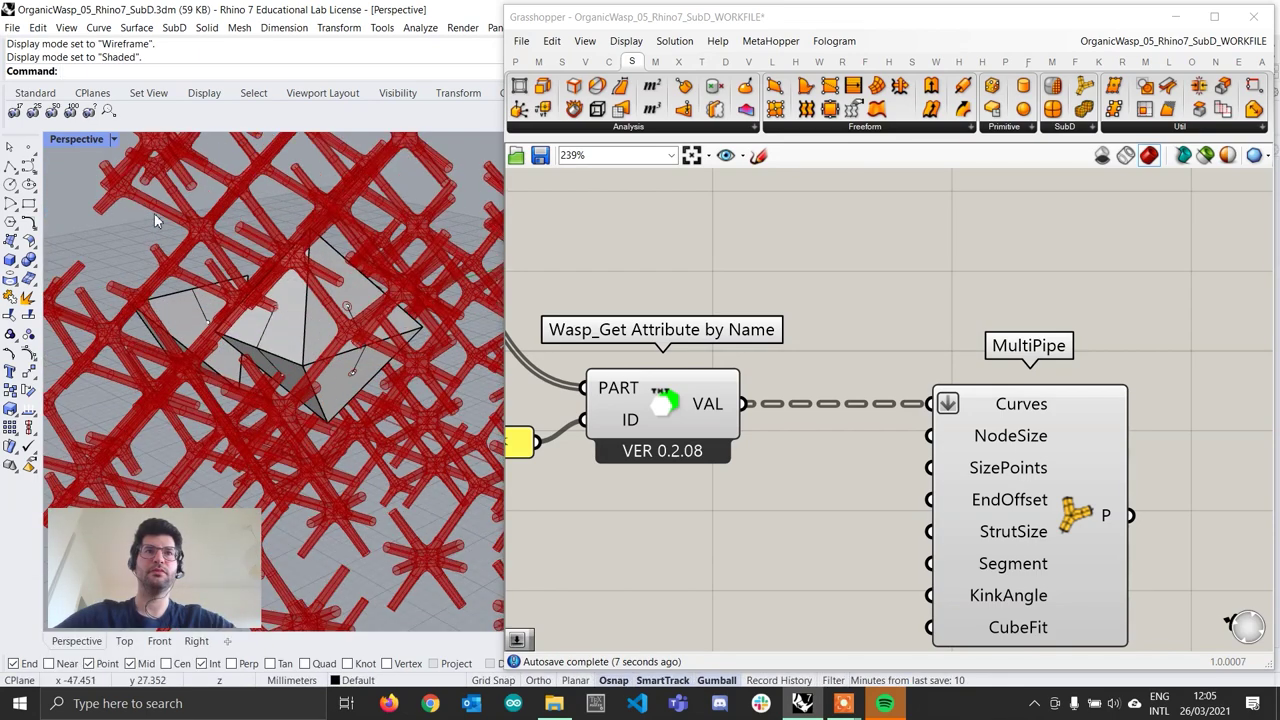
{"action": "left_click", "coordinate": [99, 141]}
{"action": "left_click", "coordinate": [97, 194]}
{"action": "scroll", "coordinate": [213, 388], "scroll_direction": "down", "scroll_amount": 5}
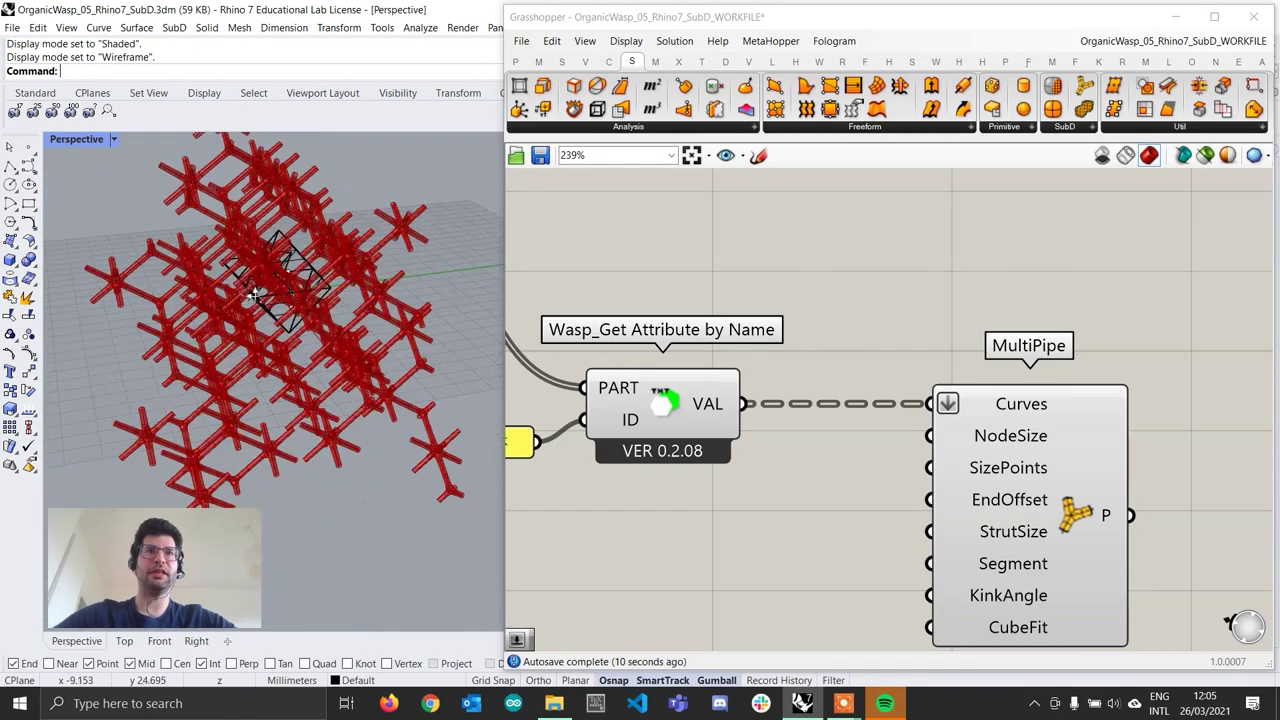
Step: Examine the joints and open strut ends of the piped network, highlighting the MultiPipe geometry in the Perspective viewport
{"action": "scroll", "coordinate": [307, 283], "scroll_direction": "up", "scroll_amount": 8}
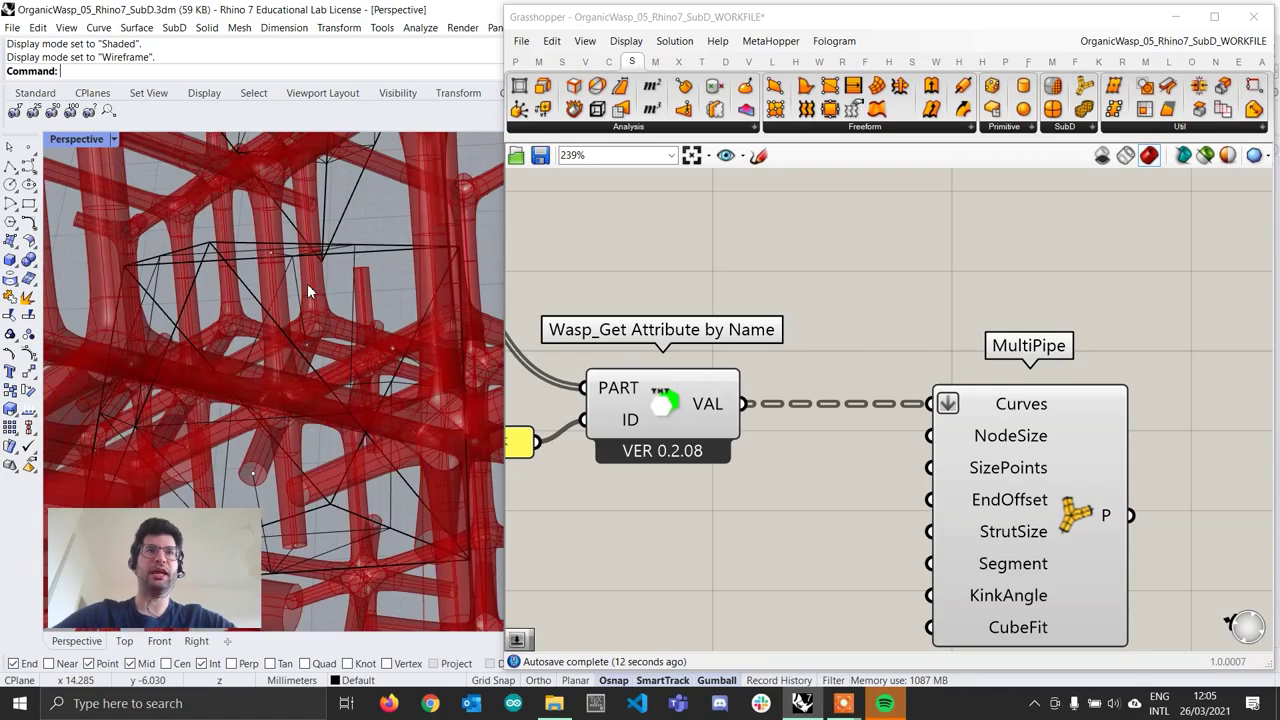
{"action": "scroll", "coordinate": [325, 330], "scroll_direction": "up", "scroll_amount": 4}
{"action": "scroll", "coordinate": [364, 277], "scroll_direction": "down", "scroll_amount": 8}
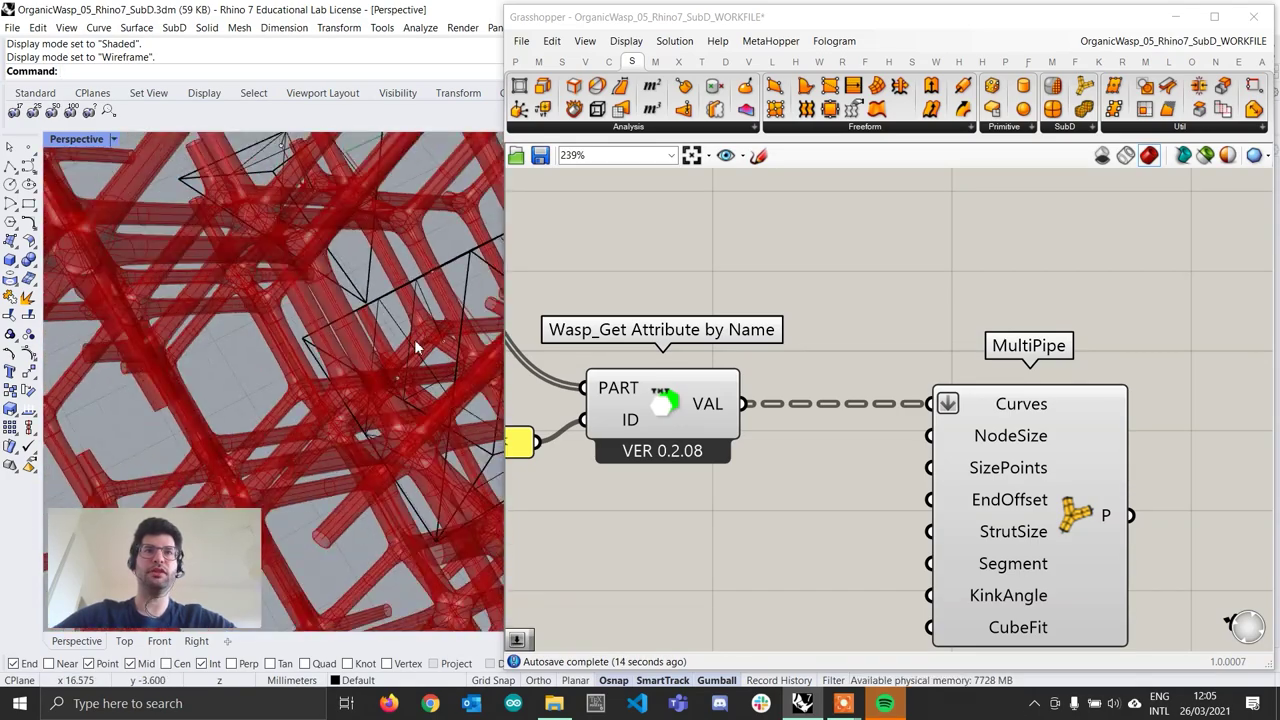
{"action": "scroll", "coordinate": [364, 278], "scroll_direction": "up", "scroll_amount": 10}
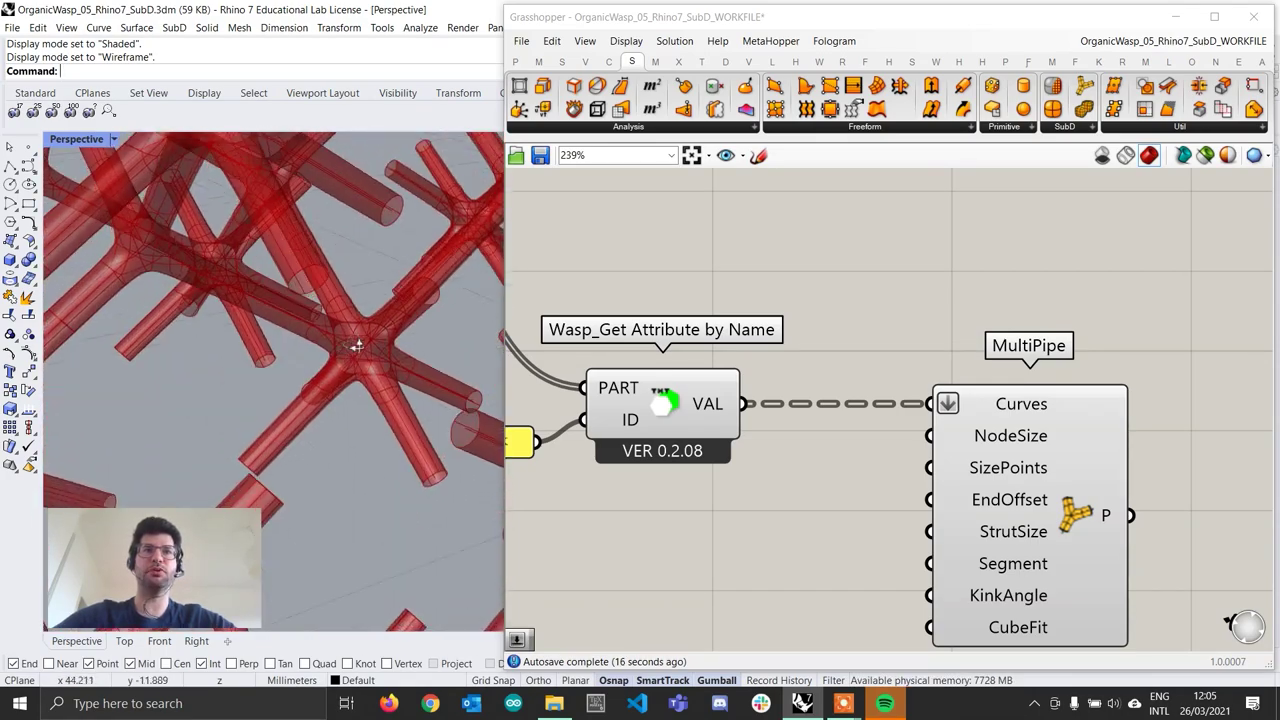
{"action": "scroll", "coordinate": [350, 340], "scroll_direction": "up", "scroll_amount": 5}
{"action": "scroll", "coordinate": [781, 435], "scroll_direction": "down", "scroll_amount": 5}
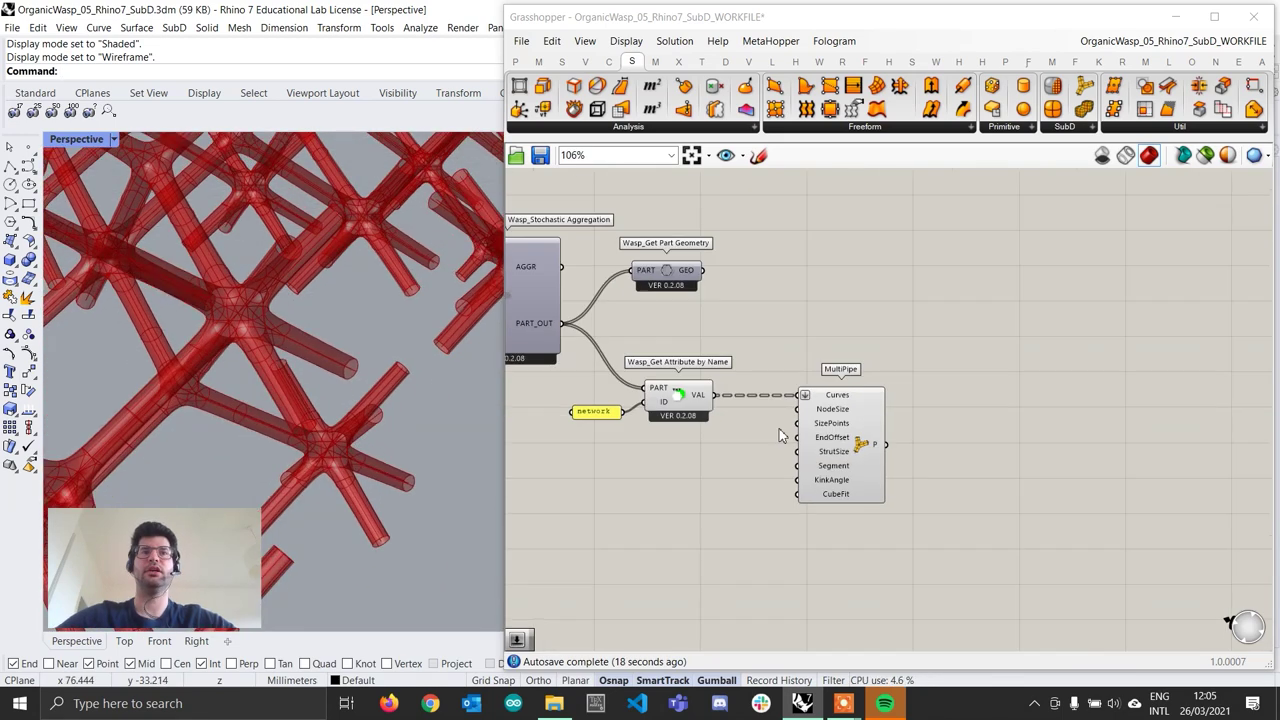
{"action": "scroll", "coordinate": [983, 471], "scroll_direction": "up", "scroll_amount": 1}
{"action": "left_click", "coordinate": [817, 451]}
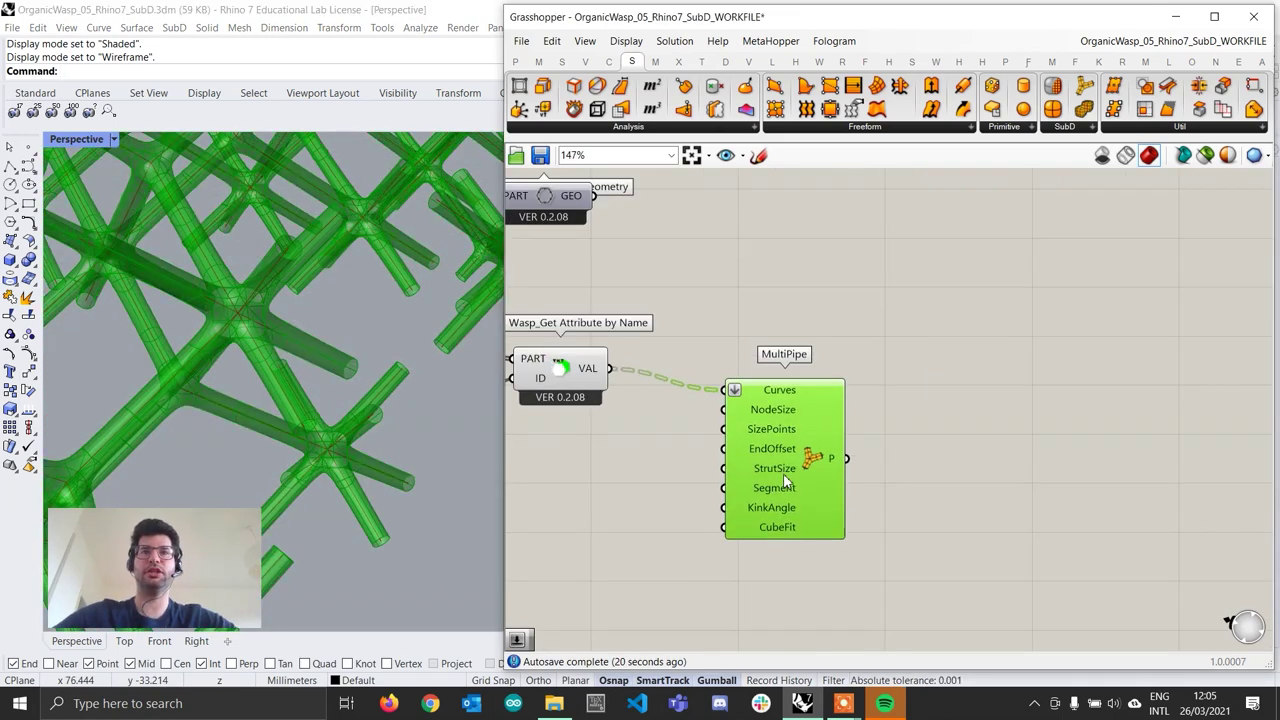
{"action": "scroll", "coordinate": [828, 436], "scroll_direction": "up", "scroll_amount": 2}
{"action": "scroll", "coordinate": [828, 436], "scroll_direction": "up", "scroll_amount": 2}
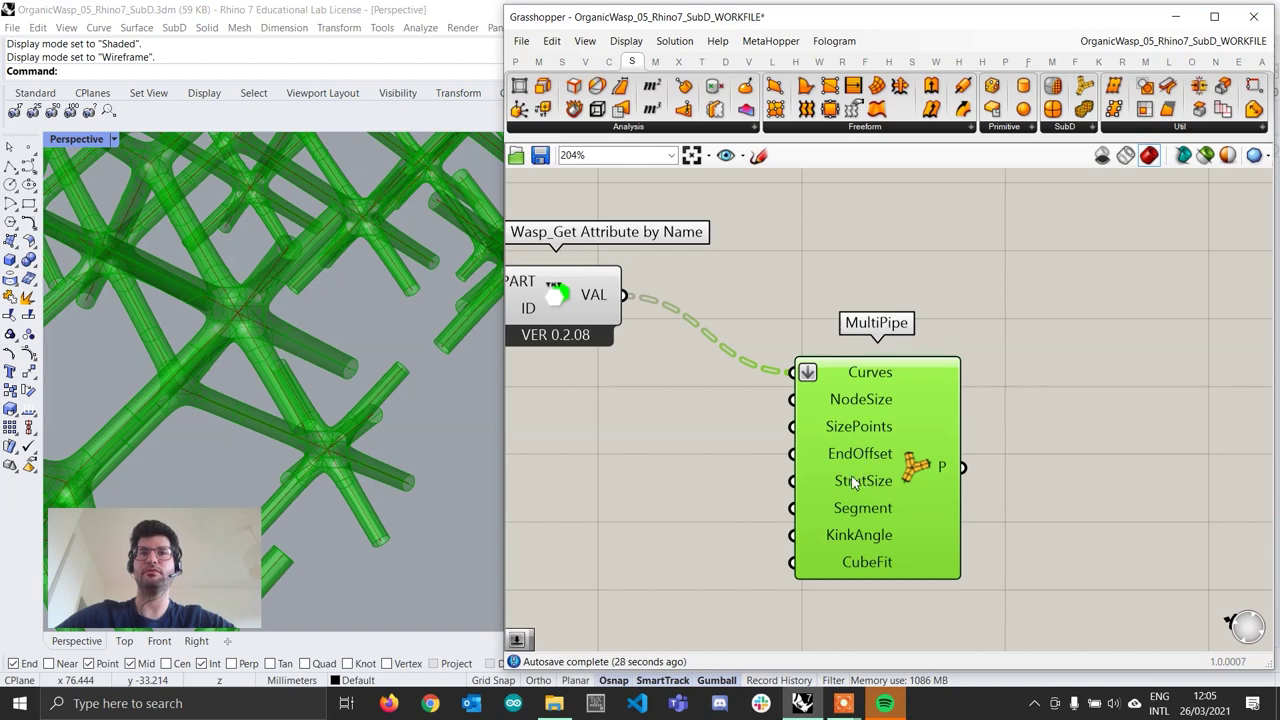
Step: Add a number slider with the value 1.2 and connect it to the NodeSize input of MultiPipe
{"action": "double_click", "coordinate": [585, 438]}
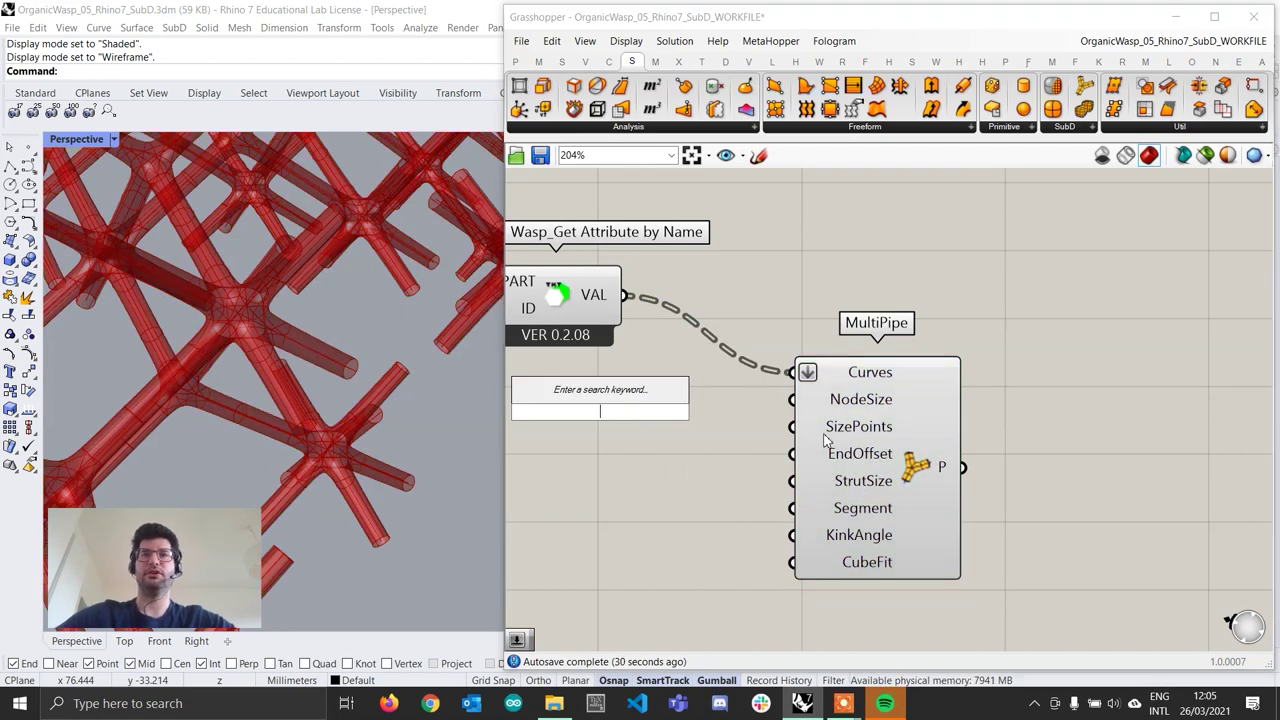
{"action": "left_click", "coordinate": [826, 441]}
{"action": "double_click", "coordinate": [697, 411]}
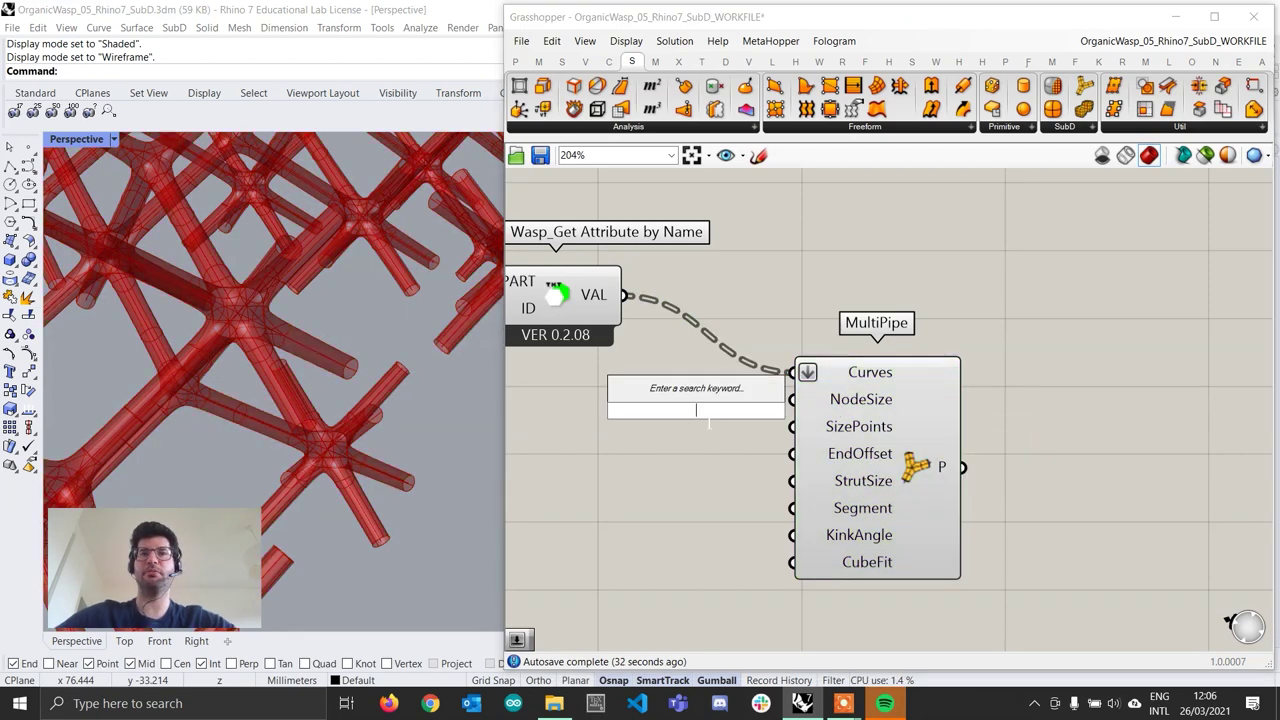
{"action": "type", "text": "1.2"}
{"action": "key", "text": "Return"}
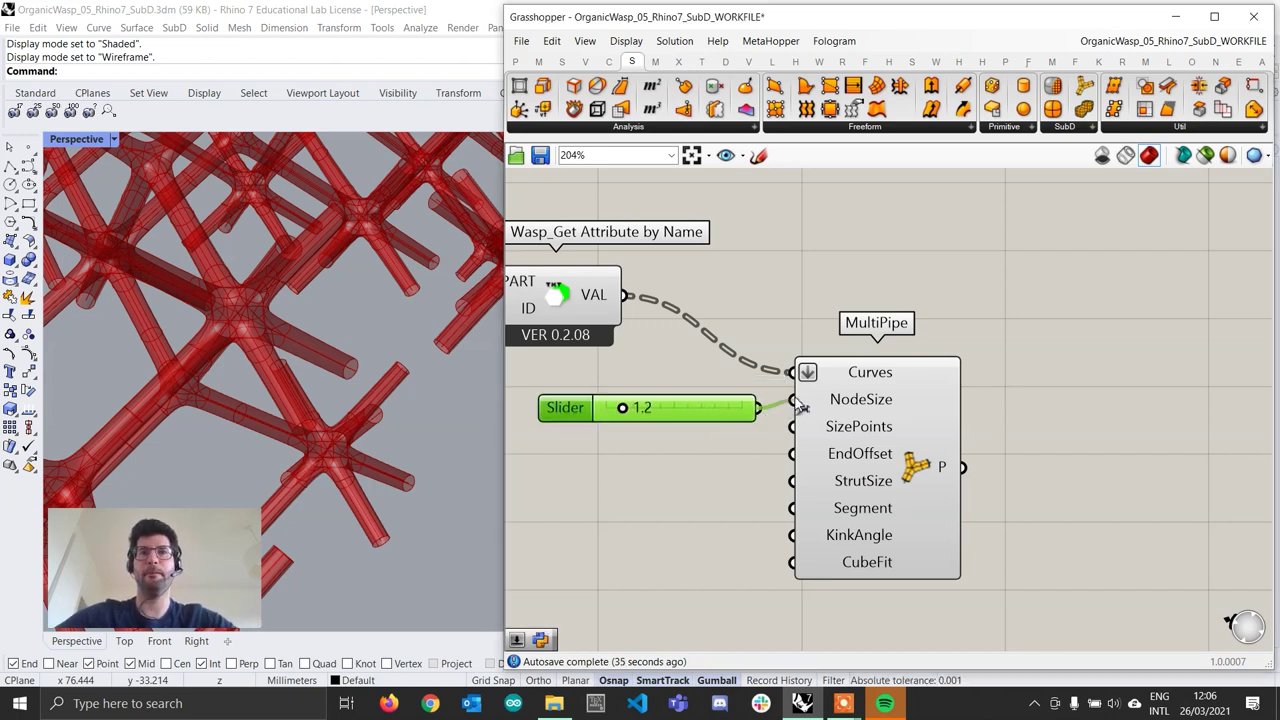
{"action": "left_click_drag", "start_coordinate": [799, 402], "coordinate": [794, 400]}
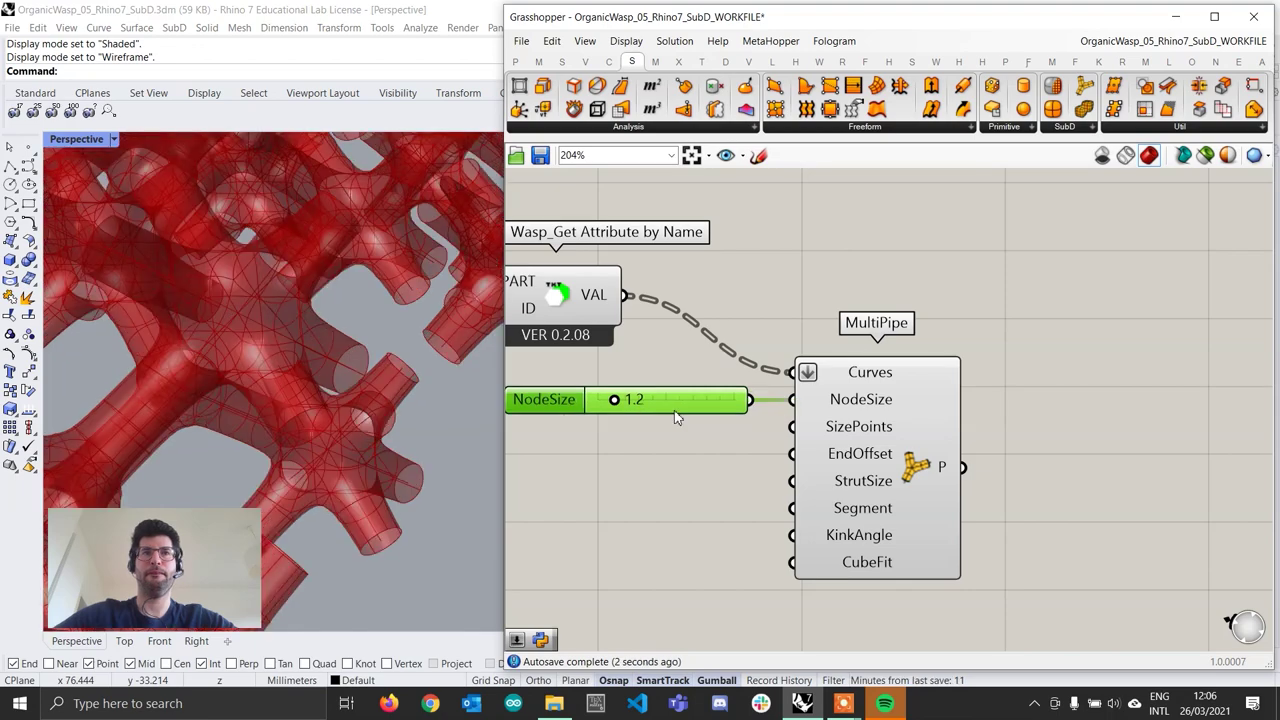
Step: Inspect the thickened MultiPipe network from several angles and distances, highlighting its geometry in the Perspective viewport
{"action": "left_click", "coordinate": [941, 460]}
{"action": "scroll", "coordinate": [331, 374], "scroll_direction": "down", "scroll_amount": 6}
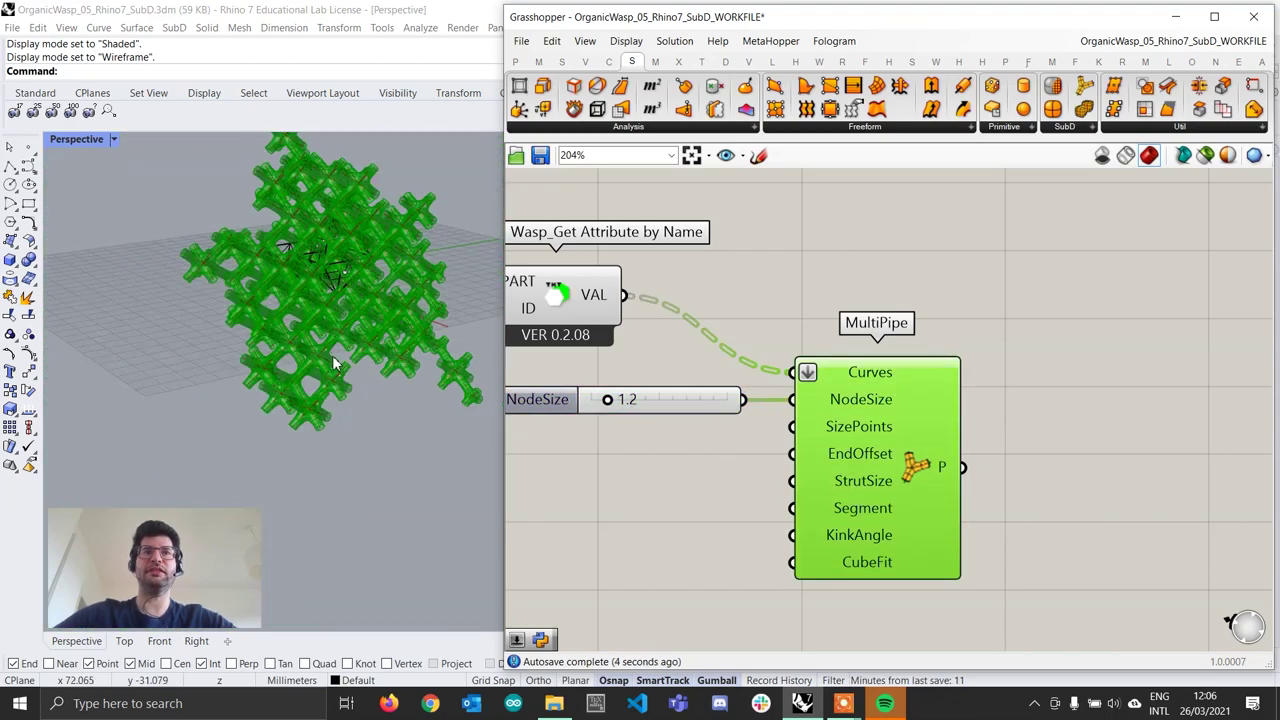
{"action": "right_click_drag", "start_coordinate": [334, 363], "coordinate": [313, 325]}
{"action": "scroll", "coordinate": [313, 325], "scroll_direction": "up", "scroll_amount": 3}
{"action": "left_click", "coordinate": [835, 254]}
{"action": "scroll", "coordinate": [251, 294], "scroll_direction": "down", "scroll_amount": 5}
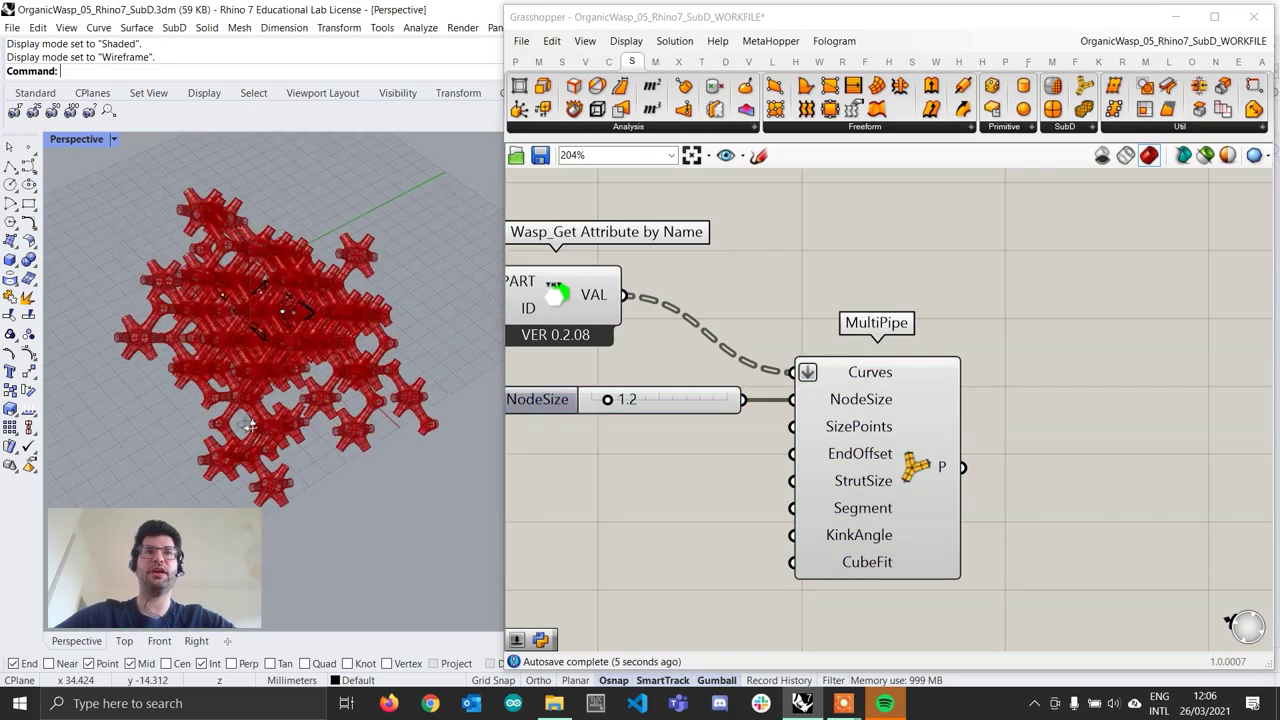
{"action": "scroll", "coordinate": [266, 300], "scroll_direction": "up", "scroll_amount": 6}
{"action": "scroll", "coordinate": [266, 300], "scroll_direction": "up", "scroll_amount": 5}
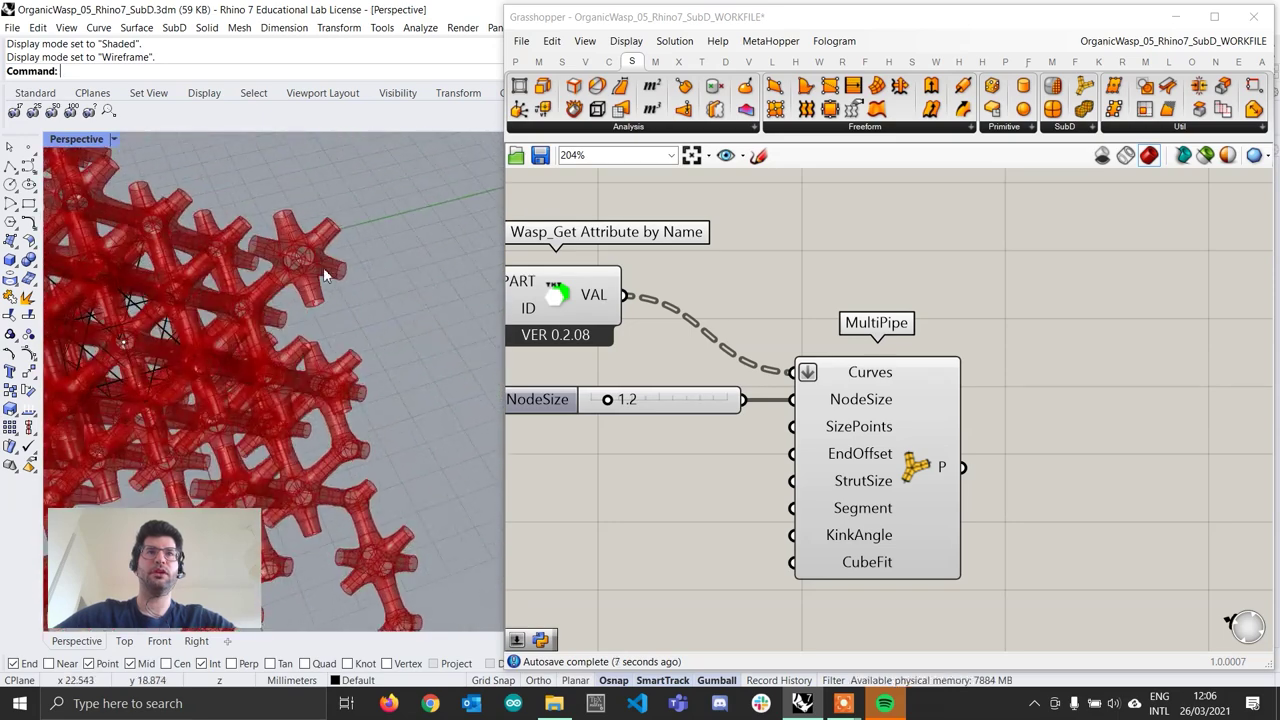
Step: Add a Custom Preview component below MultiPipe and connect the P output of MultiPipe to its G input
{"action": "double_click", "coordinate": [966, 505]}
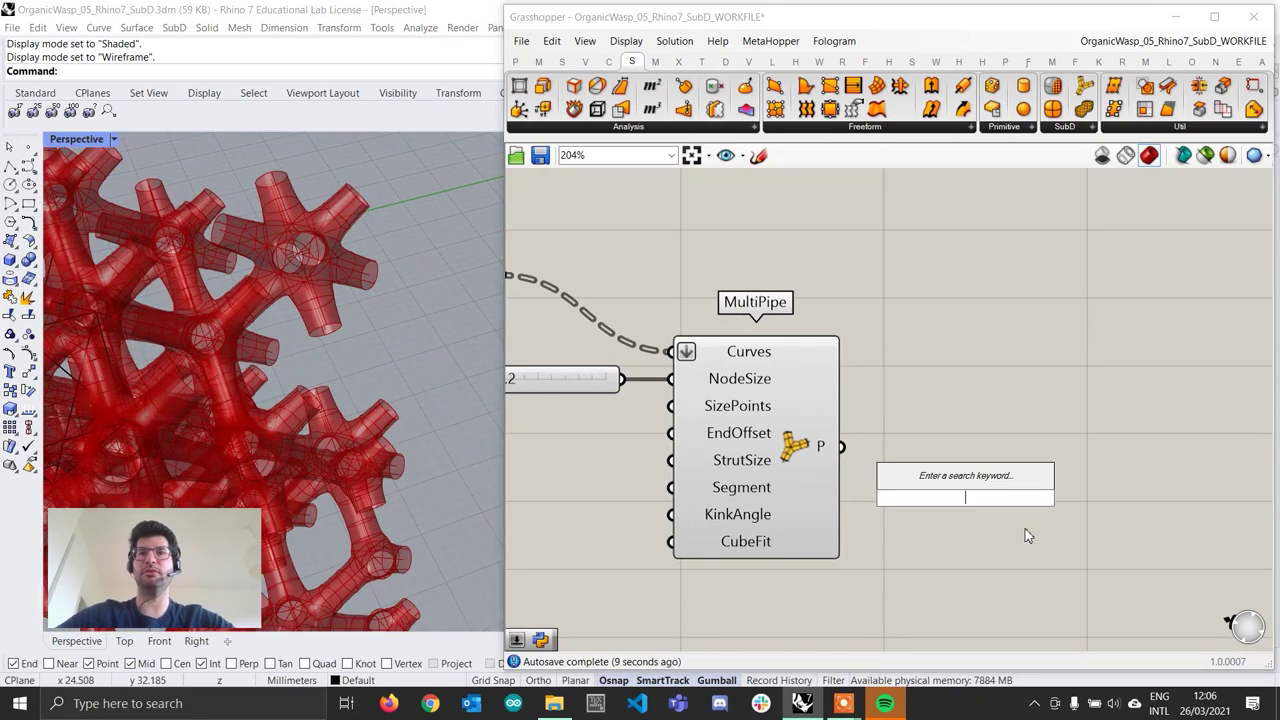
{"action": "type", "text": "custom pre"}
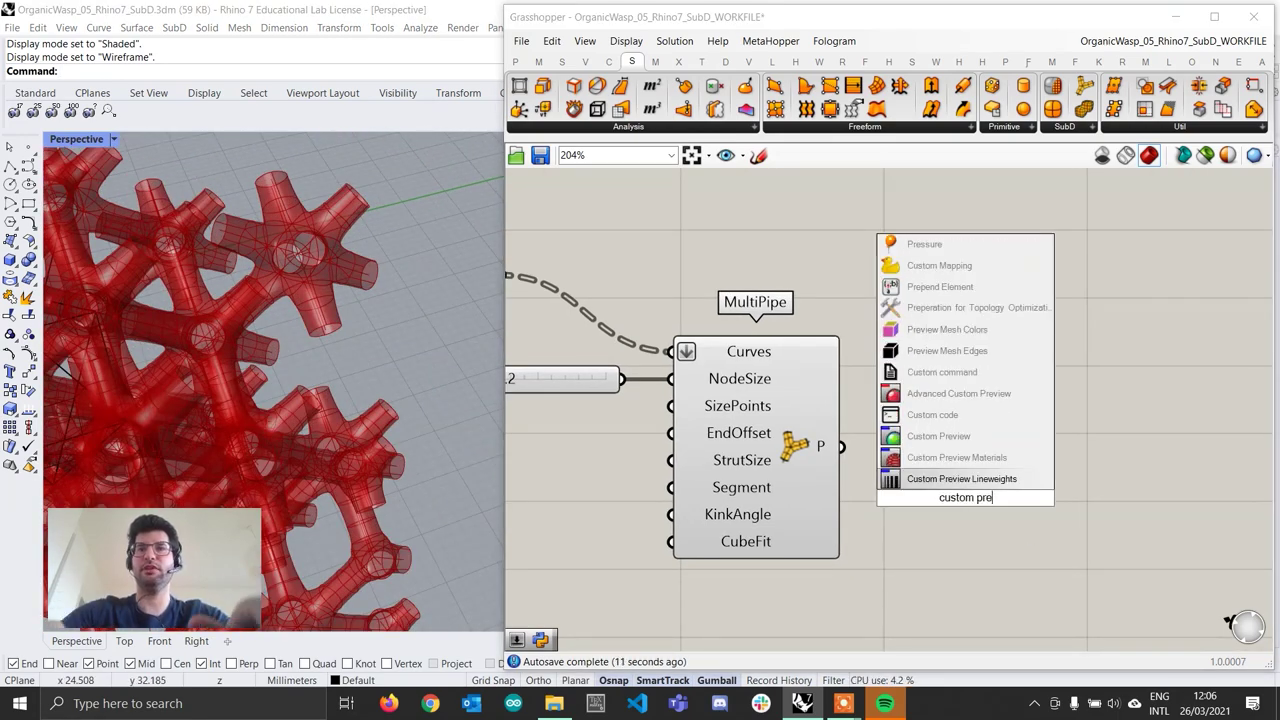
{"action": "key", "text": "Return"}
{"action": "left_click_drag", "start_coordinate": [922, 487], "coordinate": [947, 635]}
{"action": "scroll", "coordinate": [1014, 226], "scroll_direction": "down", "scroll_amount": 3}
{"action": "scroll", "coordinate": [306, 398], "scroll_direction": "down", "scroll_amount": 4}
{"action": "mouse_move", "coordinate": [306, 398]}
{"action": "right_mouse_down"}
{"action": "mouse_move", "coordinate": [215, 290]}
{"action": "mouse_move", "coordinate": [398, 374]}
{"action": "mouse_move", "coordinate": [340, 290]}
{"action": "mouse_move", "coordinate": [289, 398]}
{"action": "right_mouse_up"}
{"action": "scroll", "coordinate": [290, 398], "scroll_direction": "up", "scroll_amount": 5}
{"action": "scroll", "coordinate": [690, 322], "scroll_direction": "up", "scroll_amount": 5}
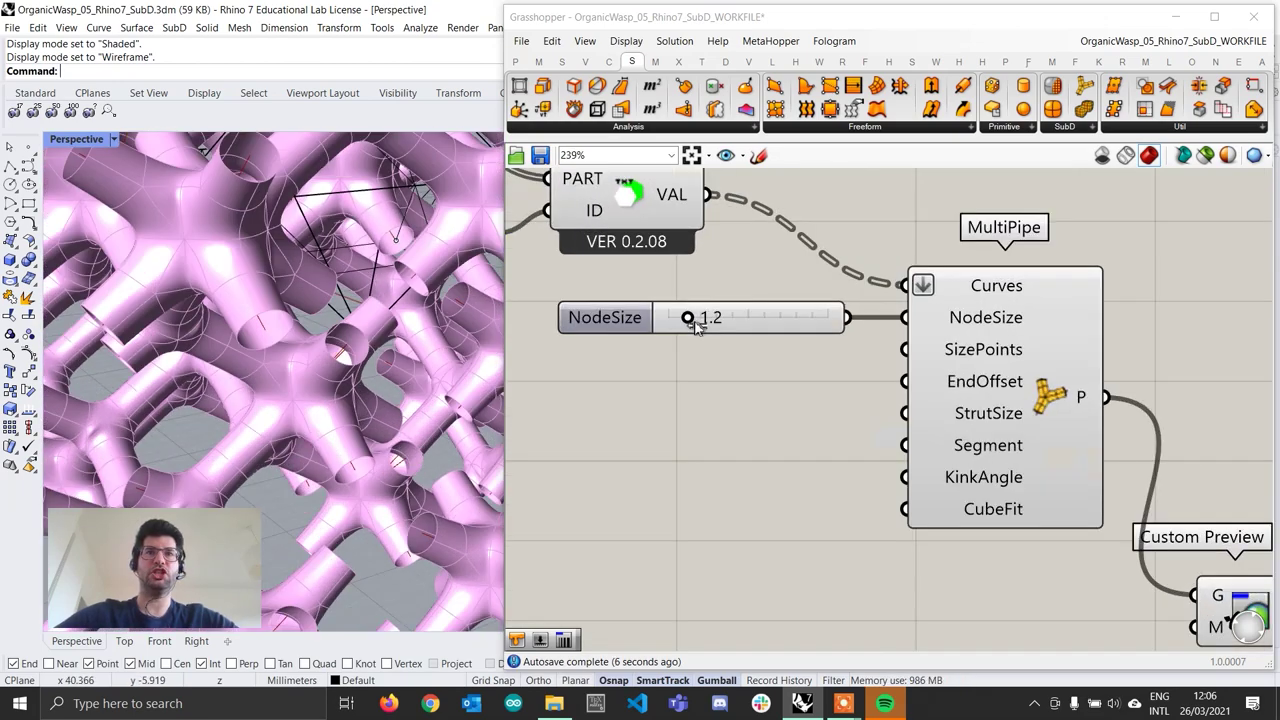
Step: Set the NodeSize slider to 1.3 and check the network's thickness in the Perspective viewport
{"action": "scroll", "coordinate": [697, 327], "scroll_direction": "up", "scroll_amount": 2}
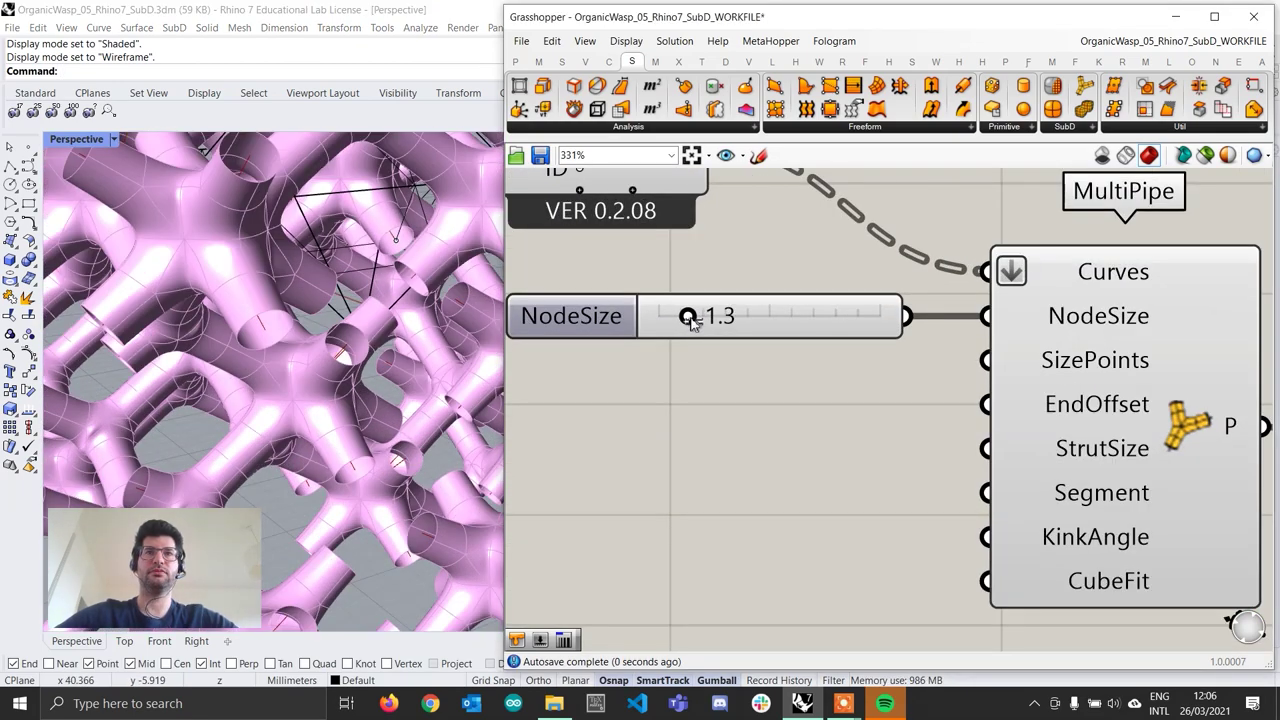
{"action": "left_click_drag", "start_coordinate": [705, 323], "coordinate": [705, 321]}
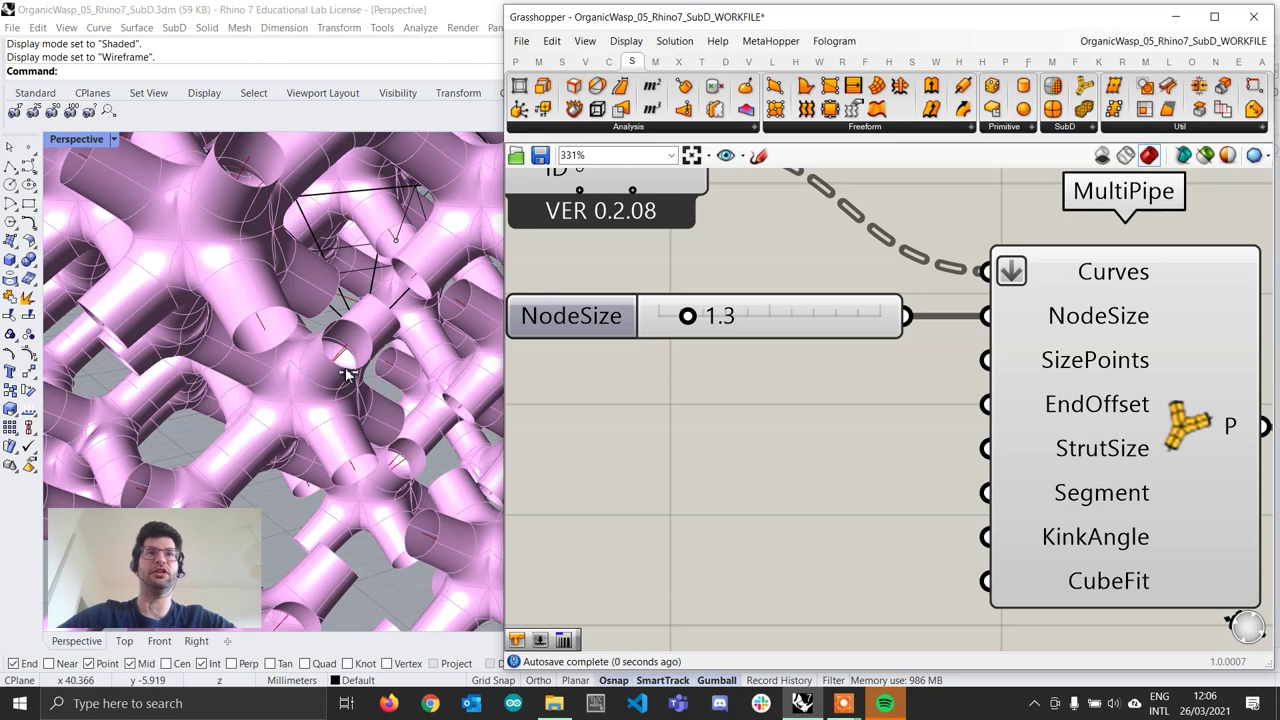
{"action": "scroll", "coordinate": [345, 374], "scroll_direction": "down", "scroll_amount": 10}
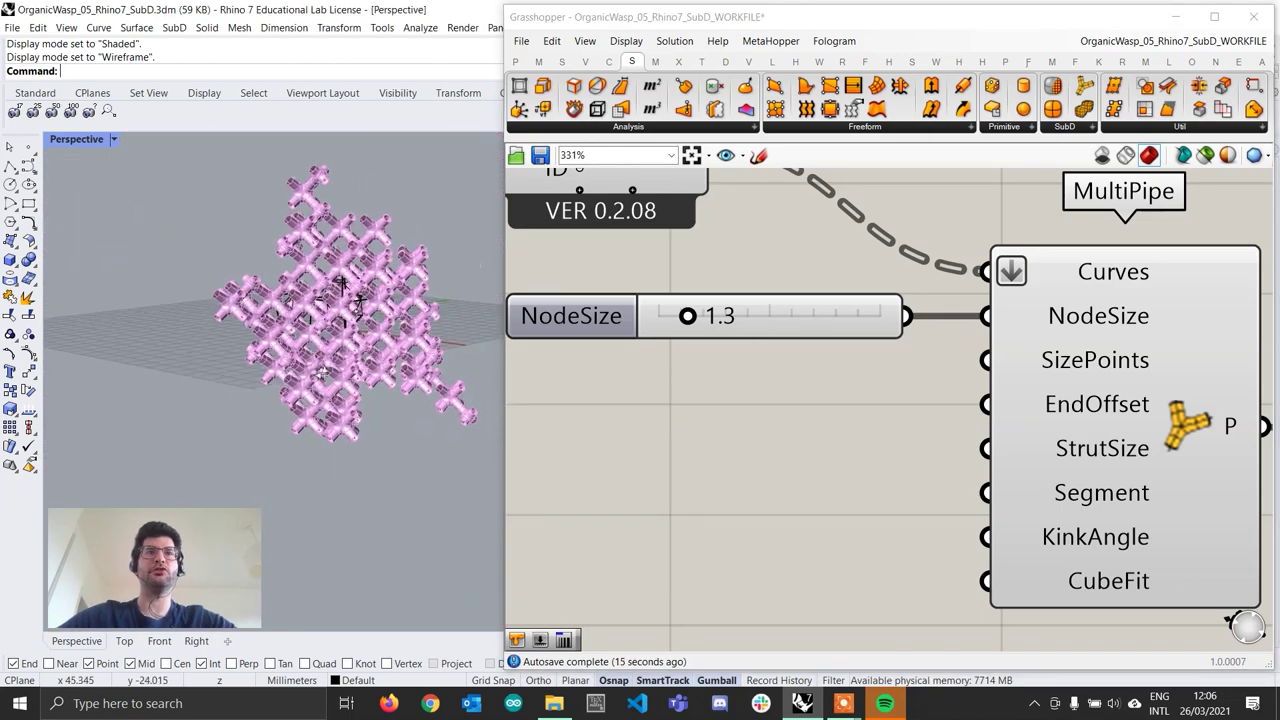
{"action": "scroll", "coordinate": [322, 370], "scroll_direction": "up", "scroll_amount": 10}
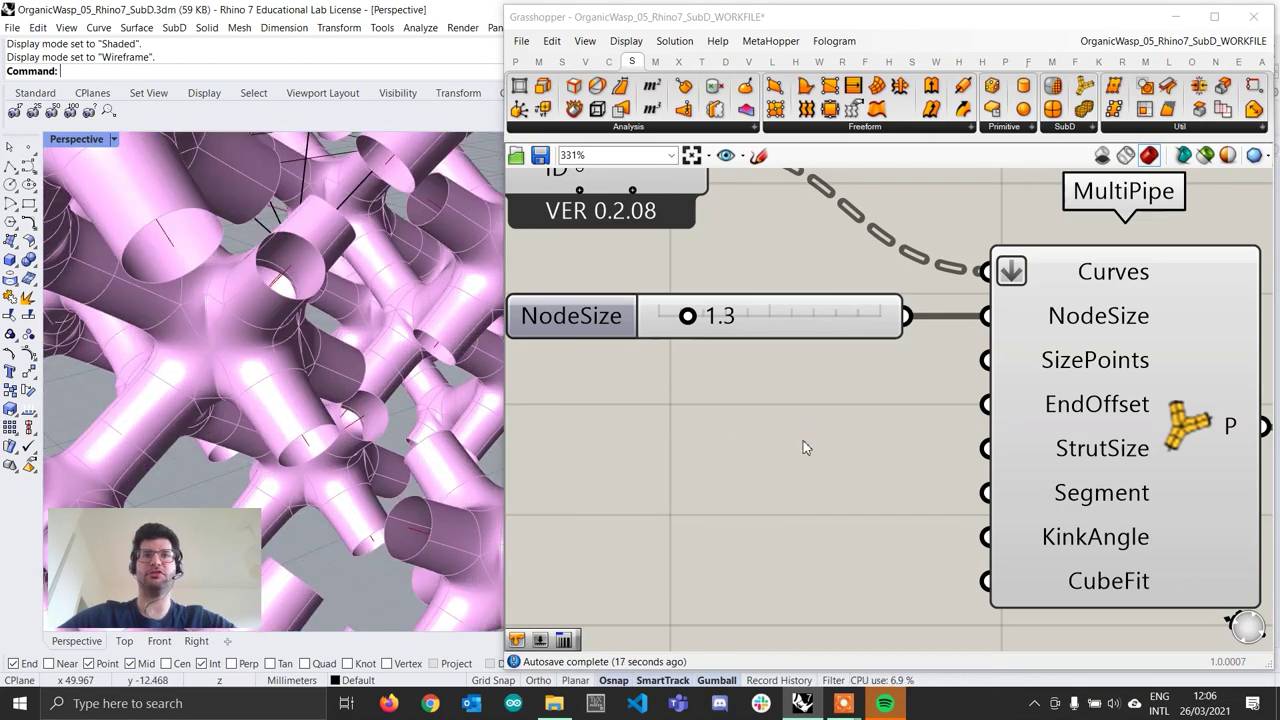
Step: Add a number slider with the value 0.5, connect it to MultiPipe's StrutSize input and inspect the struts
{"action": "double_click", "coordinate": [724, 433]}
{"action": "type", "text": "0.5"}
{"action": "key", "text": "Return"}
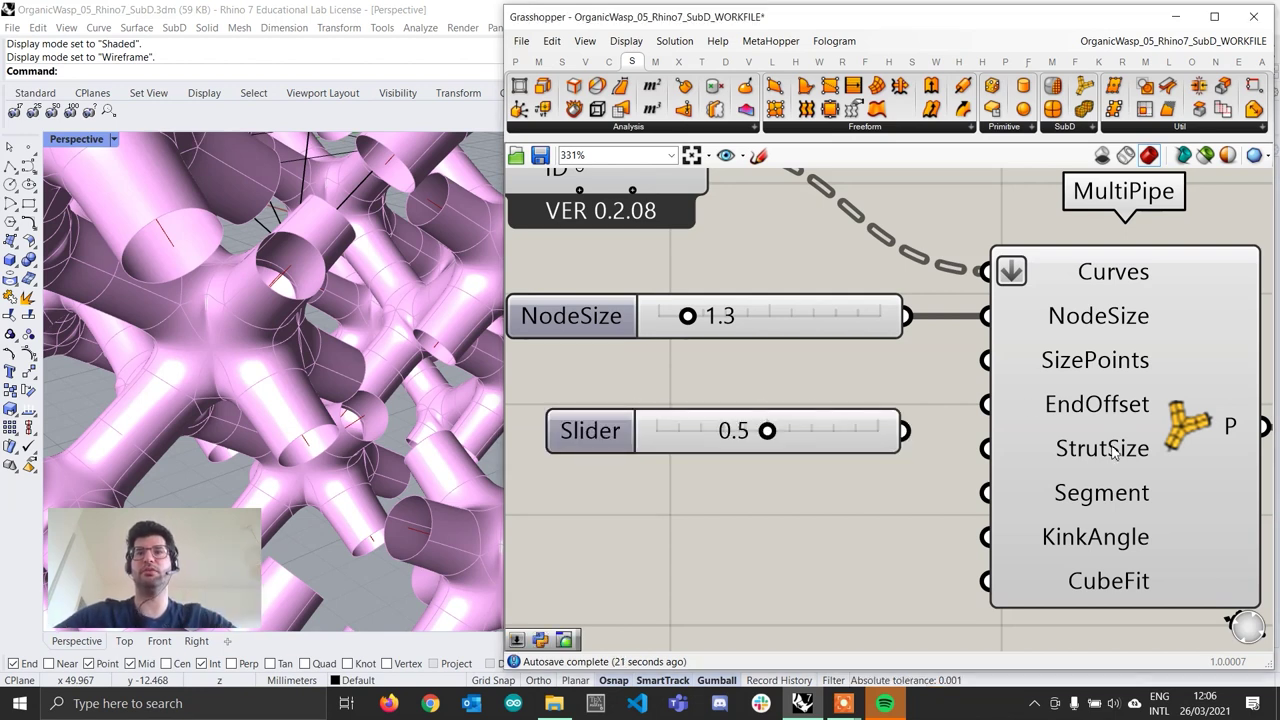
{"action": "left_click_drag", "start_coordinate": [850, 433], "coordinate": [957, 470]}
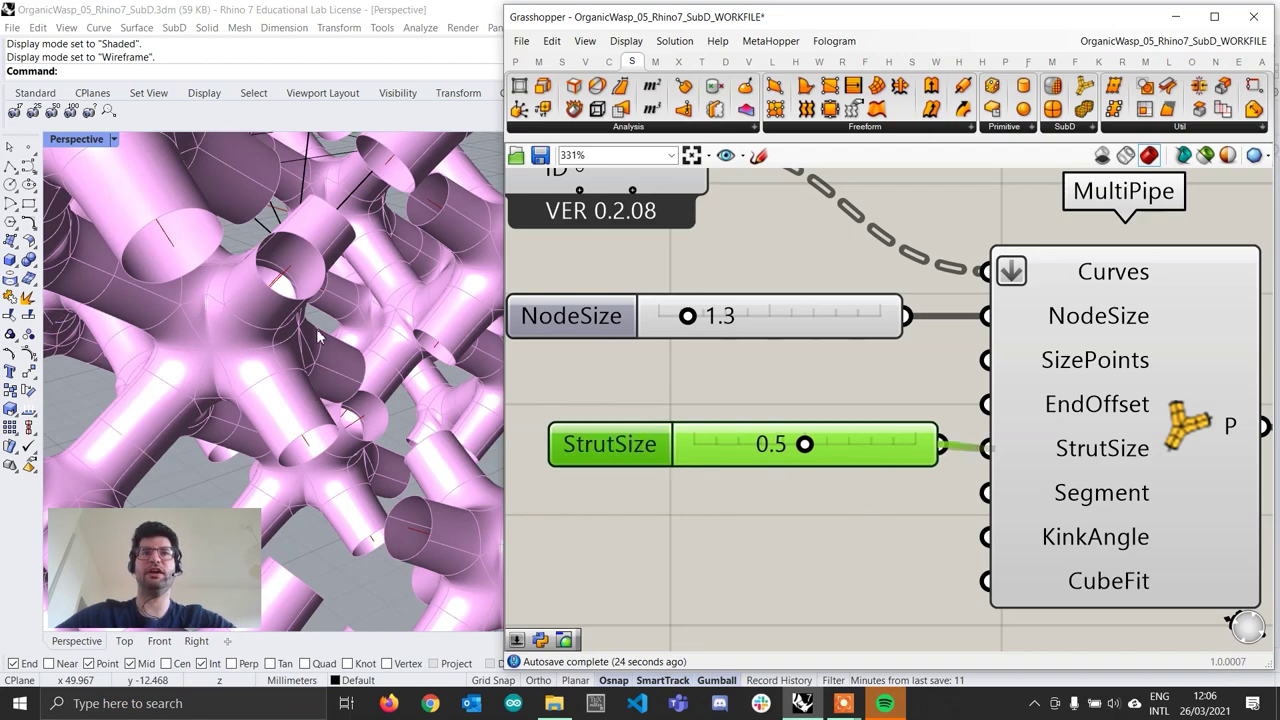
{"action": "scroll", "coordinate": [316, 327], "scroll_direction": "down", "scroll_amount": 10}
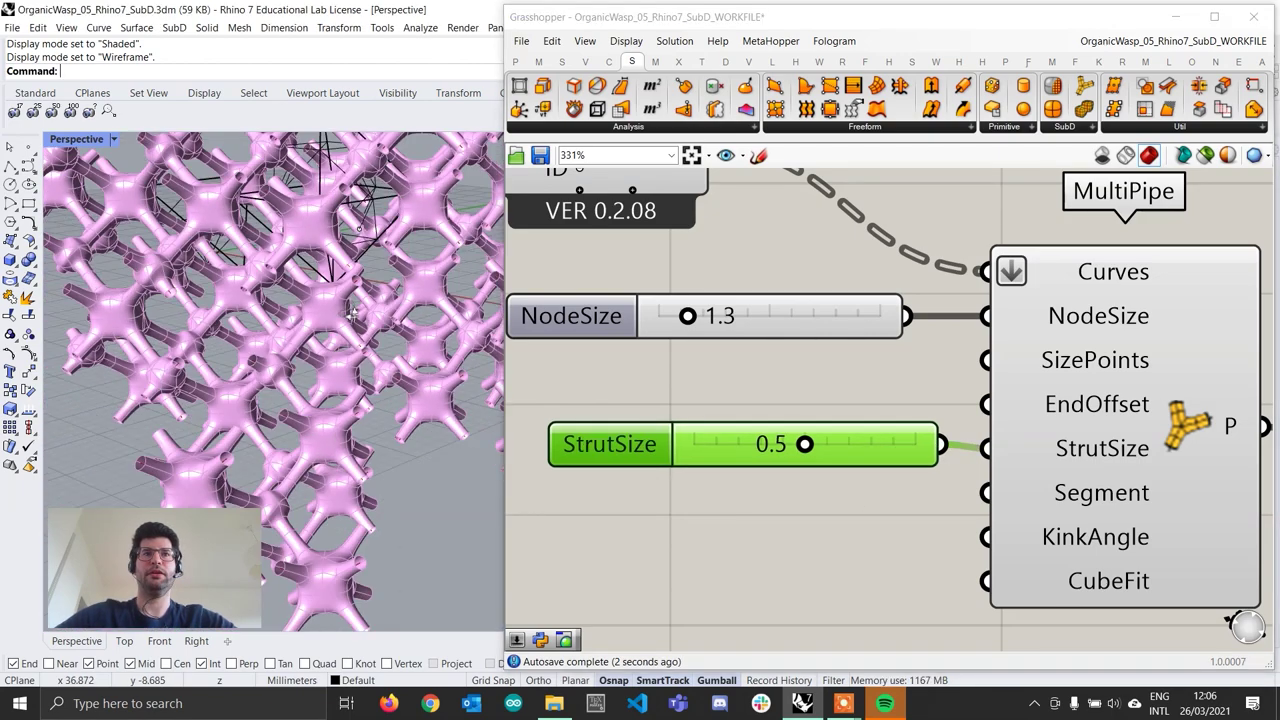
{"action": "scroll", "coordinate": [363, 311], "scroll_direction": "up", "scroll_amount": 8}
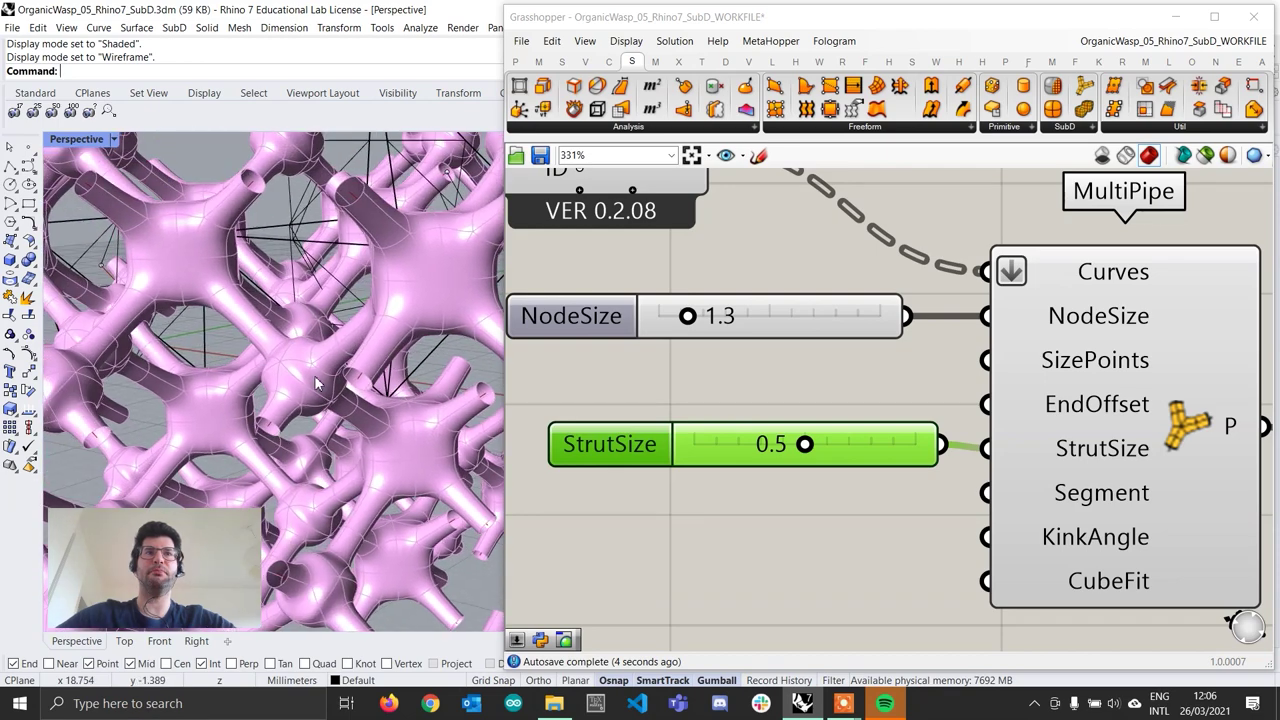
{"action": "scroll", "coordinate": [331, 363], "scroll_direction": "up", "scroll_amount": 4}
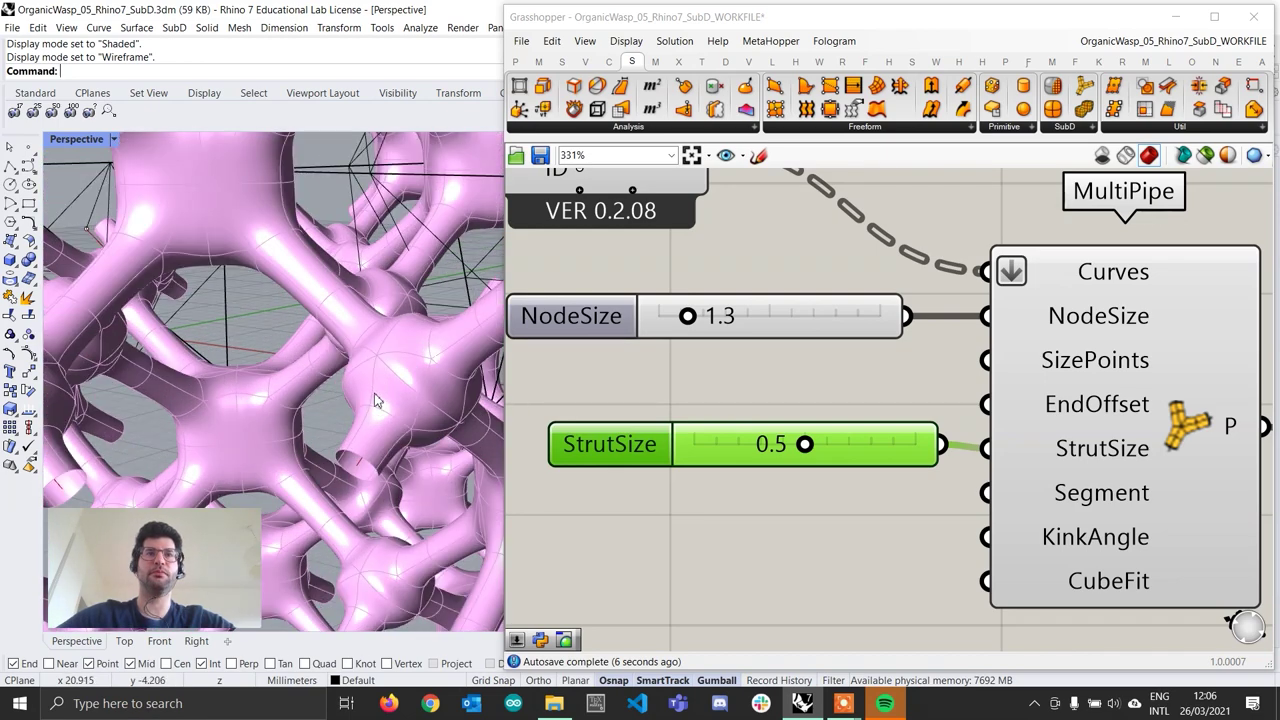
{"action": "scroll", "coordinate": [375, 400], "scroll_direction": "down", "scroll_amount": 4}
{"action": "right_click_drag", "start_coordinate": [370, 398], "coordinate": [334, 321]}
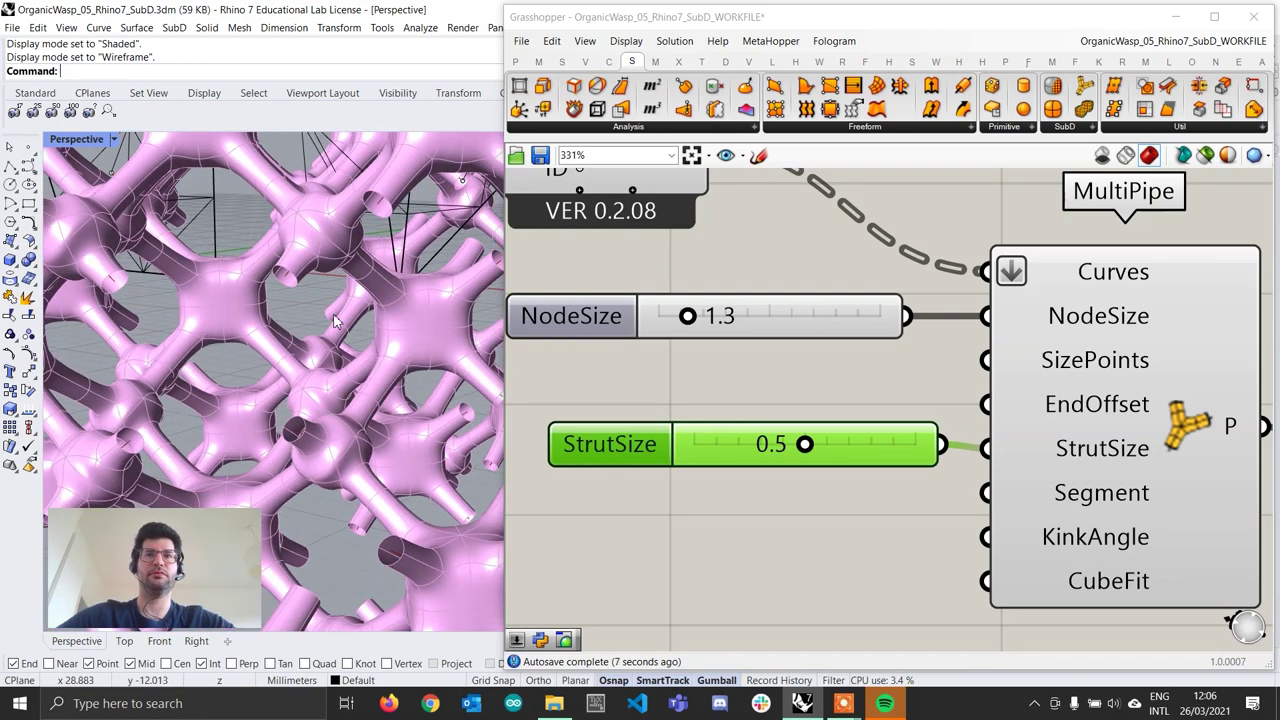
Step: Set the StrutSize slider to 0.2 and view the whole aggregation with the thinner struts
{"action": "double_click", "coordinate": [772, 452]}
{"action": "type", "text": "0.2"}
{"action": "key", "text": "Return"}
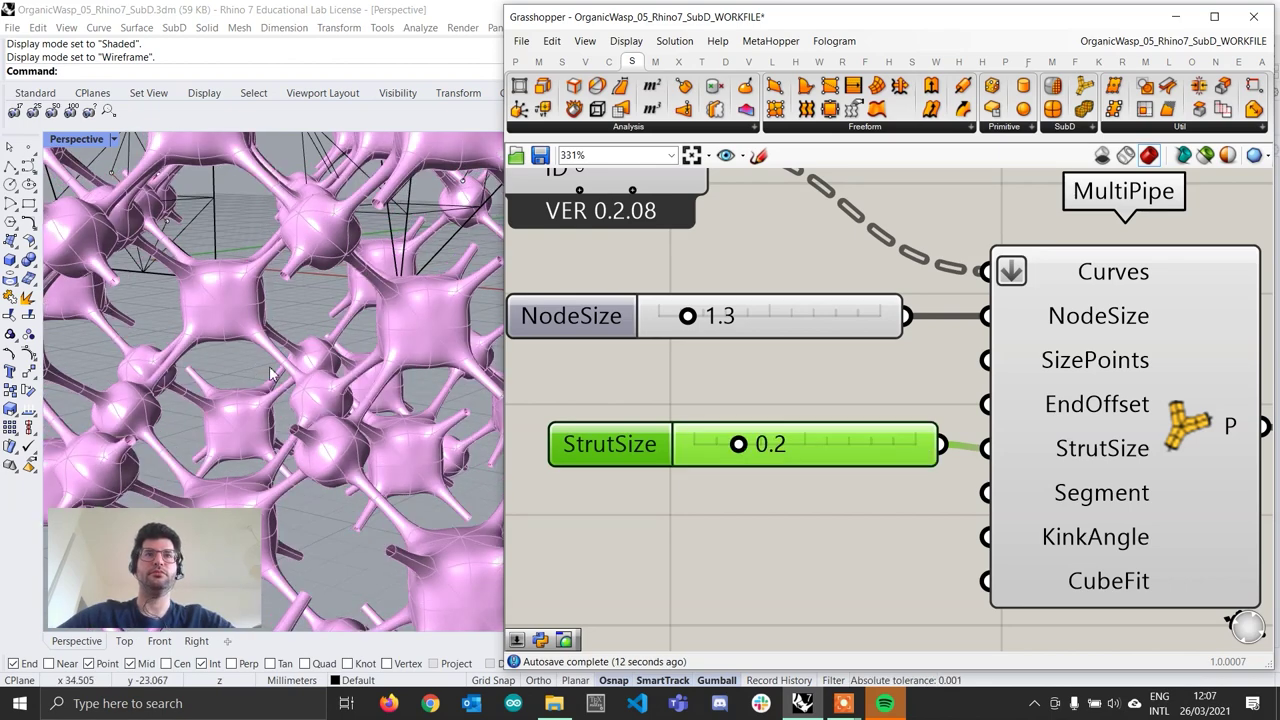
{"action": "scroll", "coordinate": [270, 375], "scroll_direction": "down", "scroll_amount": 3}
{"action": "scroll", "coordinate": [286, 329], "scroll_direction": "up", "scroll_amount": 4}
Step: Set the NodeSize slider to 0.5 and look closely at the resulting nodes
{"action": "scroll", "coordinate": [805, 340], "scroll_direction": "up", "scroll_amount": 2}
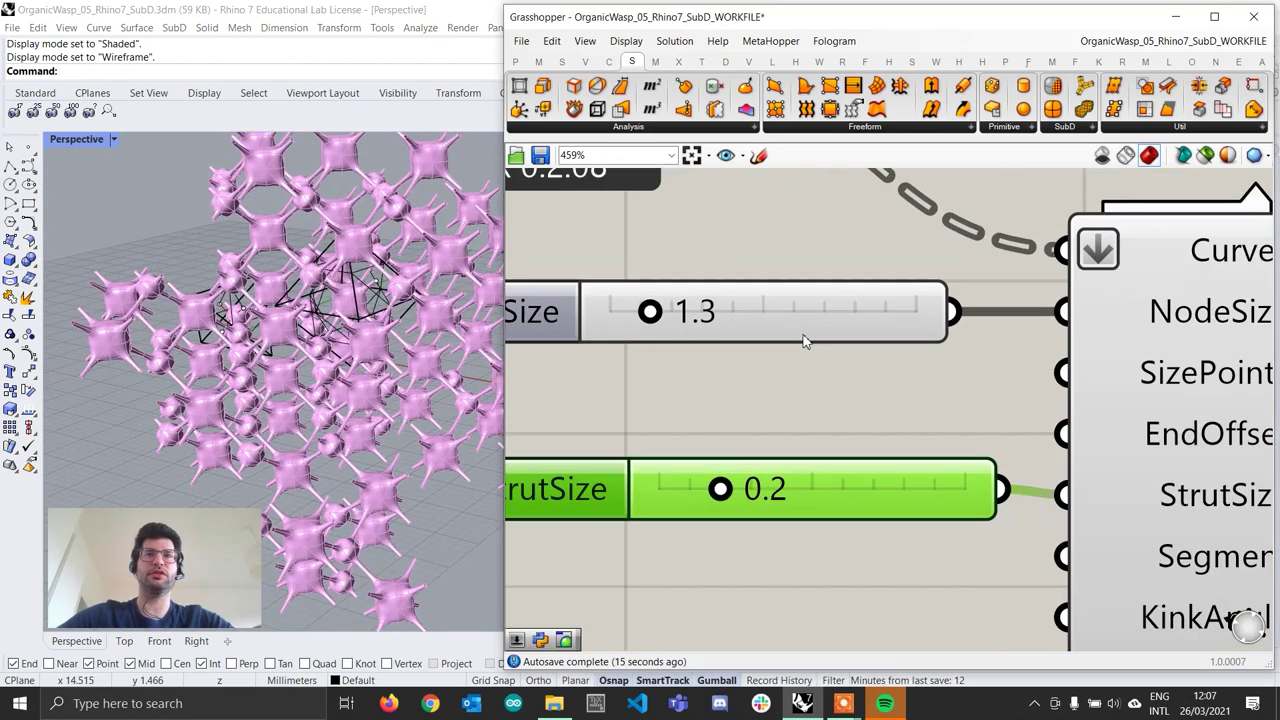
{"action": "double_click", "coordinate": [805, 340]}
{"action": "type", "text": ".5"}
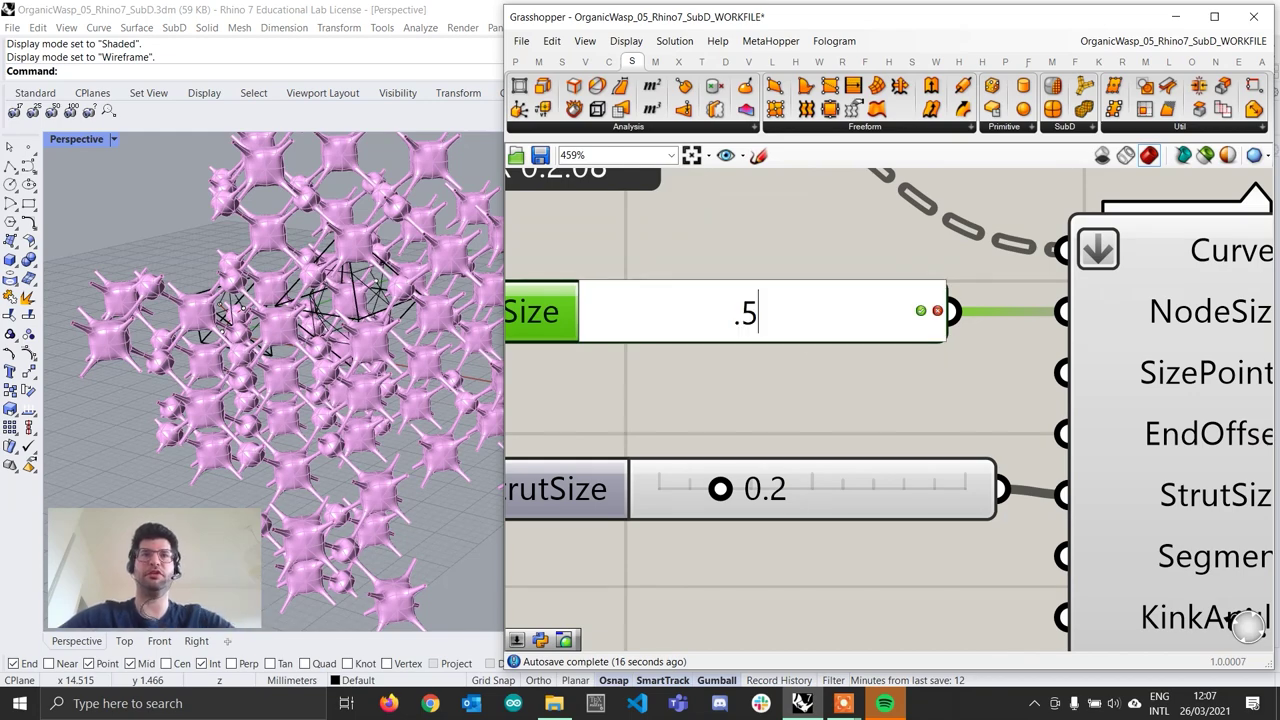
{"action": "key", "text": "Return"}
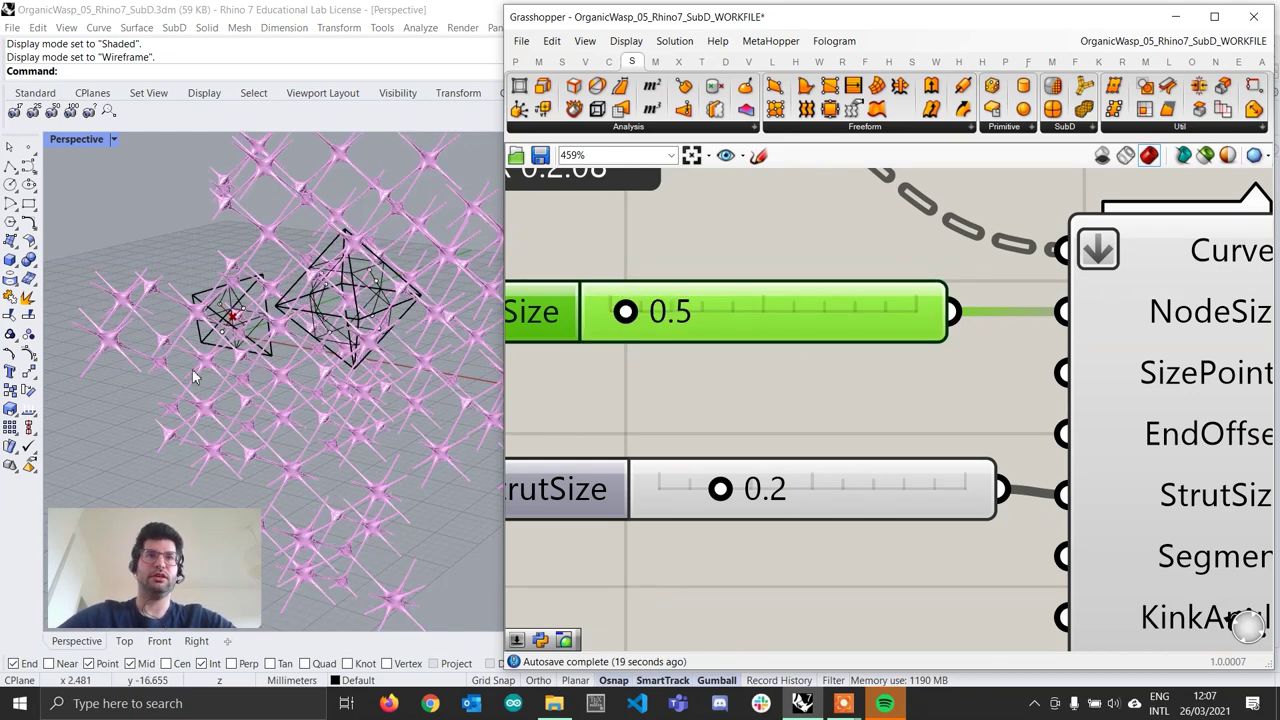
{"action": "scroll", "coordinate": [322, 387], "scroll_direction": "up", "scroll_amount": 5}
Step: Set the StrutSize slider to 1.0 and inspect the struts and joints from different angles
{"action": "double_click", "coordinate": [910, 501]}
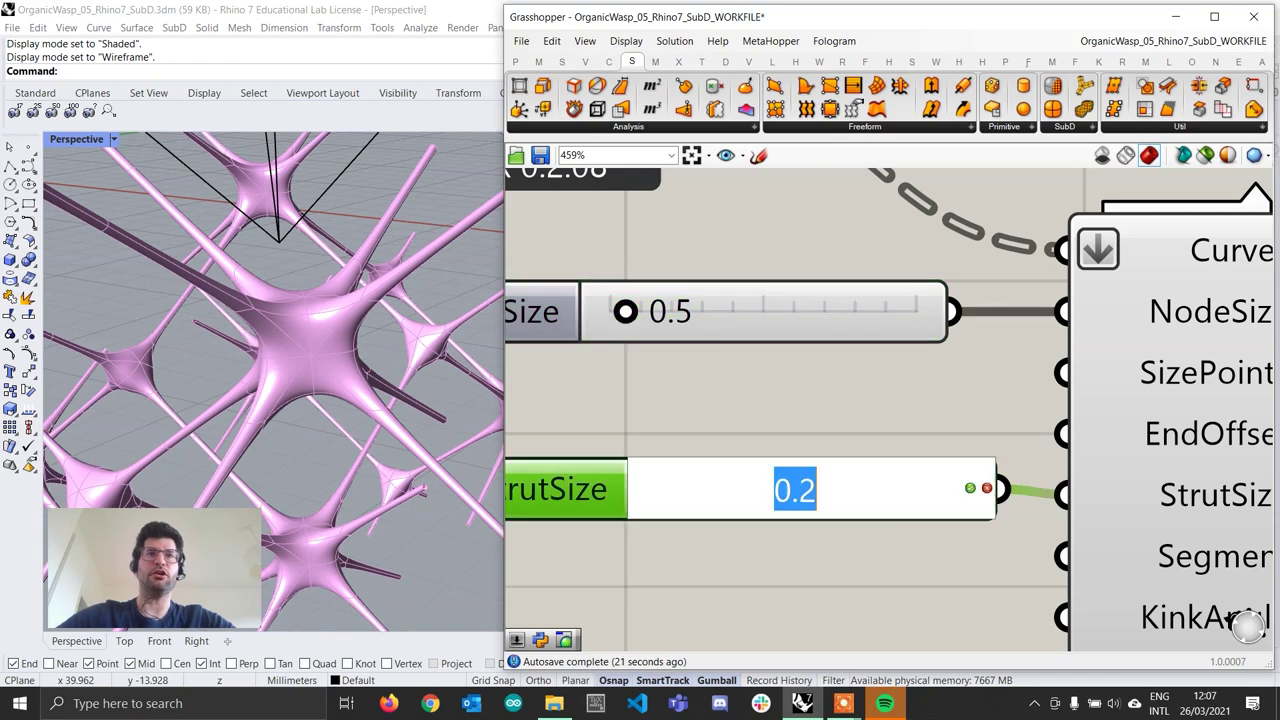
{"action": "type", "text": "1"}
{"action": "key", "text": "Return"}
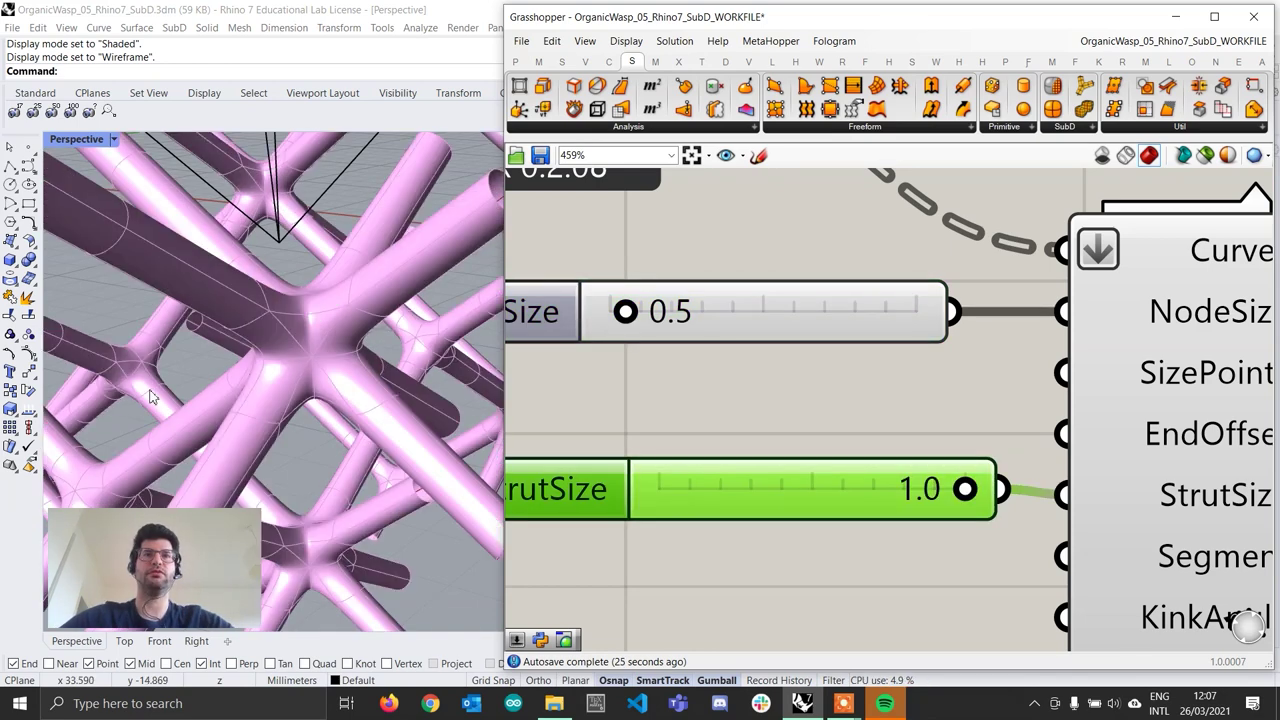
{"action": "scroll", "coordinate": [152, 394], "scroll_direction": "down", "scroll_amount": 5}
{"action": "right_click_drag", "start_coordinate": [152, 394], "coordinate": [283, 351]}
{"action": "scroll", "coordinate": [380, 440], "scroll_direction": "up", "scroll_amount": 4}
{"action": "scroll", "coordinate": [283, 351], "scroll_direction": "up", "scroll_amount": 6}
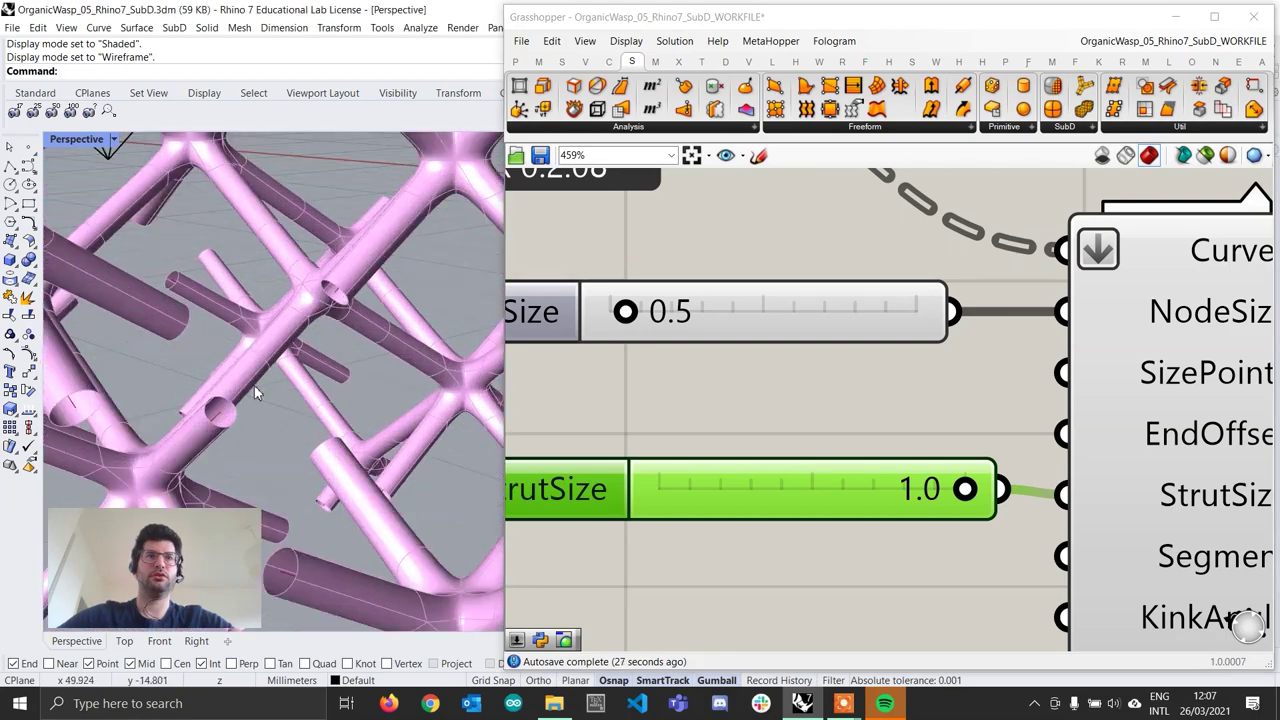
{"action": "scroll", "coordinate": [292, 398], "scroll_direction": "up", "scroll_amount": 6}
{"action": "scroll", "coordinate": [284, 412], "scroll_direction": "down", "scroll_amount": 6}
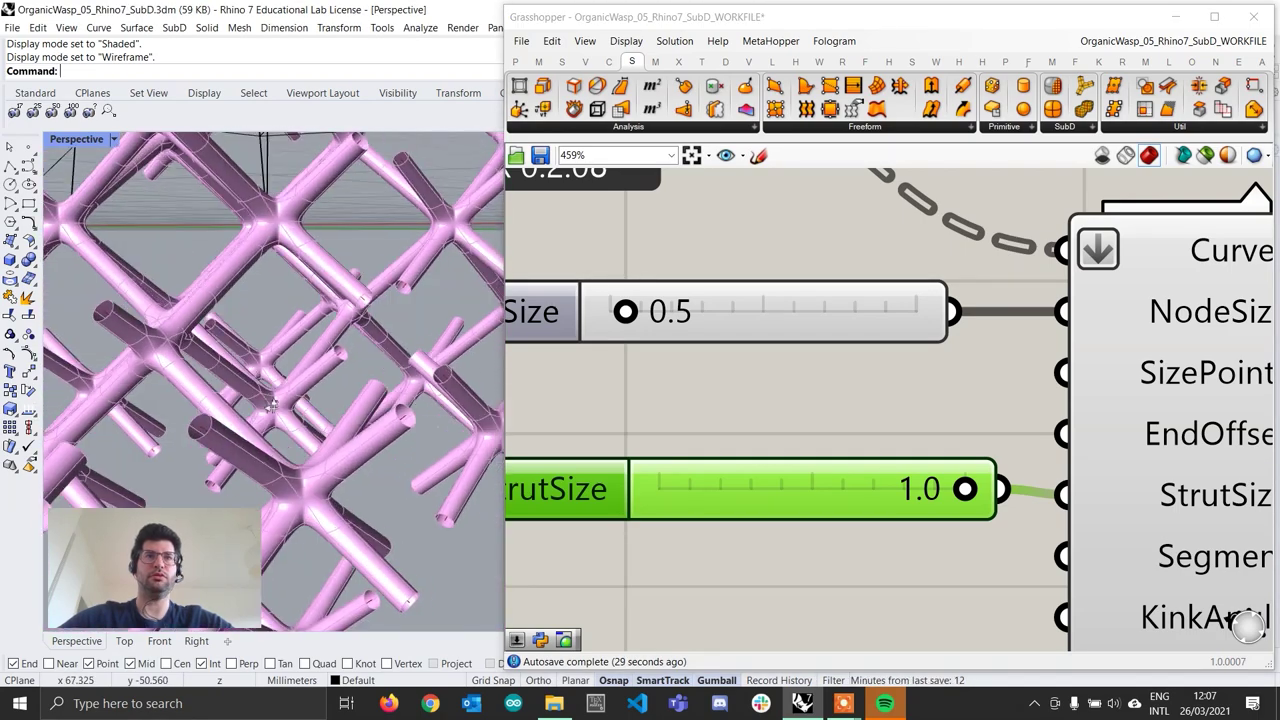
Step: Set the NodeSize slider to 1.0
{"action": "double_click", "coordinate": [758, 305]}
{"action": "type", "text": "1"}
{"action": "key", "text": "Return"}
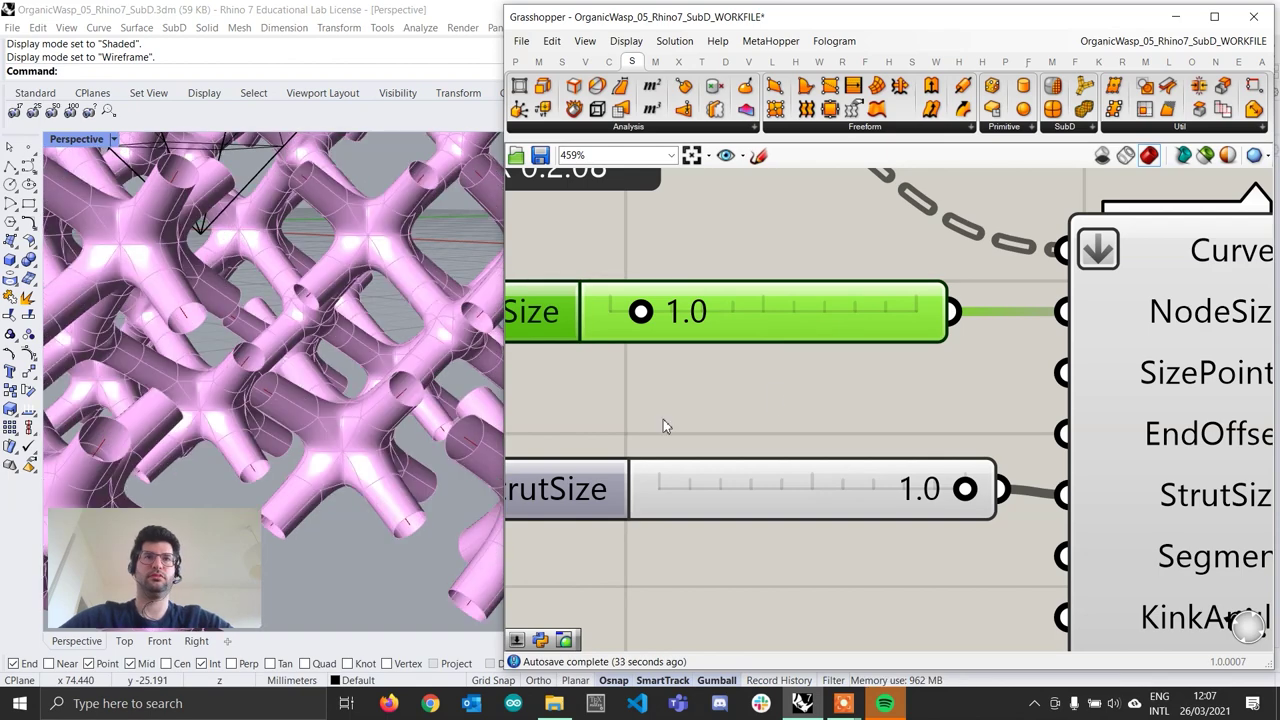
Step: Set the NodeSize slider to 3.0 and inspect the nodes both close up and across the whole aggregation
{"action": "double_click", "coordinate": [830, 338]}
{"action": "type", "text": "3"}
{"action": "key", "text": "Return"}
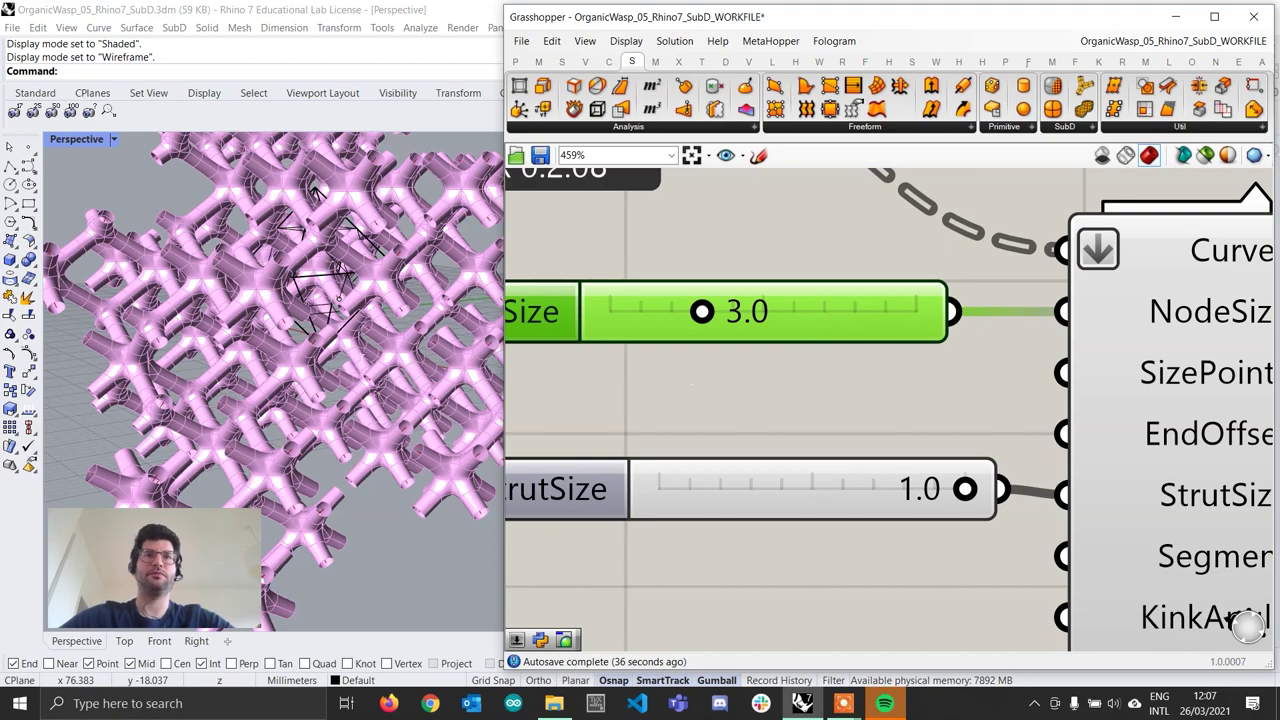
{"action": "right_click_drag", "start_coordinate": [348, 311], "coordinate": [272, 345]}
{"action": "scroll", "coordinate": [272, 343], "scroll_direction": "up", "scroll_amount": 10}
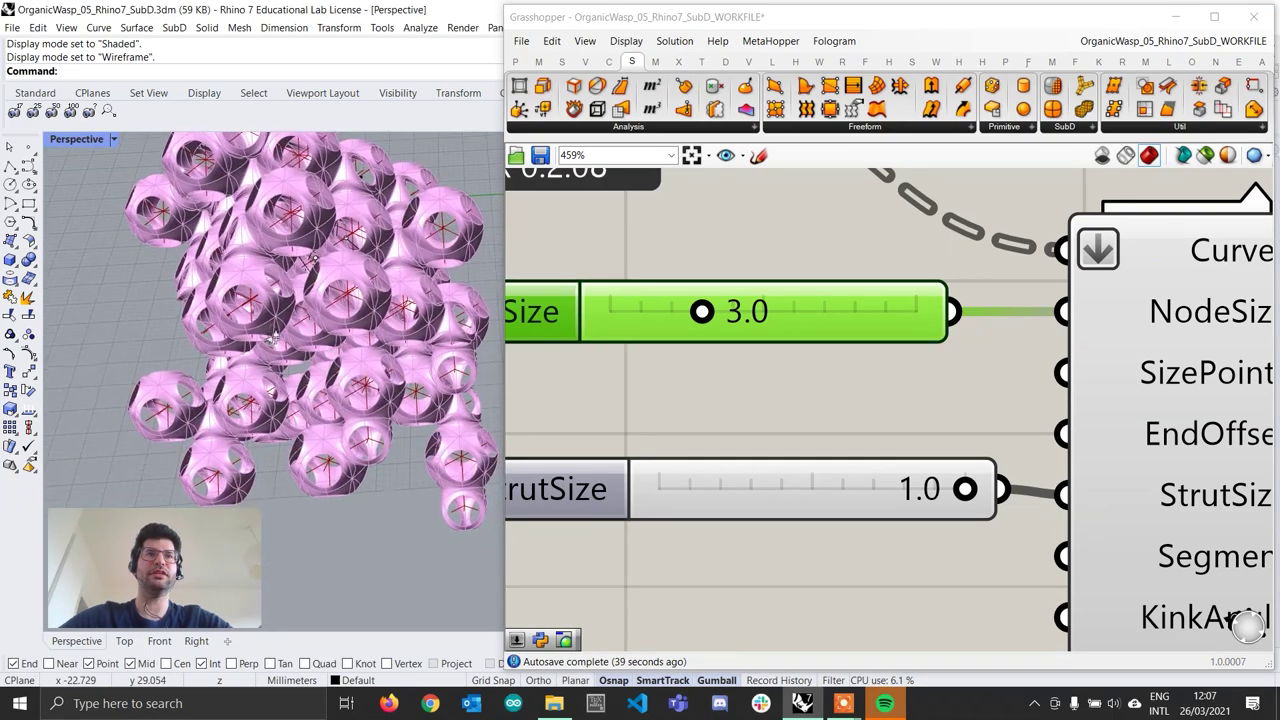
{"action": "scroll", "coordinate": [370, 401], "scroll_direction": "down", "scroll_amount": 10}
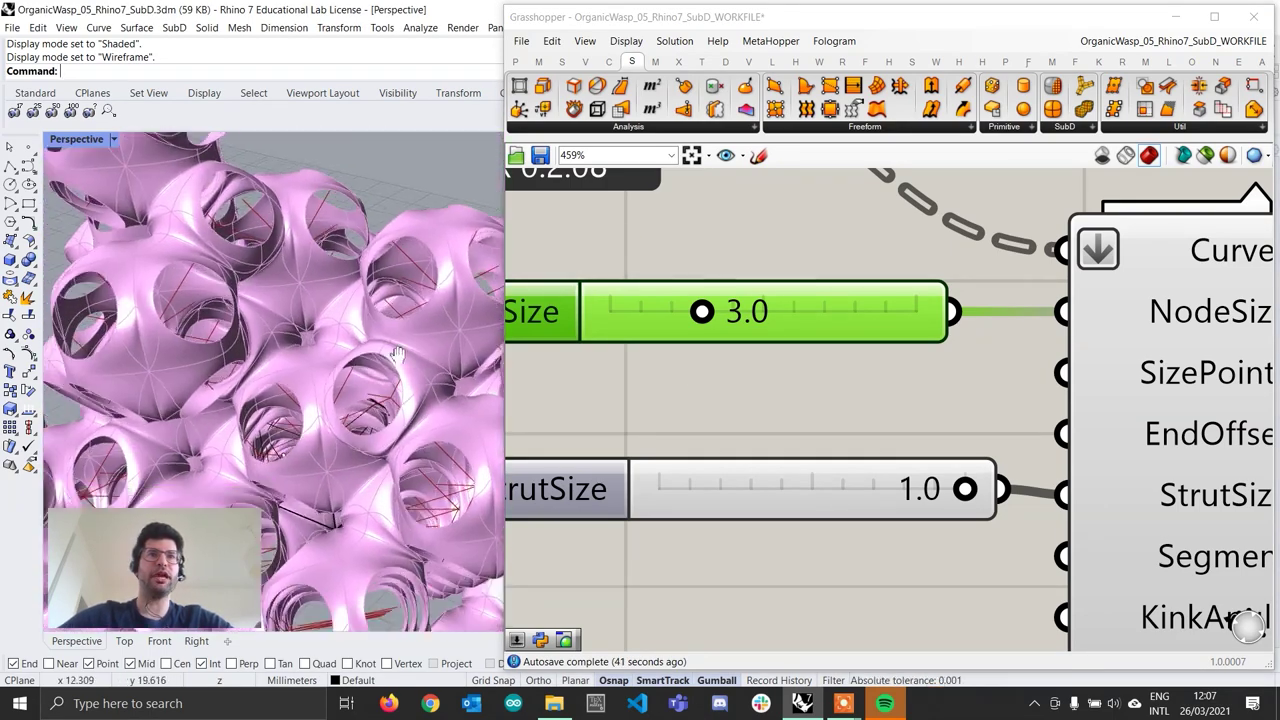
{"action": "right_click_drag", "start_coordinate": [330, 272], "coordinate": [380, 332]}
Step: Set the NodeSize slider to 1.0 and the StrutSize slider to 0.5, and inspect the tapered struts
{"action": "double_click", "coordinate": [843, 334]}
{"action": "type", "text": "2"}
{"action": "key", "text": "BackSpace"}
{"action": "type", "text": "1"}
{"action": "key", "text": "Return"}
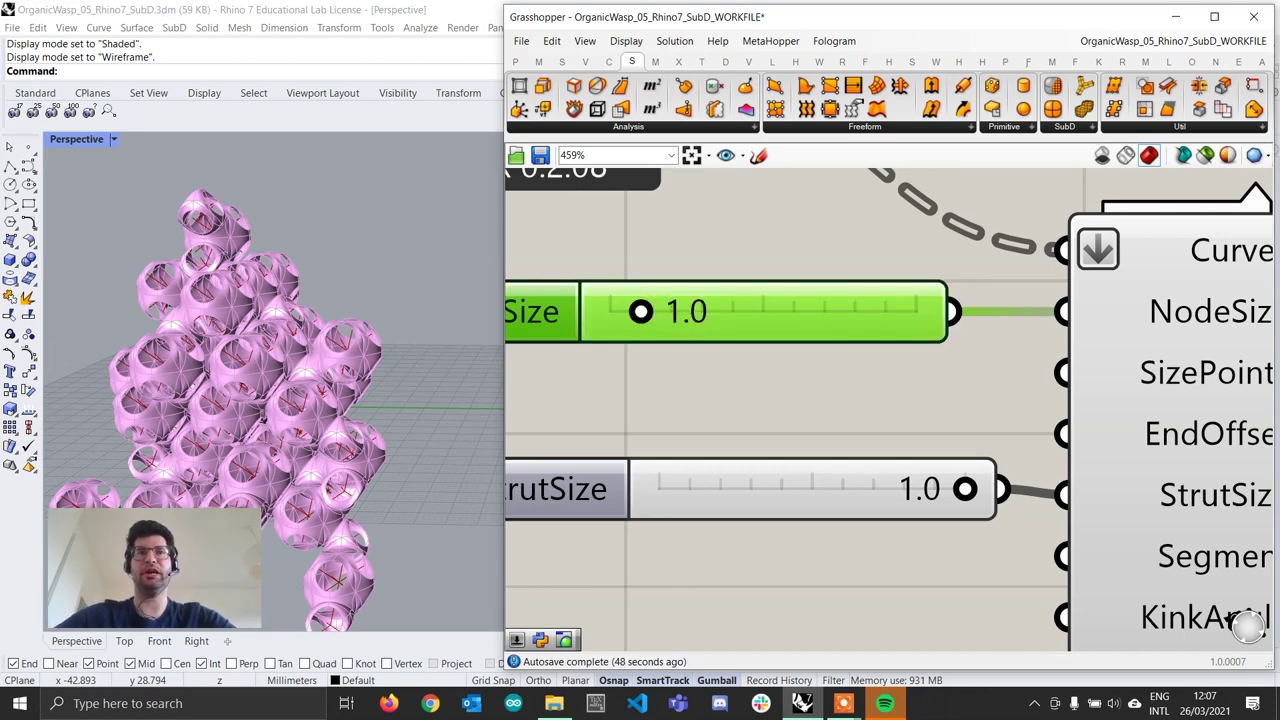
{"action": "double_click", "coordinate": [845, 505]}
{"action": "type", "text": ".5"}
{"action": "key", "text": "Return"}
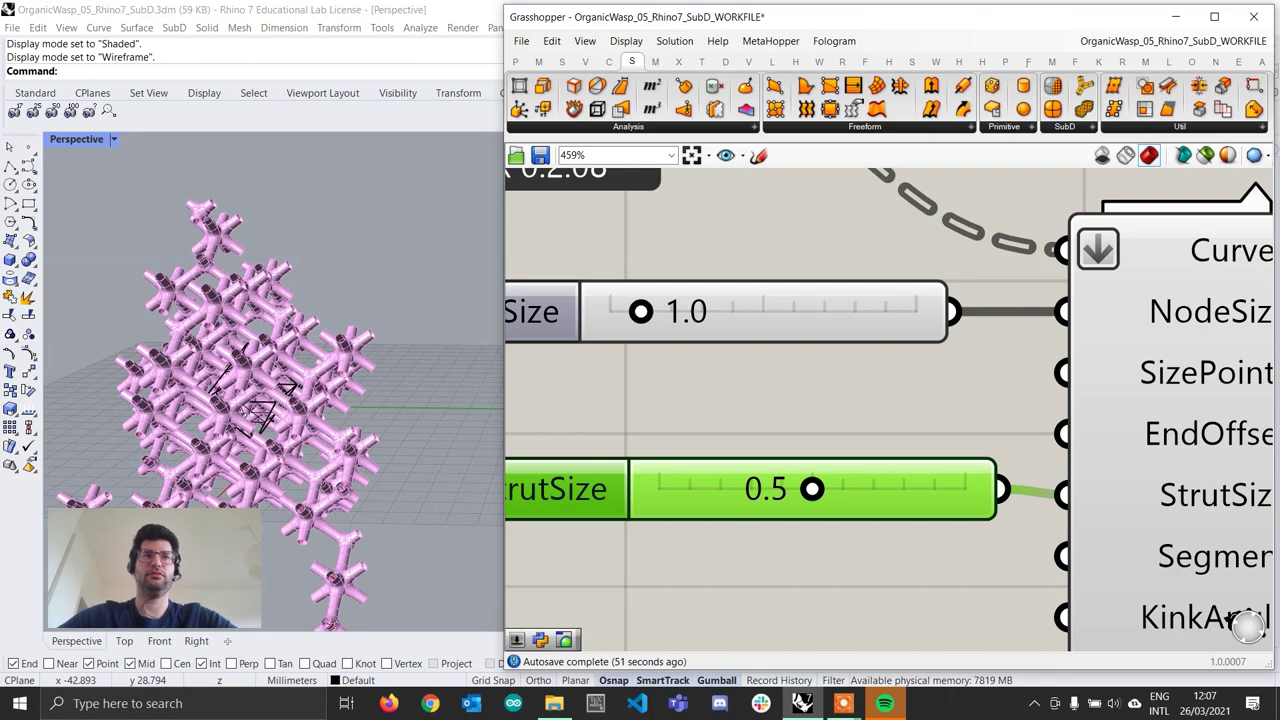
{"action": "right_click_drag", "start_coordinate": [48, 374], "coordinate": [296, 392]}
{"action": "scroll", "coordinate": [296, 390], "scroll_direction": "up", "scroll_amount": 4}
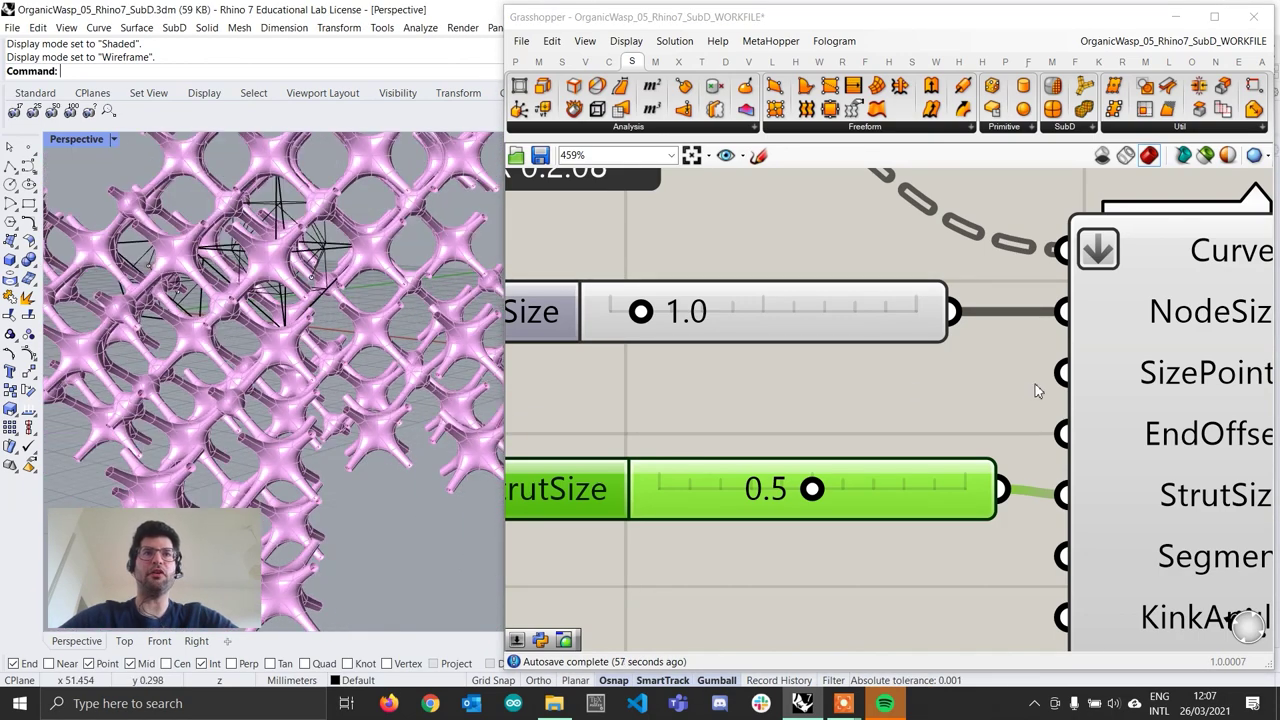
Step: Switch the Wasp_Rules Generator's SELF_P toggle to True and inspect the regenerated aggregation
{"action": "scroll", "coordinate": [1048, 400], "scroll_direction": "down", "scroll_amount": 5}
{"action": "right_click_drag", "start_coordinate": [530, 240], "coordinate": [785, 350]}
{"action": "scroll", "coordinate": [780, 350], "scroll_direction": "down", "scroll_amount": 2}
{"action": "scroll", "coordinate": [755, 346], "scroll_direction": "up", "scroll_amount": 2}
{"action": "right_click_drag", "start_coordinate": [689, 369], "coordinate": [995, 398]}
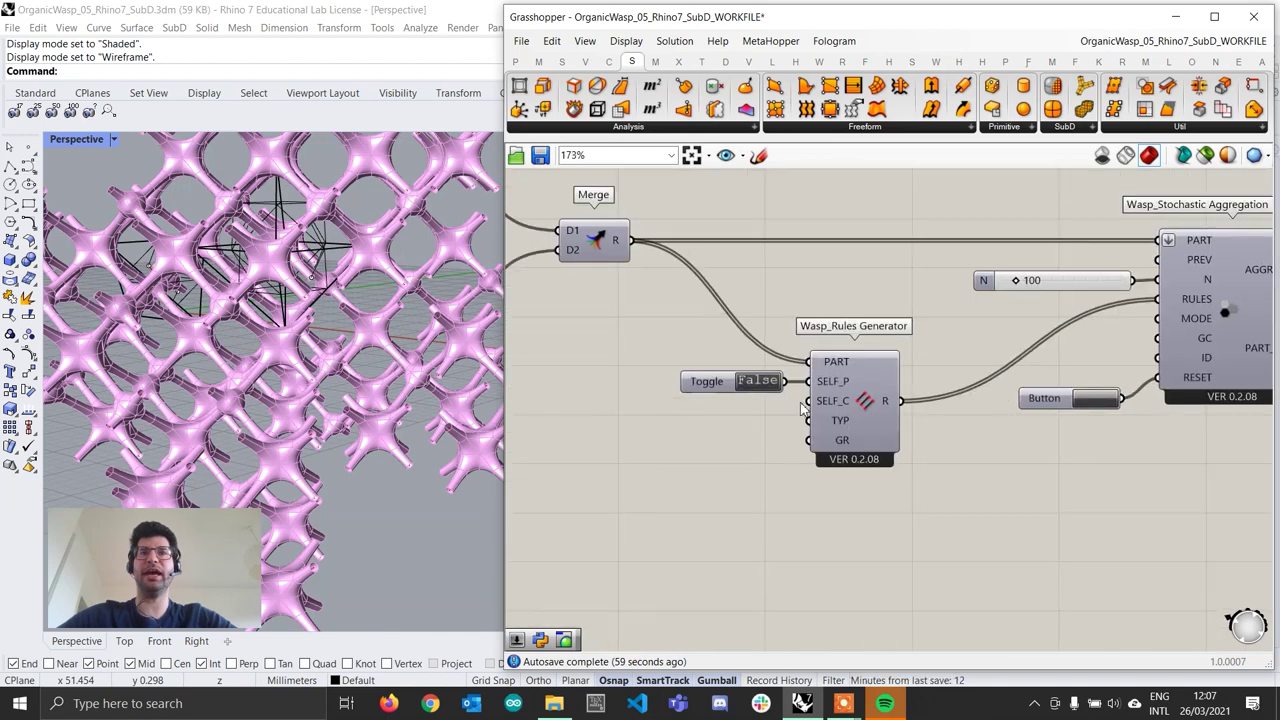
{"action": "scroll", "coordinate": [802, 405], "scroll_direction": "up", "scroll_amount": 1}
{"action": "right_click_drag", "start_coordinate": [800, 405], "coordinate": [620, 400]}
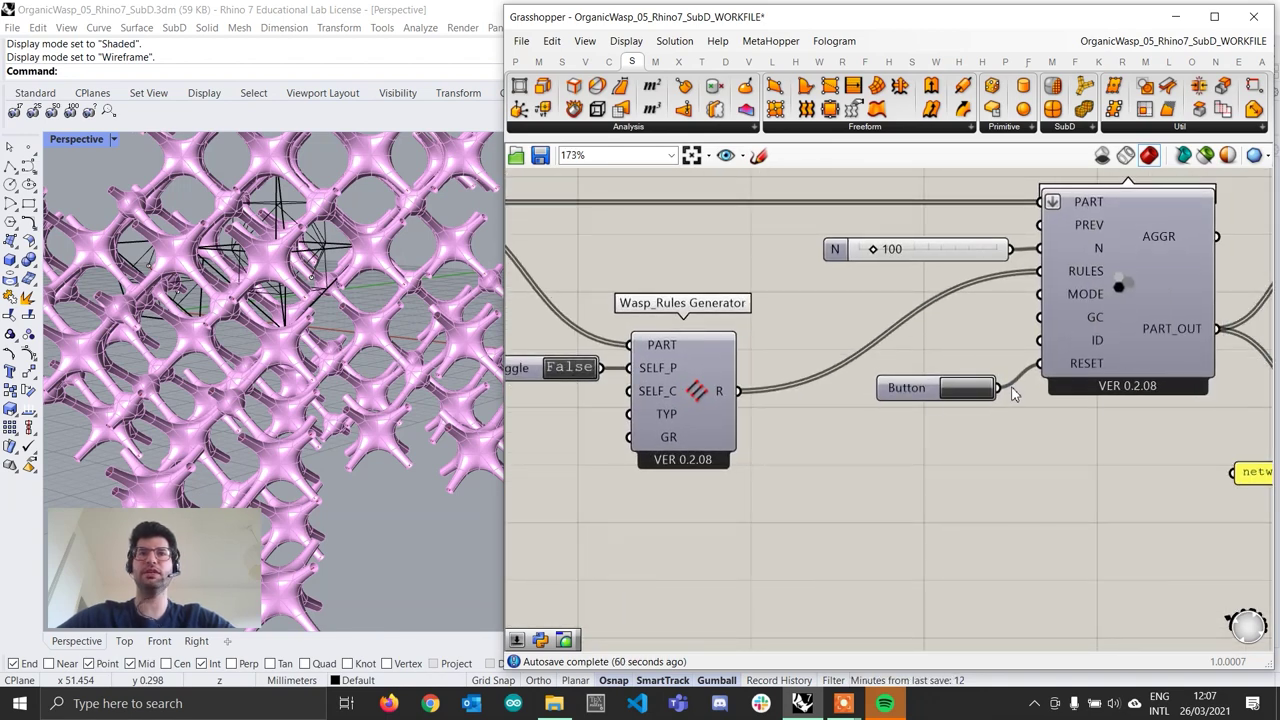
{"action": "double_click", "coordinate": [580, 367]}
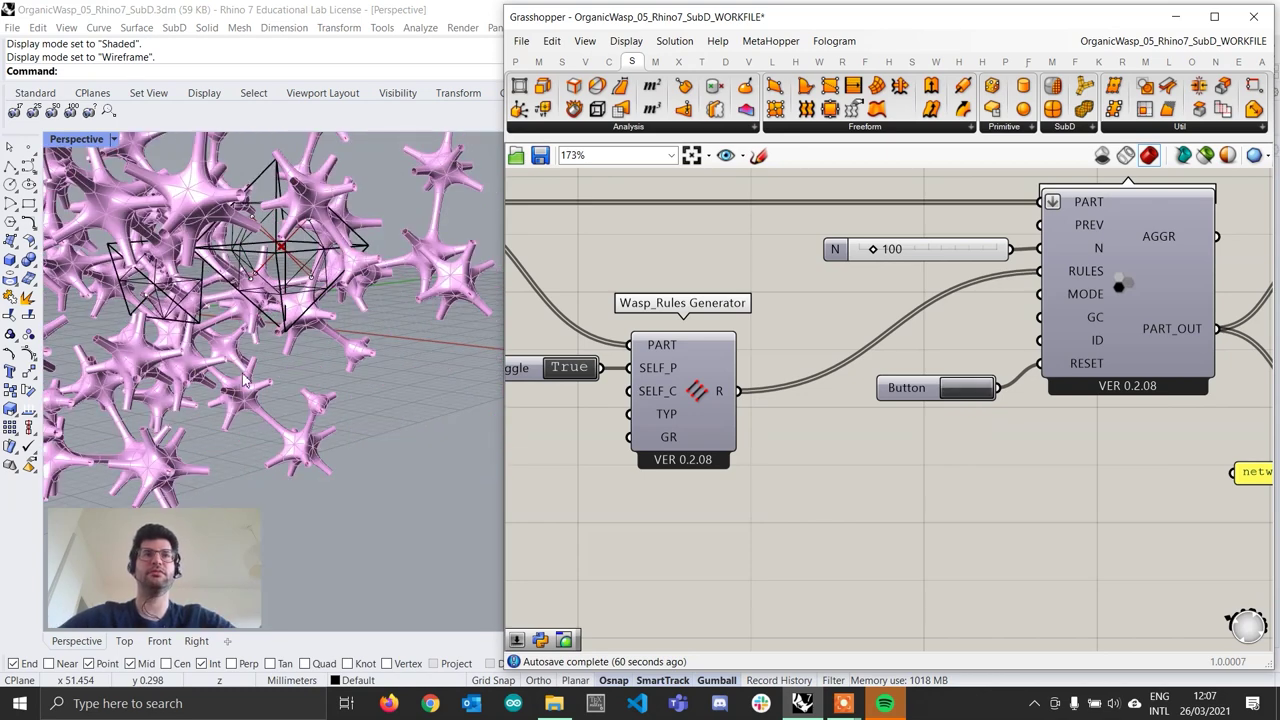
{"action": "scroll", "coordinate": [265, 371], "scroll_direction": "down", "scroll_amount": 5}
{"action": "scroll", "coordinate": [56, 340], "scroll_direction": "up", "scroll_amount": 3}
{"action": "right_click_drag", "start_coordinate": [300, 300], "coordinate": [164, 359]}
{"action": "scroll", "coordinate": [165, 360], "scroll_direction": "up", "scroll_amount": 10}
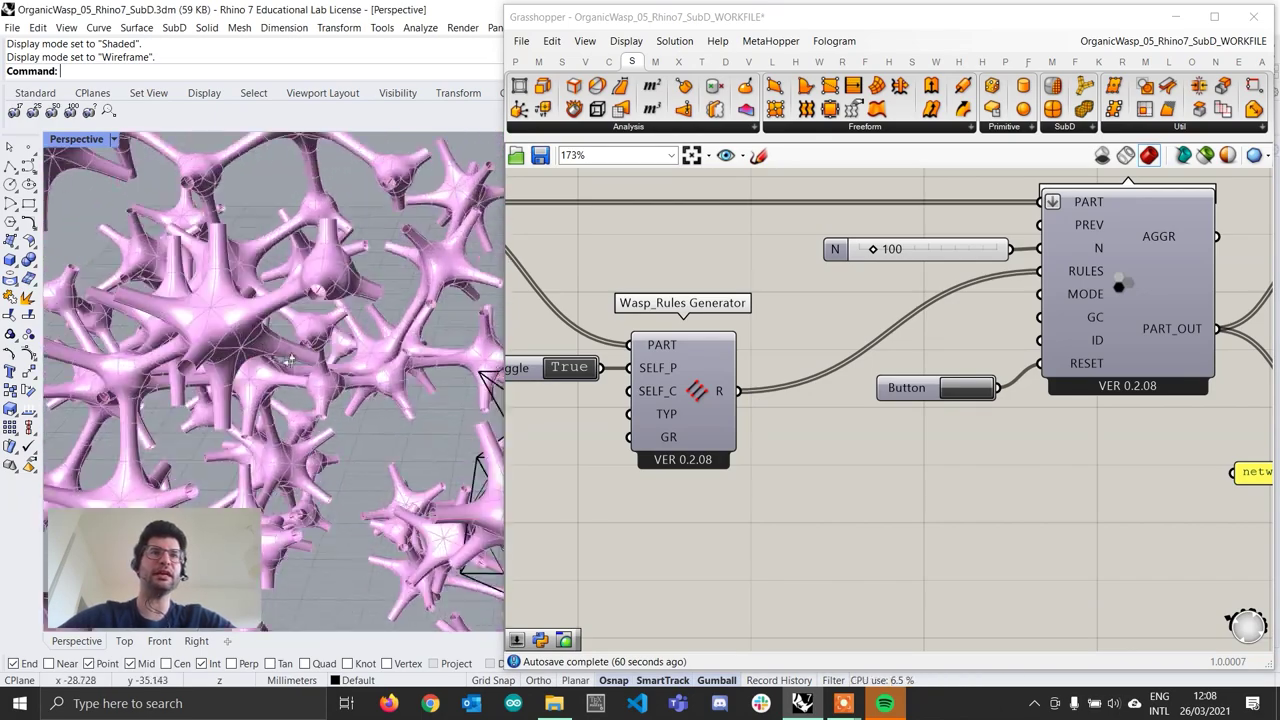
{"action": "scroll", "coordinate": [211, 320], "scroll_direction": "down", "scroll_amount": 7}
{"action": "right_click_drag", "start_coordinate": [240, 330], "coordinate": [480, 372]}
Step: Switch the SELF_P toggle of the Wasp_Rules Generator back to False and examine the pipe joints up close
{"action": "left_click", "coordinate": [605, 378]}
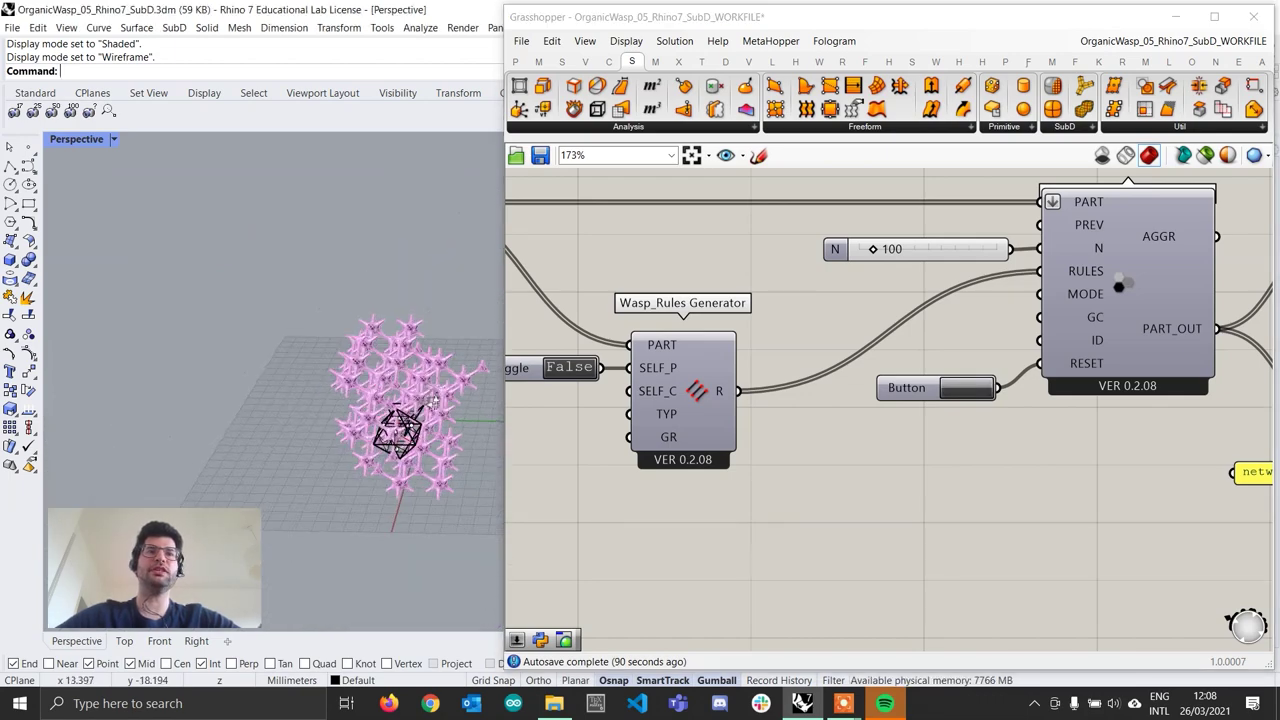
{"action": "scroll", "coordinate": [400, 353], "scroll_direction": "up", "scroll_amount": 10}
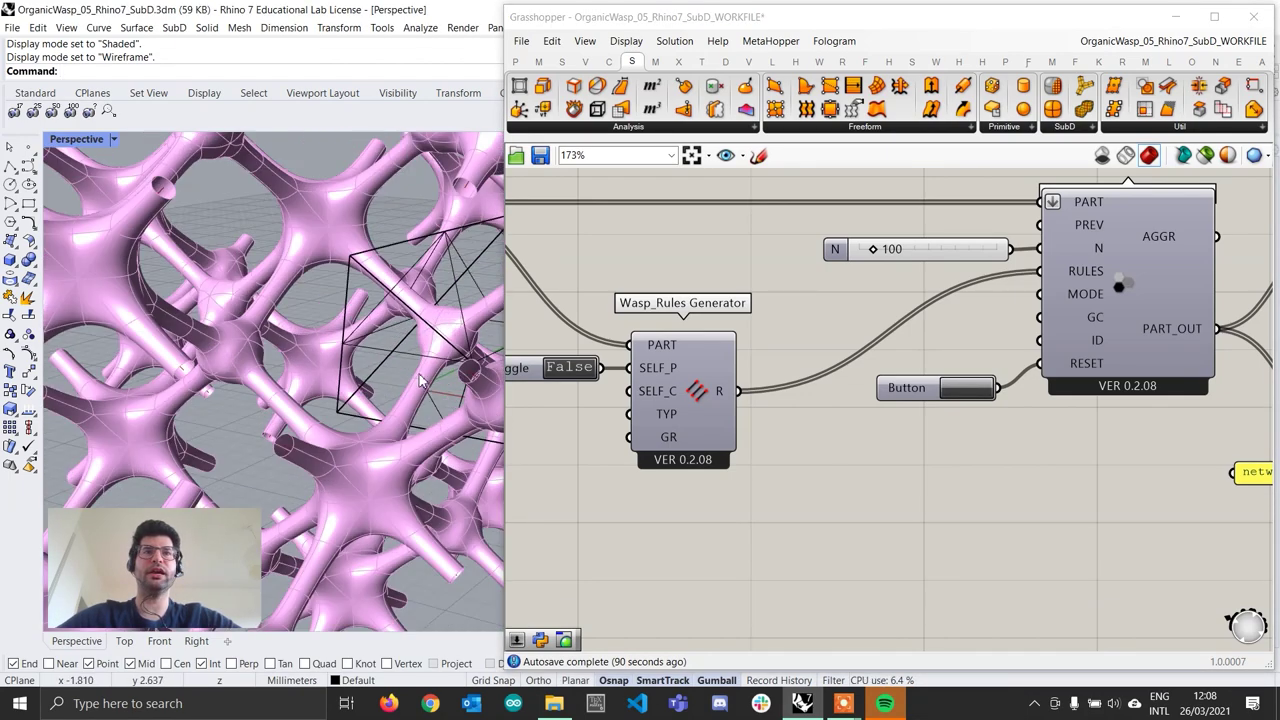
{"action": "scroll", "coordinate": [370, 325], "scroll_direction": "down", "scroll_amount": 6}
{"action": "scroll", "coordinate": [364, 306], "scroll_direction": "up", "scroll_amount": 8}
{"action": "right_click_drag", "start_coordinate": [364, 306], "coordinate": [330, 366], "text": "shift"}
{"action": "scroll", "coordinate": [330, 366], "scroll_direction": "down", "scroll_amount": 6}
{"action": "scroll", "coordinate": [335, 360], "scroll_direction": "up", "scroll_amount": 8}
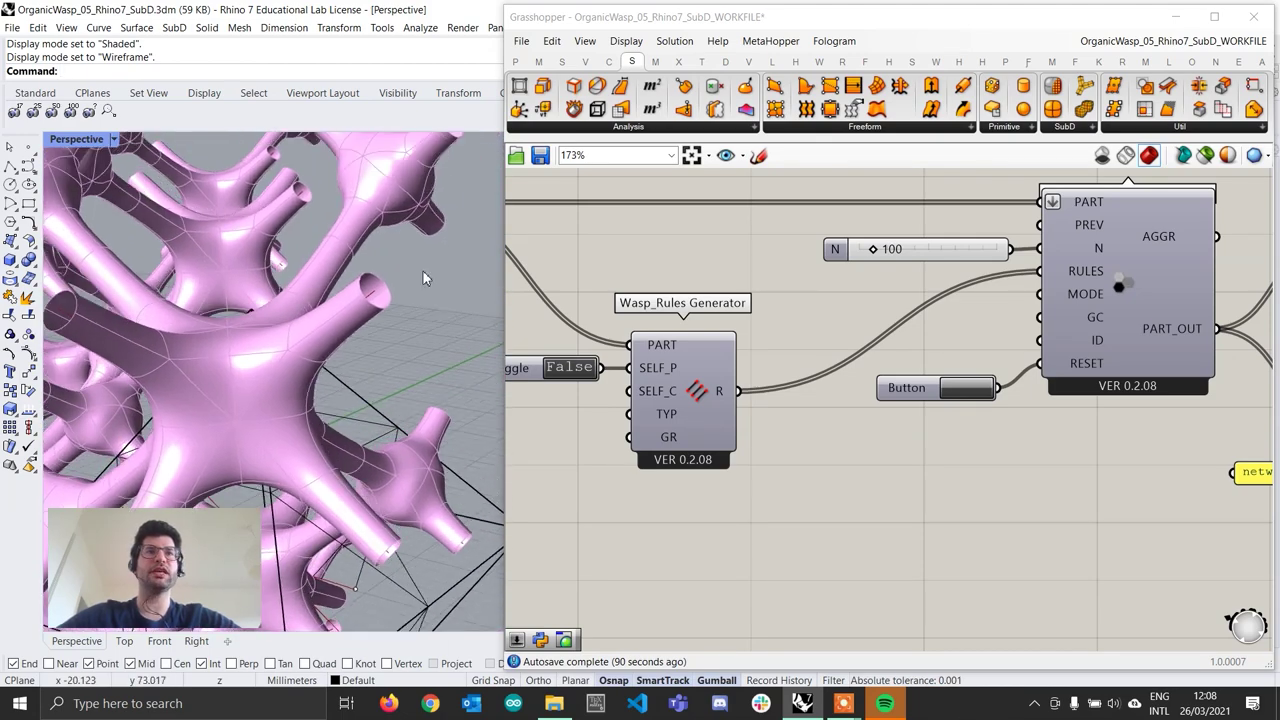
Step: Move the Custom Preview component to just below the MultiPipe component
{"action": "scroll", "coordinate": [953, 468], "scroll_direction": "down", "scroll_amount": 5}
{"action": "right_click_drag", "start_coordinate": [1023, 514], "coordinate": [700, 450]}
{"action": "scroll", "coordinate": [962, 494], "scroll_direction": "up", "scroll_amount": 5}
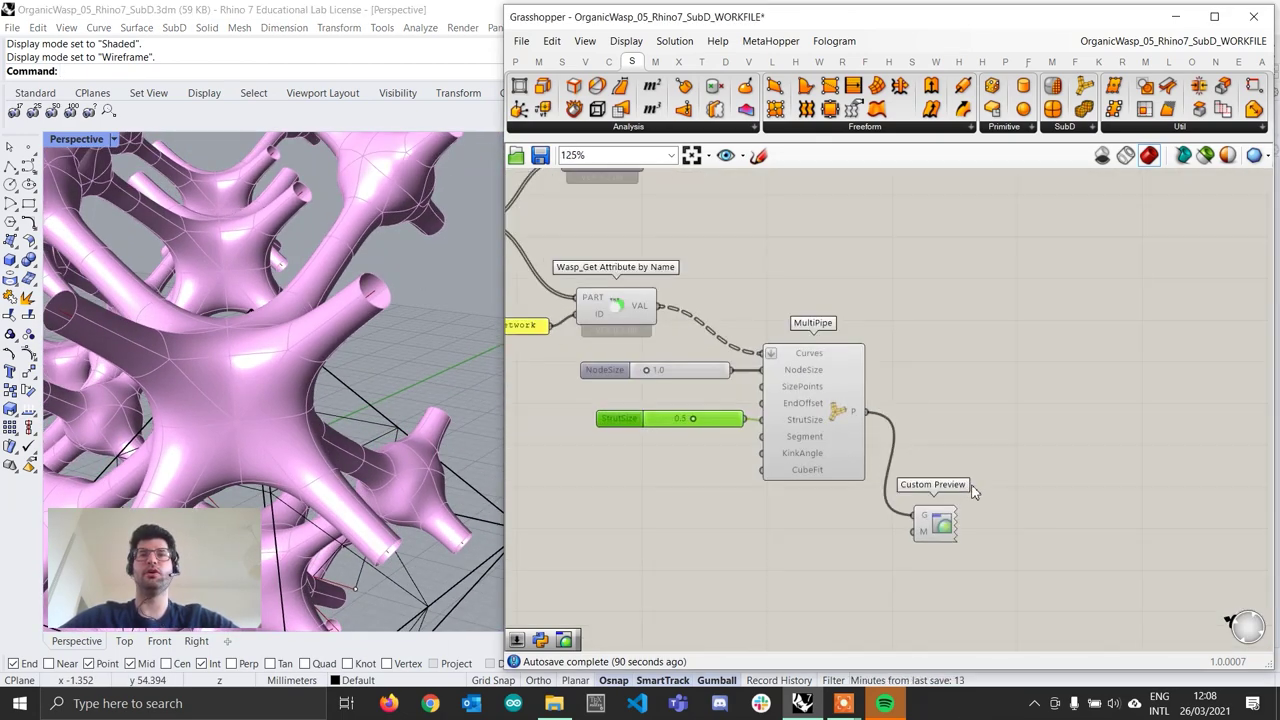
{"action": "left_click_drag", "start_coordinate": [914, 541], "coordinate": [825, 591]}
{"action": "left_click", "coordinate": [608, 294]}
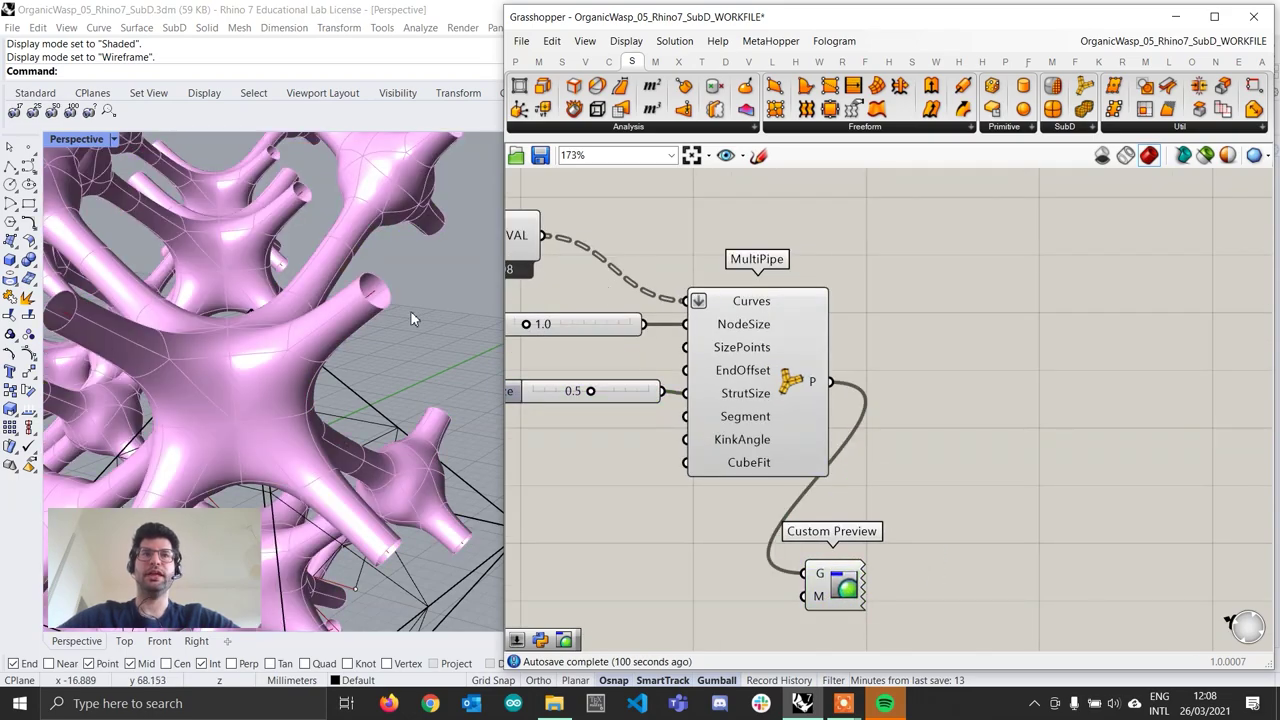
Step: Examine the SubD structure from several angles, both as a whole and at its individual nodes and struts
{"action": "scroll", "coordinate": [410, 310], "scroll_direction": "down", "scroll_amount": 8}
{"action": "right_click_drag", "start_coordinate": [360, 310], "coordinate": [256, 385]}
{"action": "scroll", "coordinate": [256, 386], "scroll_direction": "up", "scroll_amount": 10}
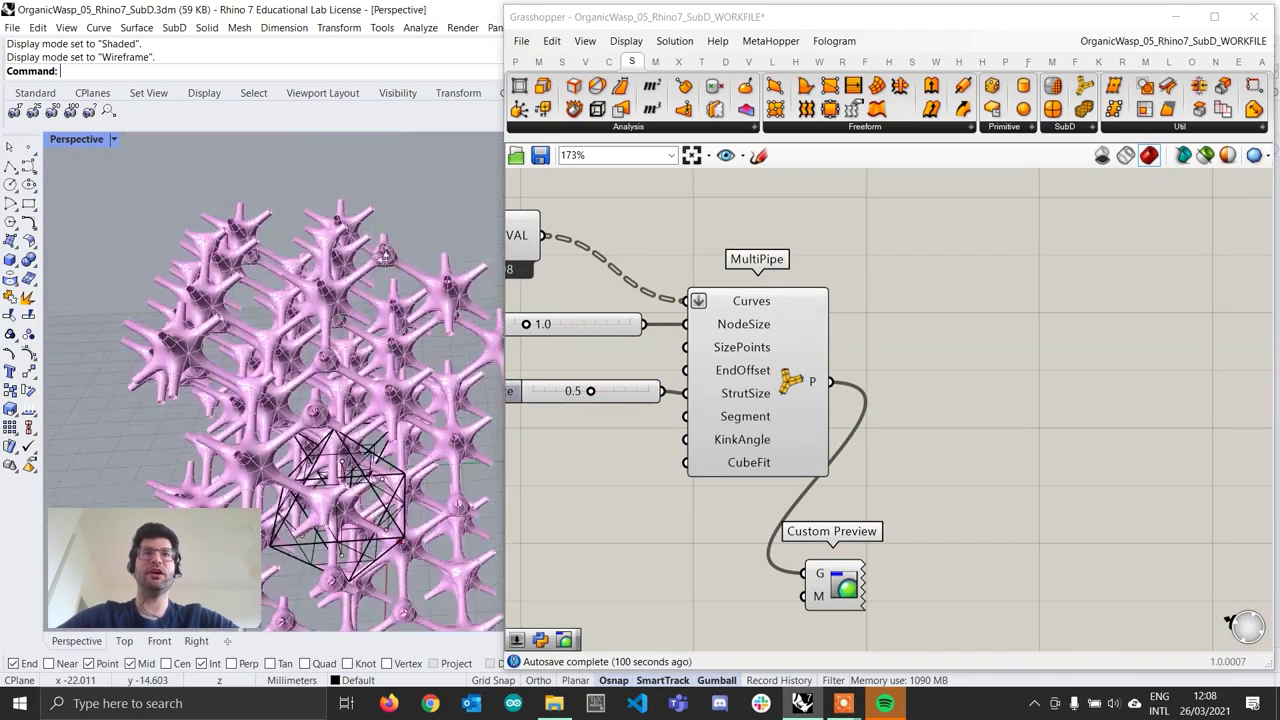
{"action": "scroll", "coordinate": [285, 277], "scroll_direction": "down", "scroll_amount": 10}
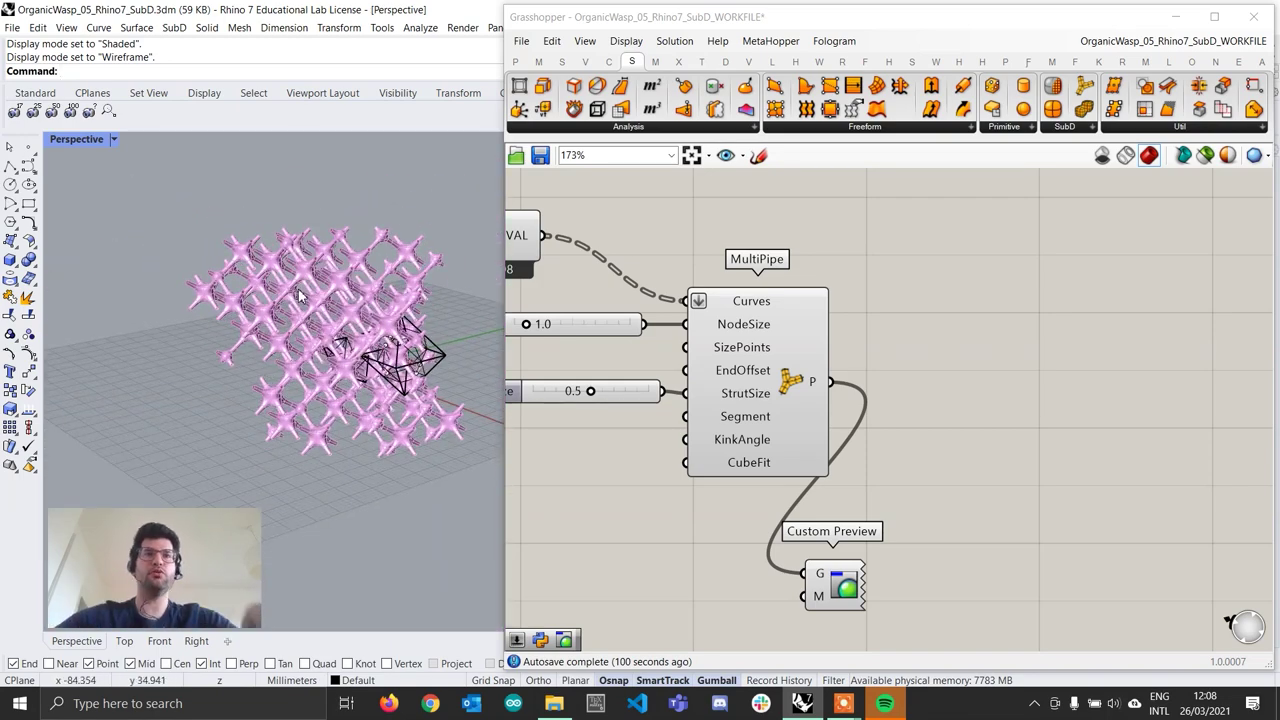
{"action": "scroll", "coordinate": [337, 271], "scroll_direction": "up", "scroll_amount": 10}
{"action": "scroll", "coordinate": [337, 271], "scroll_direction": "down", "scroll_amount": 10}
{"action": "scroll", "coordinate": [293, 350], "scroll_direction": "up", "scroll_amount": 8}
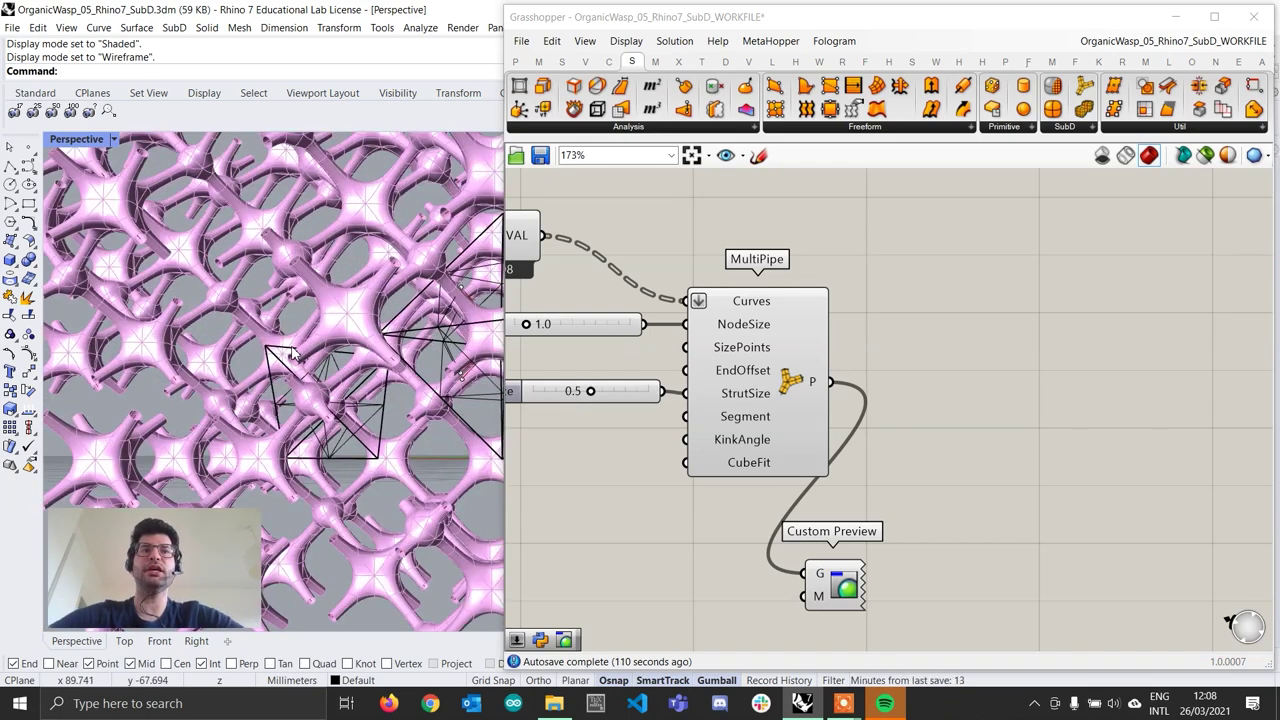
{"action": "scroll", "coordinate": [293, 352], "scroll_direction": "down", "scroll_amount": 10}
{"action": "scroll", "coordinate": [357, 413], "scroll_direction": "up", "scroll_amount": 6}
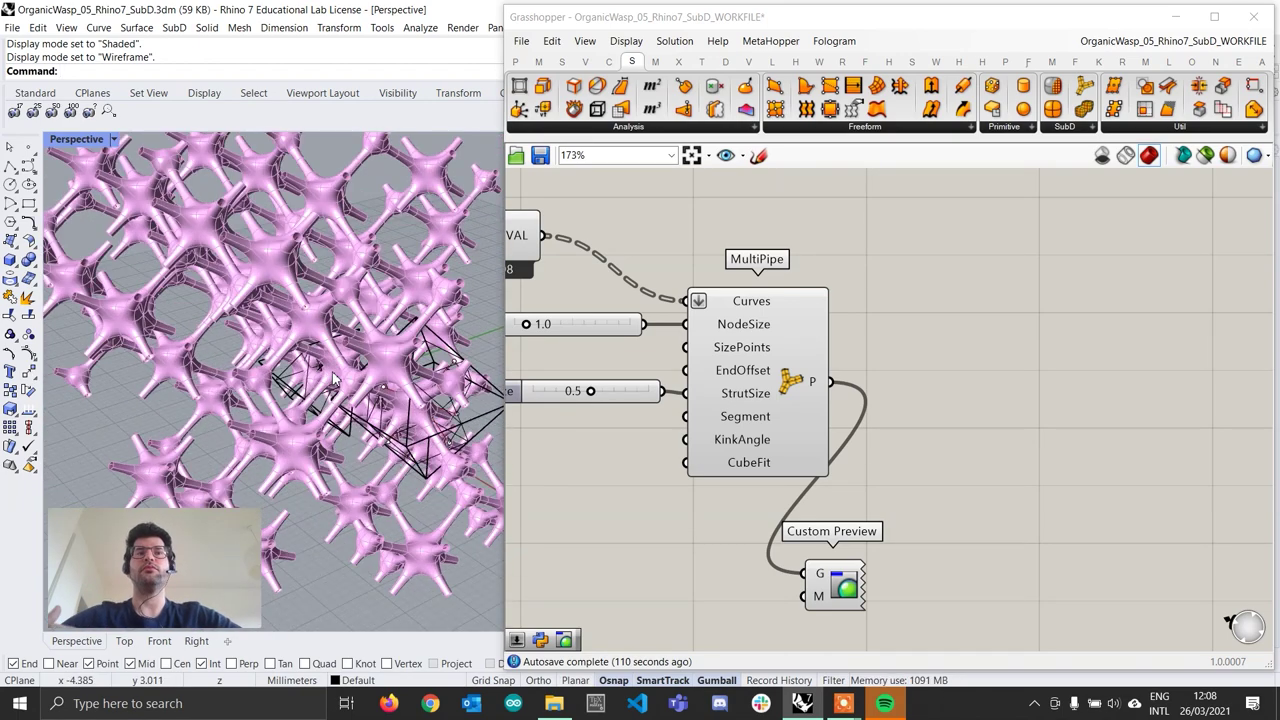
{"action": "scroll", "coordinate": [400, 500], "scroll_direction": "down", "scroll_amount": 8}
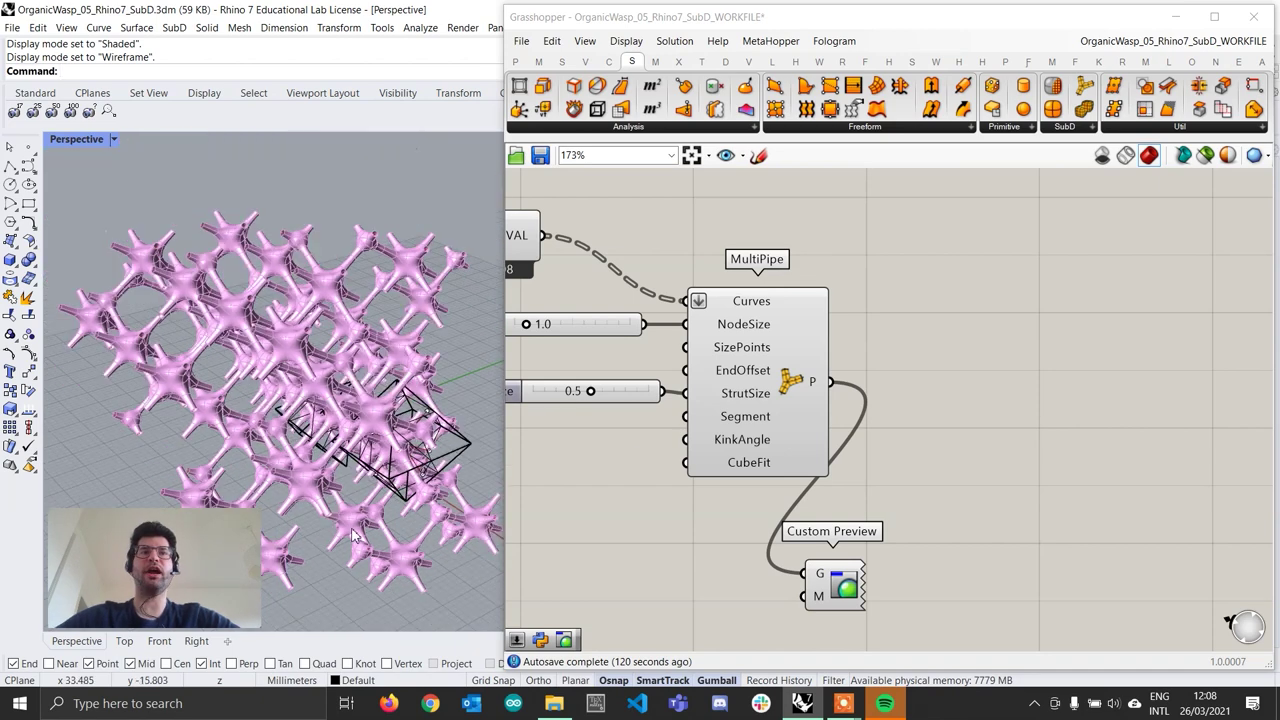
{"action": "scroll", "coordinate": [346, 501], "scroll_direction": "up", "scroll_amount": 6}
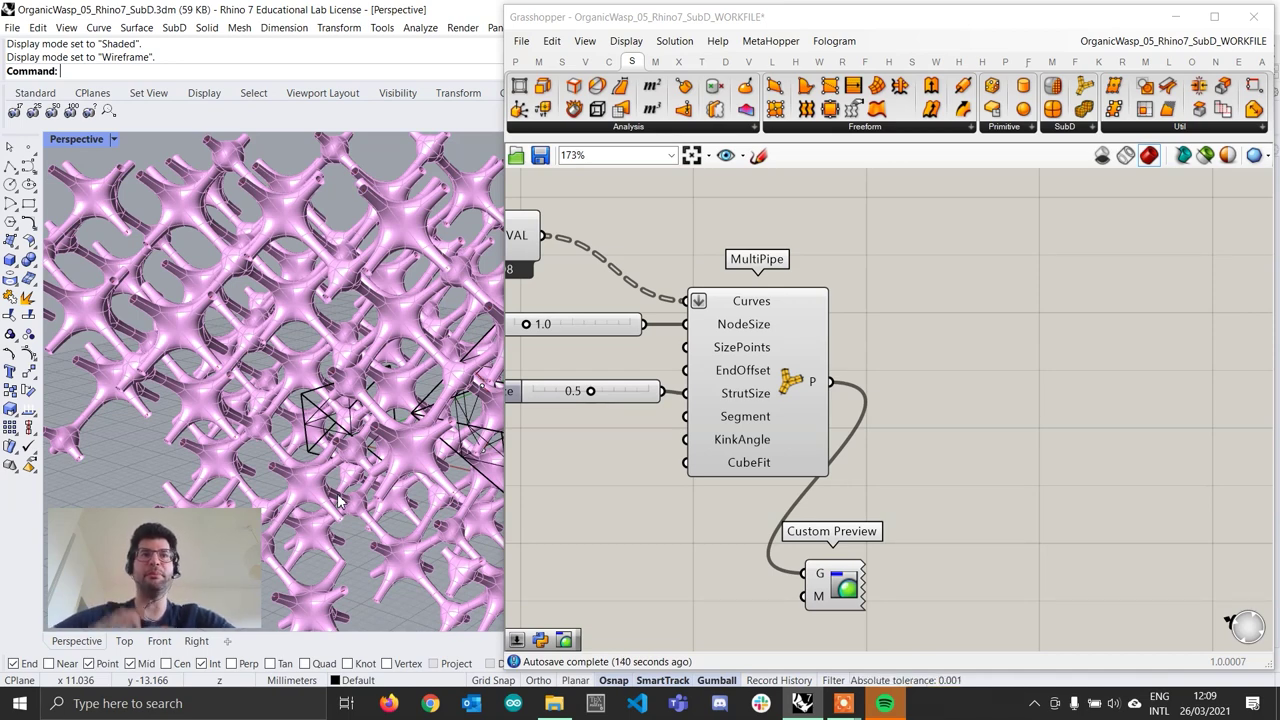
{"action": "scroll", "coordinate": [357, 411], "scroll_direction": "down", "scroll_amount": 5}
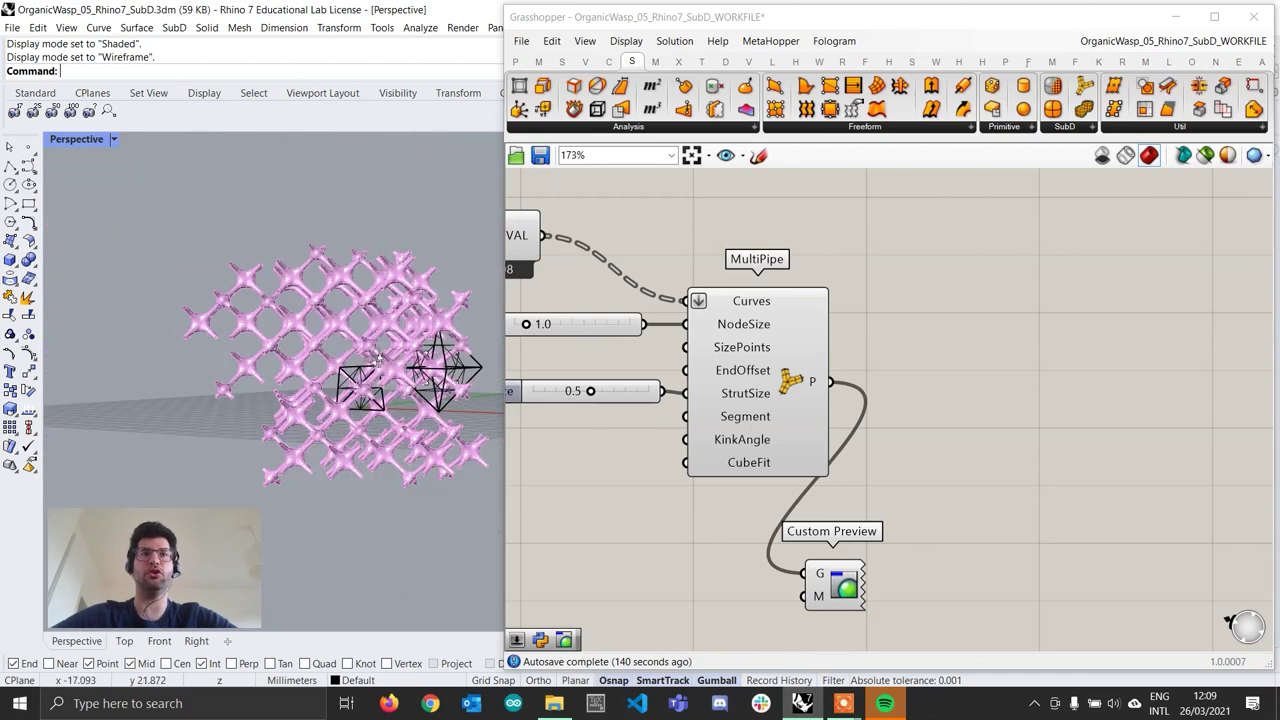
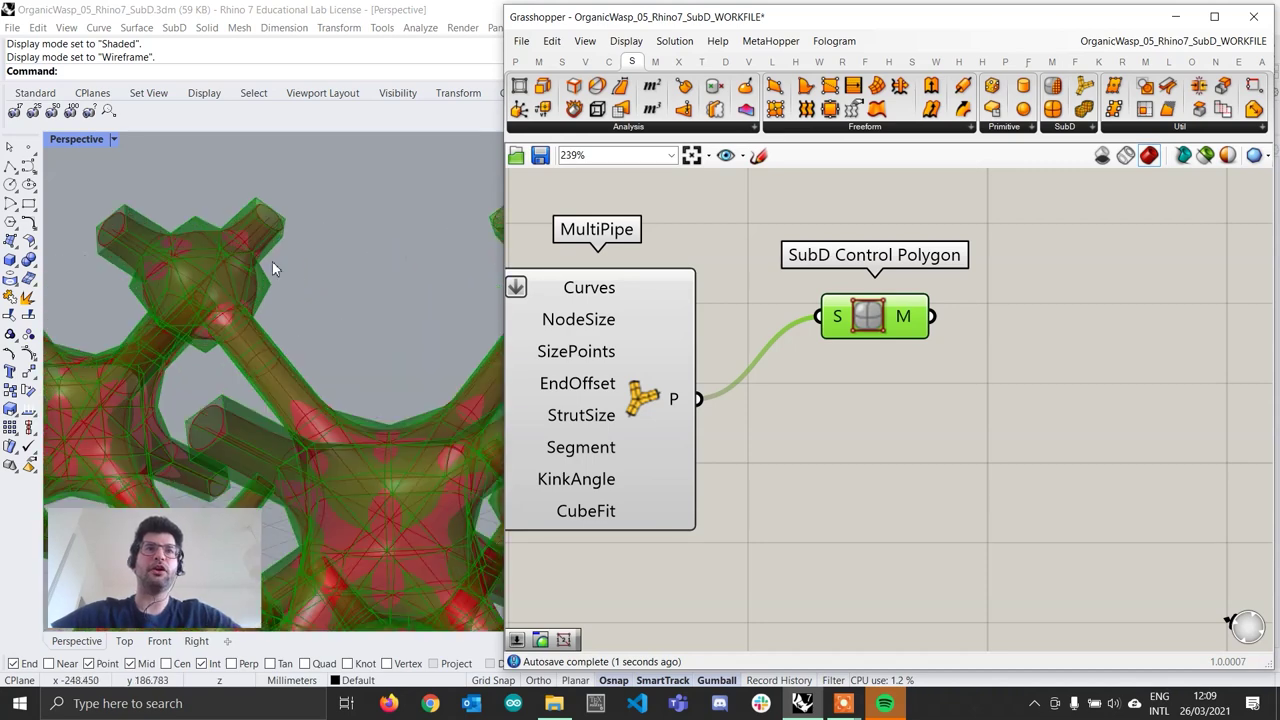
Step: Check the control mesh output of the SubD Control Polygon component and align the component with the MultiPipe output
{"action": "scroll", "coordinate": [279, 393], "scroll_direction": "down", "scroll_amount": 5}
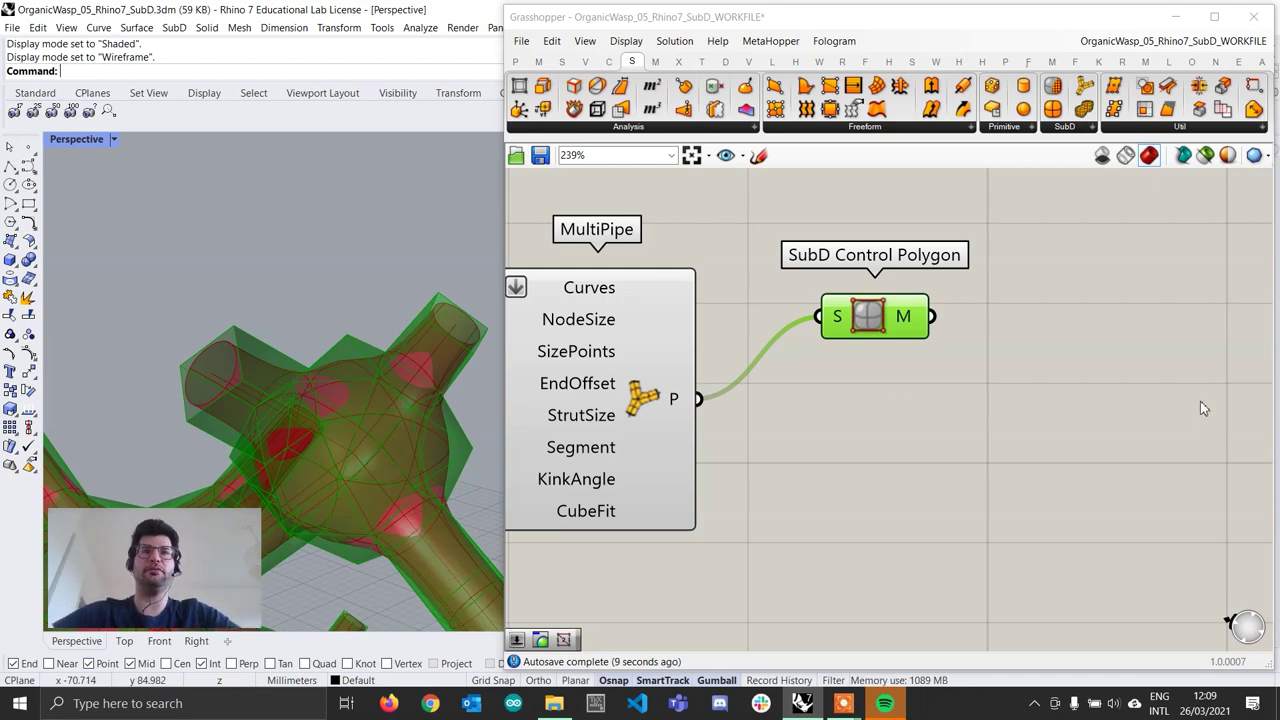
{"action": "scroll", "coordinate": [1185, 395], "scroll_direction": "down", "scroll_amount": 2}
{"action": "right_click_drag", "start_coordinate": [1170, 393], "coordinate": [973, 390]}
{"action": "scroll", "coordinate": [860, 341], "scroll_direction": "up", "scroll_amount": 2}
{"action": "left_click_drag", "start_coordinate": [737, 337], "coordinate": [748, 316]}
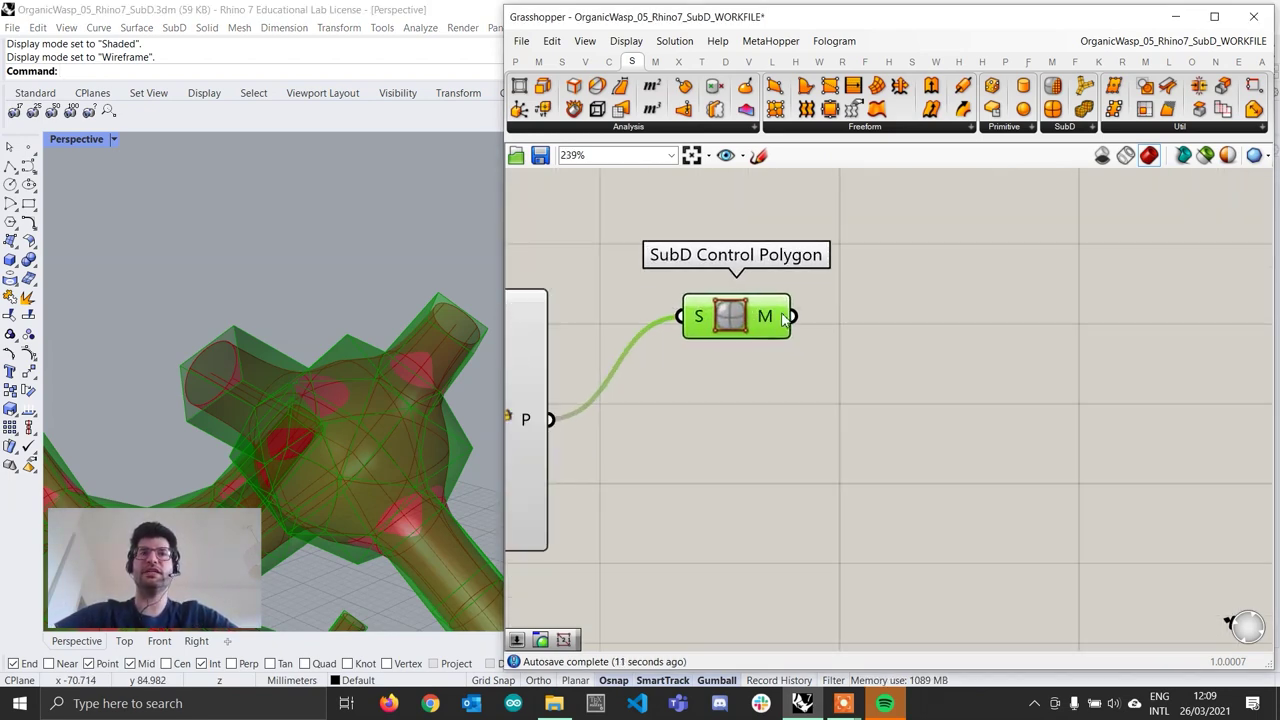
{"action": "mouse_move", "coordinate": [784, 318]}
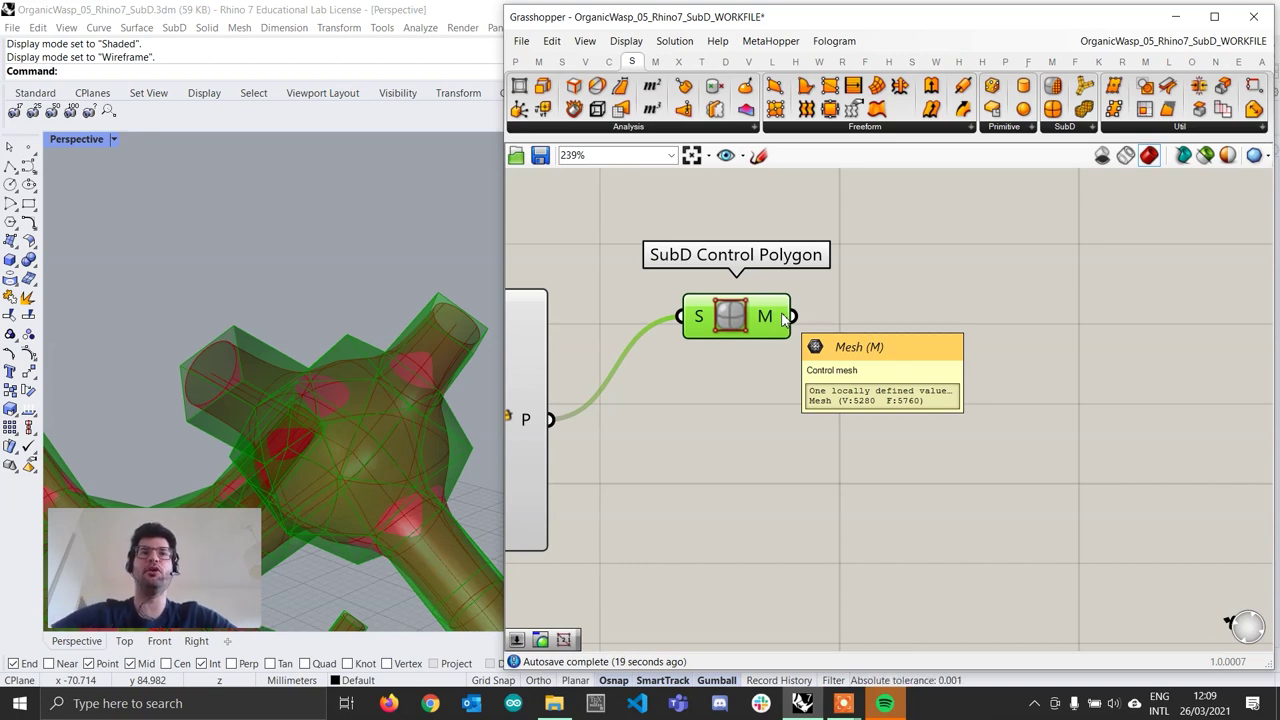
{"action": "left_click_drag", "start_coordinate": [740, 300], "coordinate": [740, 402]}
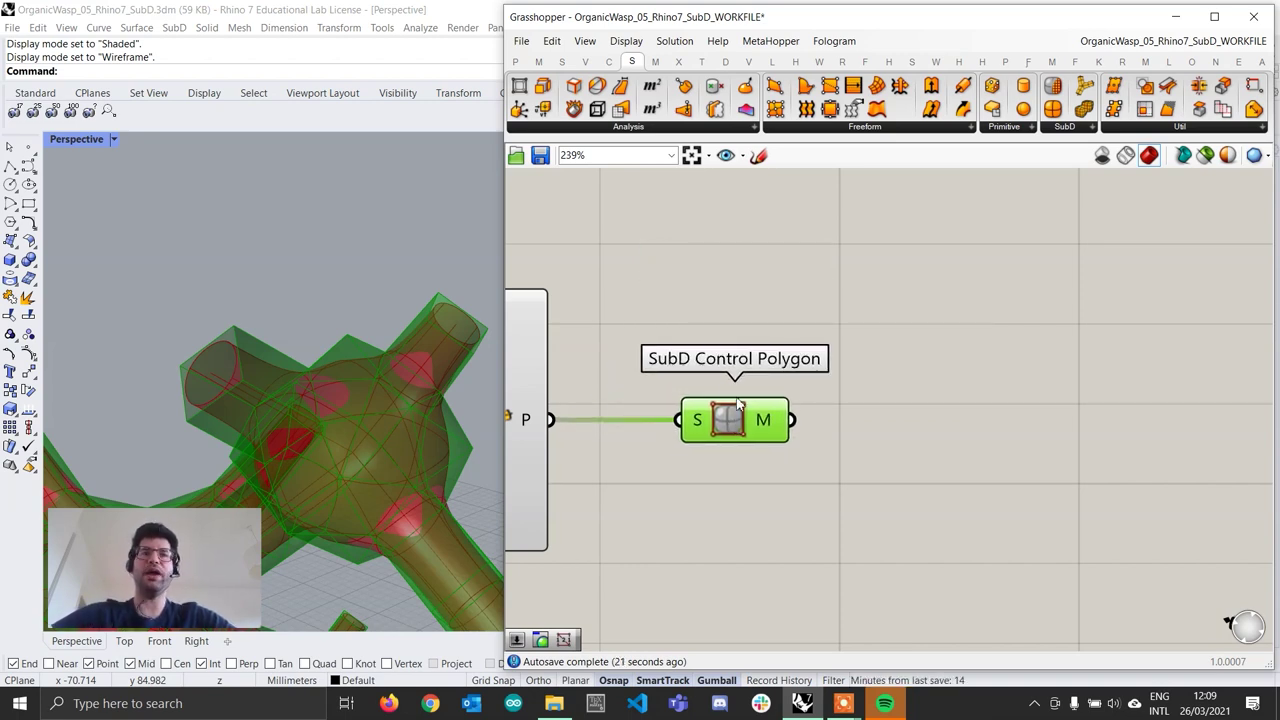
Step: Add a Mesh Edges component, feed it the mesh from SubD Control Polygon, and inspect the extracted edges on the structure
{"action": "scroll", "coordinate": [740, 403], "scroll_direction": "down", "scroll_amount": 3}
{"action": "scroll", "coordinate": [371, 366], "scroll_direction": "down", "scroll_amount": 5}
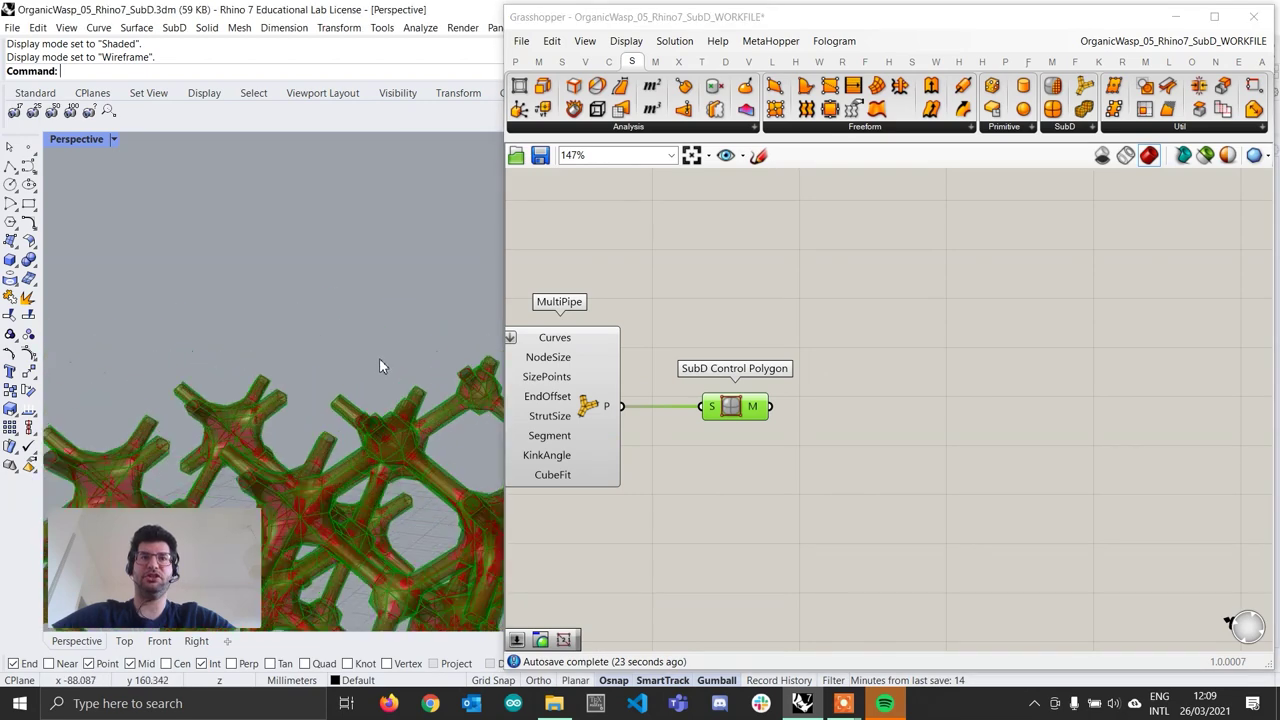
{"action": "scroll", "coordinate": [405, 470], "scroll_direction": "up", "scroll_amount": 4}
{"action": "scroll", "coordinate": [778, 438], "scroll_direction": "up", "scroll_amount": 2}
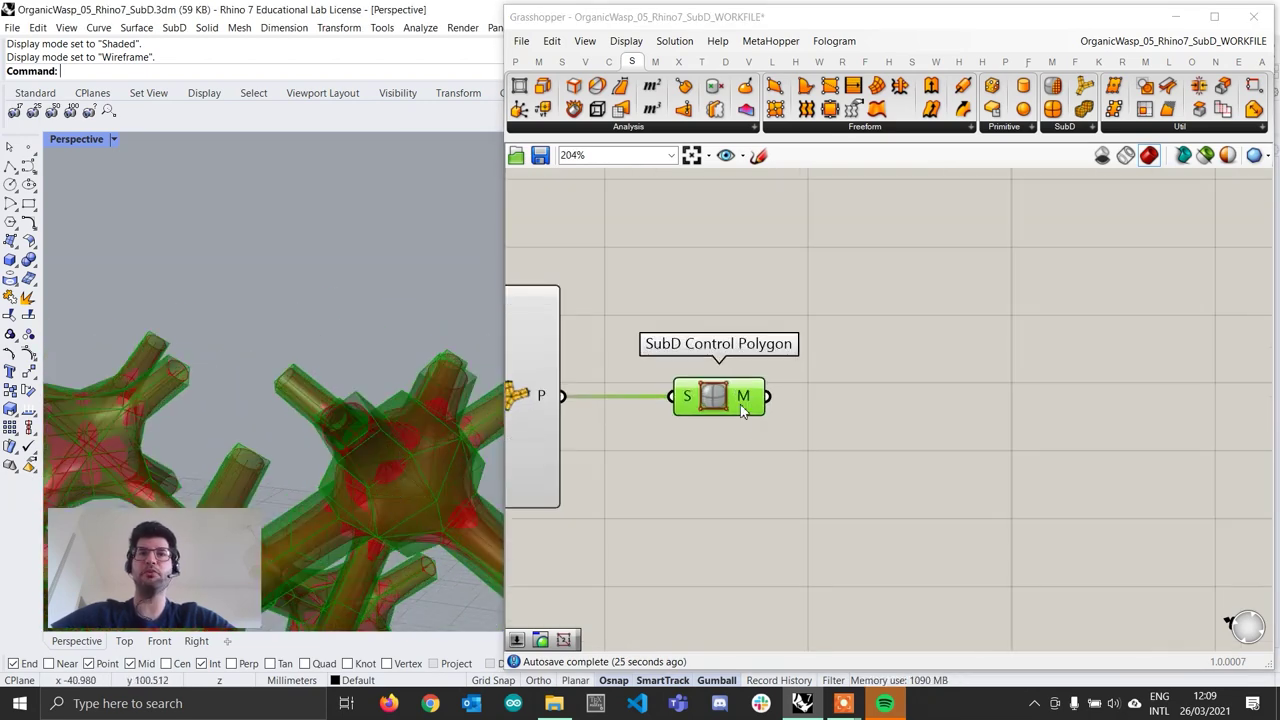
{"action": "double_click", "coordinate": [888, 447]}
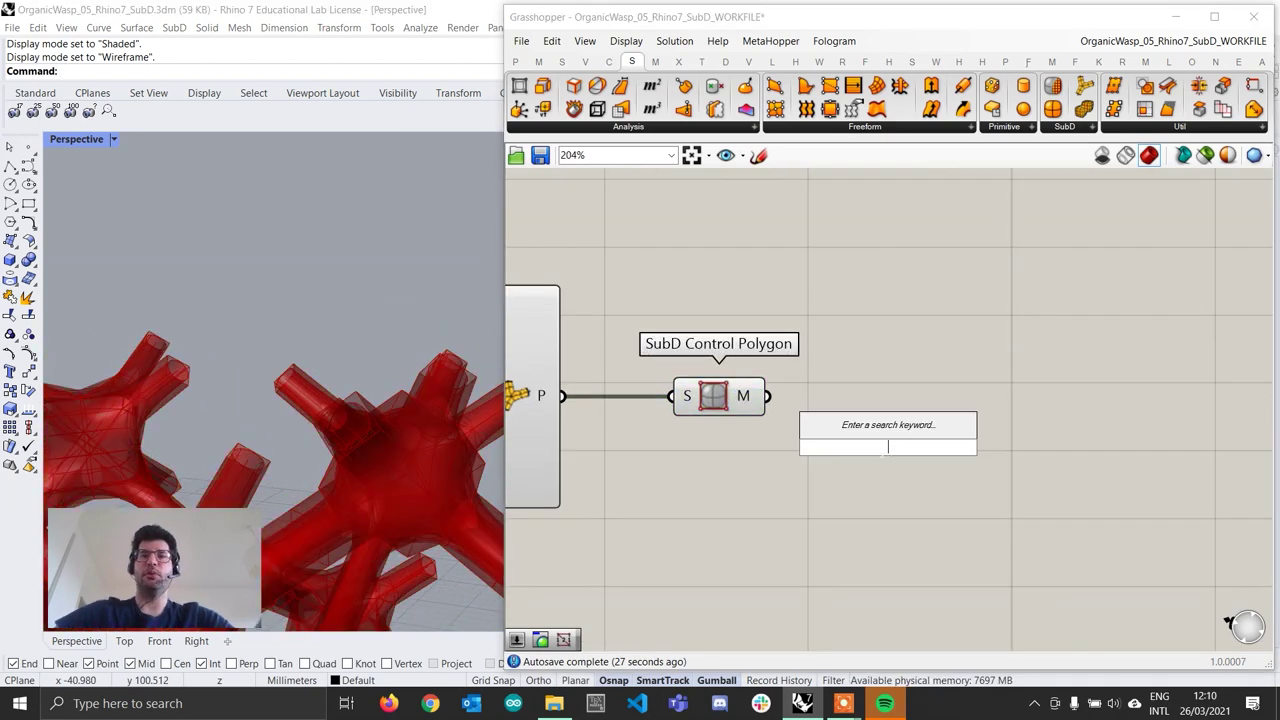
{"action": "type", "text": "mesh ed"}
{"action": "type", "text": "ges"}
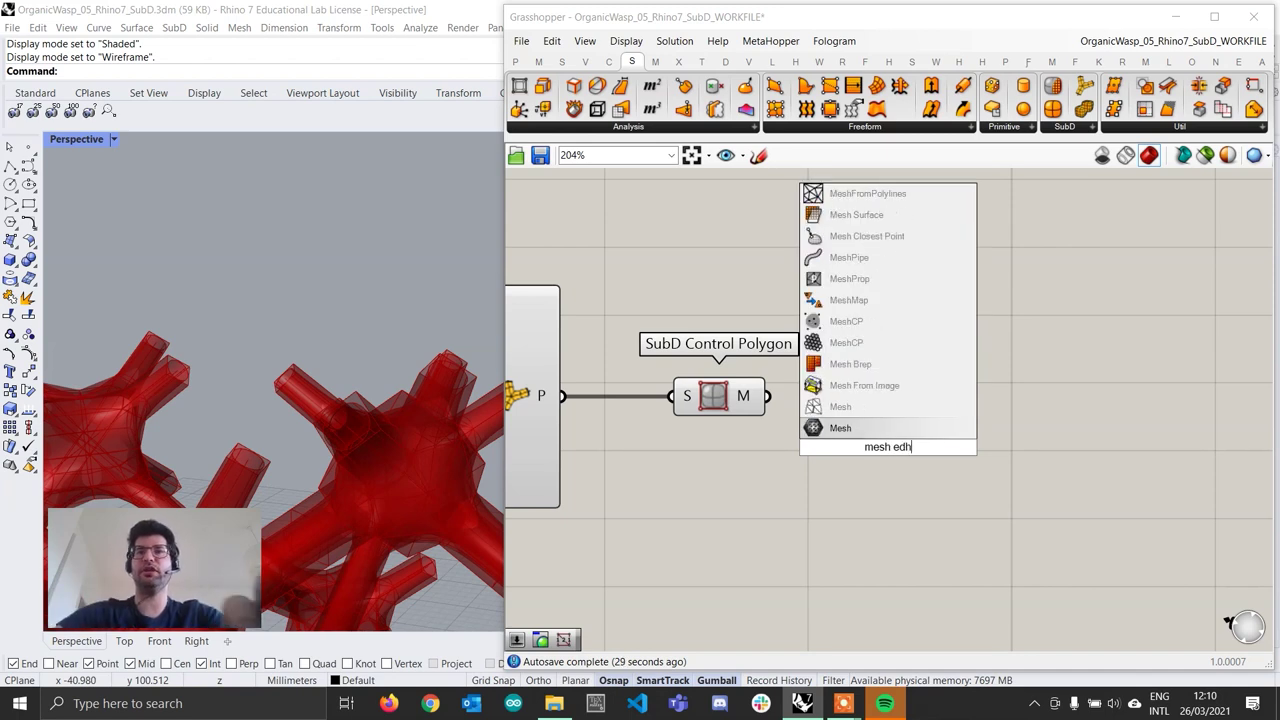
{"action": "key", "text": "Up"}
{"action": "key", "text": "Up"}
{"action": "key", "text": "Up"}
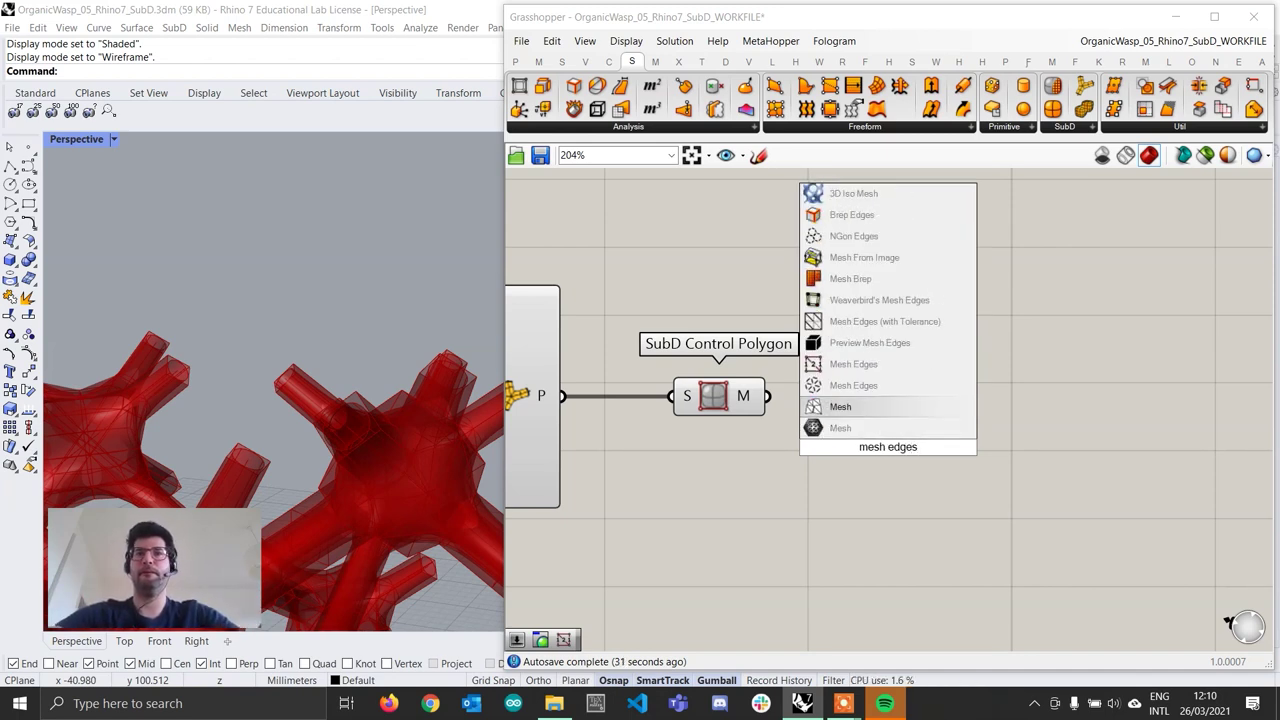
{"action": "key", "text": "Return"}
{"action": "left_click_drag", "start_coordinate": [767, 396], "coordinate": [883, 418]}
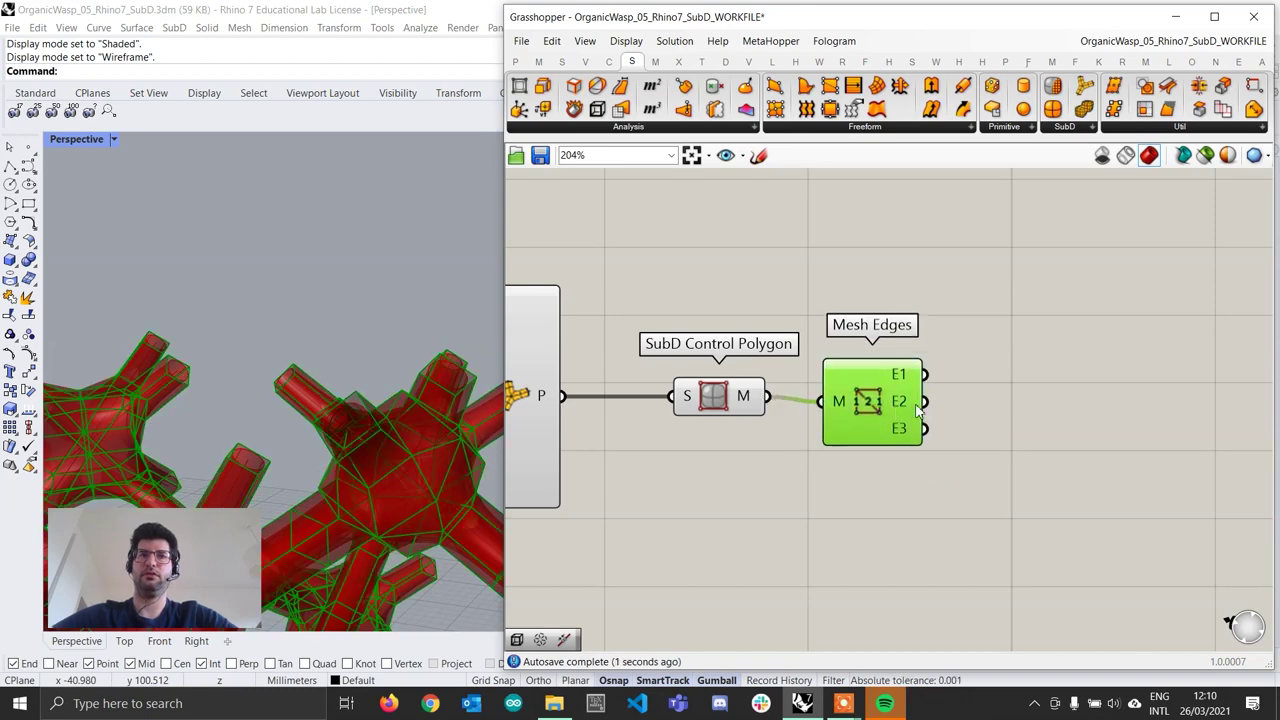
{"action": "scroll", "coordinate": [918, 403], "scroll_direction": "up", "scroll_amount": 1}
{"action": "scroll", "coordinate": [369, 436], "scroll_direction": "up", "scroll_amount": 8}
{"action": "scroll", "coordinate": [390, 424], "scroll_direction": "down", "scroll_amount": 10}
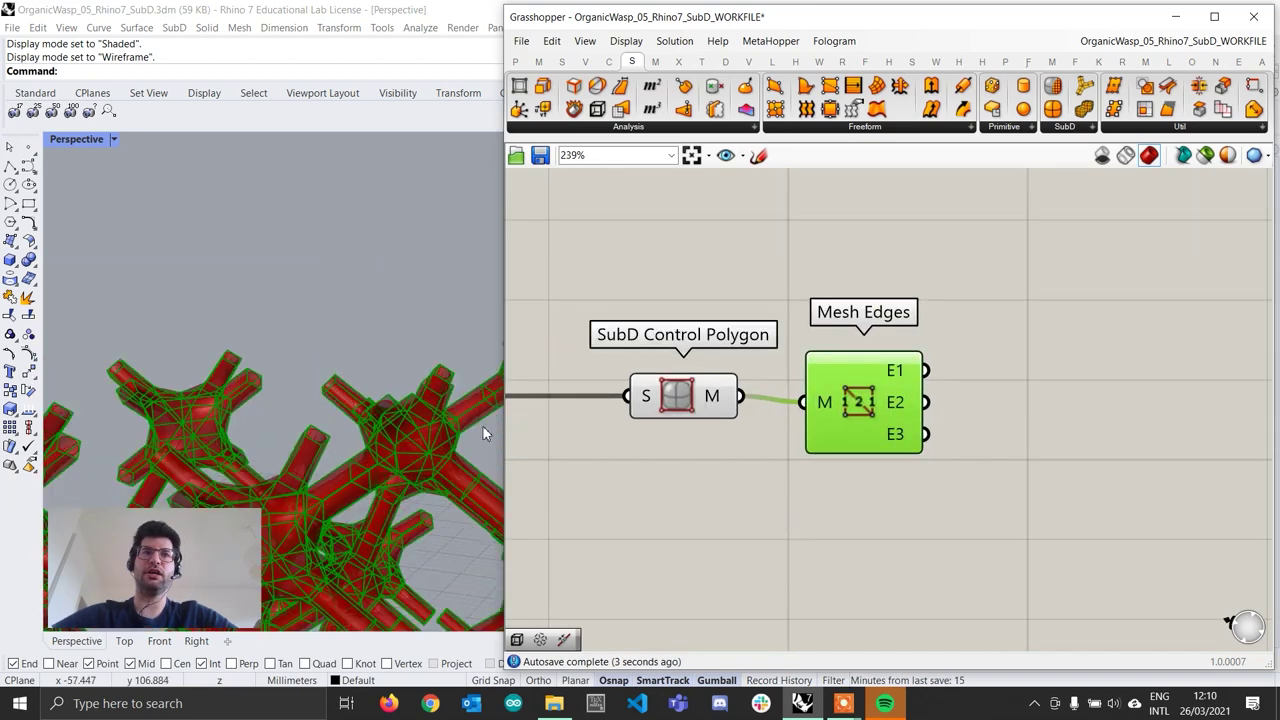
{"action": "scroll", "coordinate": [790, 440], "scroll_direction": "down", "scroll_amount": 2}
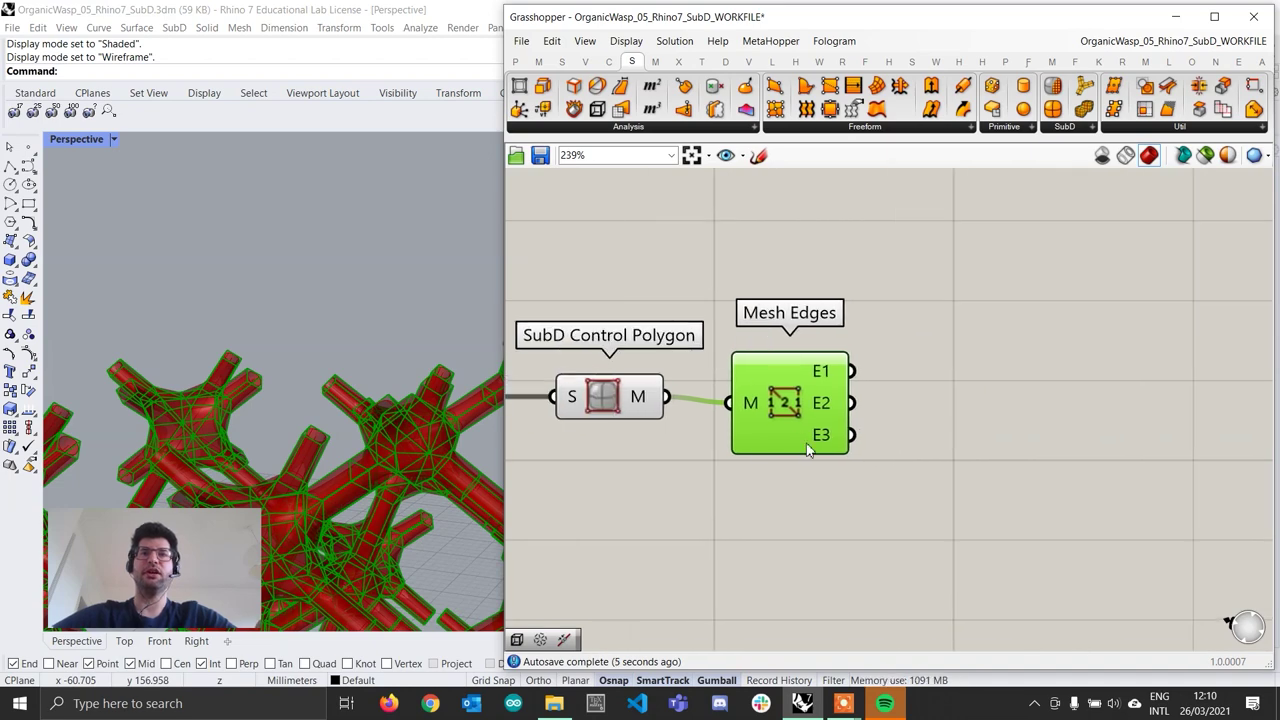
Step: Check the naked edges output of Mesh Edges and examine the open strut ends of the control mesh up close
{"action": "left_click_drag", "start_coordinate": [812, 415], "coordinate": [826, 410]}
{"action": "mouse_move", "coordinate": [838, 397]}
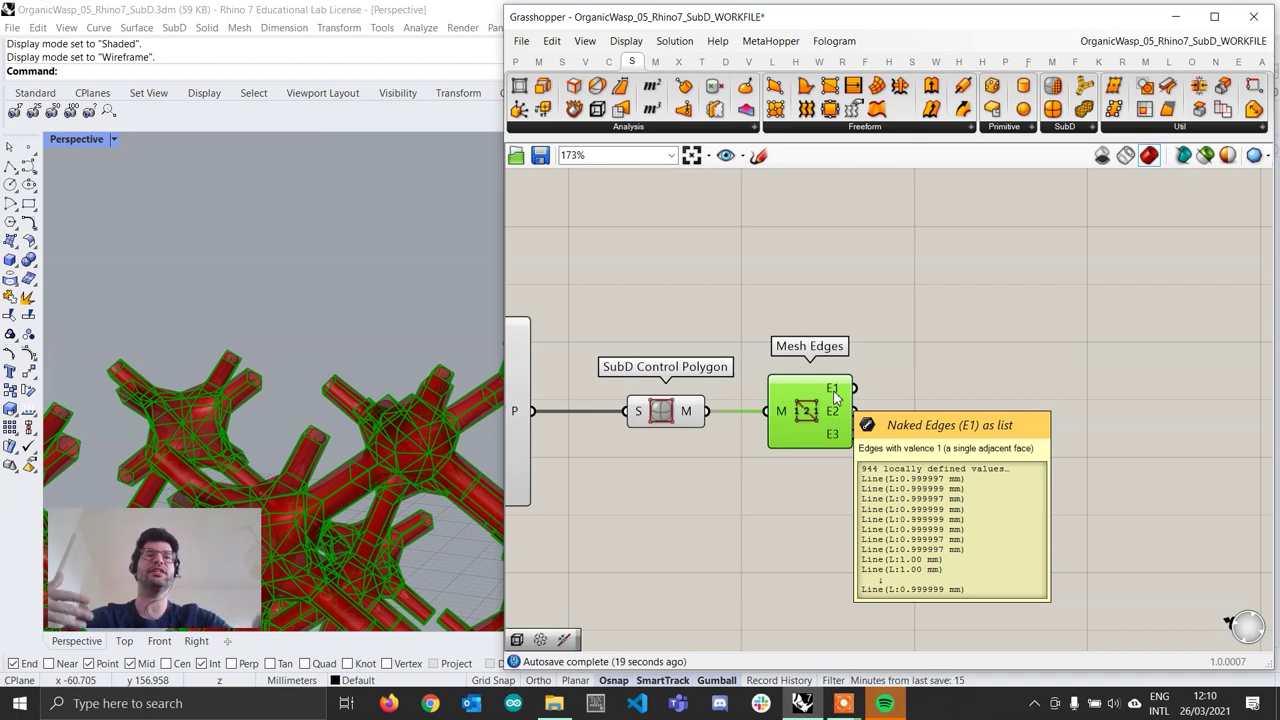
{"action": "scroll", "coordinate": [404, 366], "scroll_direction": "up", "scroll_amount": 5}
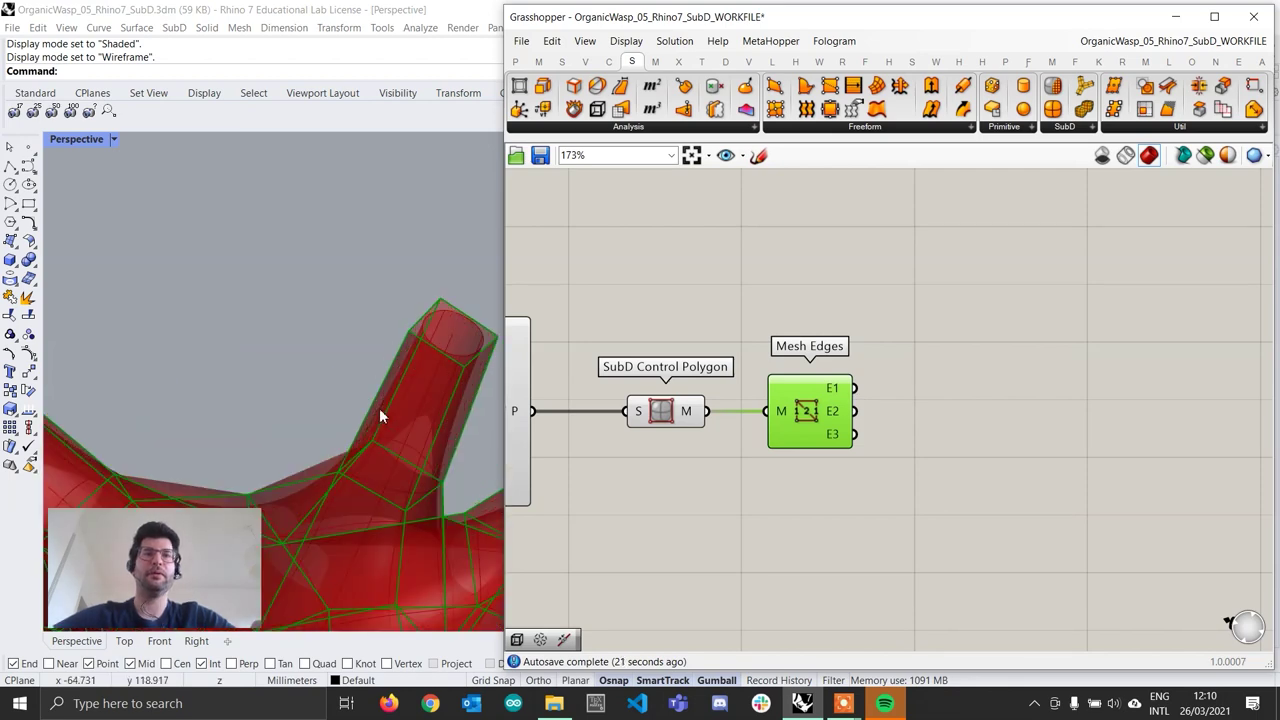
{"action": "scroll", "coordinate": [379, 408], "scroll_direction": "down", "scroll_amount": 3}
{"action": "scroll", "coordinate": [390, 398], "scroll_direction": "up", "scroll_amount": 6}
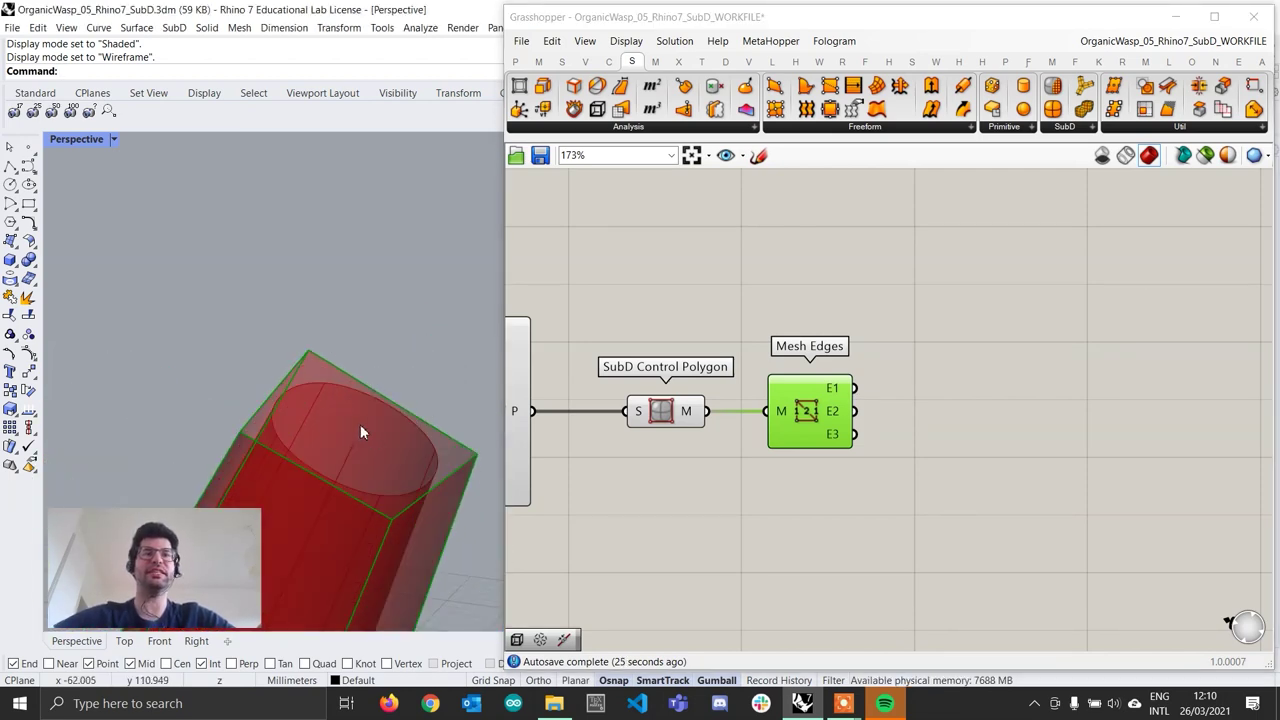
{"action": "scroll", "coordinate": [352, 410], "scroll_direction": "down", "scroll_amount": 3}
{"action": "scroll", "coordinate": [328, 351], "scroll_direction": "up", "scroll_amount": 3}
{"action": "scroll", "coordinate": [322, 320], "scroll_direction": "down", "scroll_amount": 3}
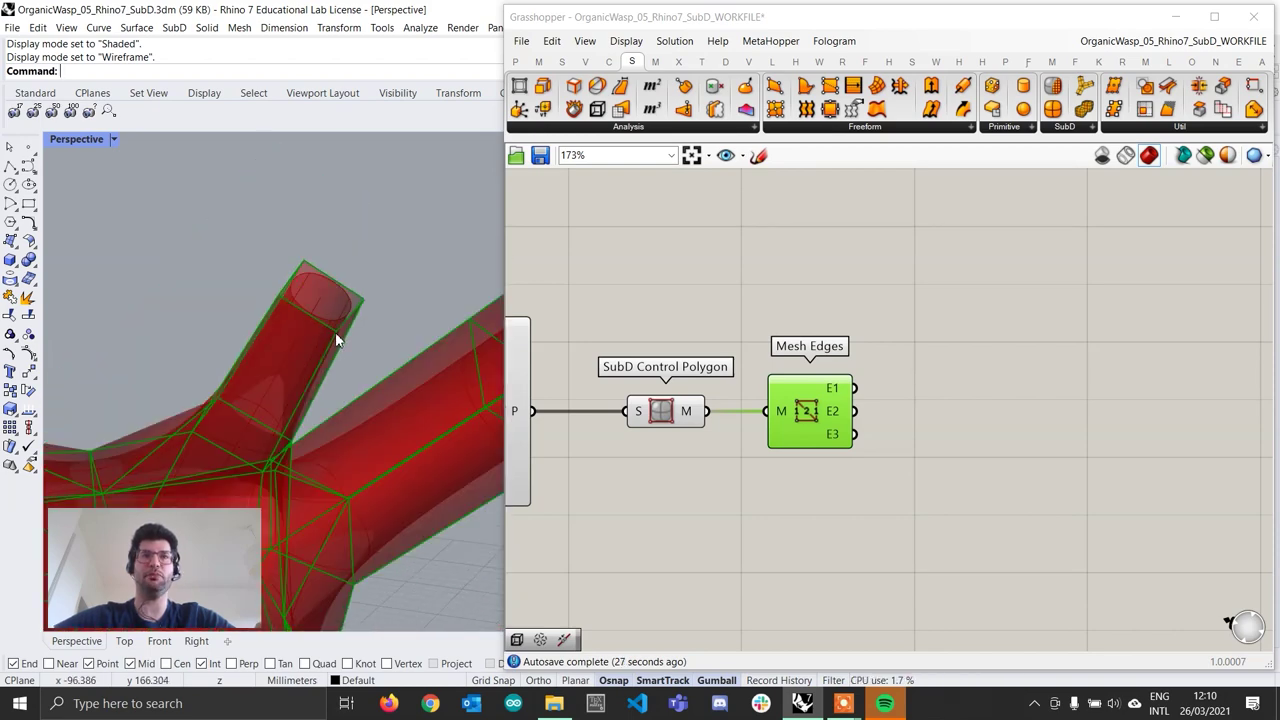
{"action": "scroll", "coordinate": [335, 340], "scroll_direction": "down", "scroll_amount": 3}
Step: Add a Join Curves component after Mesh Edges and feed it the naked edges (E1)
{"action": "left_click_drag", "start_coordinate": [815, 415], "coordinate": [798, 415]}
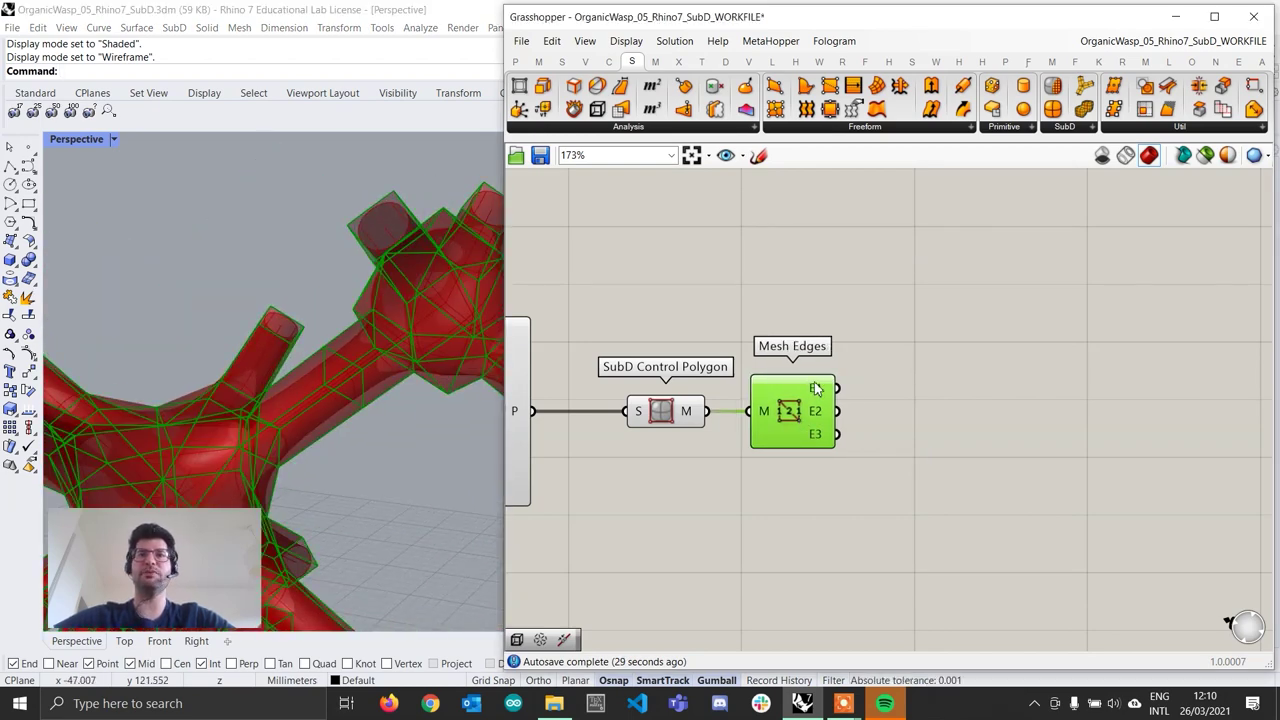
{"action": "double_click", "coordinate": [920, 392]}
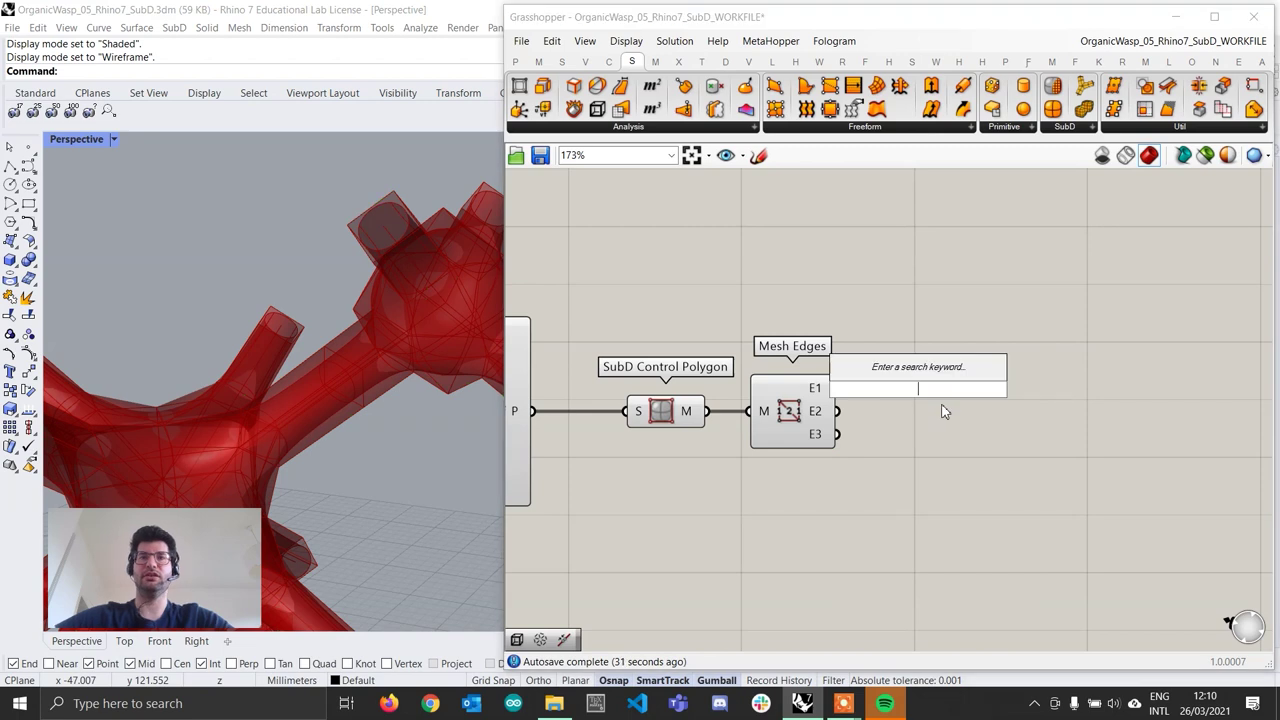
{"action": "type", "text": "join"}
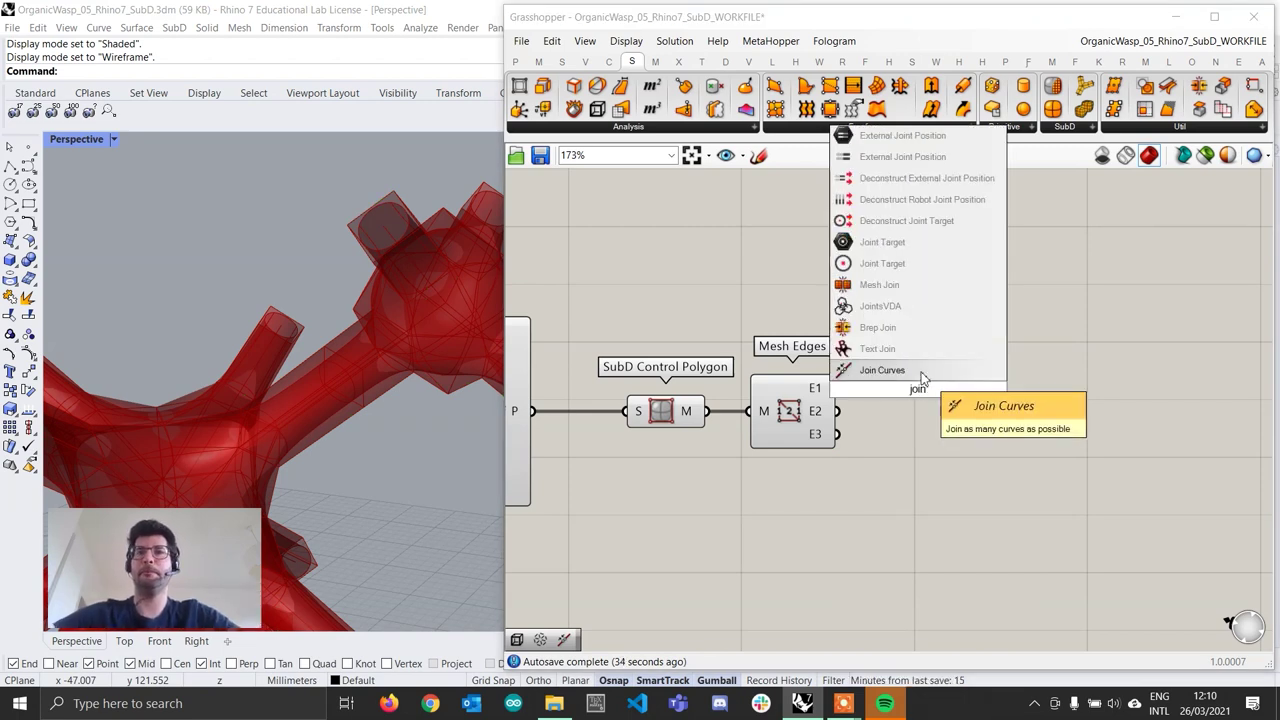
{"action": "left_click", "coordinate": [882, 370]}
{"action": "left_click_drag", "start_coordinate": [836, 389], "coordinate": [931, 400]}
Step: Examine the joined boundary curves at the open strut ends, both up close and across the whole structure
{"action": "scroll", "coordinate": [349, 306], "scroll_direction": "down", "scroll_amount": 5}
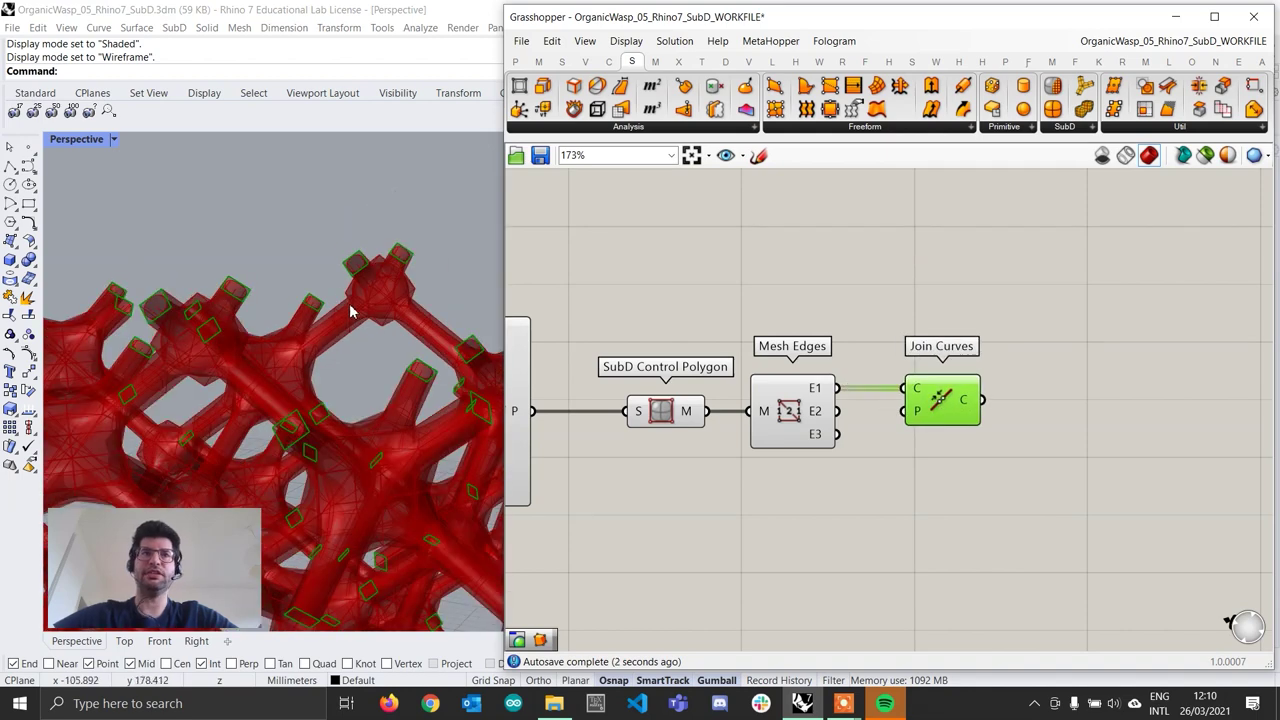
{"action": "scroll", "coordinate": [349, 413], "scroll_direction": "up", "scroll_amount": 5}
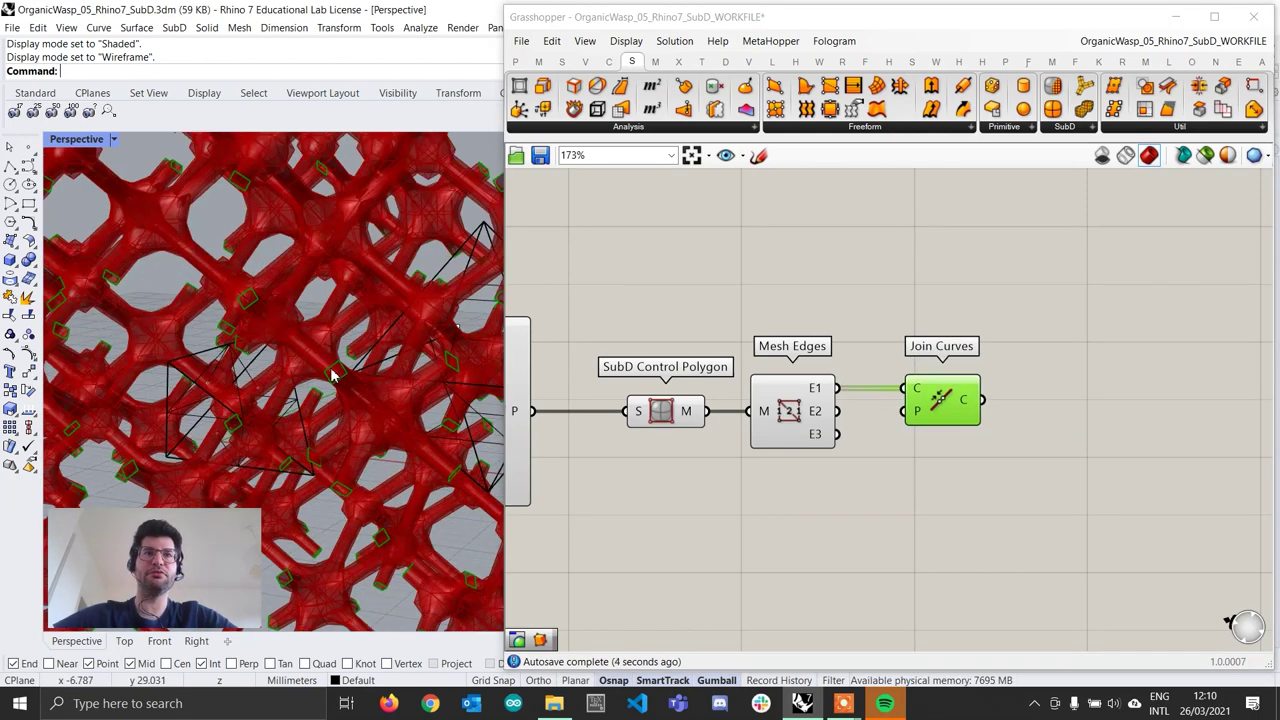
{"action": "scroll", "coordinate": [248, 310], "scroll_direction": "up", "scroll_amount": 3}
{"action": "right_click_drag", "start_coordinate": [214, 478], "coordinate": [420, 348], "text": "shift"}
{"action": "scroll", "coordinate": [286, 382], "scroll_direction": "up", "scroll_amount": 2}
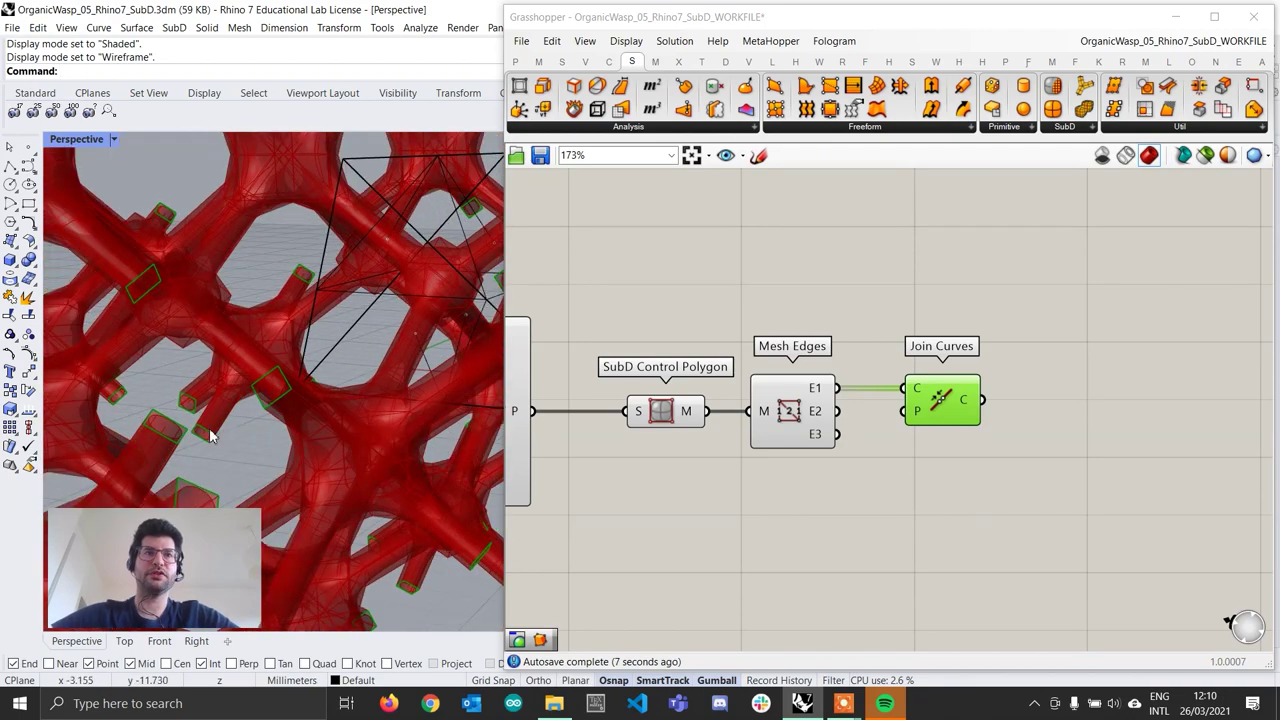
{"action": "scroll", "coordinate": [288, 384], "scroll_direction": "up", "scroll_amount": 3}
{"action": "right_click_drag", "start_coordinate": [265, 426], "coordinate": [308, 400], "text": "shift"}
{"action": "scroll", "coordinate": [345, 378], "scroll_direction": "down", "scroll_amount": 6}
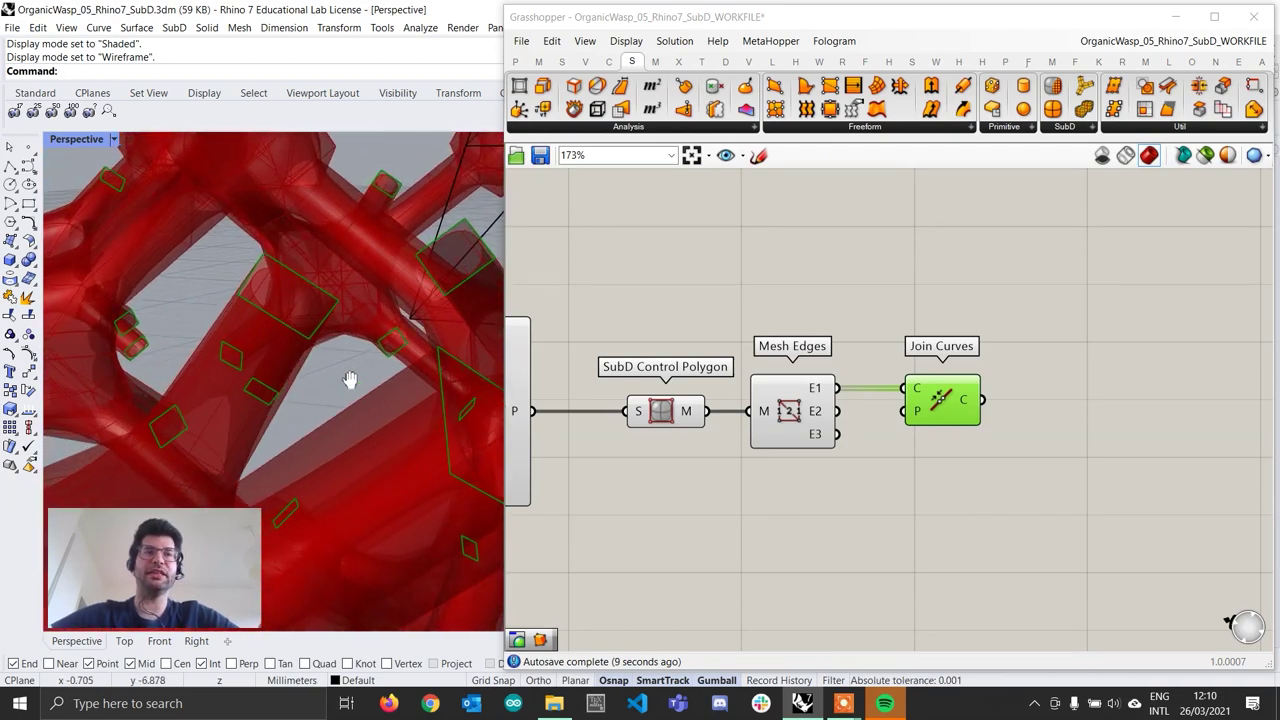
{"action": "scroll", "coordinate": [340, 485], "scroll_direction": "up", "scroll_amount": 2}
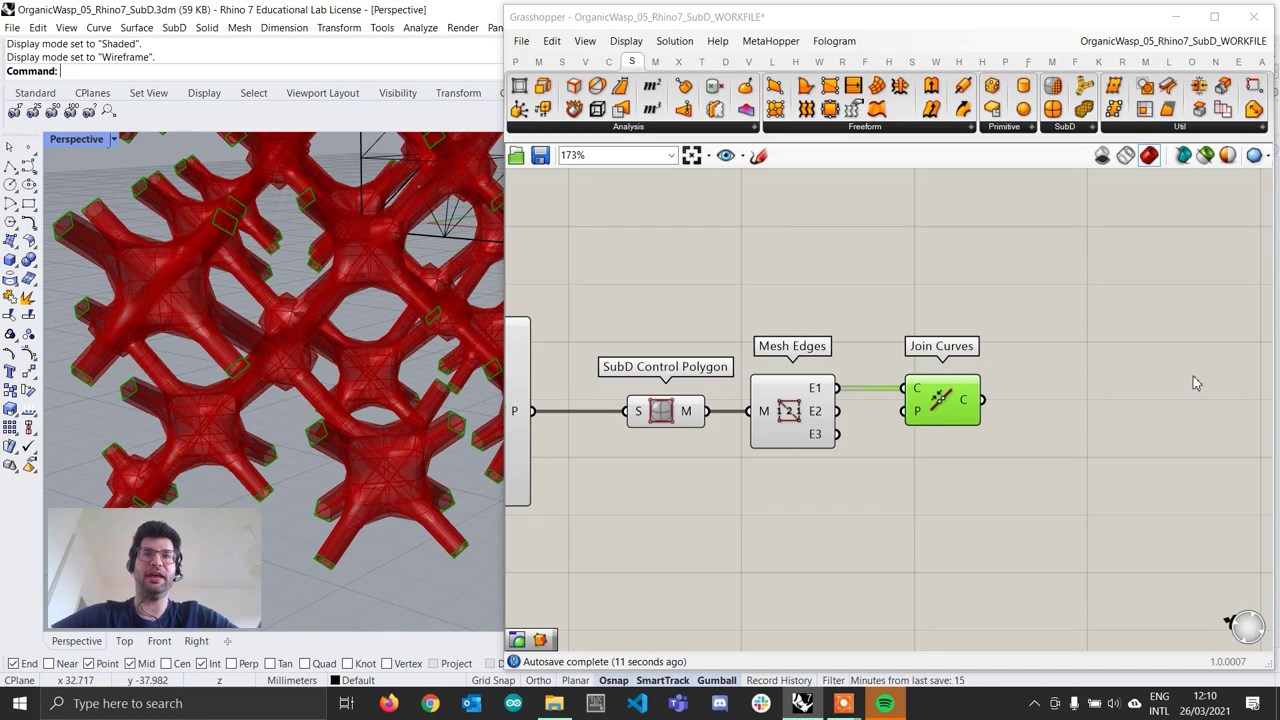
Step: Align Join Curves with Mesh Edges and move both components up above the level of SubD Control Polygon
{"action": "right_click_drag", "start_coordinate": [1078, 407], "coordinate": [898, 400]}
{"action": "left_click_drag", "start_coordinate": [767, 396], "coordinate": [755, 396]}
{"action": "mouse_move", "coordinate": [779, 397]}
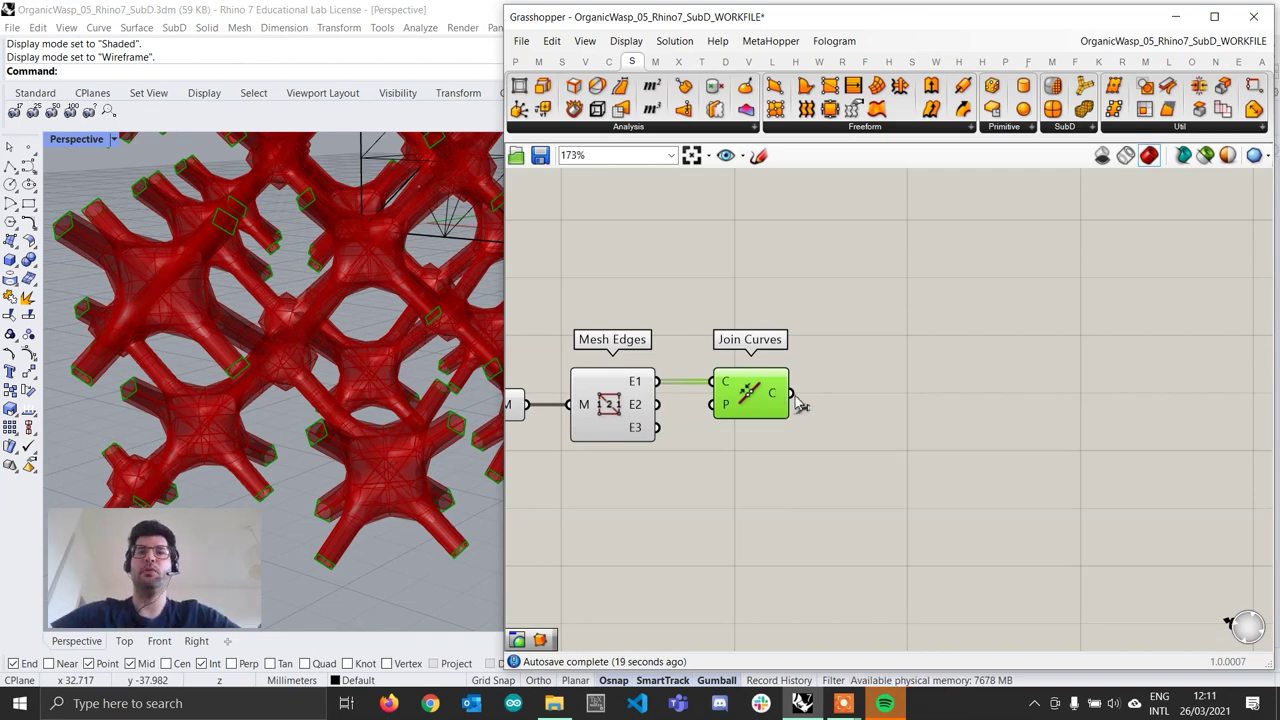
{"action": "double_click", "coordinate": [888, 403]}
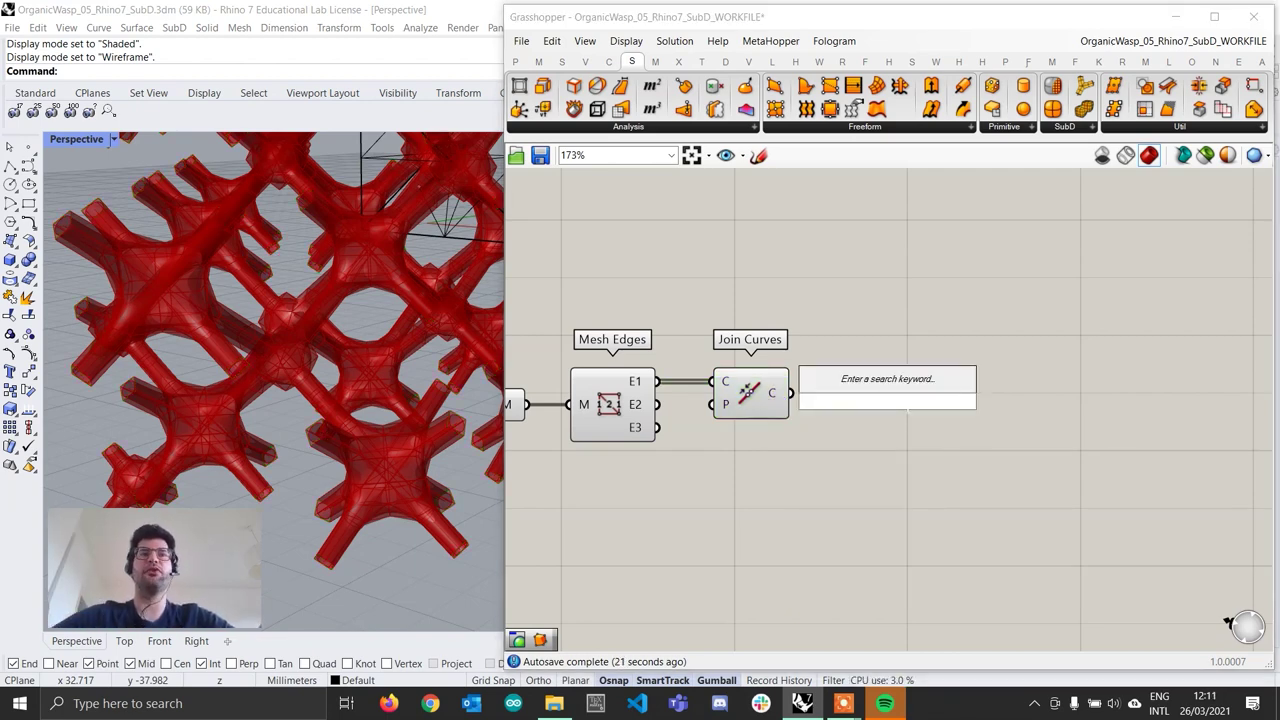
{"action": "left_click_drag", "start_coordinate": [920, 520], "coordinate": [652, 321]}
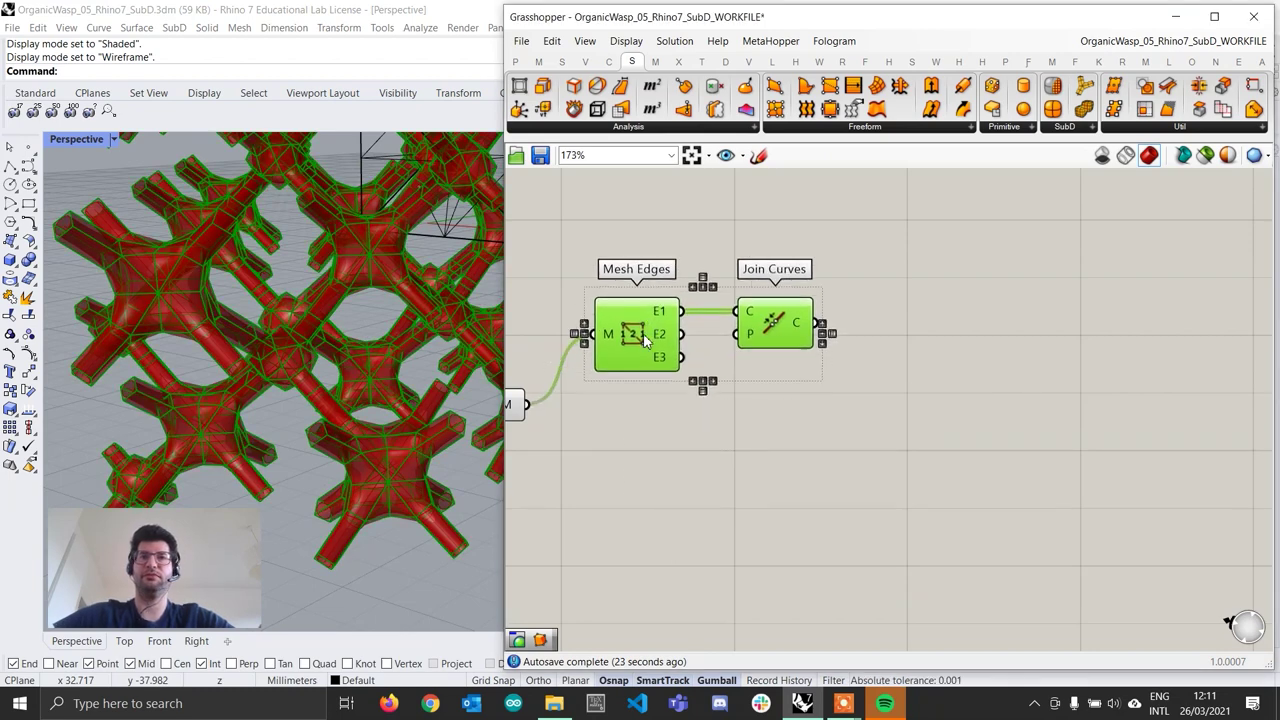
{"action": "right_click_drag", "start_coordinate": [898, 355], "coordinate": [1025, 380]}
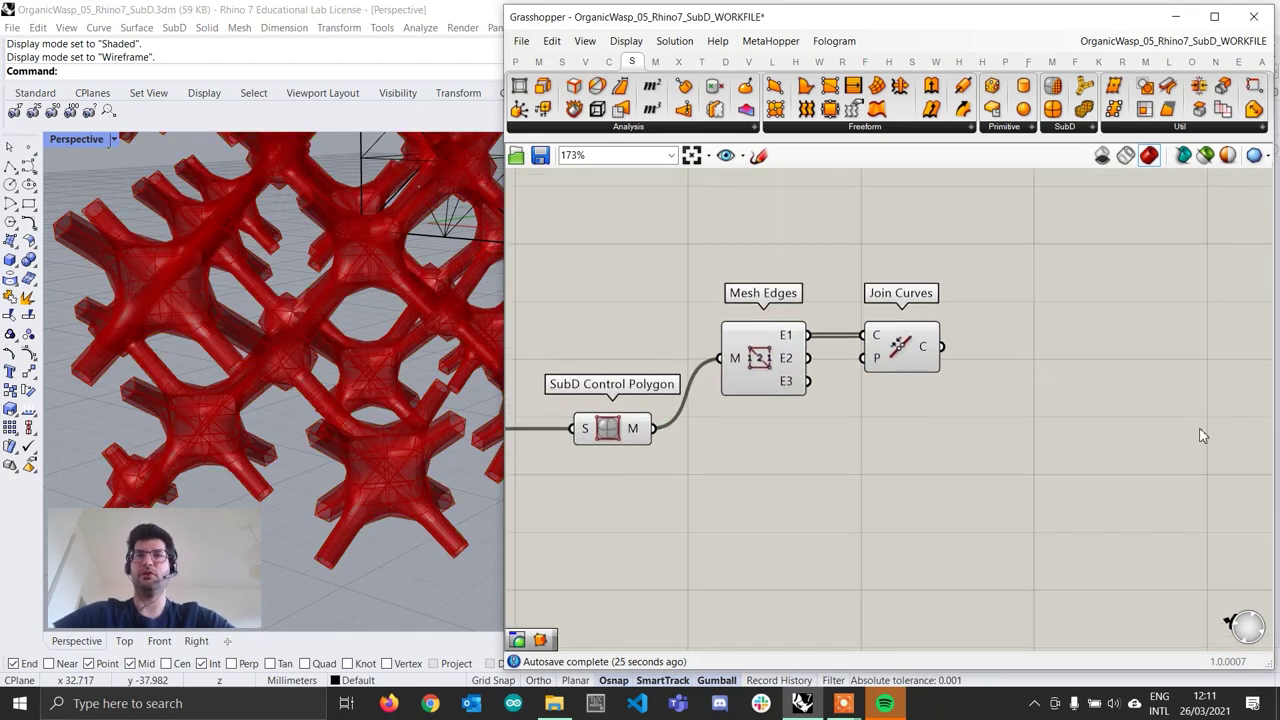
Step: Add a Simple Mesh component, connect the joined curves to its B input, and align it with Join Curves
{"action": "double_click", "coordinate": [997, 339]}
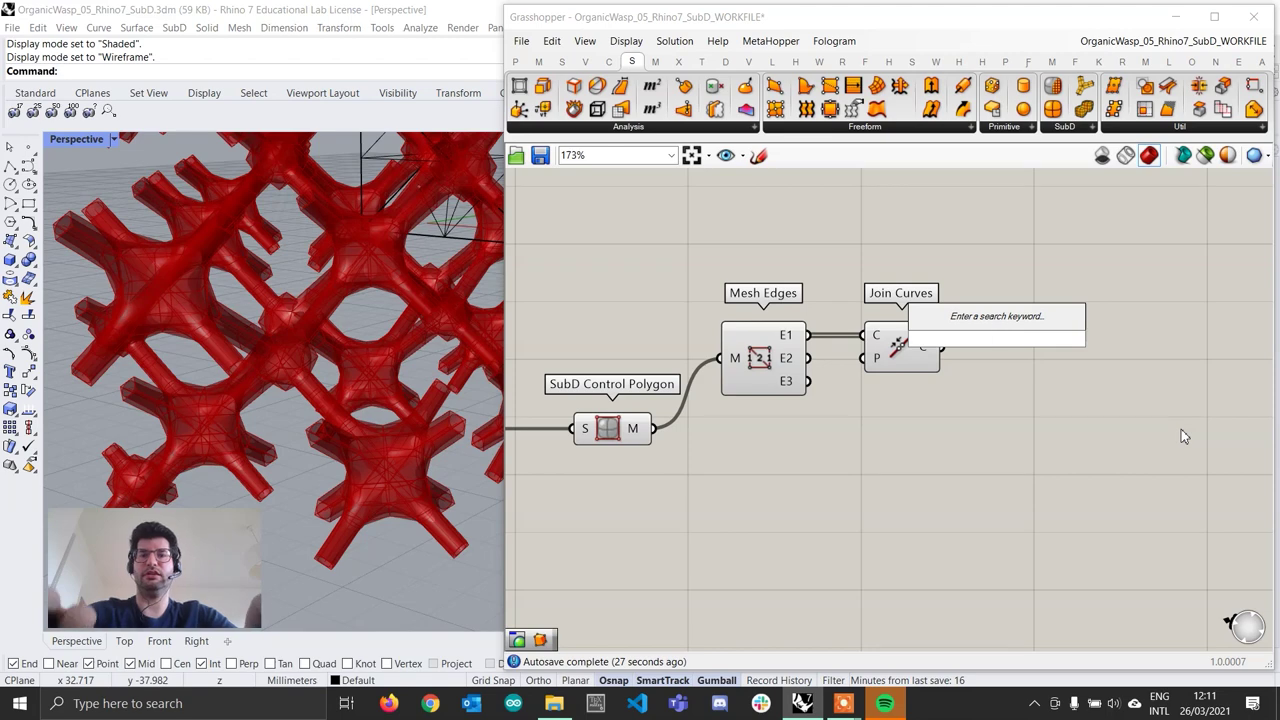
{"action": "type", "text": "simple me"}
{"action": "key", "text": "Return"}
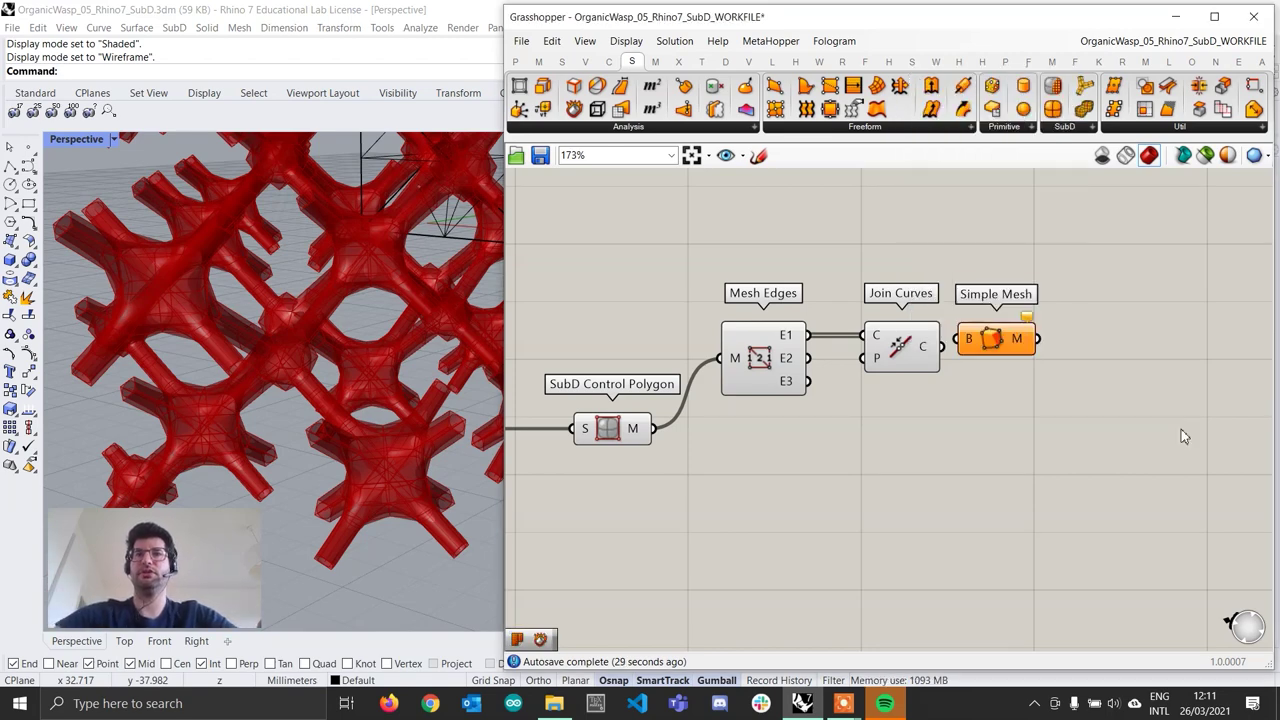
{"action": "left_click_drag", "start_coordinate": [957, 349], "coordinate": [958, 341]}
{"action": "left_click_drag", "start_coordinate": [1005, 349], "coordinate": [1033, 357]}
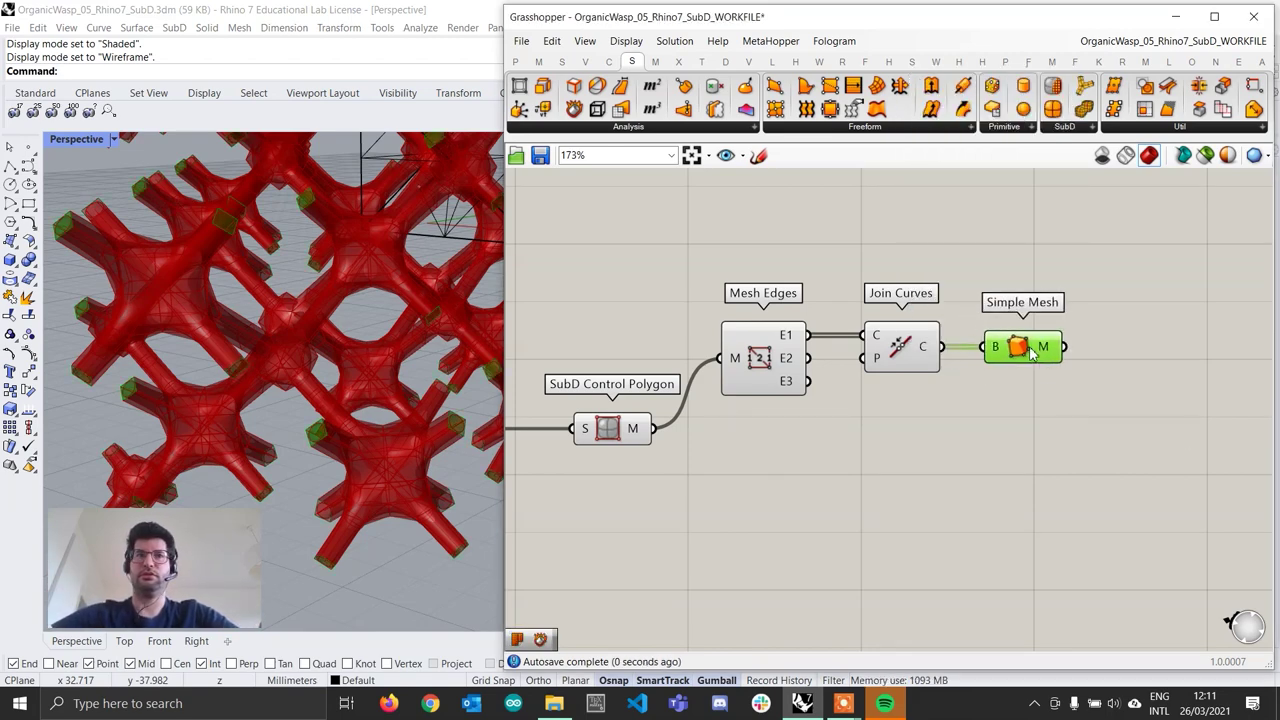
Step: Inspect the cap meshes on the strut ends and compare the Simple Mesh output with the SubD Control Polygon mesh
{"action": "scroll", "coordinate": [294, 349], "scroll_direction": "down", "scroll_amount": 5}
{"action": "right_click_drag", "start_coordinate": [294, 349], "coordinate": [321, 374]}
{"action": "scroll", "coordinate": [321, 374], "scroll_direction": "up", "scroll_amount": 8}
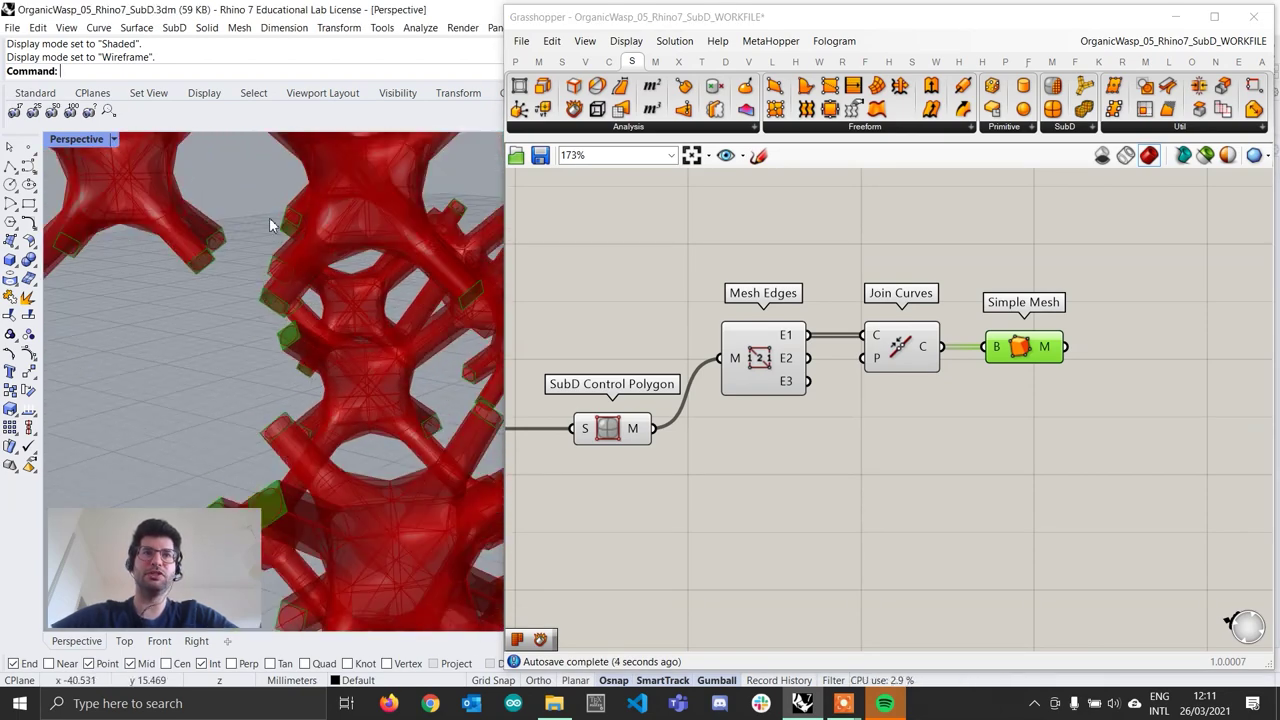
{"action": "scroll", "coordinate": [269, 217], "scroll_direction": "down", "scroll_amount": 6}
{"action": "right_click_drag", "start_coordinate": [269, 217], "coordinate": [370, 320], "text": "shift"}
{"action": "scroll", "coordinate": [247, 252], "scroll_direction": "down", "scroll_amount": 5}
{"action": "scroll", "coordinate": [300, 270], "scroll_direction": "up", "scroll_amount": 2}
{"action": "scroll", "coordinate": [362, 330], "scroll_direction": "down", "scroll_amount": 1}
{"action": "scroll", "coordinate": [355, 322], "scroll_direction": "down", "scroll_amount": 2}
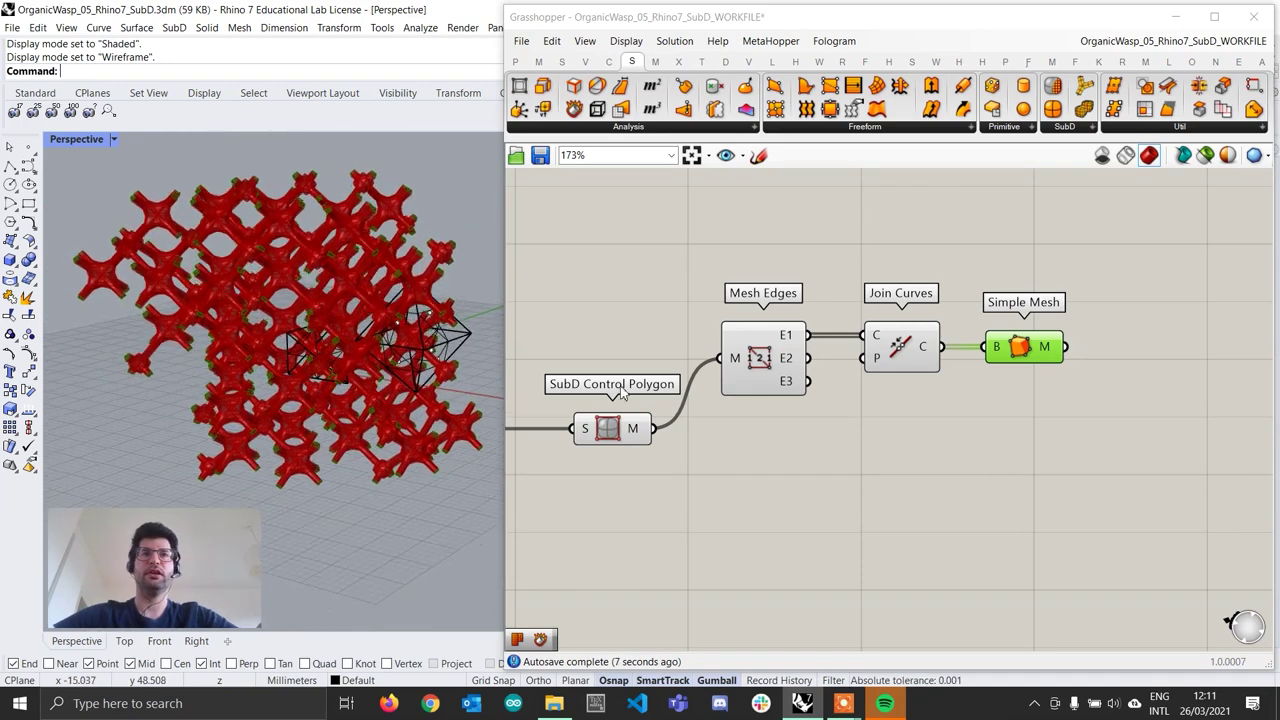
{"action": "left_click", "coordinate": [1061, 451]}
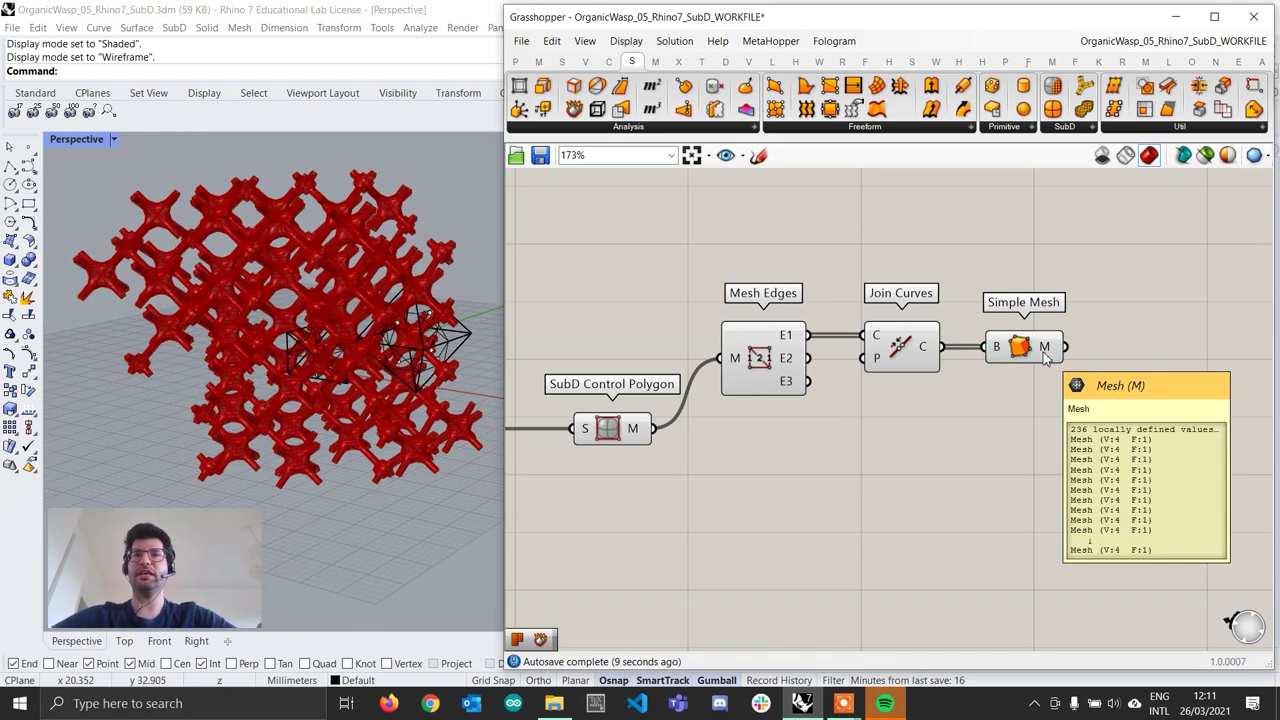
{"action": "left_click", "coordinate": [612, 428]}
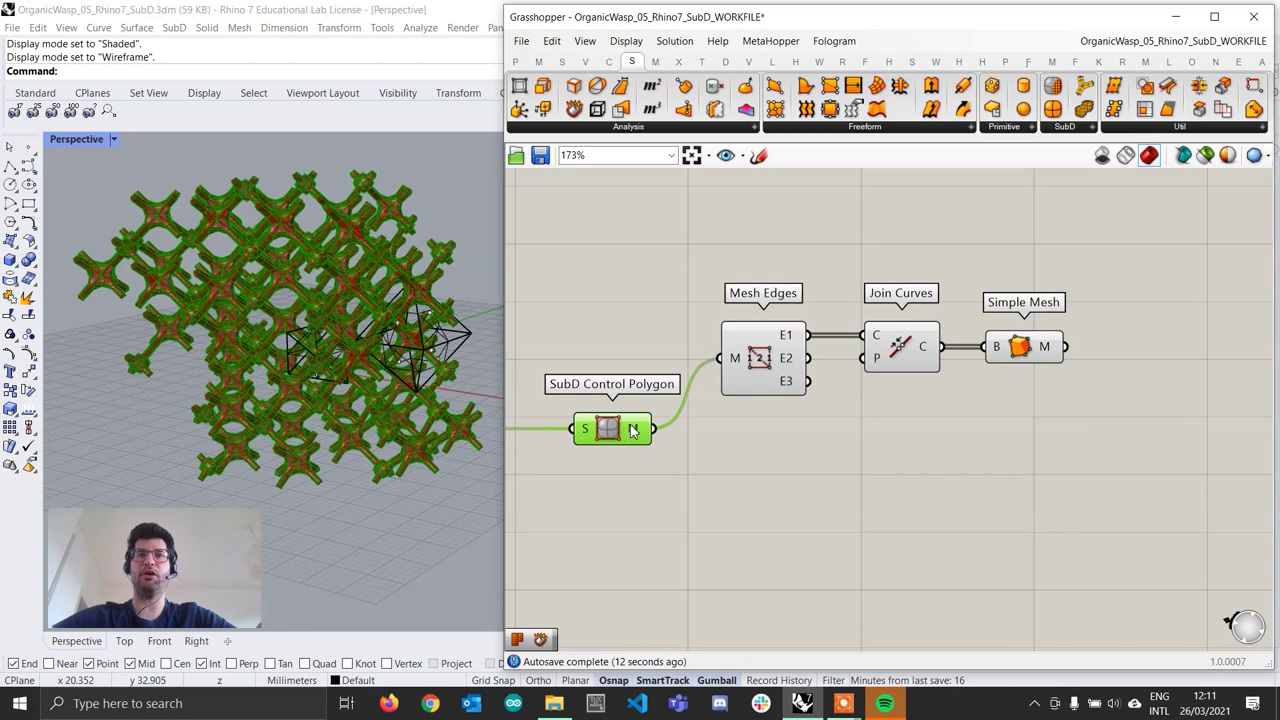
Step: Add a Mesh Join component and feed it both the Simple Mesh caps and the SubD Control Polygon mesh
{"action": "double_click", "coordinate": [1094, 464]}
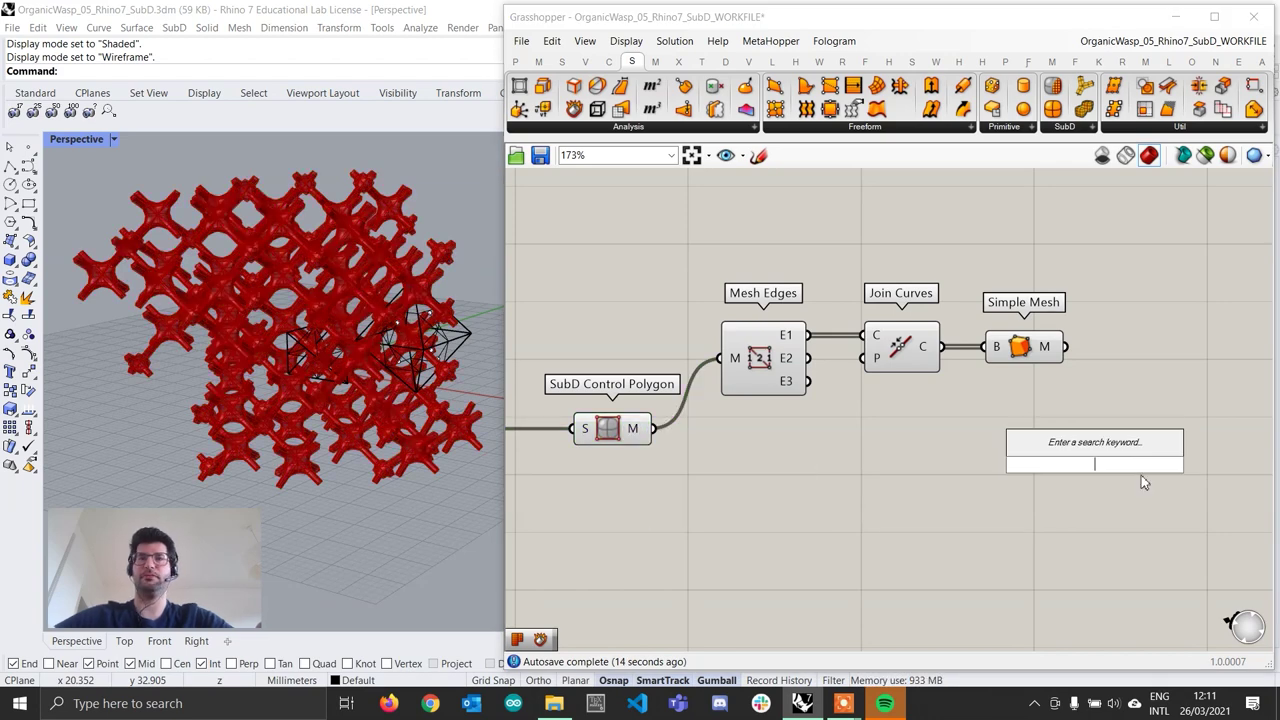
{"action": "type", "text": "join mehs"}
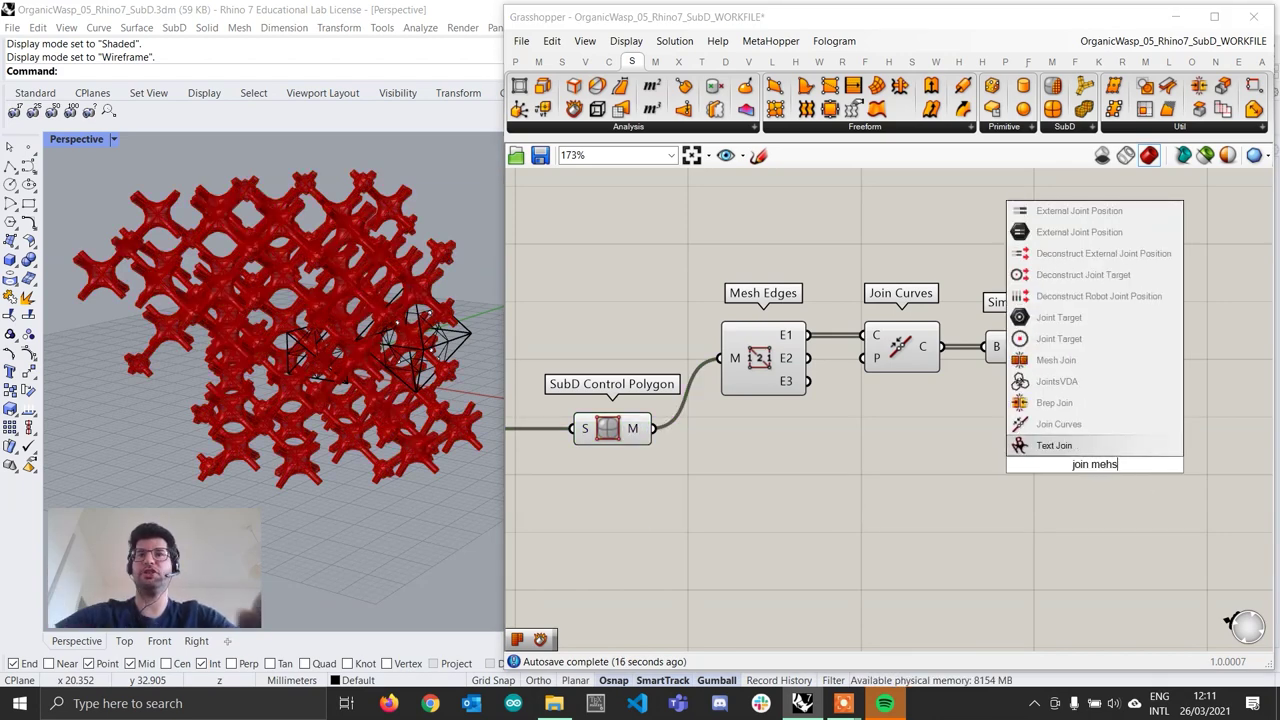
{"action": "left_click", "coordinate": [1056, 360]}
{"action": "left_click_drag", "start_coordinate": [1111, 467], "coordinate": [1165, 427]}
{"action": "left_click_drag", "start_coordinate": [1066, 348], "coordinate": [1108, 416]}
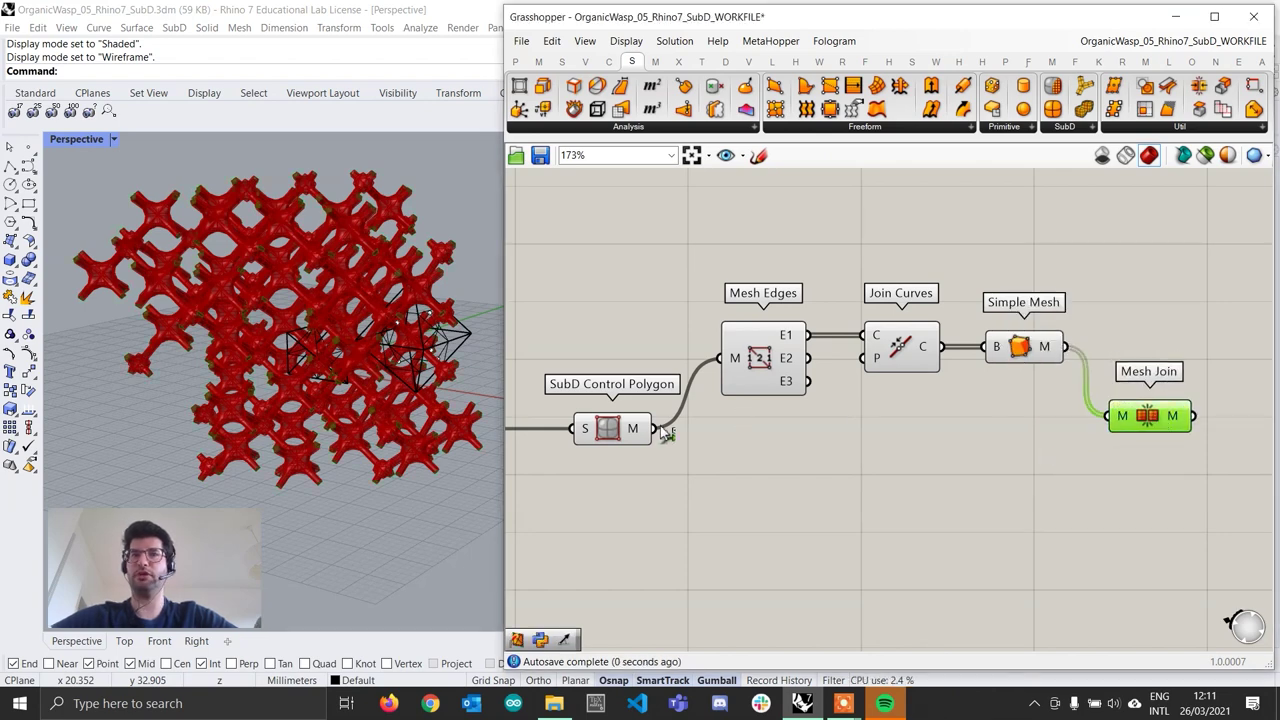
{"action": "left_click_drag", "start_coordinate": [660, 428], "coordinate": [1110, 417]}
{"action": "right_click_drag", "start_coordinate": [1073, 453], "coordinate": [975, 445]}
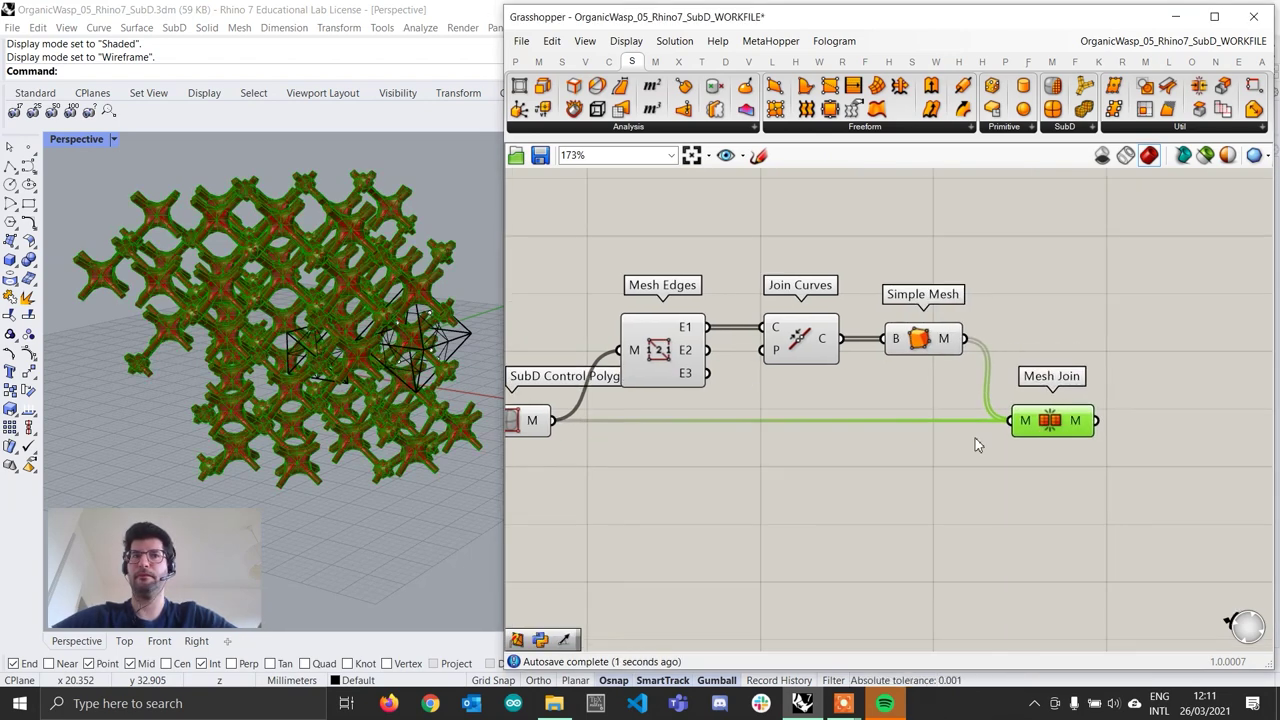
Step: Flatten the mesh input of Mesh Join and check its joined mesh output
{"action": "scroll", "coordinate": [366, 246], "scroll_direction": "up", "scroll_amount": 4}
{"action": "right_click_drag", "start_coordinate": [335, 280], "coordinate": [295, 312]}
{"action": "scroll", "coordinate": [295, 312], "scroll_direction": "up", "scroll_amount": 2}
{"action": "right_click_drag", "start_coordinate": [1077, 455], "coordinate": [932, 453]}
{"action": "right_click", "coordinate": [885, 425]}
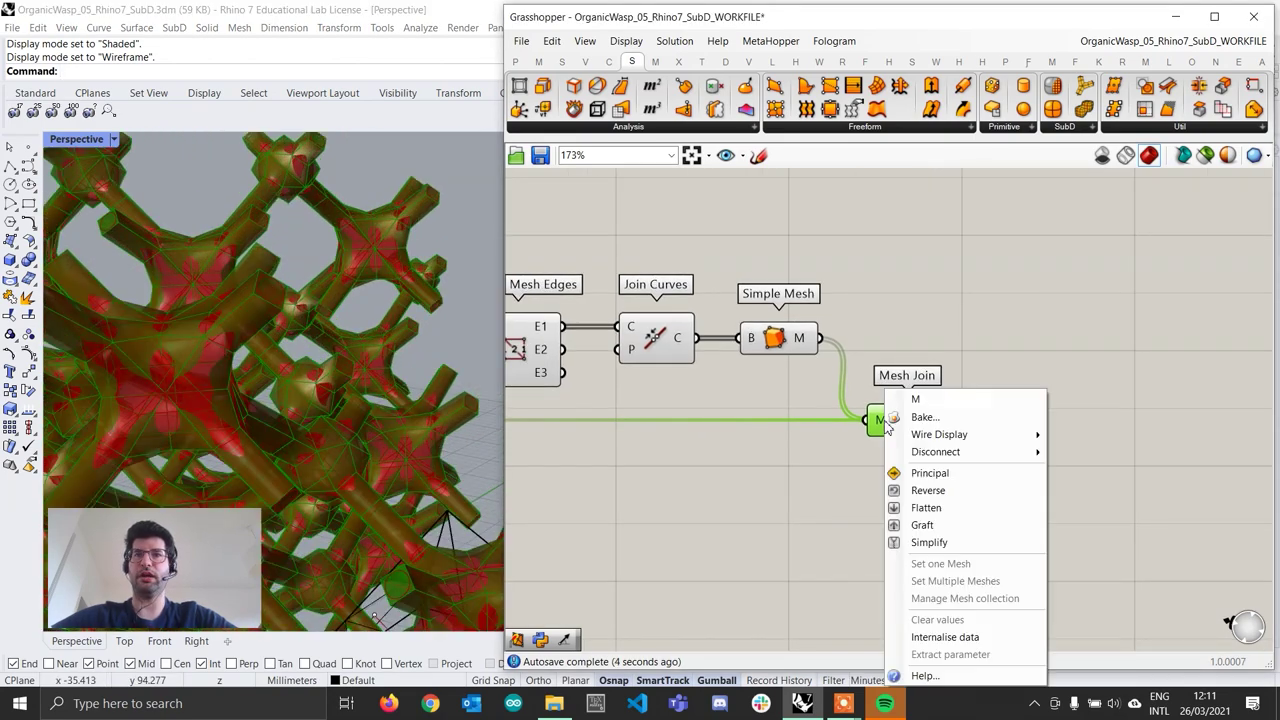
{"action": "left_click", "coordinate": [926, 508]}
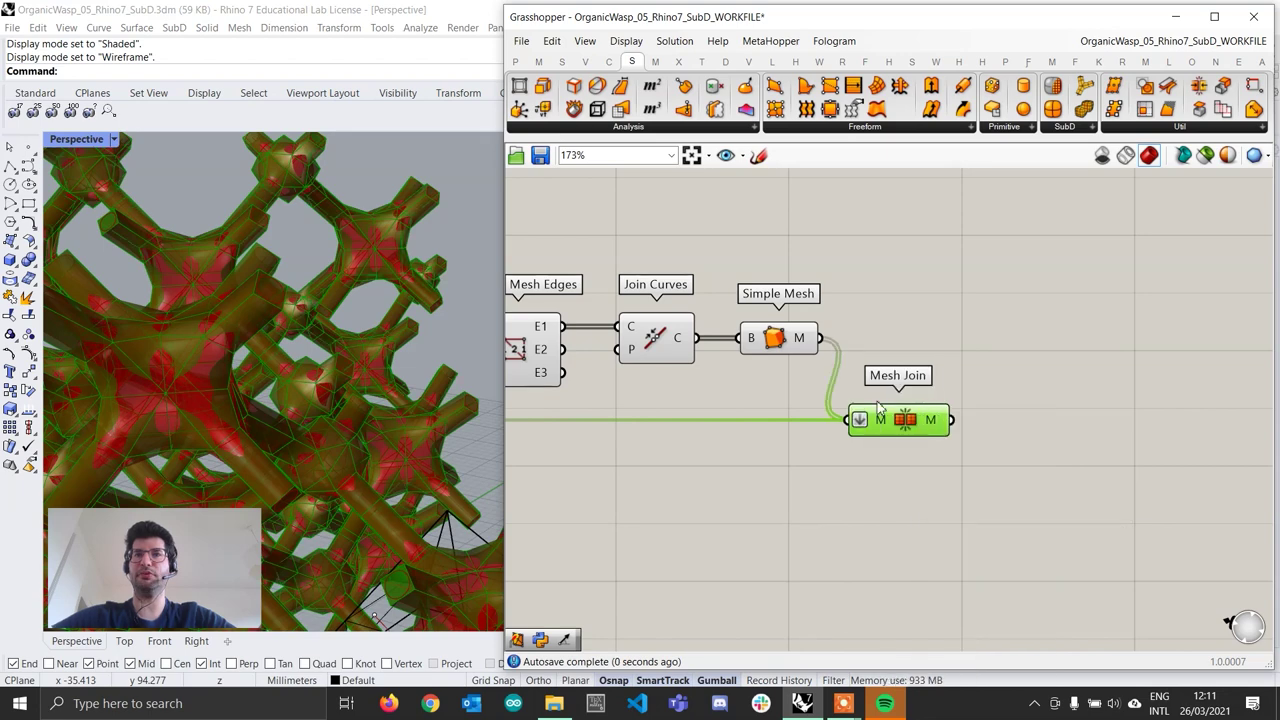
{"action": "mouse_move", "coordinate": [938, 428]}
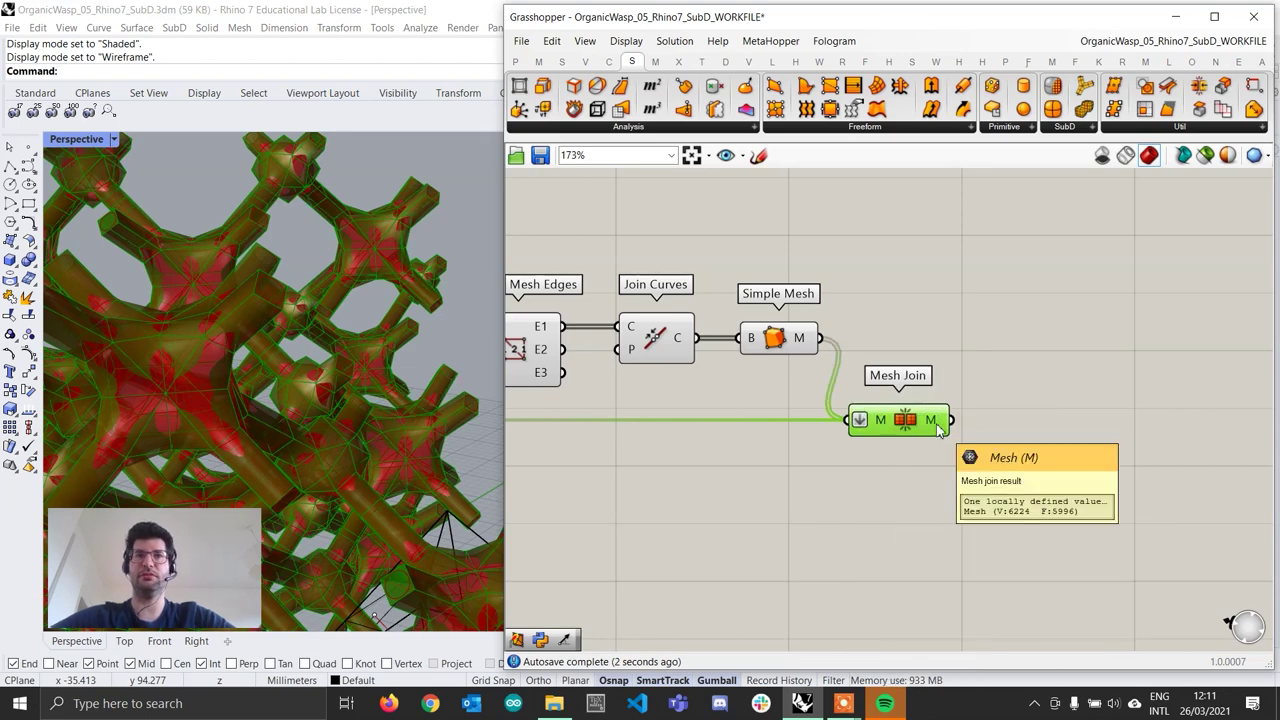
Step: Add a Mesh WeldVertices component, connect the Mesh Join output to its M input, and view the whole structure
{"action": "right_click_drag", "start_coordinate": [938, 428], "coordinate": [812, 411]}
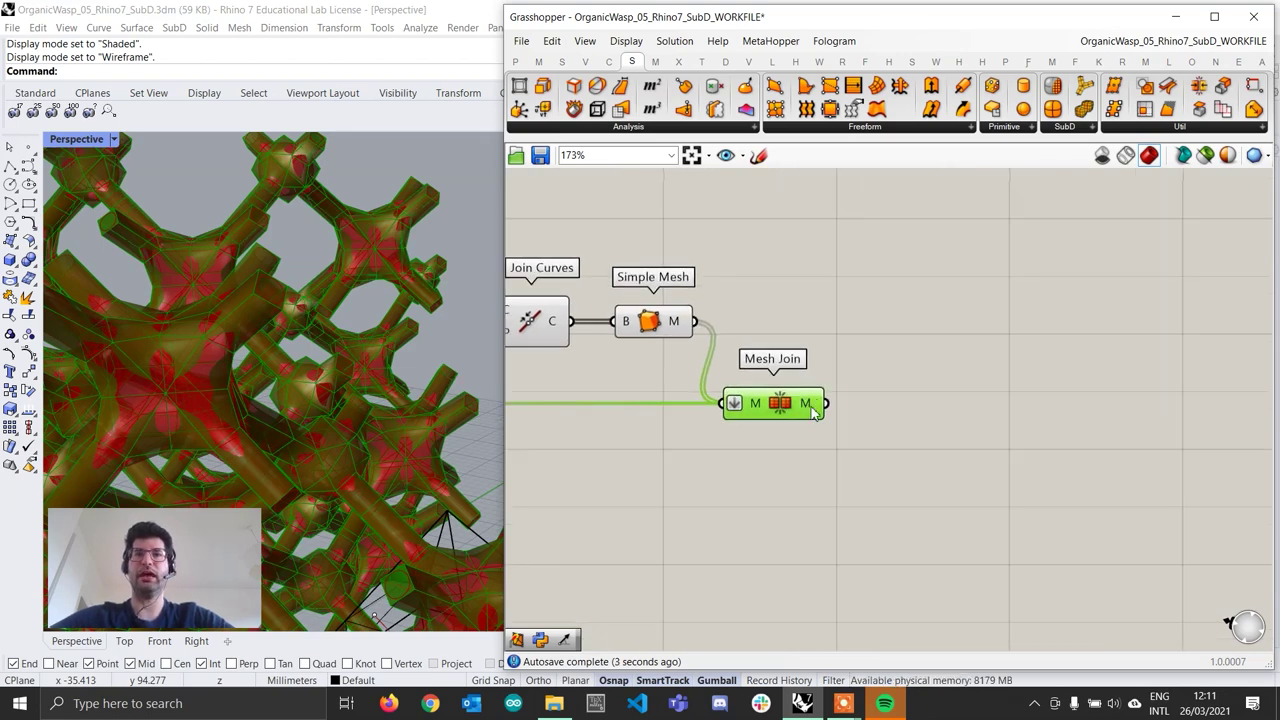
{"action": "double_click", "coordinate": [922, 425]}
{"action": "type", "text": "weld"}
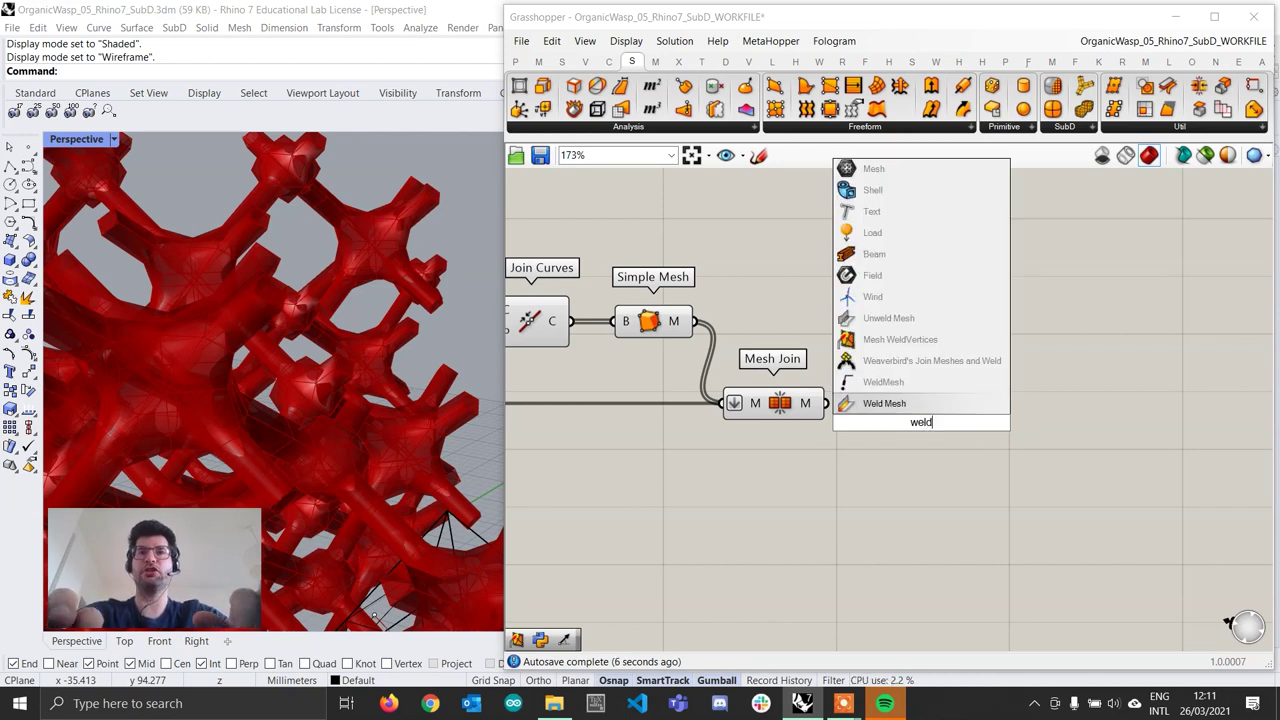
{"action": "key", "text": "Up"}
{"action": "key", "text": "Up"}
{"action": "key", "text": "Up"}
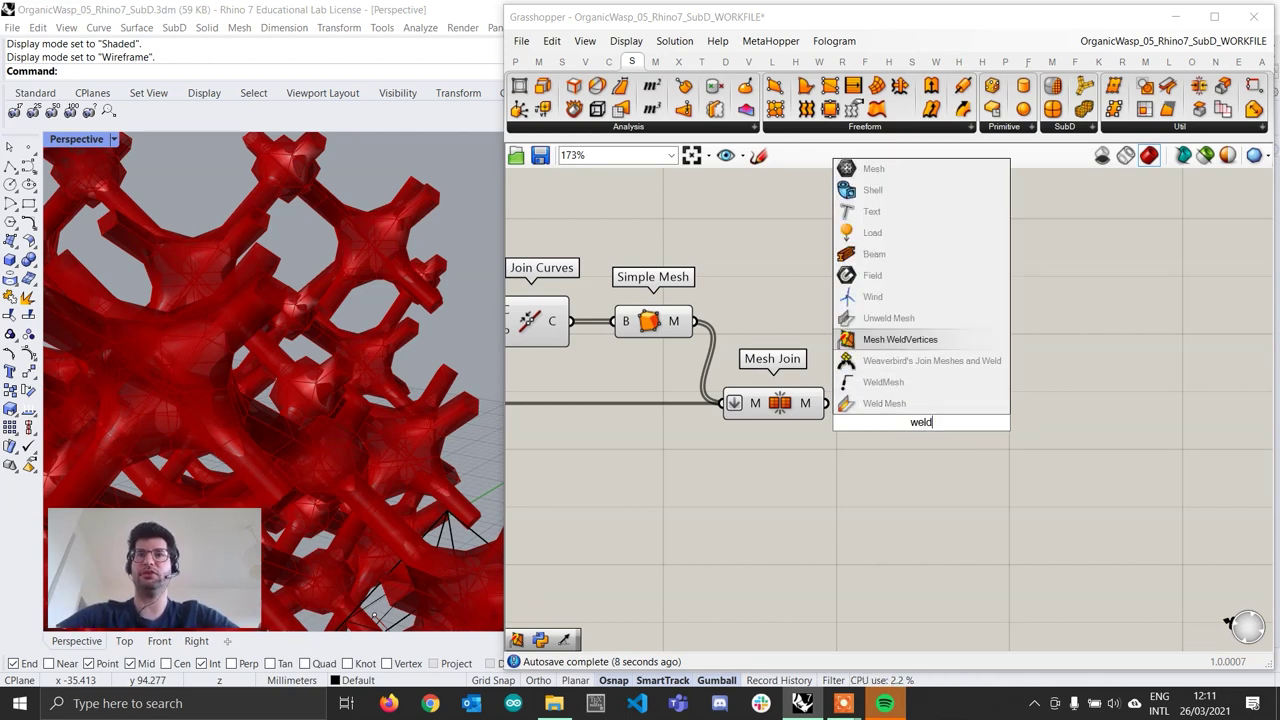
{"action": "key", "text": "Return"}
{"action": "left_click_drag", "start_coordinate": [826, 403], "coordinate": [941, 426]}
{"action": "left_click", "coordinate": [1095, 401]}
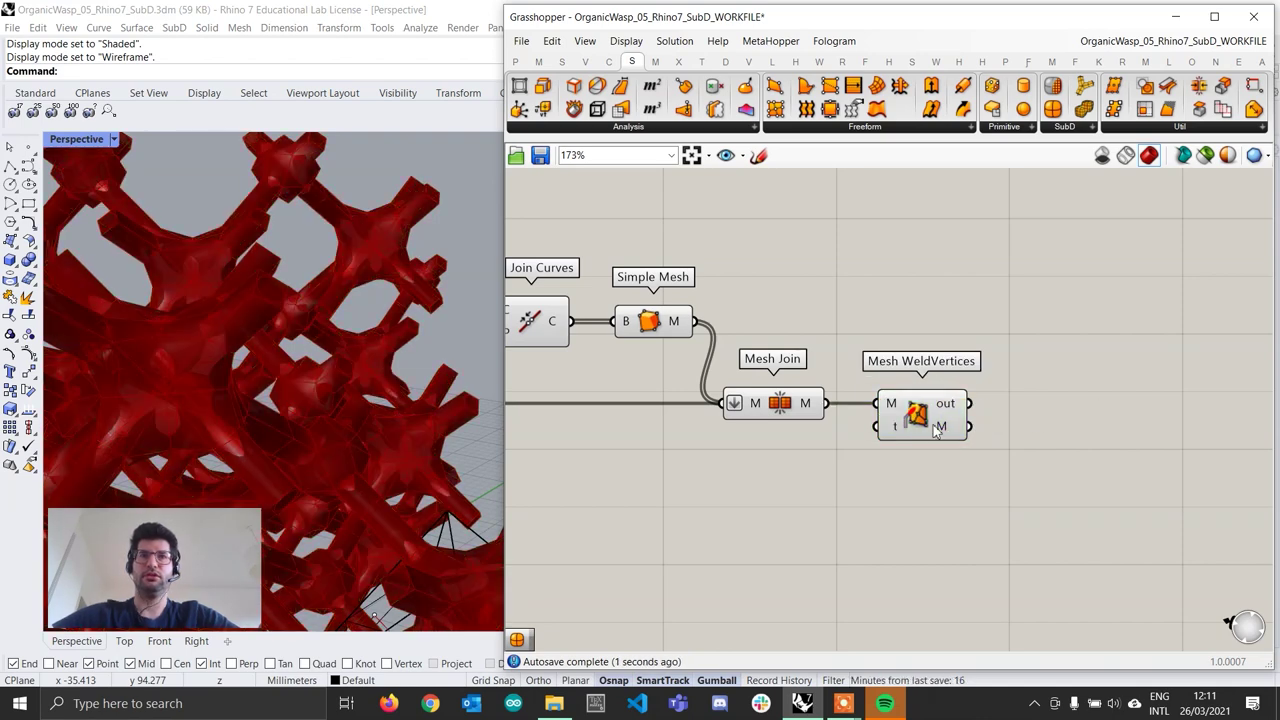
{"action": "scroll", "coordinate": [333, 310], "scroll_direction": "down", "scroll_amount": 10}
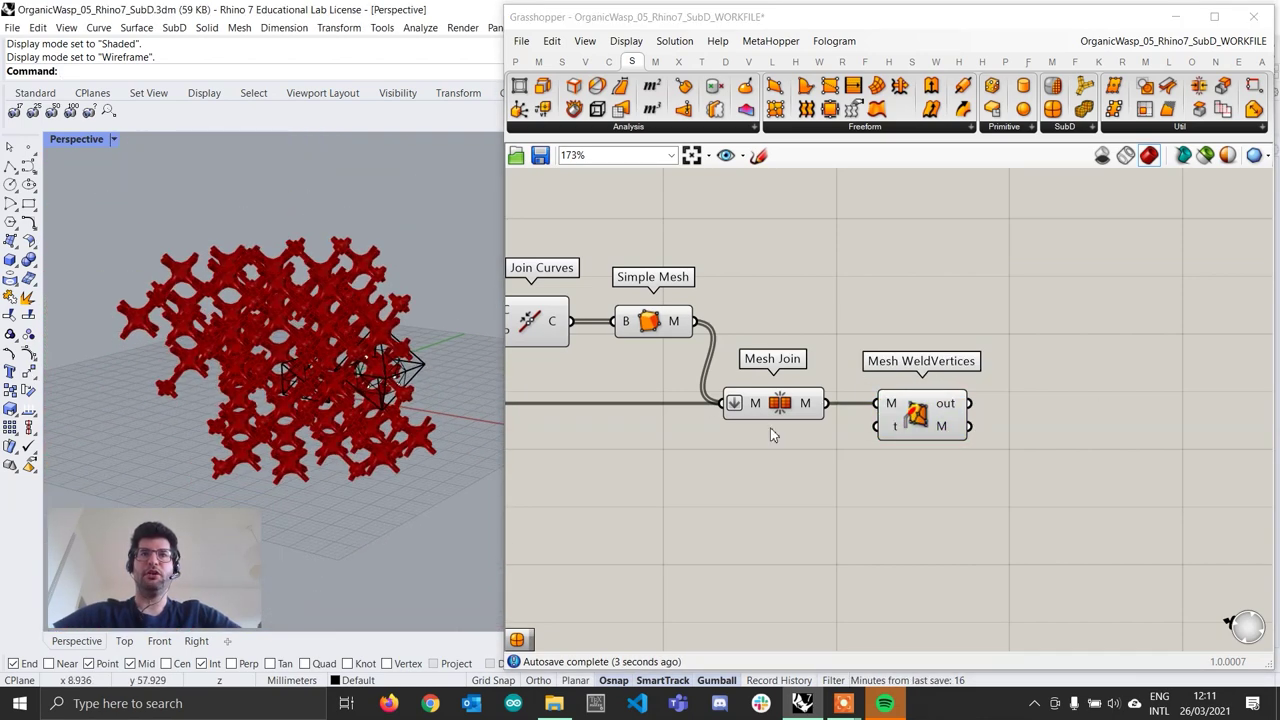
Step: Turn off the preview of the components from SubD Control Polygon through Mesh Join
{"action": "scroll", "coordinate": [770, 427], "scroll_direction": "down", "scroll_amount": 3}
{"action": "left_click_drag", "start_coordinate": [990, 472], "coordinate": [560, 288]}
{"action": "right_click", "coordinate": [580, 290]}
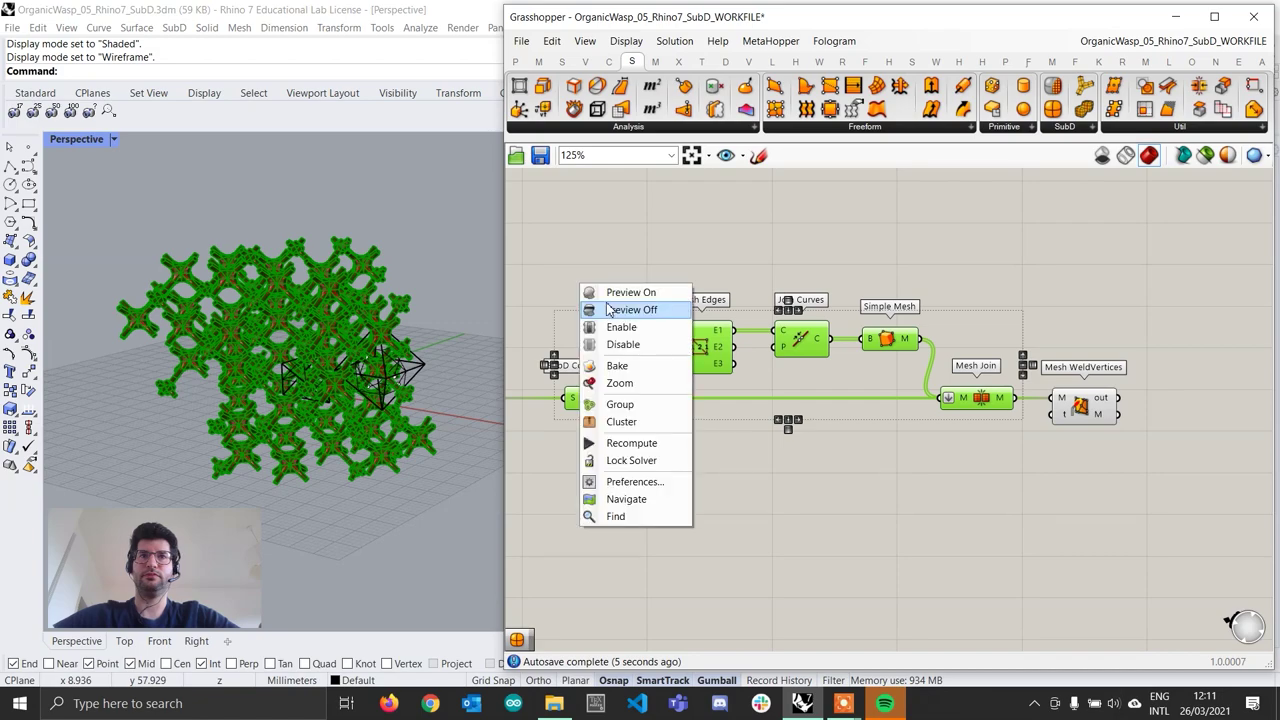
{"action": "left_click", "coordinate": [612, 309]}
{"action": "scroll", "coordinate": [336, 350], "scroll_direction": "up", "scroll_amount": 5}
{"action": "left_click", "coordinate": [1016, 477]}
{"action": "right_click_drag", "start_coordinate": [1016, 477], "coordinate": [868, 488]}
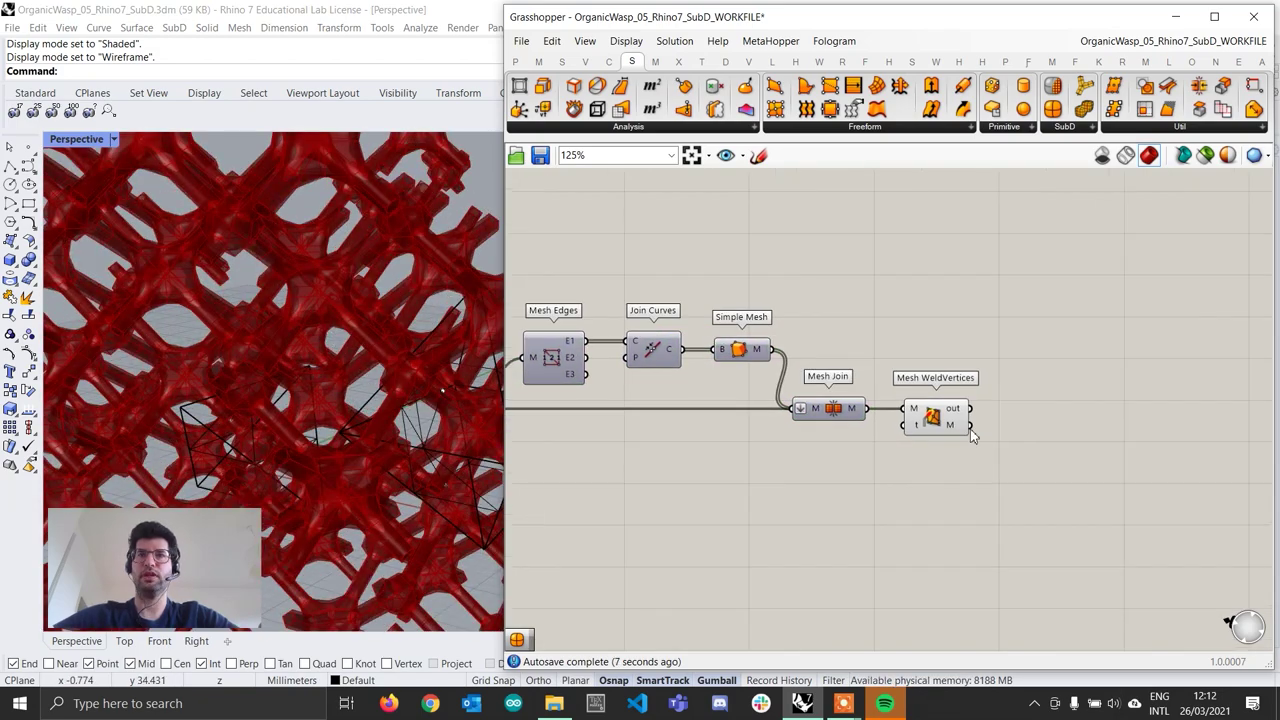
Step: Select Mesh WeldVertices and inspect its welded mesh across the whole structure
{"action": "left_click", "coordinate": [933, 413]}
{"action": "scroll", "coordinate": [261, 374], "scroll_direction": "down", "scroll_amount": 6}
{"action": "scroll", "coordinate": [318, 346], "scroll_direction": "up", "scroll_amount": 8}
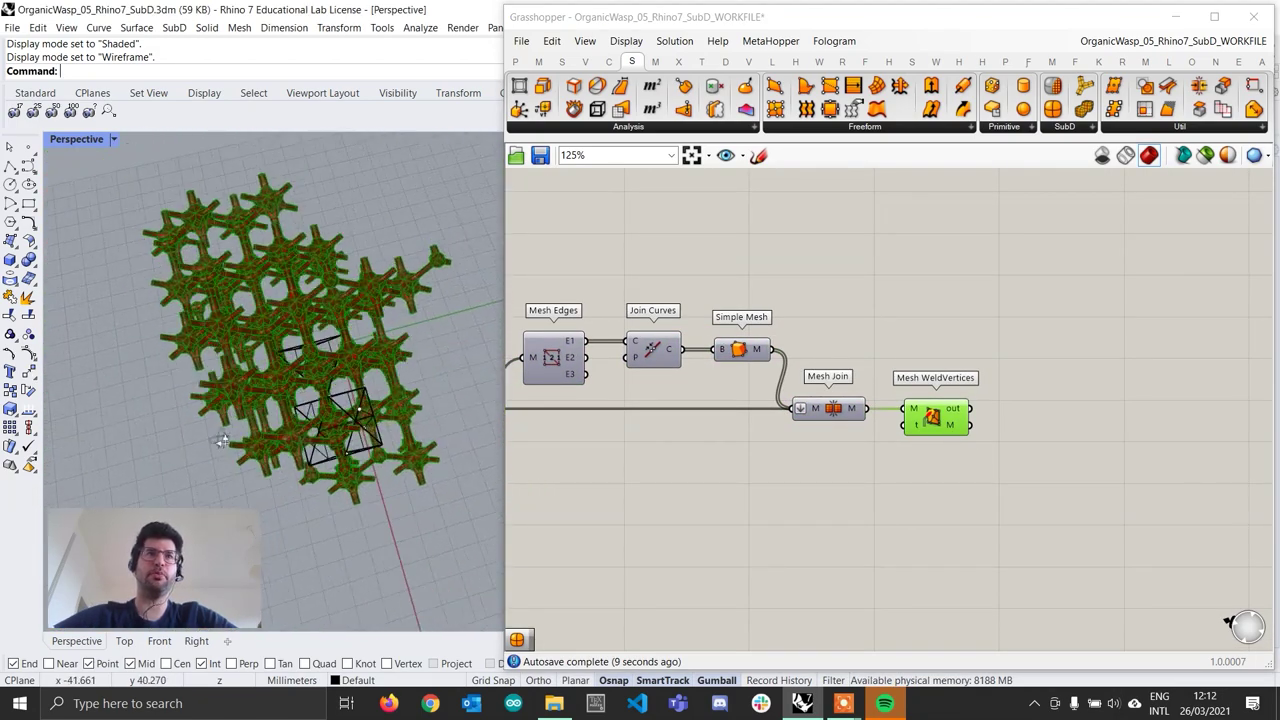
{"action": "scroll", "coordinate": [312, 268], "scroll_direction": "down", "scroll_amount": 4}
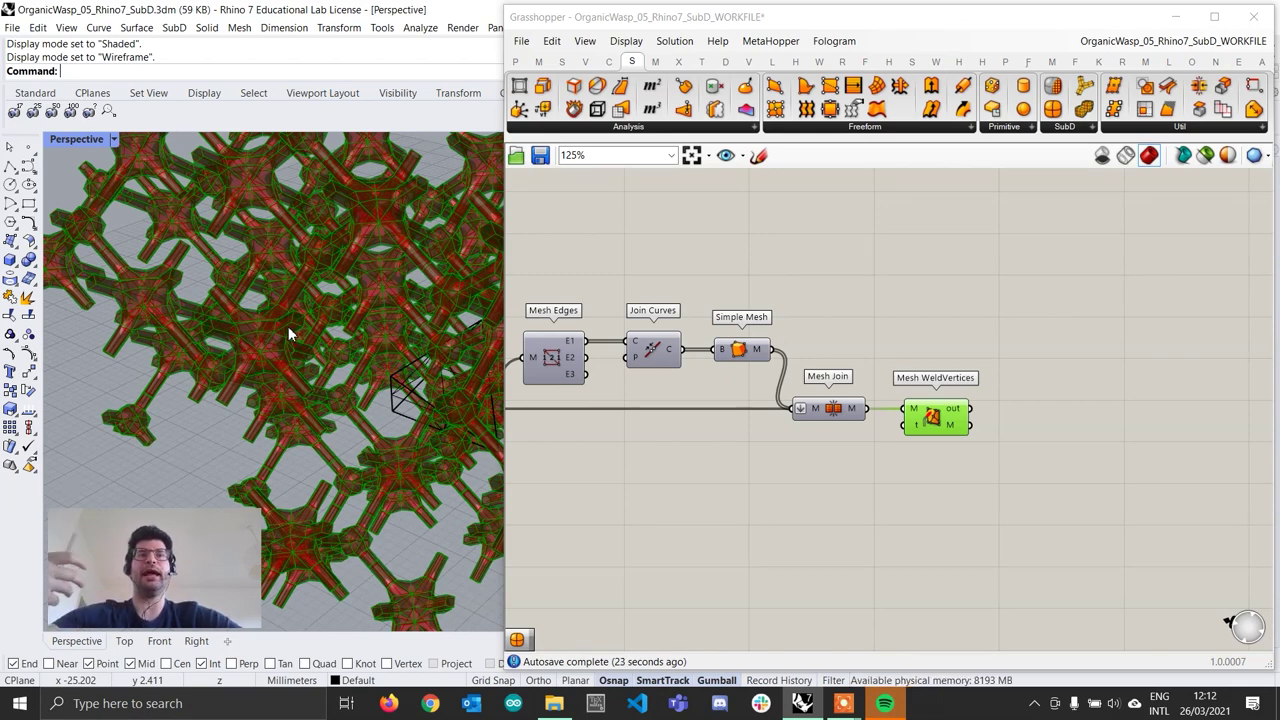
Step: Add a SubD from Mesh component and connect the M output of Mesh WeldVertices to its M input
{"action": "left_click", "coordinate": [1082, 128]}
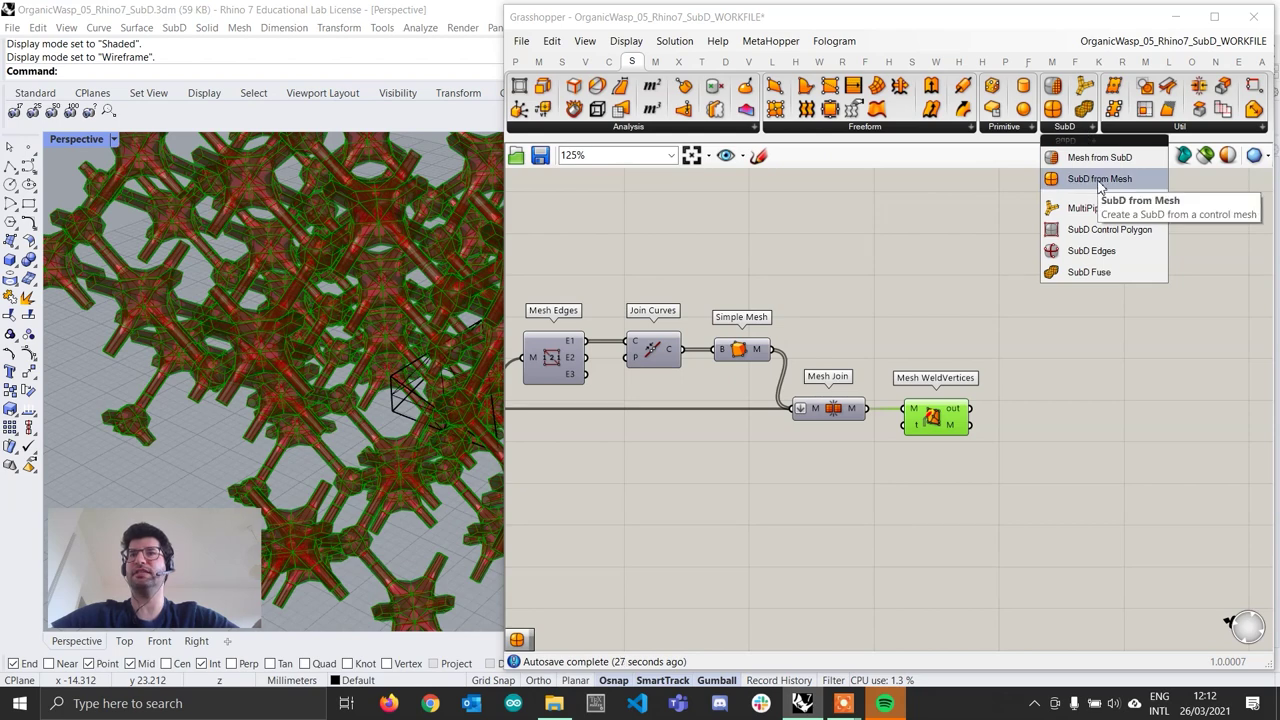
{"action": "left_click_drag", "start_coordinate": [1097, 180], "coordinate": [1036, 418]}
{"action": "scroll", "coordinate": [1030, 440], "scroll_direction": "up", "scroll_amount": 3}
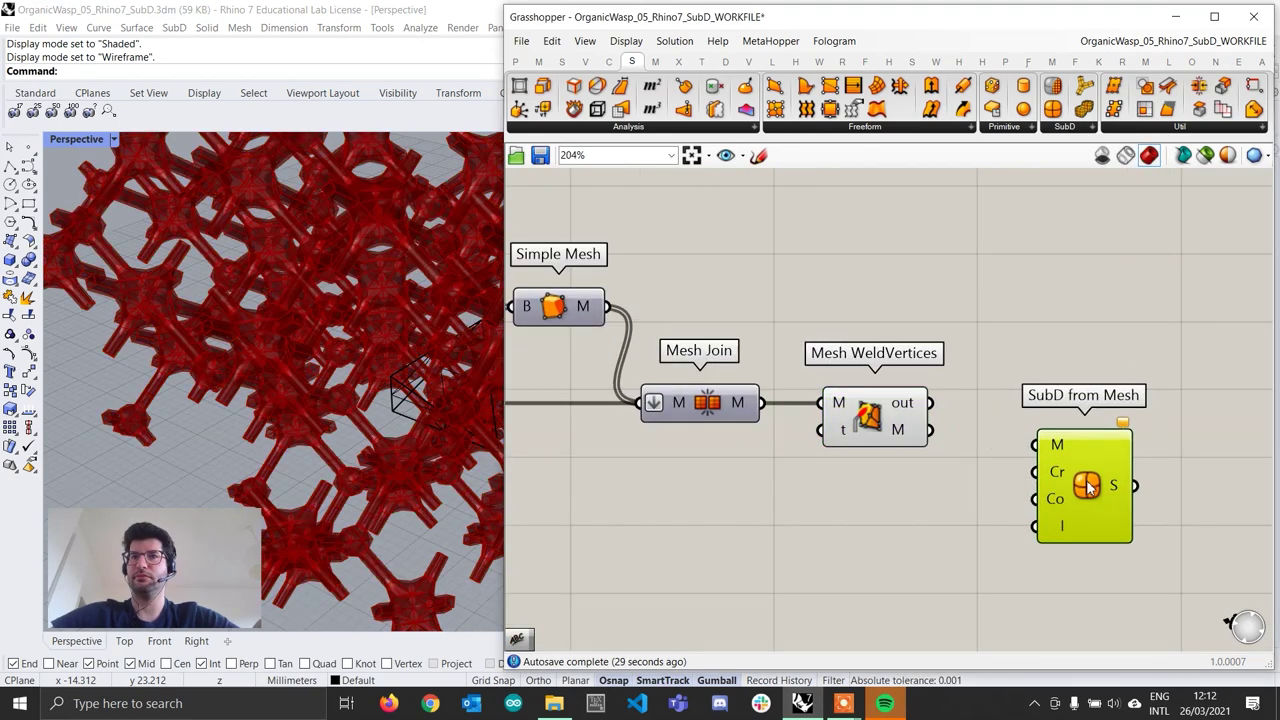
{"action": "left_click_drag", "start_coordinate": [932, 431], "coordinate": [1034, 446]}
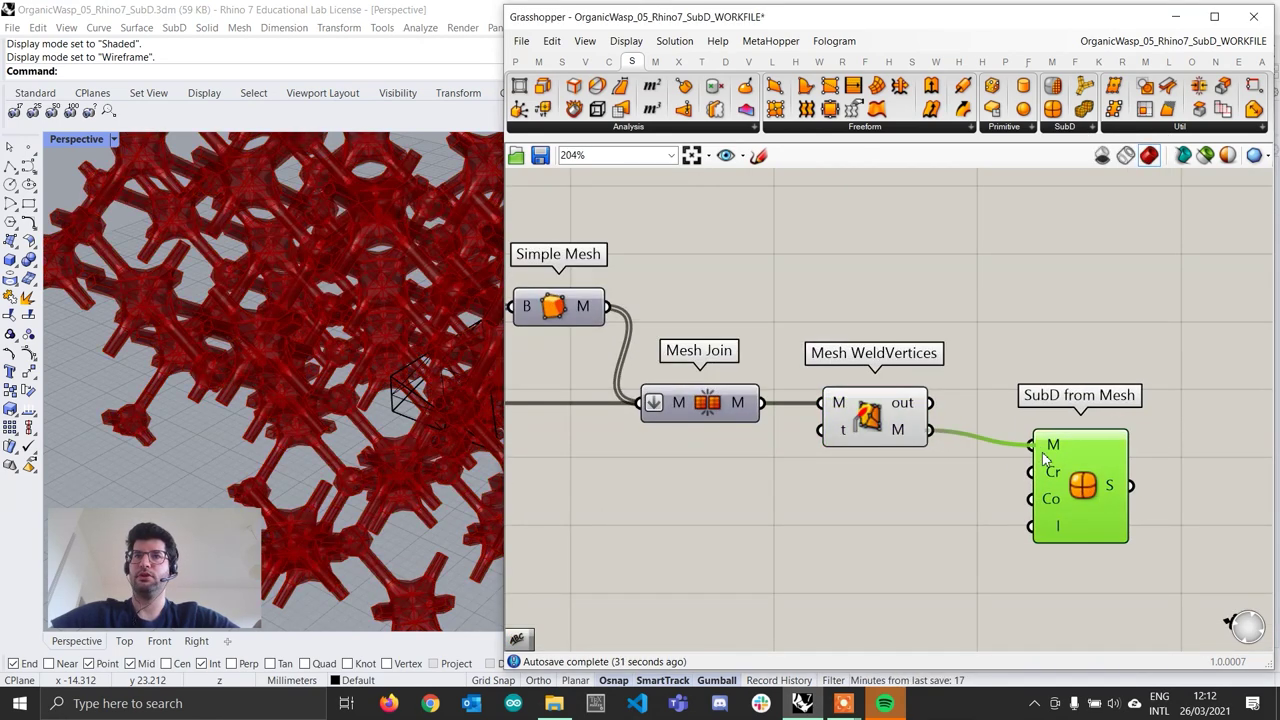
Step: Turn off the preview of Mesh WeldVertices
{"action": "left_click_drag", "start_coordinate": [1082, 497], "coordinate": [800, 304]}
{"action": "scroll", "coordinate": [1079, 472], "scroll_direction": "down", "scroll_amount": 6}
{"action": "right_click", "coordinate": [800, 304]}
{"action": "left_click", "coordinate": [848, 326]}
{"action": "left_click", "coordinate": [1171, 409]}
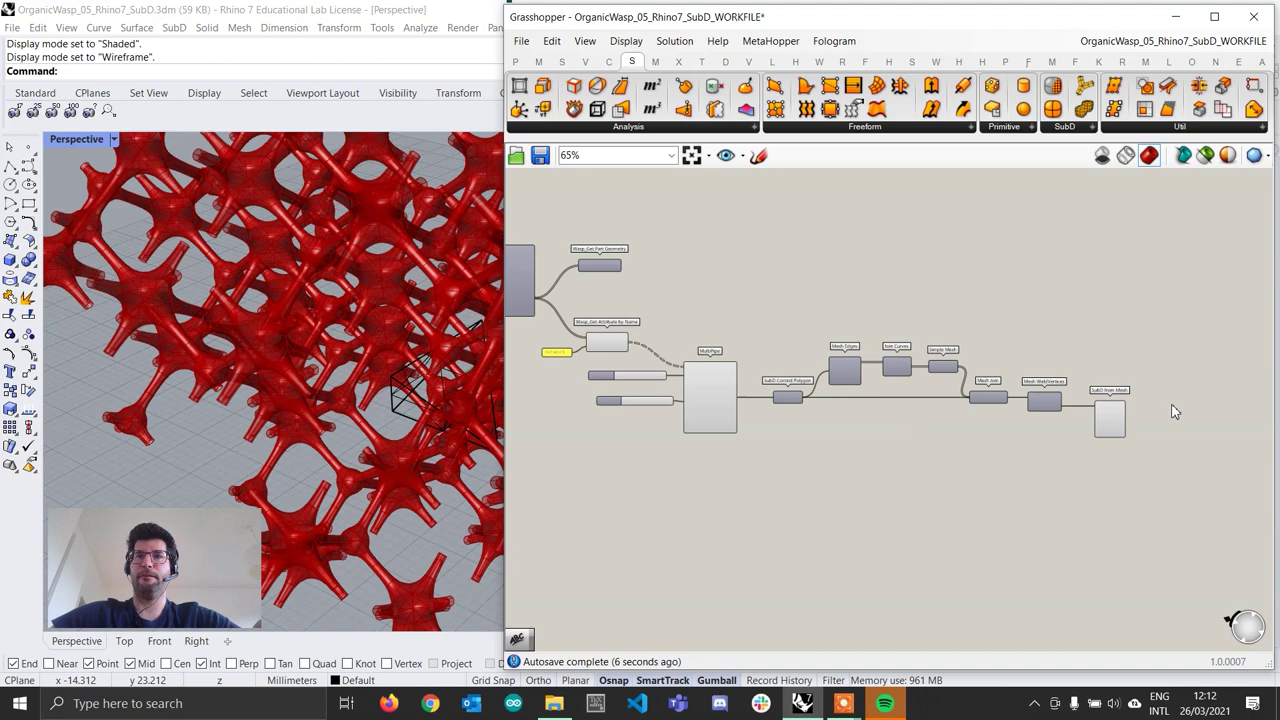
Step: Select SubD from Mesh and compare its strut ends with those of the MultiPipe preview
{"action": "left_click", "coordinate": [1106, 425]}
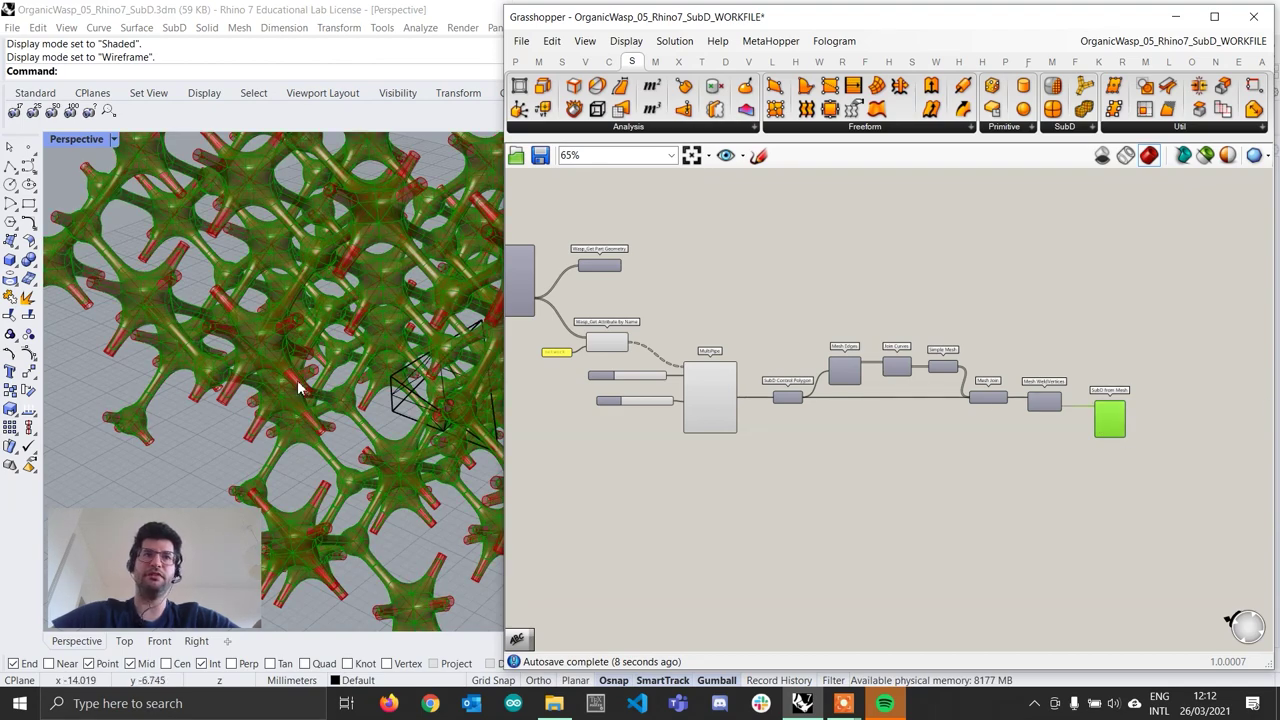
{"action": "scroll", "coordinate": [298, 388], "scroll_direction": "up", "scroll_amount": 3}
{"action": "scroll", "coordinate": [234, 420], "scroll_direction": "up", "scroll_amount": 2}
{"action": "scroll", "coordinate": [230, 420], "scroll_direction": "down", "scroll_amount": 1}
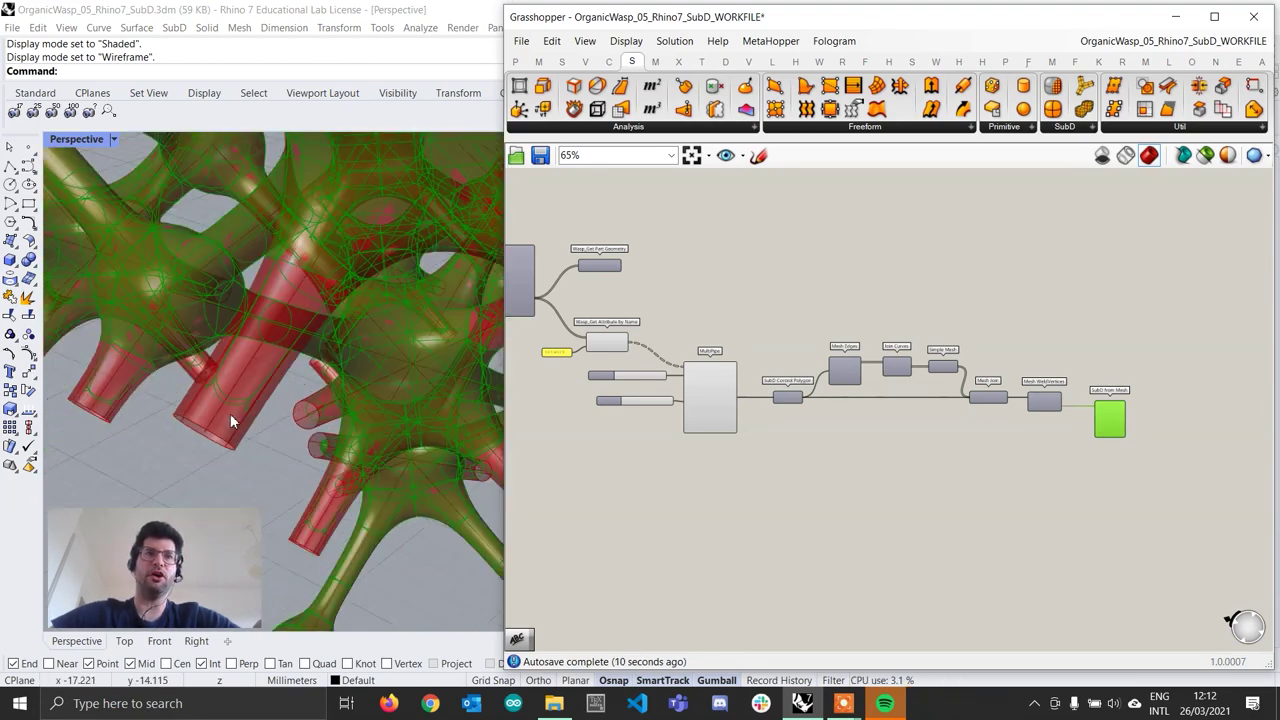
Step: Turn off the preview of MultiPipe and the components feeding it
{"action": "scroll", "coordinate": [230, 419], "scroll_direction": "down", "scroll_amount": 5}
{"action": "right_click_drag", "start_coordinate": [874, 438], "coordinate": [984, 440]}
{"action": "left_click_drag", "start_coordinate": [982, 456], "coordinate": [628, 298]}
{"action": "right_click", "coordinate": [830, 310]}
{"action": "left_click", "coordinate": [888, 334]}
{"action": "left_click", "coordinate": [890, 338]}
{"action": "right_click_drag", "start_coordinate": [1126, 335], "coordinate": [840, 347]}
{"action": "scroll", "coordinate": [990, 421], "scroll_direction": "up", "scroll_amount": 3}
Step: Select SubD from Mesh and examine its closed, smooth strut ends and nodes from several angles
{"action": "left_click", "coordinate": [891, 467]}
{"action": "right_click_drag", "start_coordinate": [372, 376], "coordinate": [349, 334]}
{"action": "scroll", "coordinate": [350, 334], "scroll_direction": "up", "scroll_amount": 8}
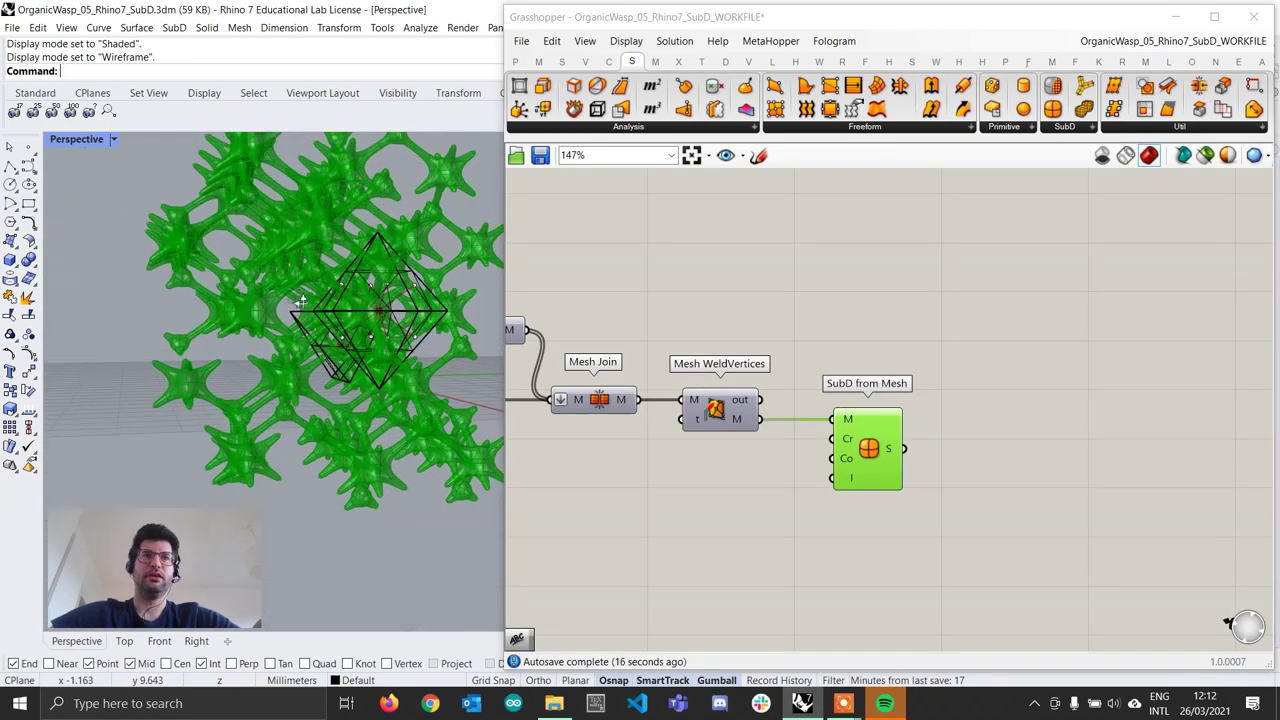
{"action": "right_click_drag", "start_coordinate": [428, 338], "coordinate": [321, 379]}
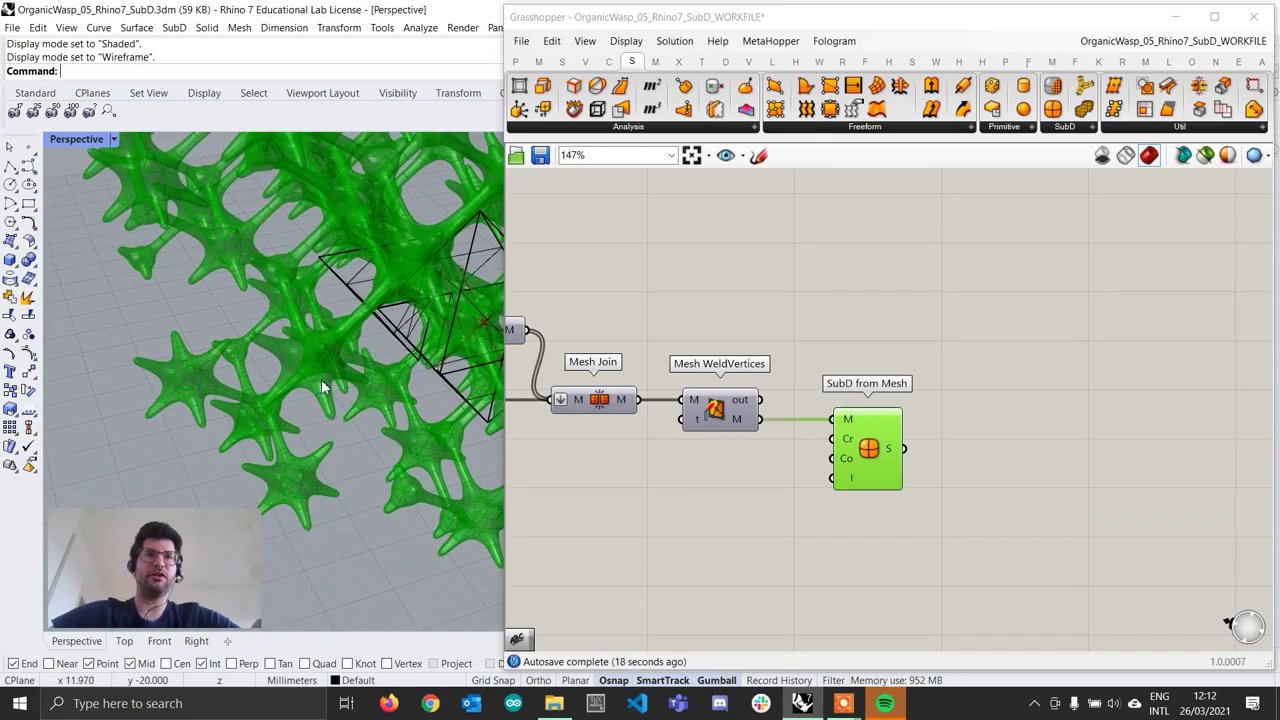
{"action": "scroll", "coordinate": [340, 374], "scroll_direction": "up", "scroll_amount": 8}
{"action": "scroll", "coordinate": [354, 369], "scroll_direction": "down", "scroll_amount": 8}
{"action": "right_click_drag", "start_coordinate": [357, 418], "coordinate": [350, 408]}
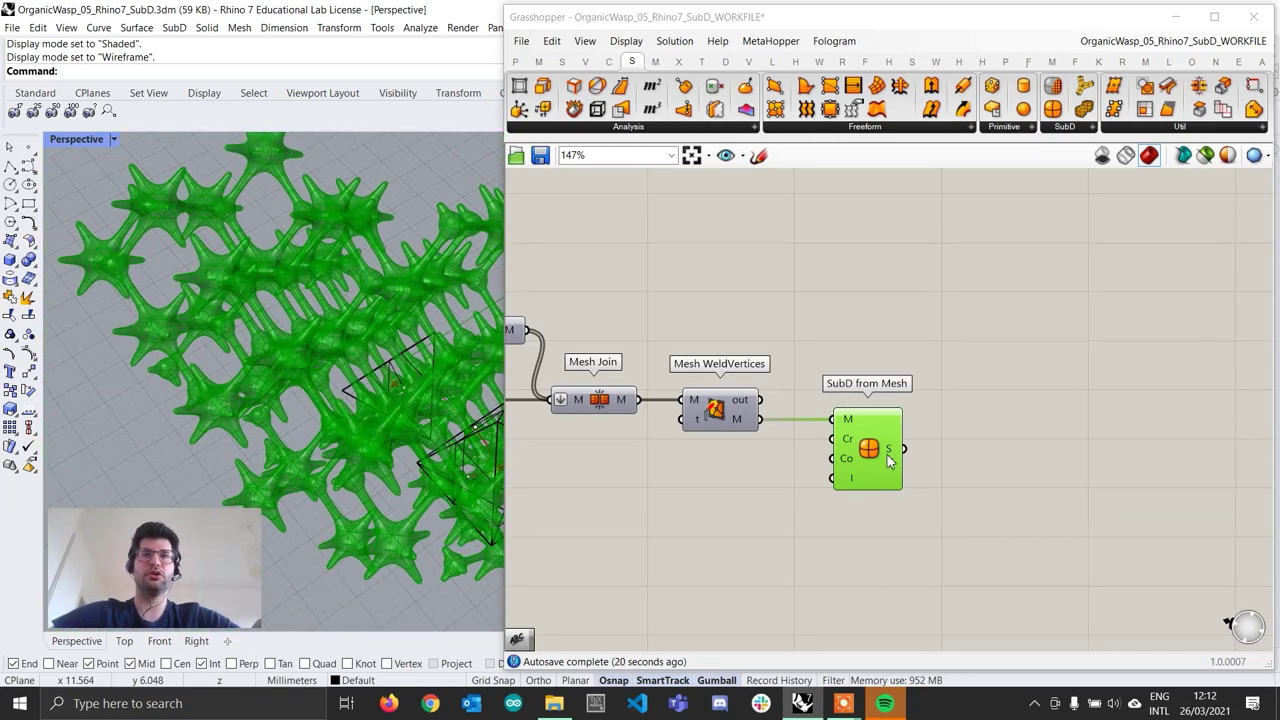
{"action": "mouse_move", "coordinate": [888, 458]}
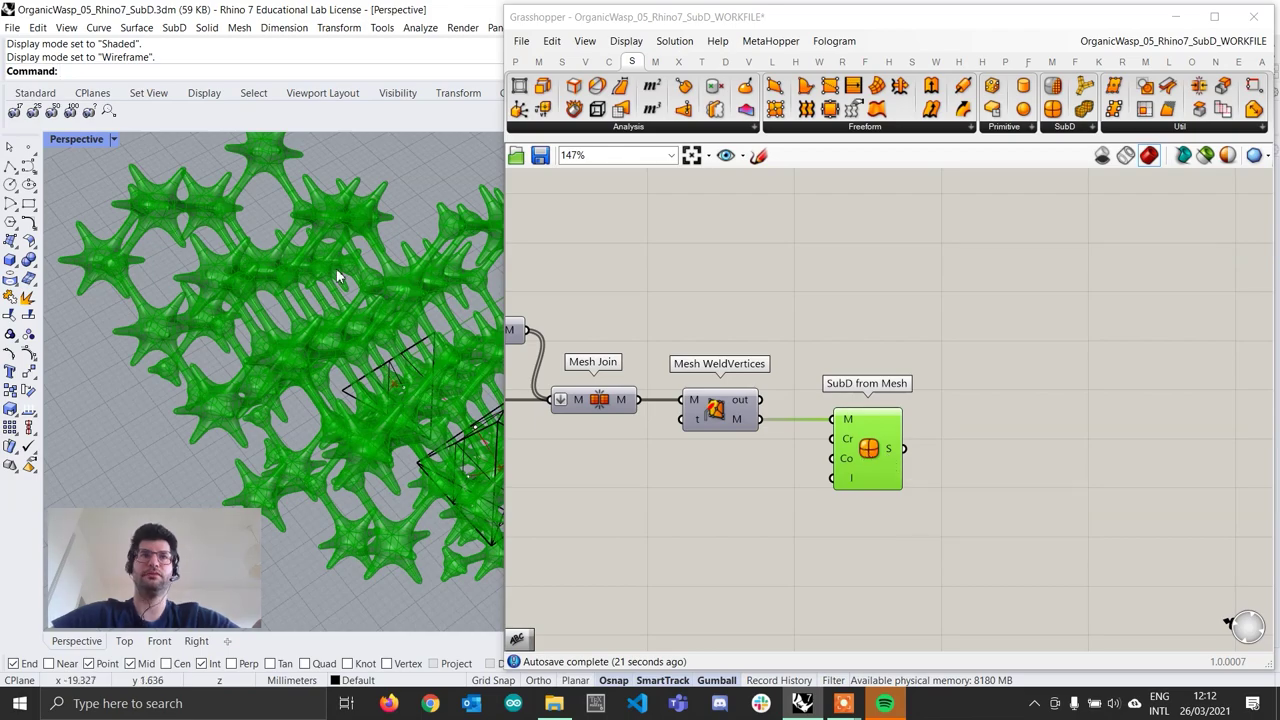
{"action": "right_click_drag", "start_coordinate": [336, 268], "coordinate": [292, 208]}
{"action": "scroll", "coordinate": [375, 374], "scroll_direction": "up", "scroll_amount": 4}
{"action": "right_click_drag", "start_coordinate": [375, 374], "coordinate": [288, 329]}
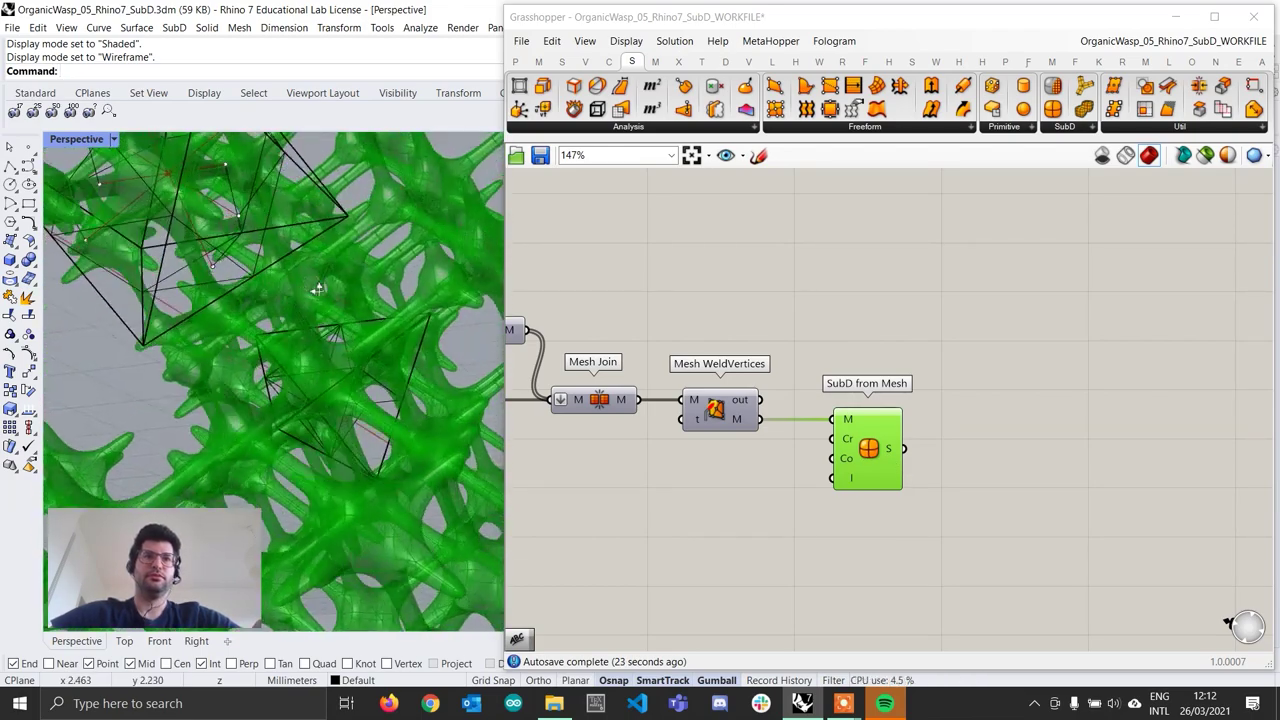
Step: Add a Custom Preview component and connect the SubD from Mesh output to its G input
{"action": "left_click", "coordinate": [1011, 442]}
{"action": "double_click", "coordinate": [1011, 442]}
{"action": "type", "text": "custom pre"}
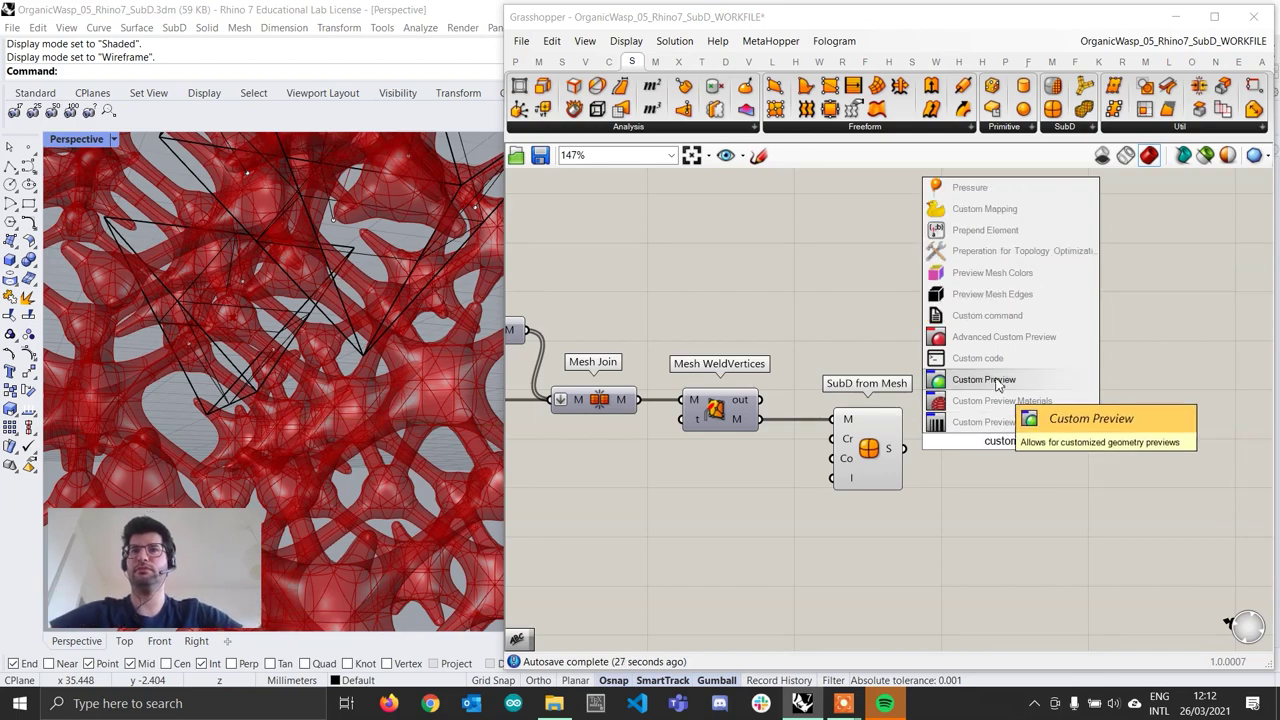
{"action": "left_click_drag", "start_coordinate": [881, 441], "coordinate": [1118, 460]}
Step: Add a white Colour Swatch, connect it to the M input of Custom Preview, and space the two components apart
{"action": "left_click", "coordinate": [1025, 519]}
{"action": "double_click", "coordinate": [1025, 519]}
{"action": "type", "text": "swa"}
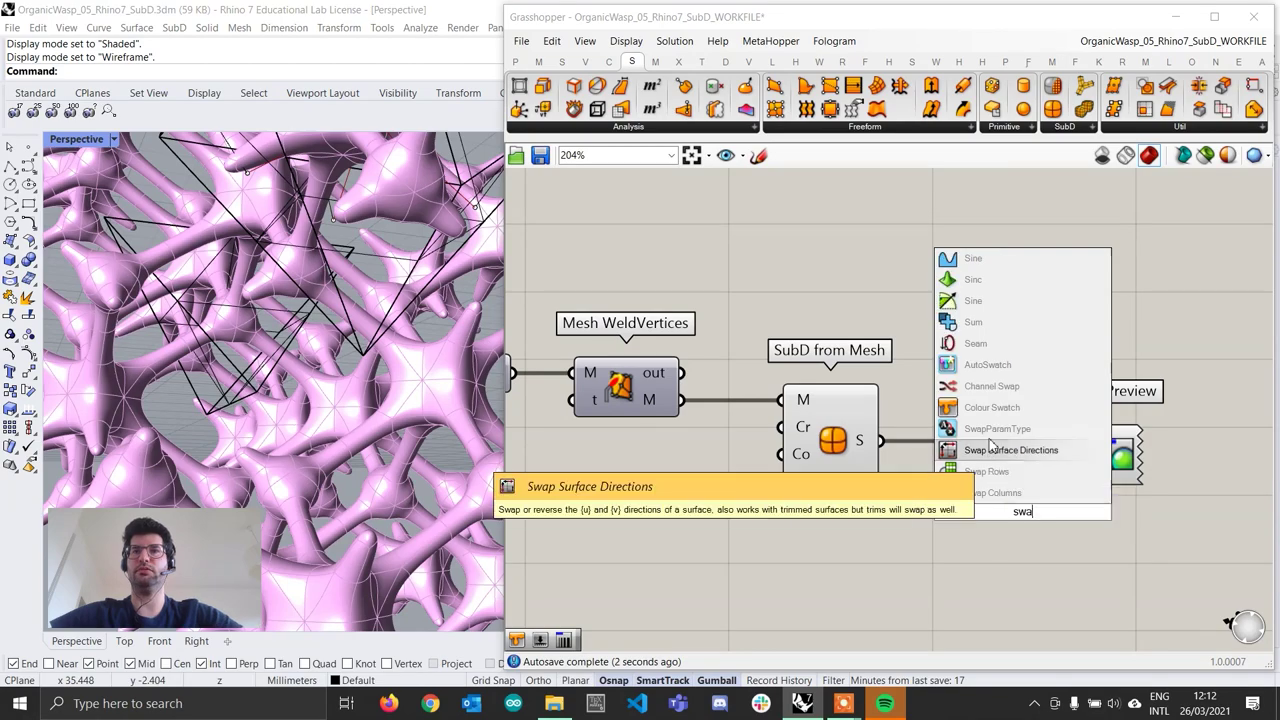
{"action": "left_click", "coordinate": [1048, 487]}
{"action": "left_click_drag", "start_coordinate": [1085, 512], "coordinate": [1072, 467]}
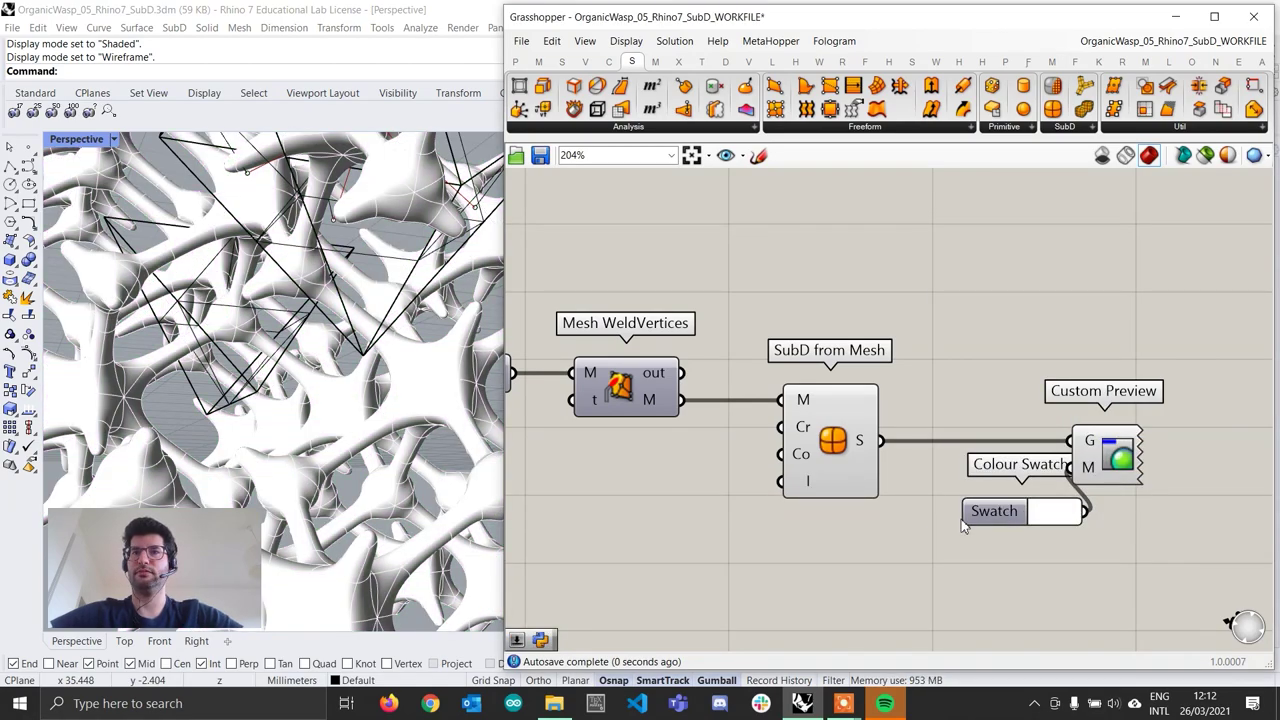
{"action": "left_click_drag", "start_coordinate": [966, 523], "coordinate": [923, 530]}
{"action": "left_click_drag", "start_coordinate": [1112, 452], "coordinate": [1133, 452]}
{"action": "left_click", "coordinate": [1181, 397]}
{"action": "scroll", "coordinate": [350, 300], "scroll_direction": "down", "scroll_amount": 4}
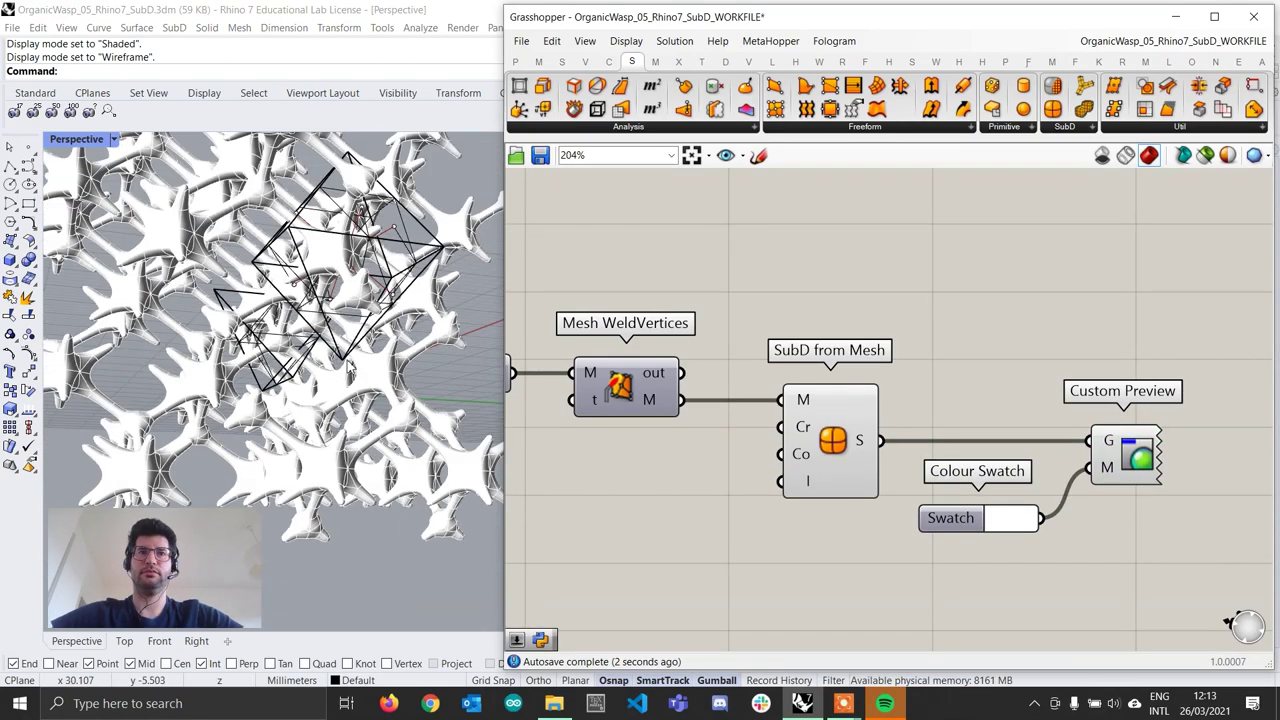
{"action": "right_click_drag", "start_coordinate": [350, 300], "coordinate": [321, 467]}
{"action": "scroll", "coordinate": [310, 400], "scroll_direction": "down", "scroll_amount": 2}
{"action": "right_click_drag", "start_coordinate": [350, 365], "coordinate": [380, 360]}
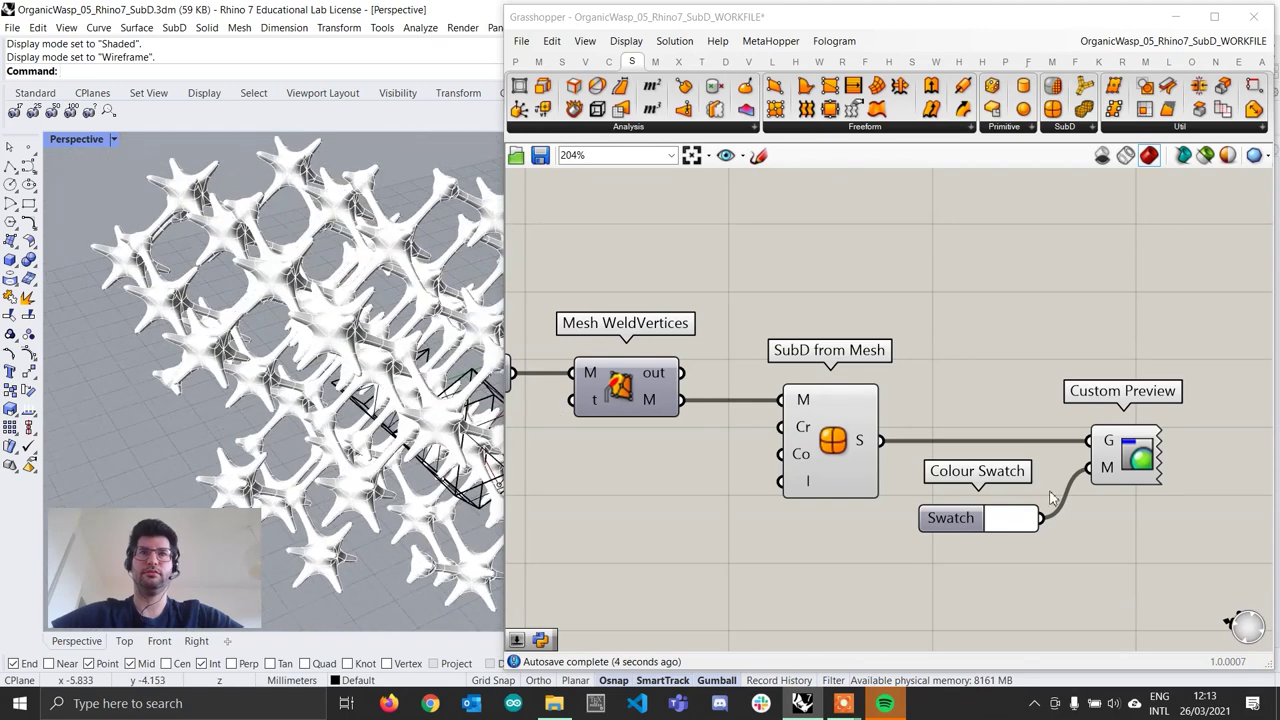
Step: Add a Custom Preview Lineweights component and place it below the Custom Preview
{"action": "right_click_drag", "start_coordinate": [1174, 534], "coordinate": [1010, 498]}
{"action": "double_click", "coordinate": [973, 573]}
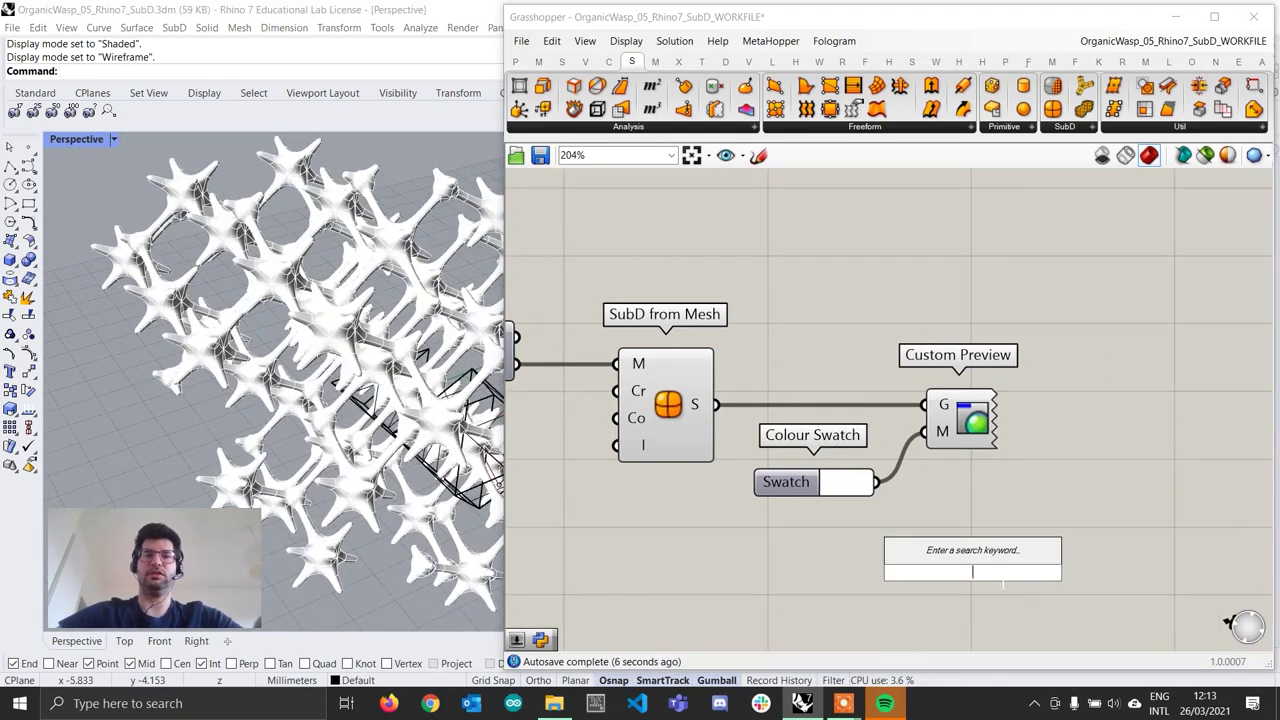
{"action": "type", "text": "custom pr"}
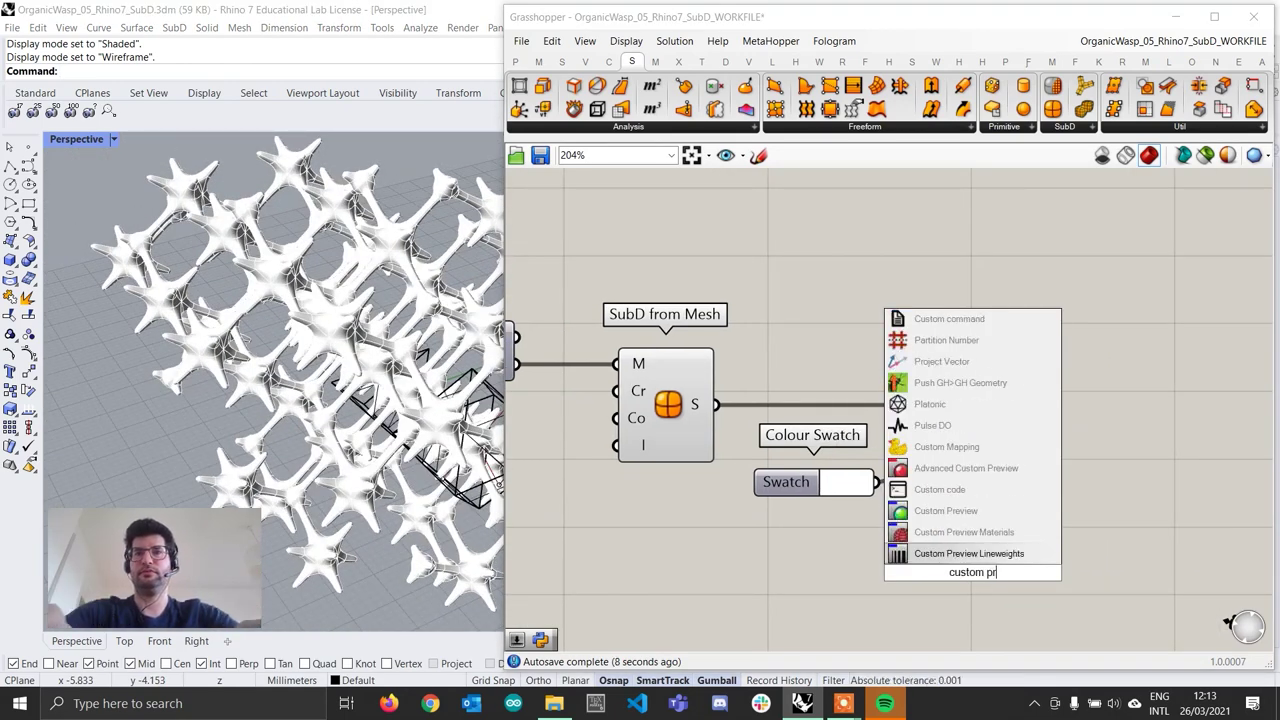
{"action": "type", "text": "e"}
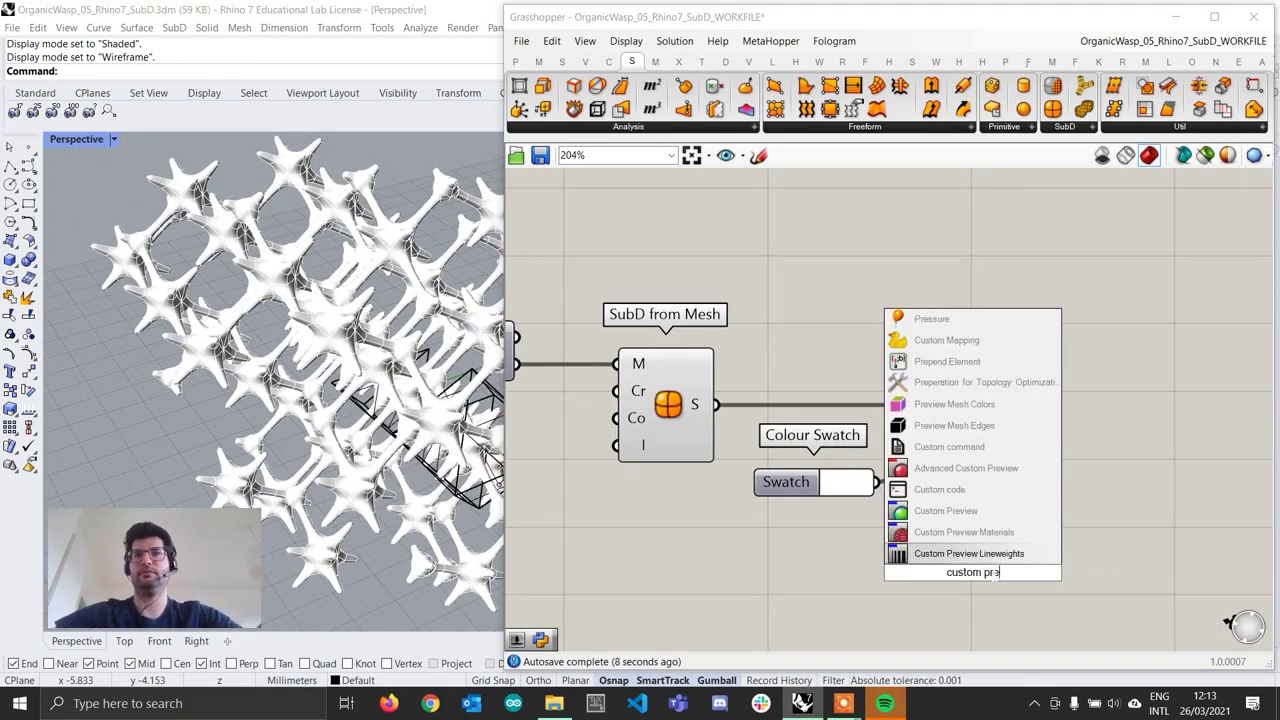
{"action": "left_click", "coordinate": [980, 553]}
{"action": "left_click_drag", "start_coordinate": [978, 600], "coordinate": [981, 622]}
{"action": "right_click_drag", "start_coordinate": [981, 623], "coordinate": [976, 564]}
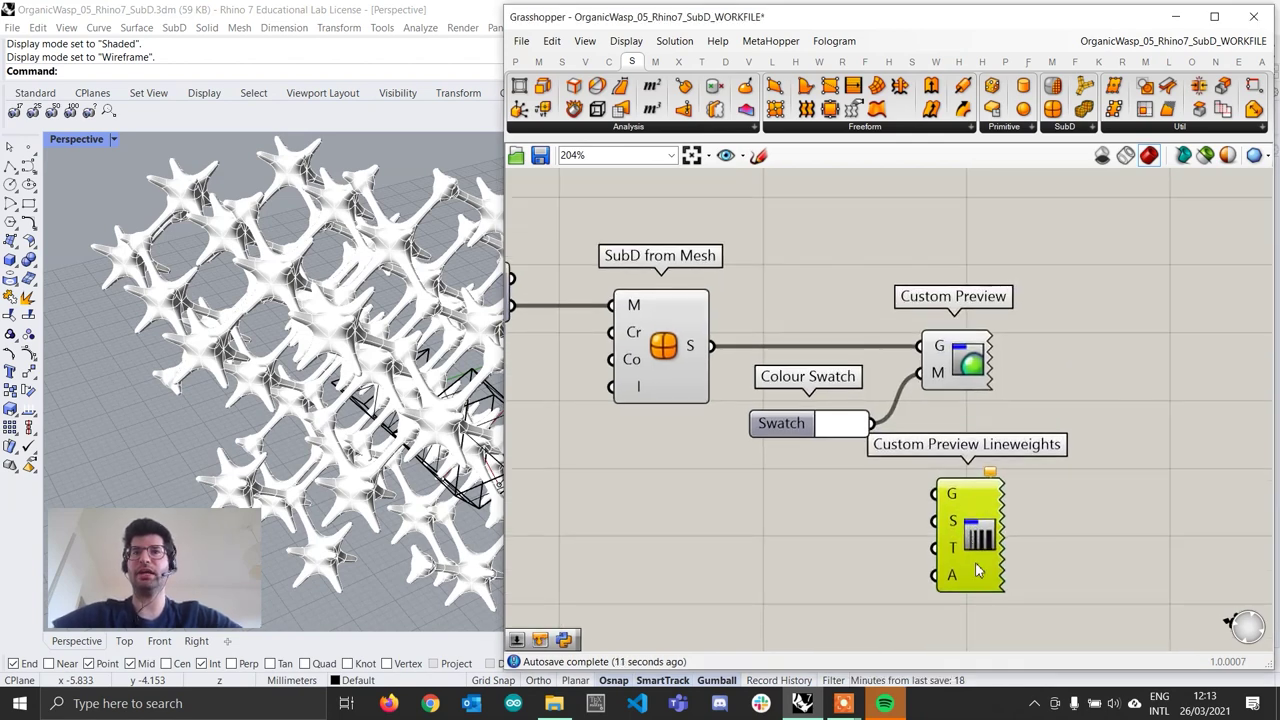
{"action": "left_click_drag", "start_coordinate": [978, 570], "coordinate": [981, 593]}
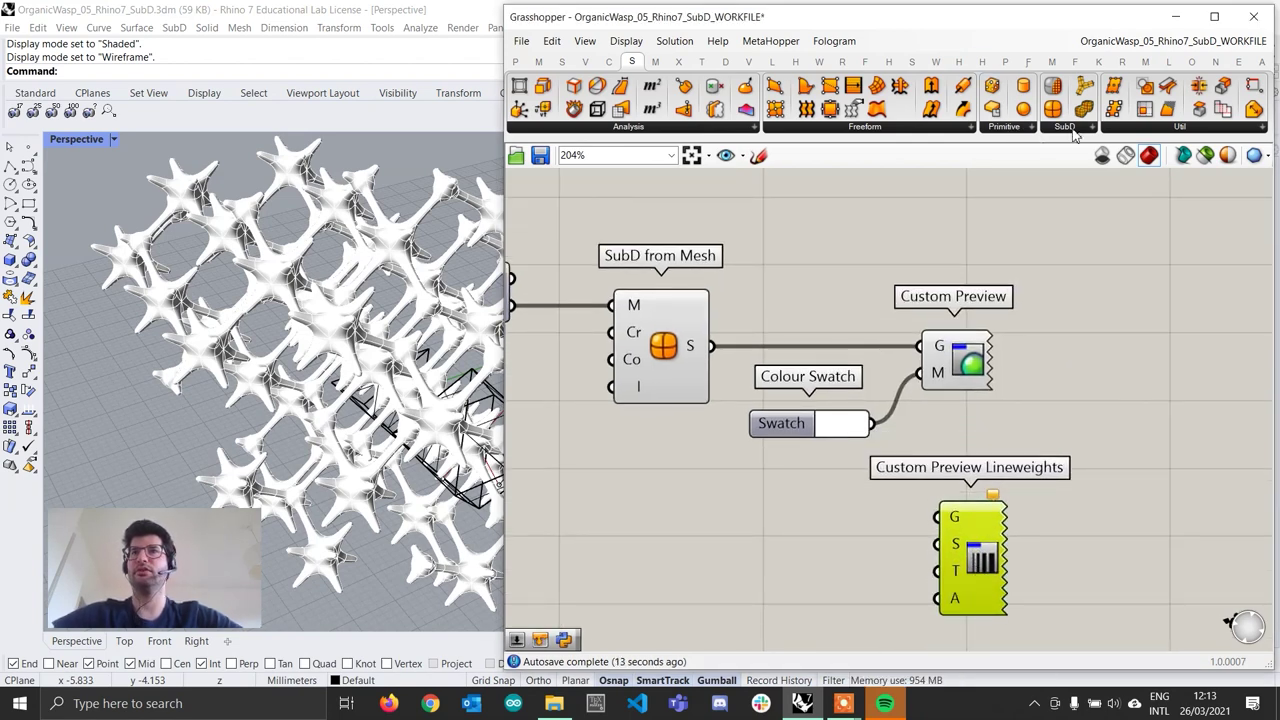
Step: Add a SubD Edges component and connect the SubD from Mesh output to its S input
{"action": "left_click", "coordinate": [1073, 135]}
{"action": "left_click_drag", "start_coordinate": [1090, 251], "coordinate": [815, 515]}
{"action": "left_click_drag", "start_coordinate": [742, 420], "coordinate": [815, 529]}
{"action": "scroll", "coordinate": [218, 234], "scroll_direction": "up", "scroll_amount": 8}
{"action": "right_click_drag", "start_coordinate": [214, 264], "coordinate": [238, 232]}
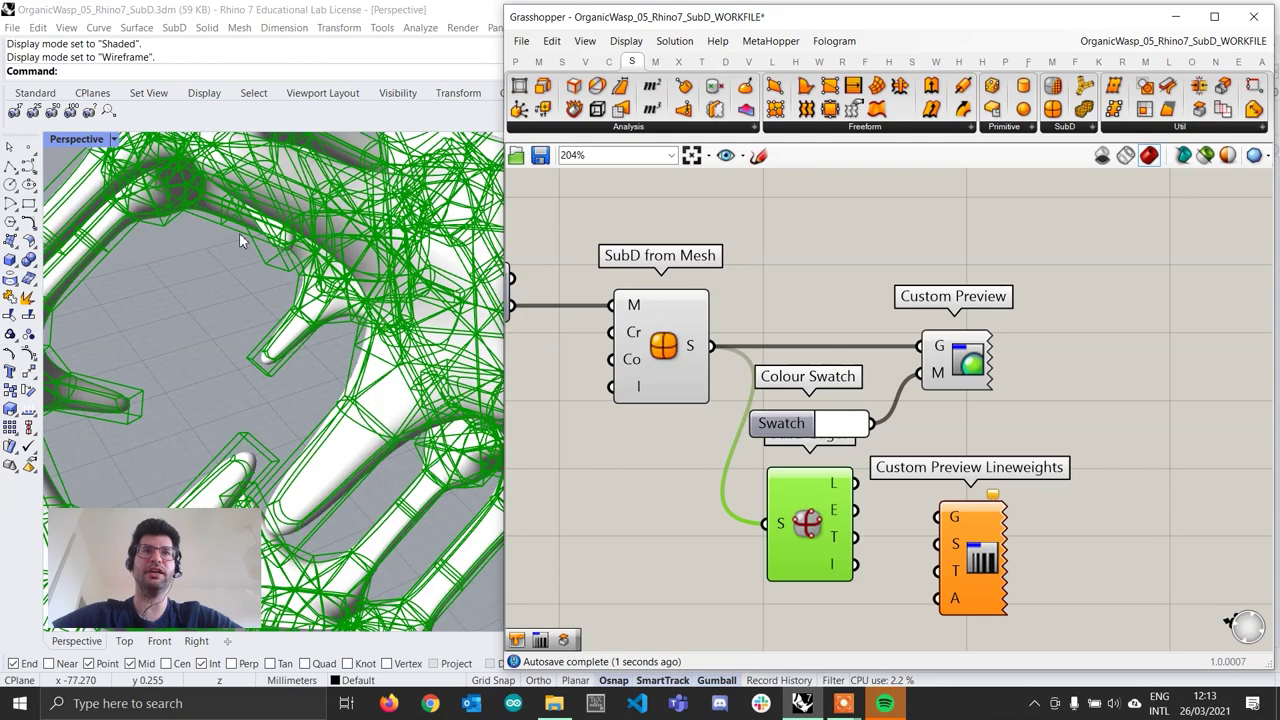
Step: Connect the E output of SubD Edges to the G input of Custom Preview Lineweights and turn off the SubD Edges preview
{"action": "right_click_drag", "start_coordinate": [850, 535], "coordinate": [794, 456]}
{"action": "mouse_move", "coordinate": [790, 437]}
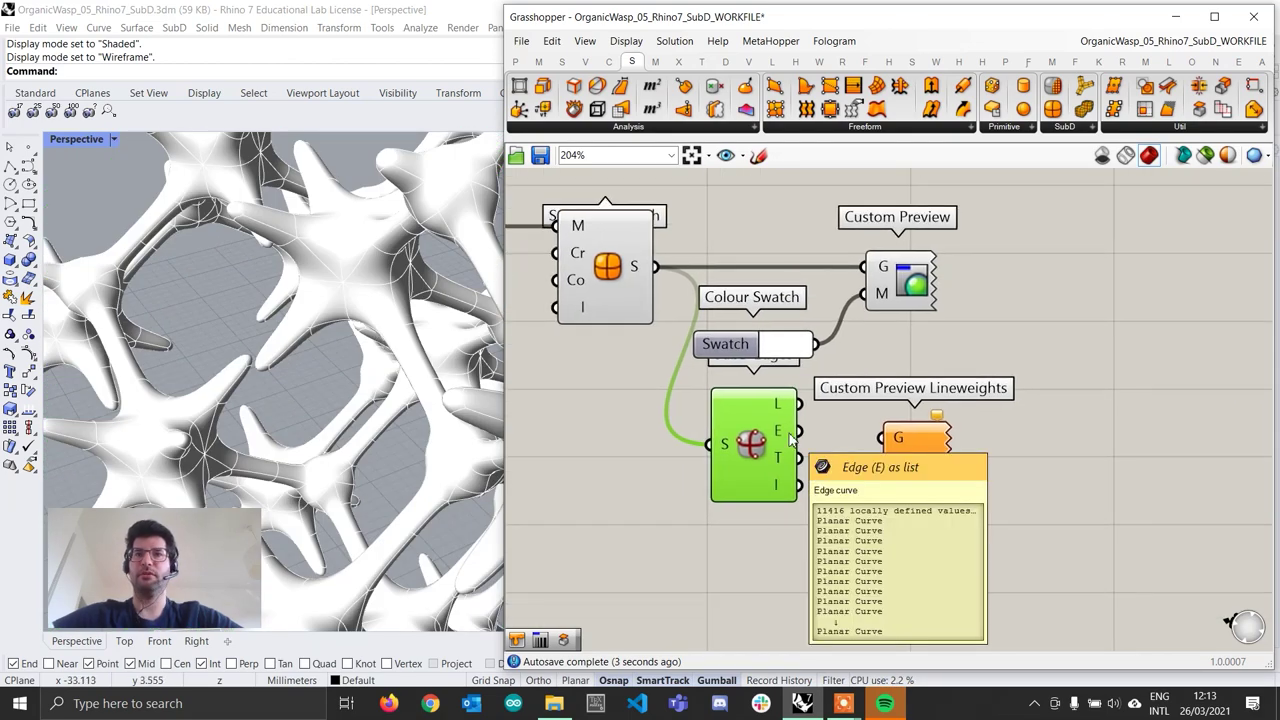
{"action": "left_click_drag", "start_coordinate": [790, 437], "coordinate": [873, 447]}
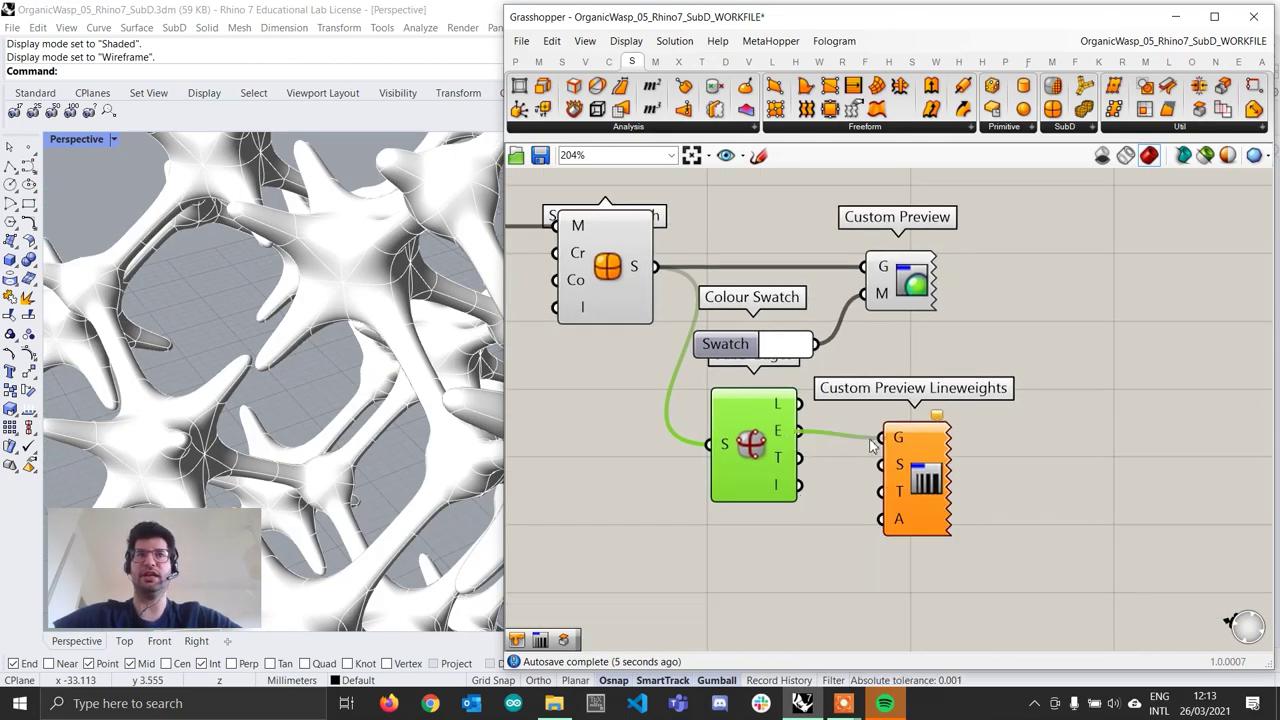
{"action": "left_click_drag", "start_coordinate": [766, 444], "coordinate": [762, 451]}
{"action": "right_click", "coordinate": [755, 445]}
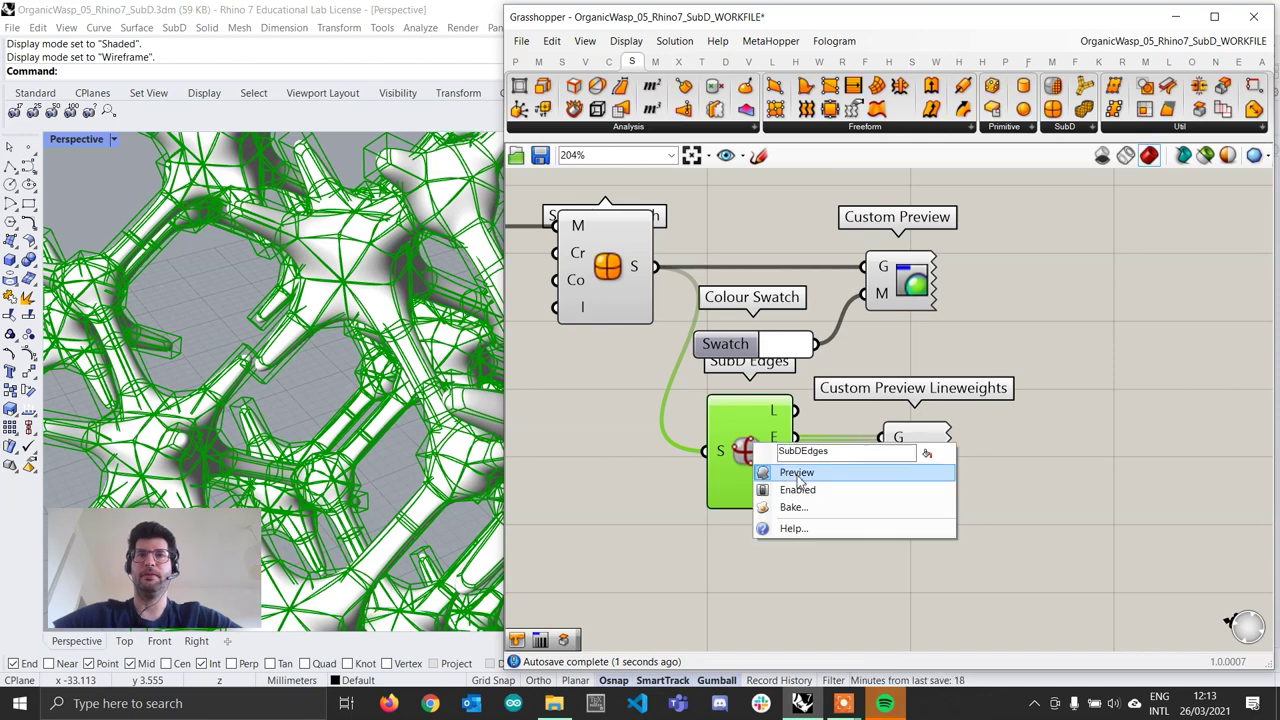
{"action": "left_click", "coordinate": [797, 472]}
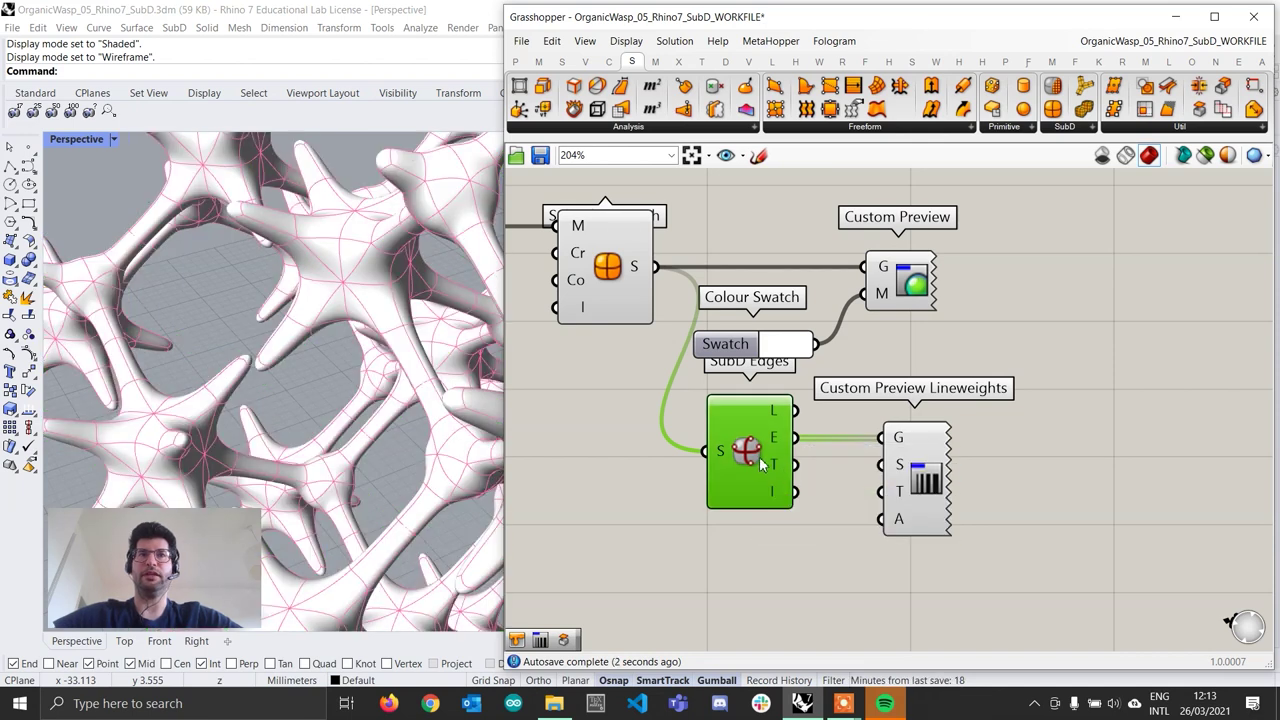
Step: Add a second Colour Swatch, connect it to the S input of Custom Preview Lineweights, and set it to black
{"action": "double_click", "coordinate": [733, 566]}
{"action": "type", "text": "swa"}
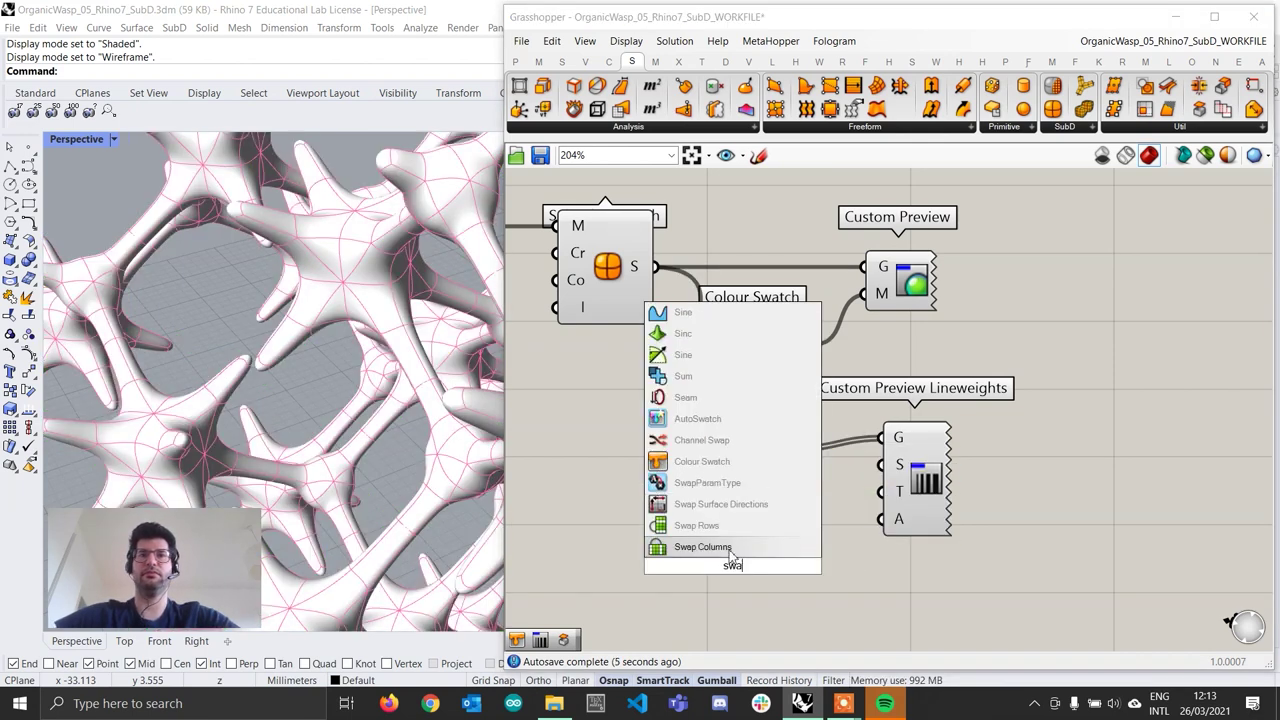
{"action": "left_click", "coordinate": [704, 459]}
{"action": "left_click_drag", "start_coordinate": [795, 565], "coordinate": [882, 466]}
{"action": "left_click", "coordinate": [763, 569]}
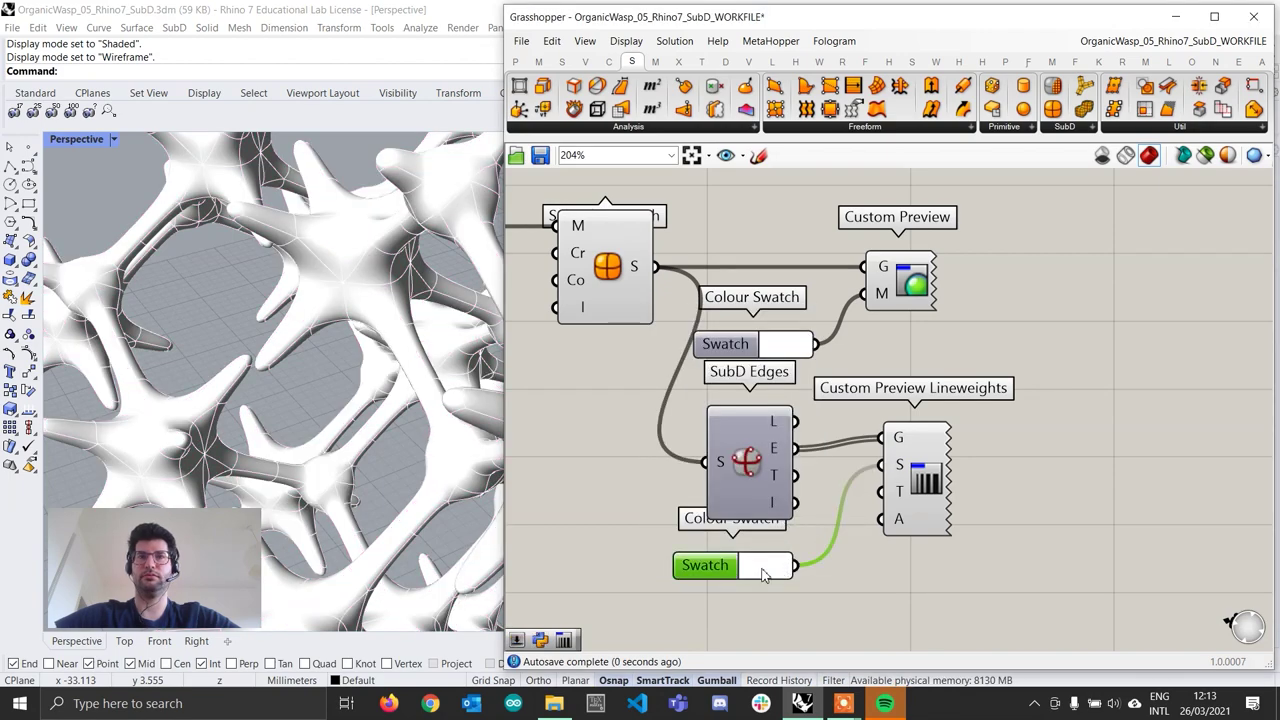
{"action": "left_click_drag", "start_coordinate": [828, 535], "coordinate": [1036, 619]}
{"action": "left_click", "coordinate": [655, 495]}
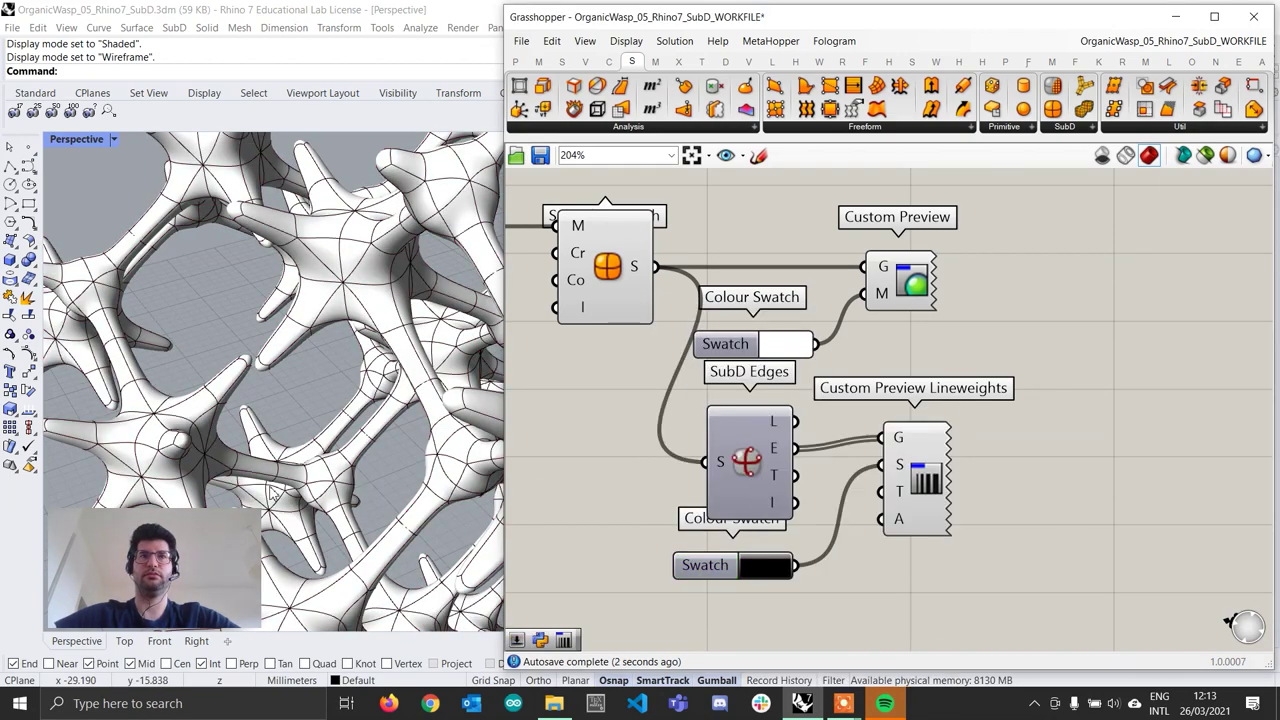
Step: Collapse the Grasshopper window and view the whole white SubD structure with its black edges in the Perspective view
{"action": "scroll", "coordinate": [274, 493], "scroll_direction": "down", "scroll_amount": 6}
{"action": "double_click", "coordinate": [914, 20]}
{"action": "scroll", "coordinate": [700, 450], "scroll_direction": "up", "scroll_amount": 5}
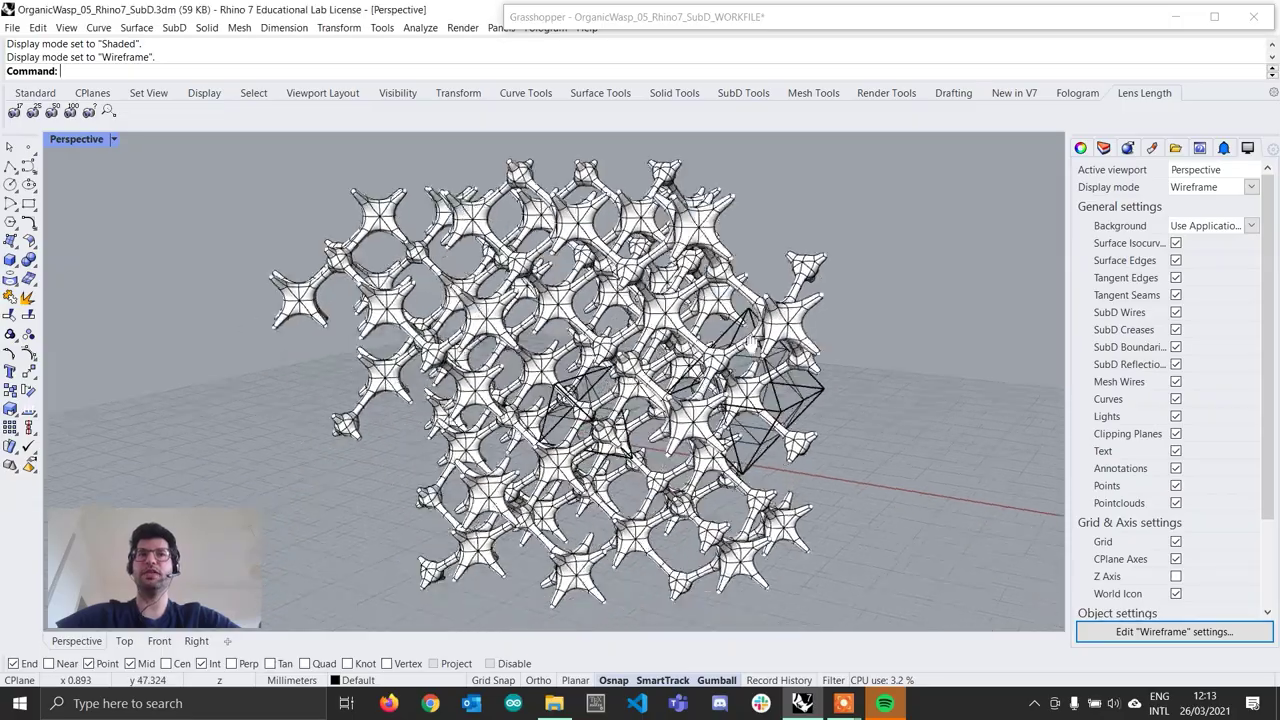
{"action": "right_click_drag", "start_coordinate": [606, 362], "coordinate": [470, 410]}
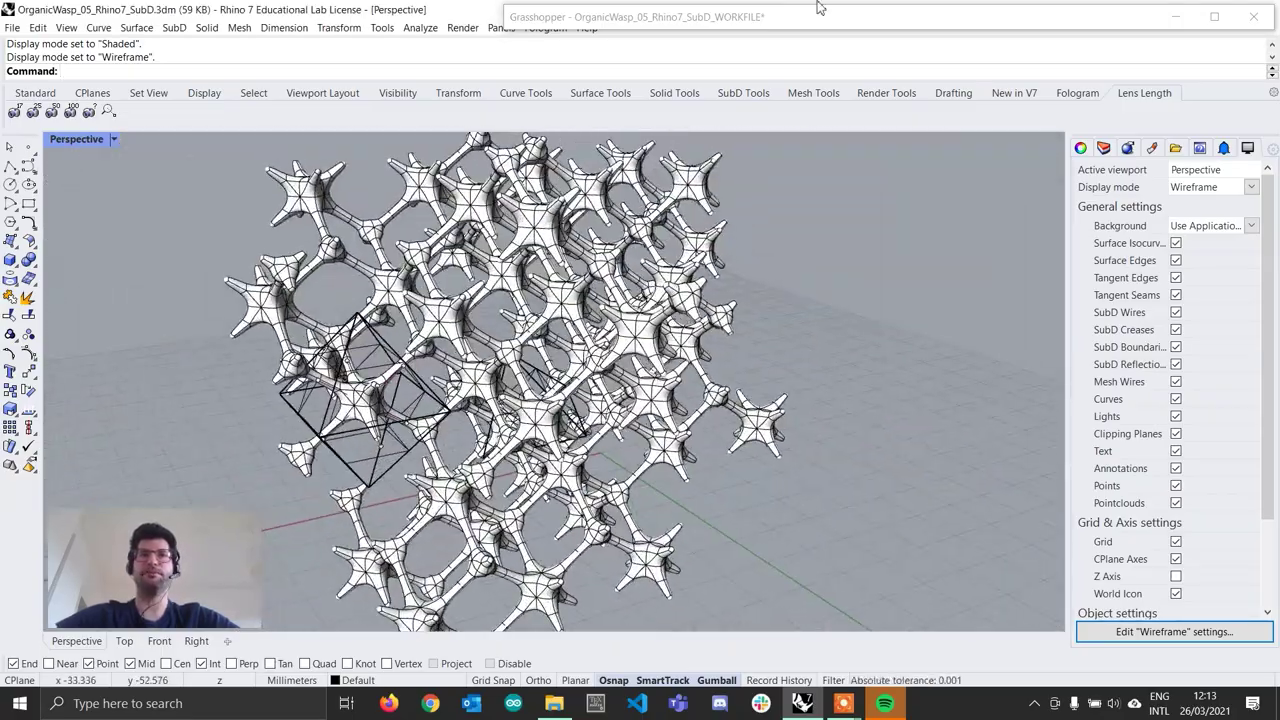
Step: Reset the Wasp stochastic aggregation to generate a new 100-part variation and view the regenerated SubD structure
{"action": "double_click", "coordinate": [807, 17]}
{"action": "scroll", "coordinate": [915, 385], "scroll_direction": "down", "scroll_amount": 5}
{"action": "right_click_drag", "start_coordinate": [790, 390], "coordinate": [1192, 443]}
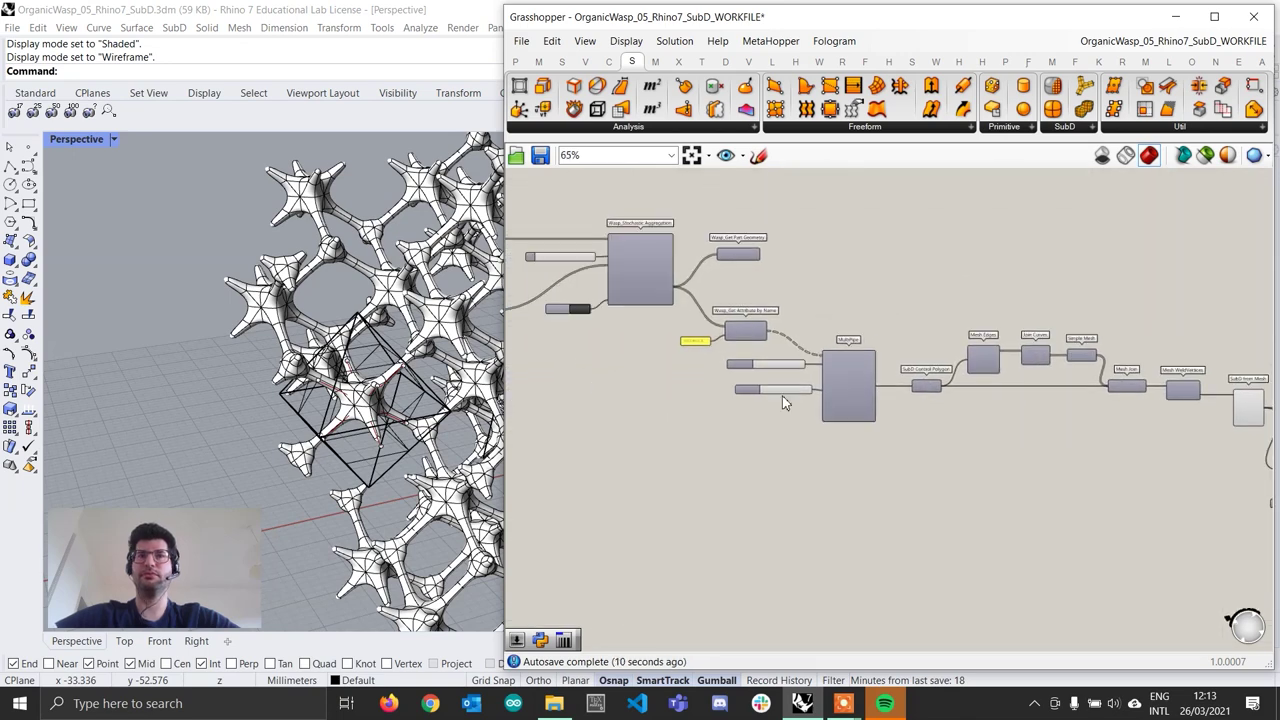
{"action": "scroll", "coordinate": [785, 394], "scroll_direction": "up", "scroll_amount": 5}
{"action": "left_click_drag", "start_coordinate": [677, 379], "coordinate": [678, 388]}
{"action": "scroll", "coordinate": [678, 388], "scroll_direction": "down", "scroll_amount": 3}
{"action": "right_click_drag", "start_coordinate": [680, 390], "coordinate": [916, 446]}
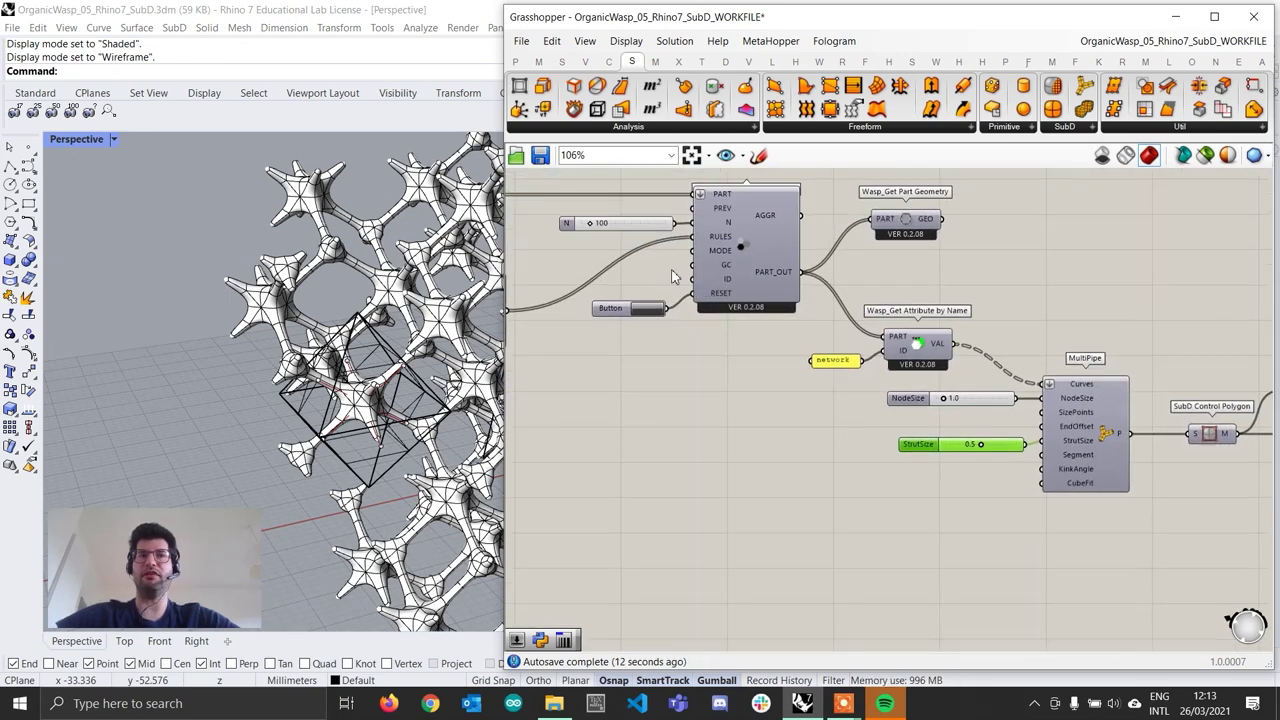
{"action": "right_click_drag", "start_coordinate": [659, 312], "coordinate": [870, 388]}
{"action": "scroll", "coordinate": [870, 388], "scroll_direction": "up", "scroll_amount": 4}
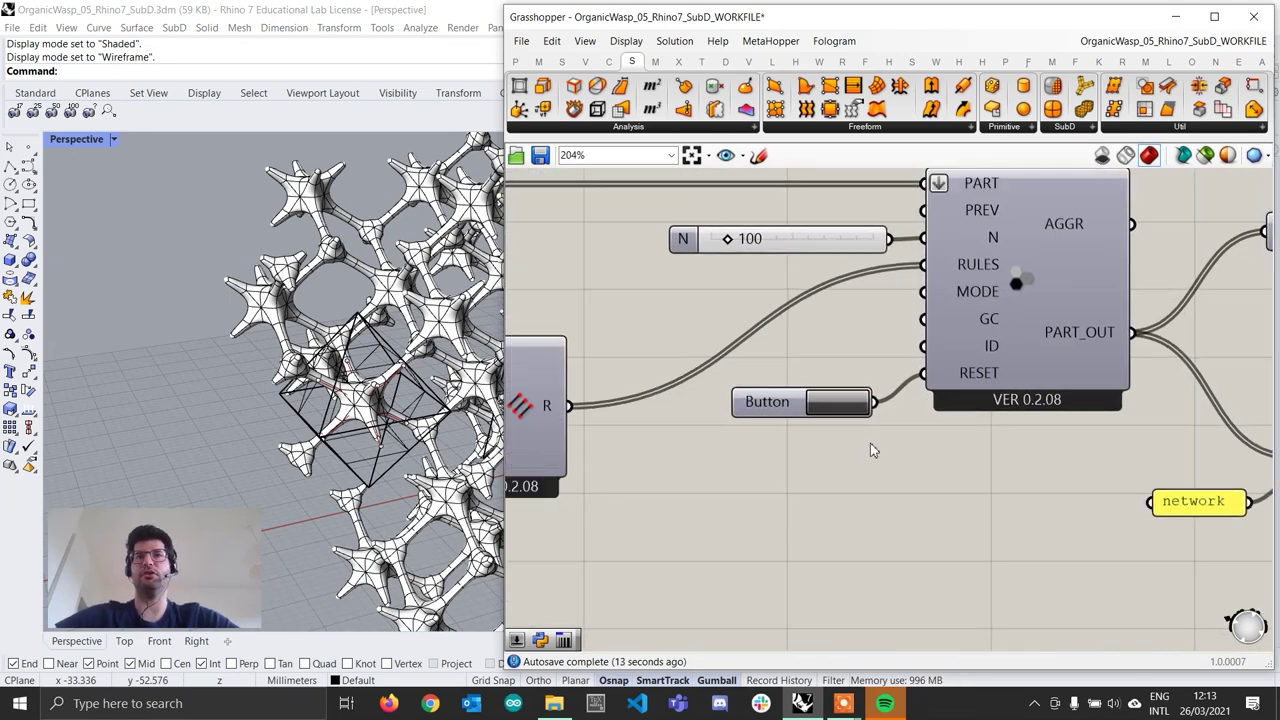
{"action": "left_click", "coordinate": [838, 402]}
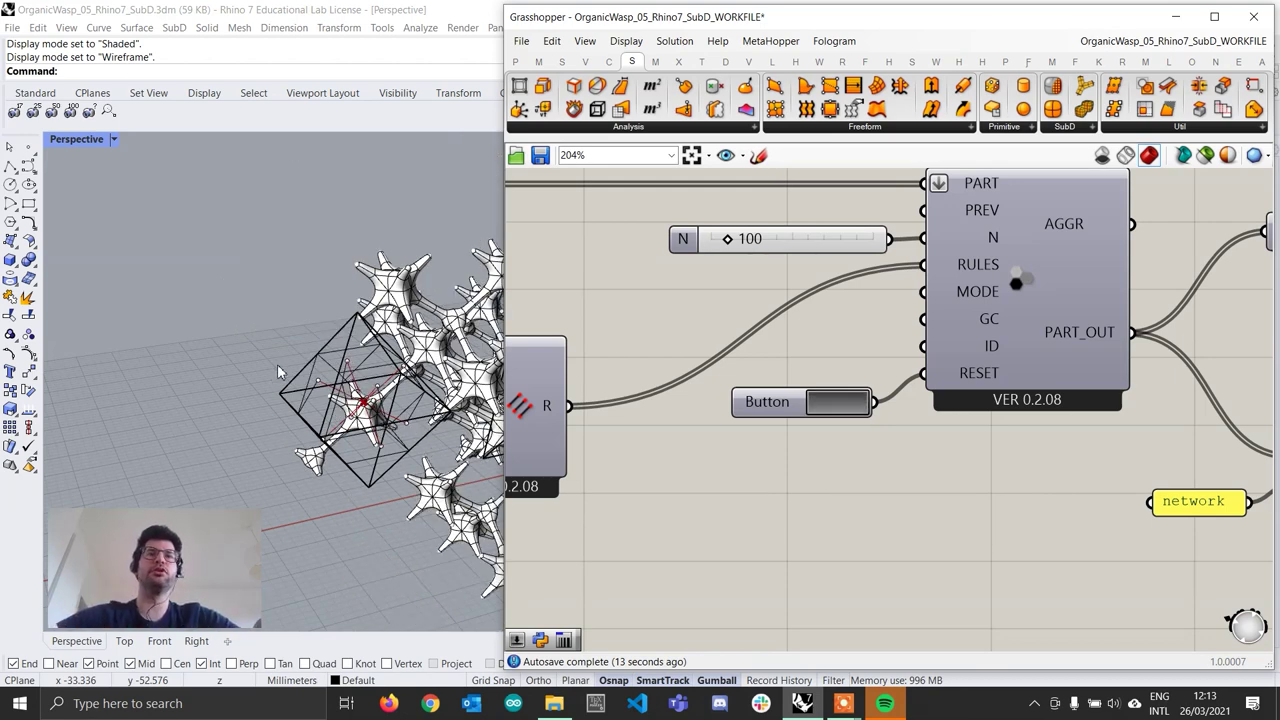
{"action": "scroll", "coordinate": [298, 366], "scroll_direction": "down", "scroll_amount": 8}
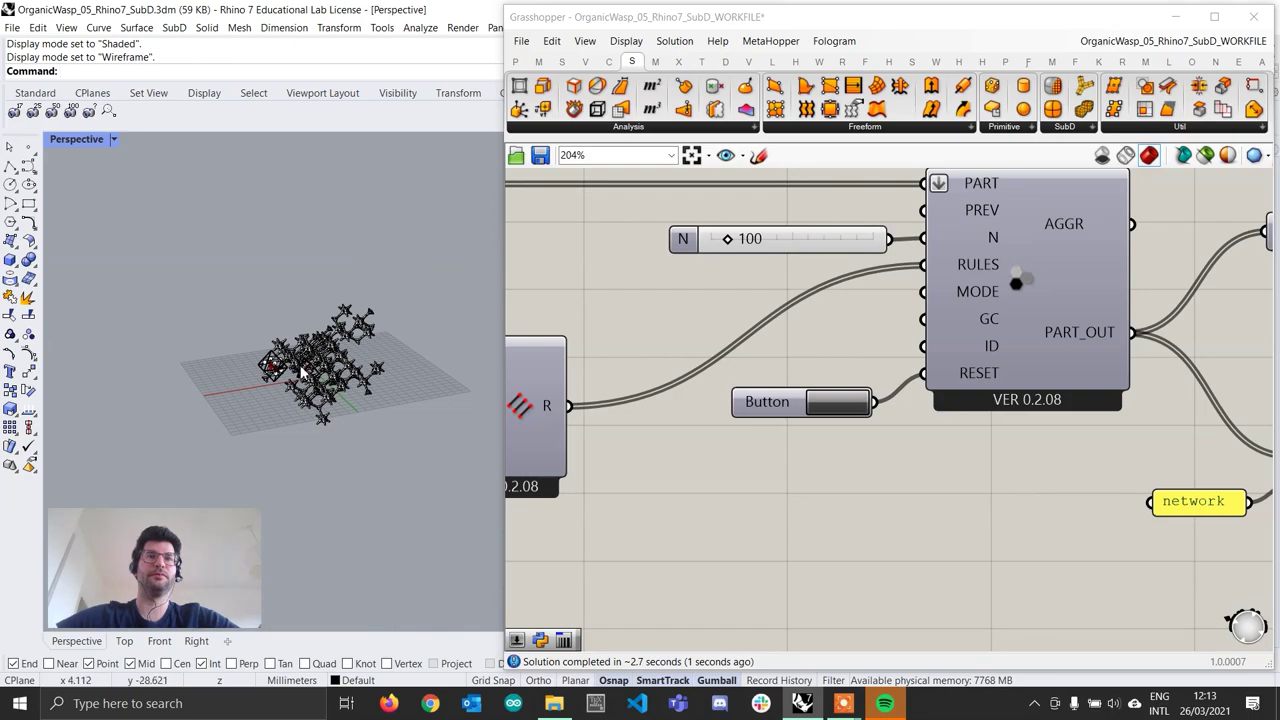
{"action": "scroll", "coordinate": [350, 388], "scroll_direction": "up", "scroll_amount": 5}
{"action": "scroll", "coordinate": [250, 360], "scroll_direction": "up", "scroll_amount": 8}
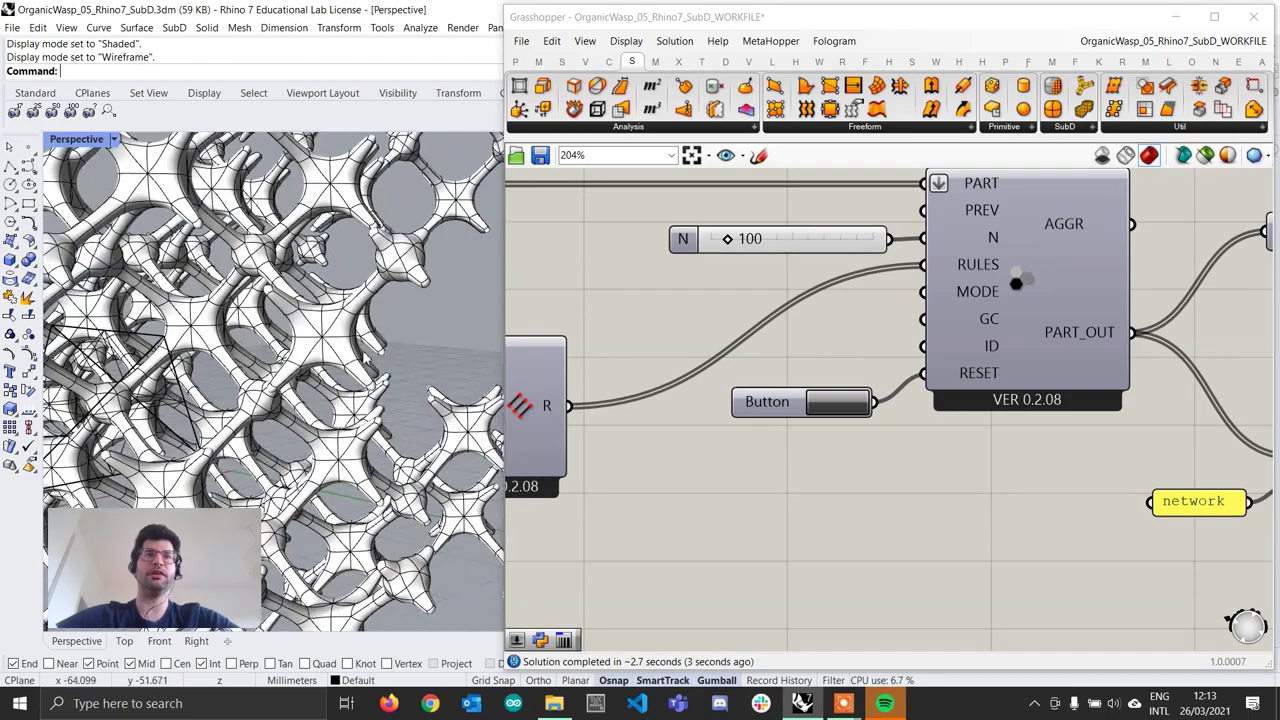
{"action": "right_click_drag", "start_coordinate": [370, 349], "coordinate": [364, 348]}
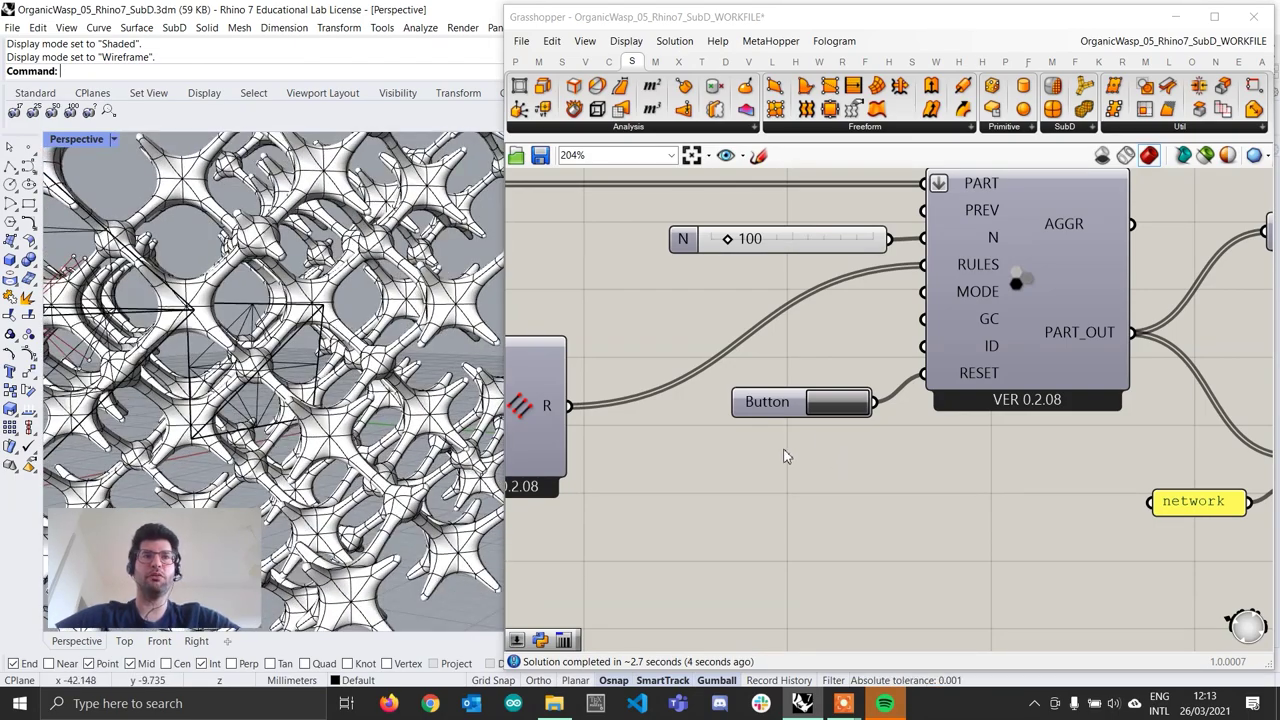
Step: Bake the SubD from Mesh output onto the Default layer with colour by layer
{"action": "scroll", "coordinate": [836, 460], "scroll_direction": "down", "scroll_amount": 9}
{"action": "scroll", "coordinate": [1046, 513], "scroll_direction": "up", "scroll_amount": 8}
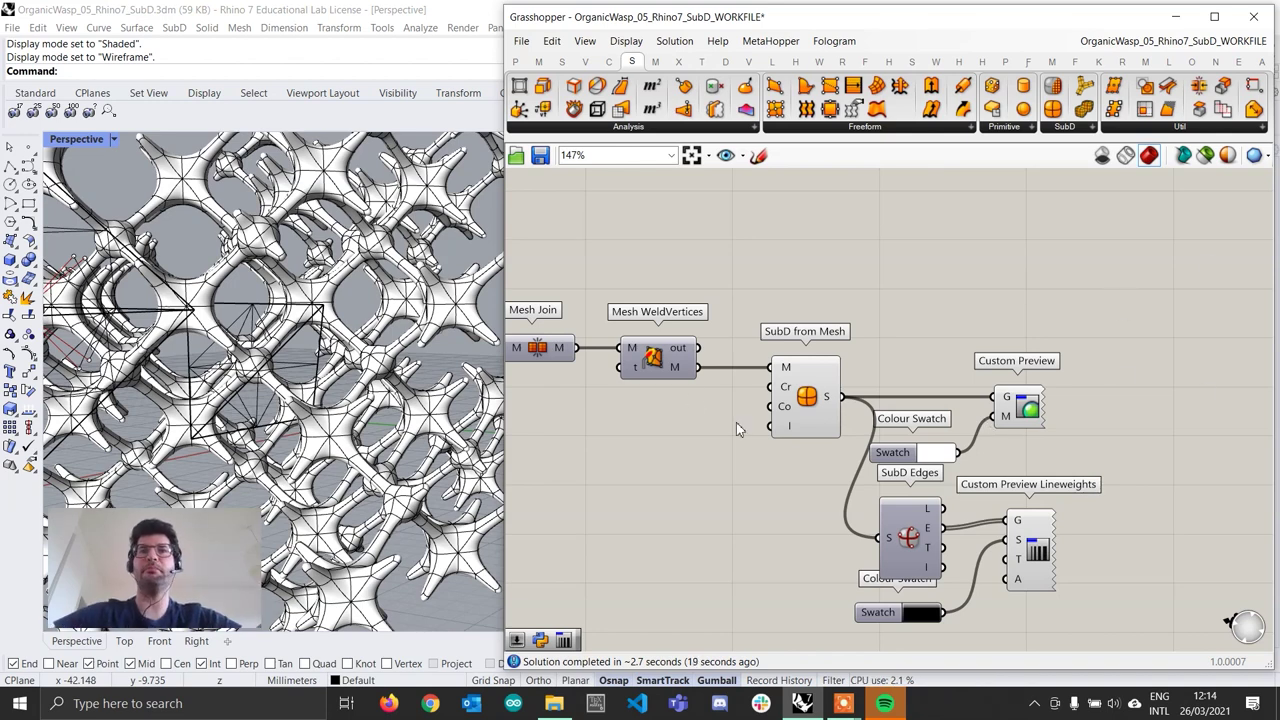
{"action": "left_click", "coordinate": [810, 403]}
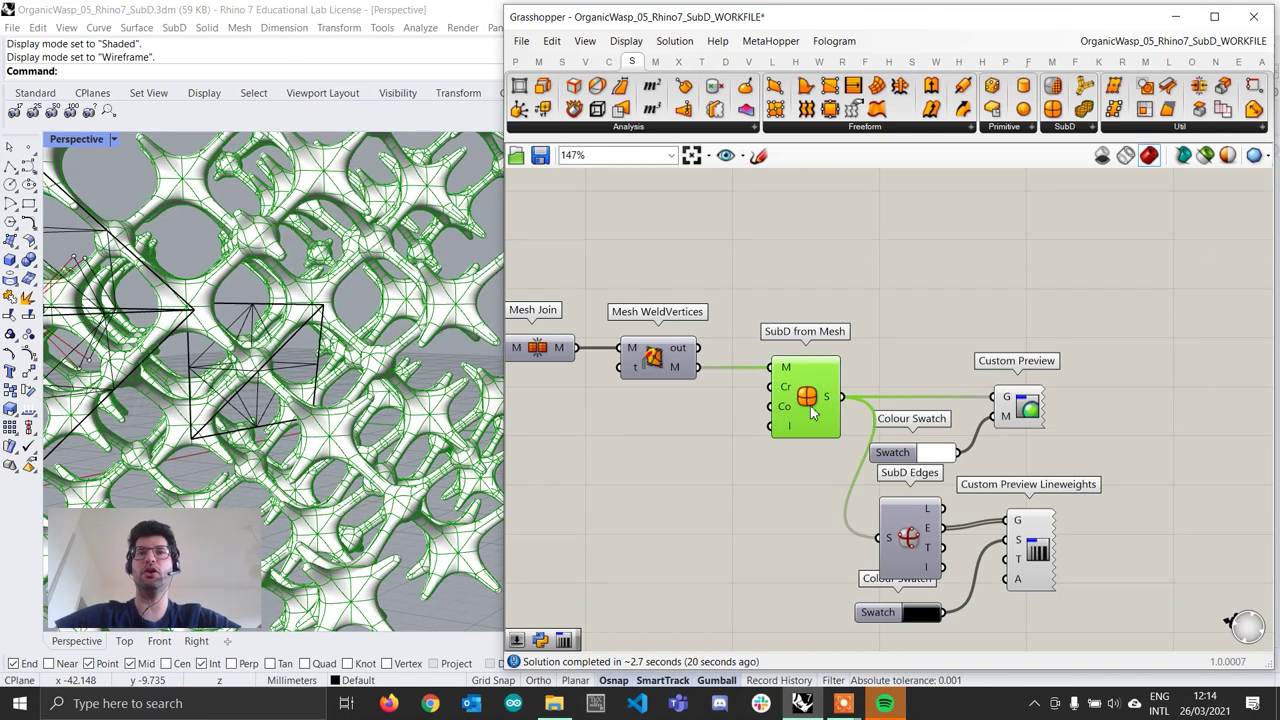
{"action": "right_click", "coordinate": [812, 403]}
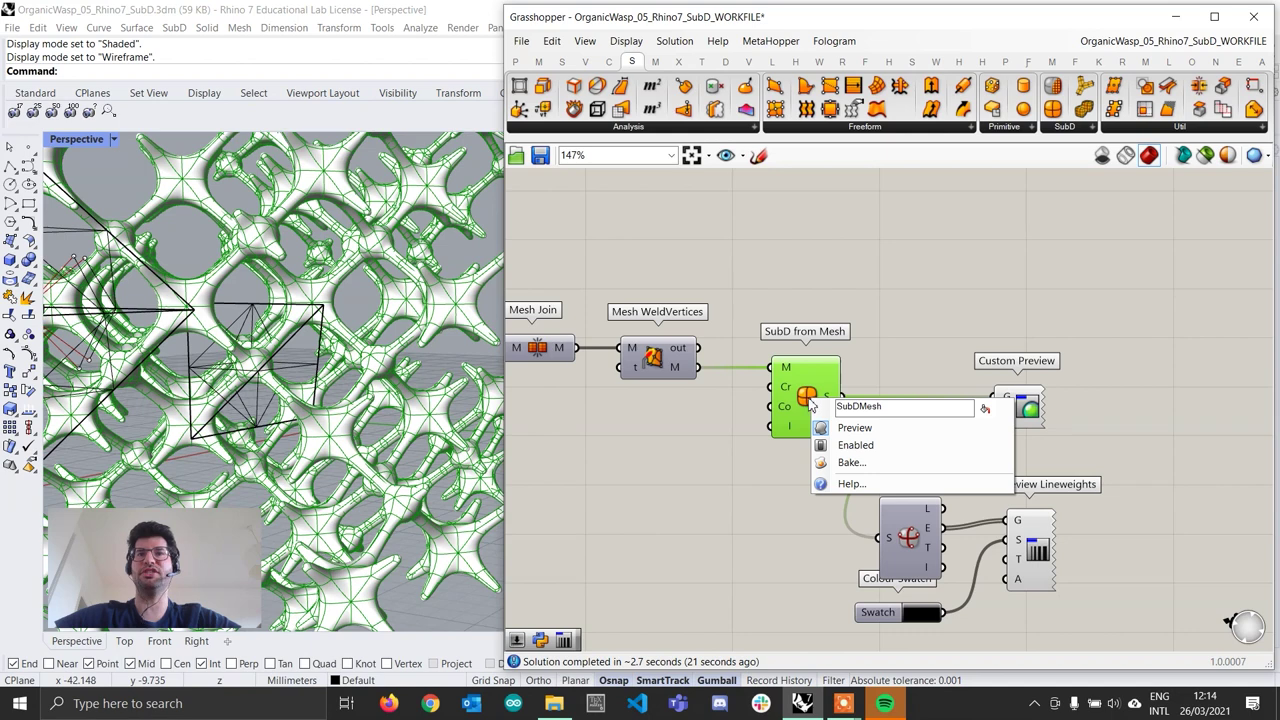
{"action": "left_click", "coordinate": [865, 468]}
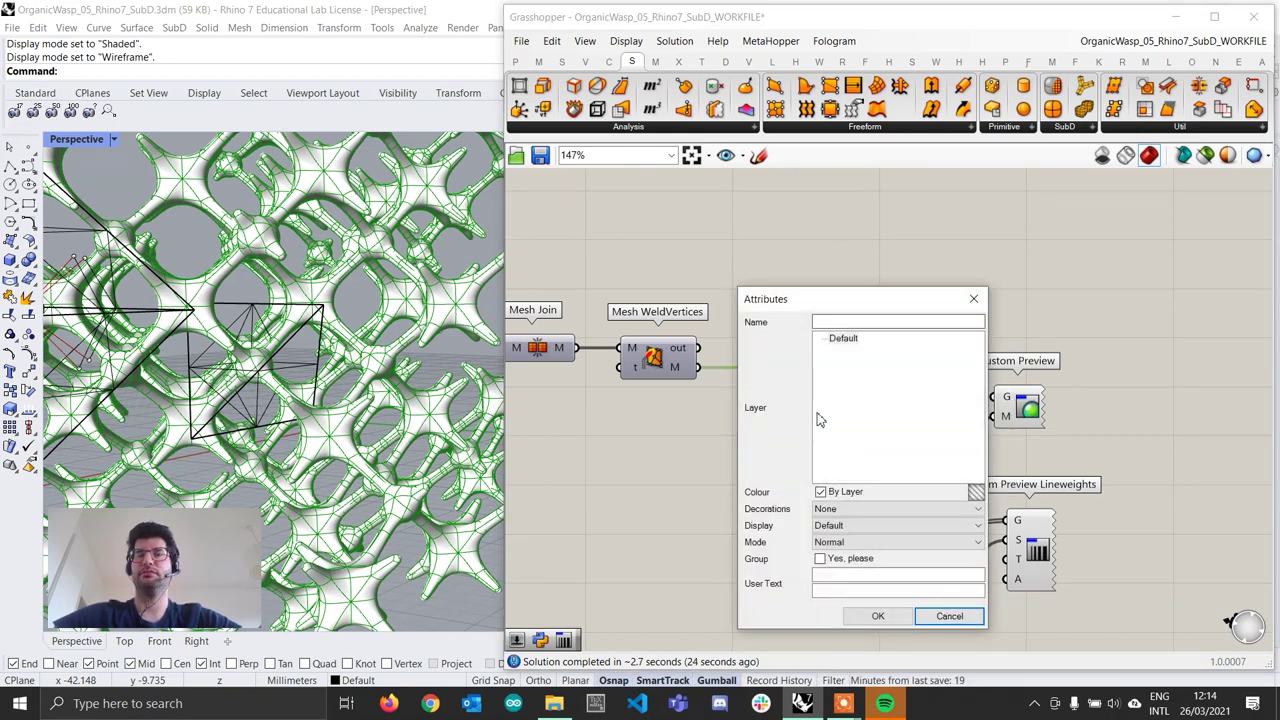
{"action": "left_click", "coordinate": [878, 615]}
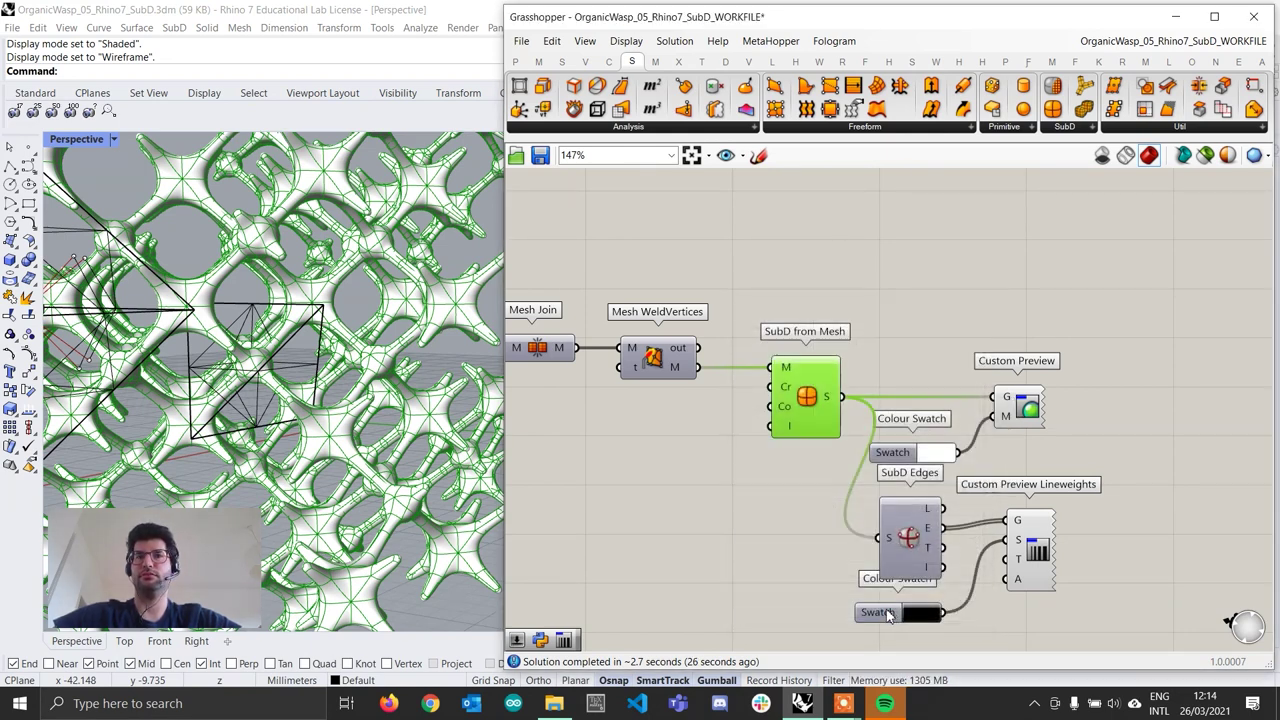
Step: Close the Grasshopper window and set the Perspective view's display mode to Shaded
{"action": "left_click", "coordinate": [1259, 19]}
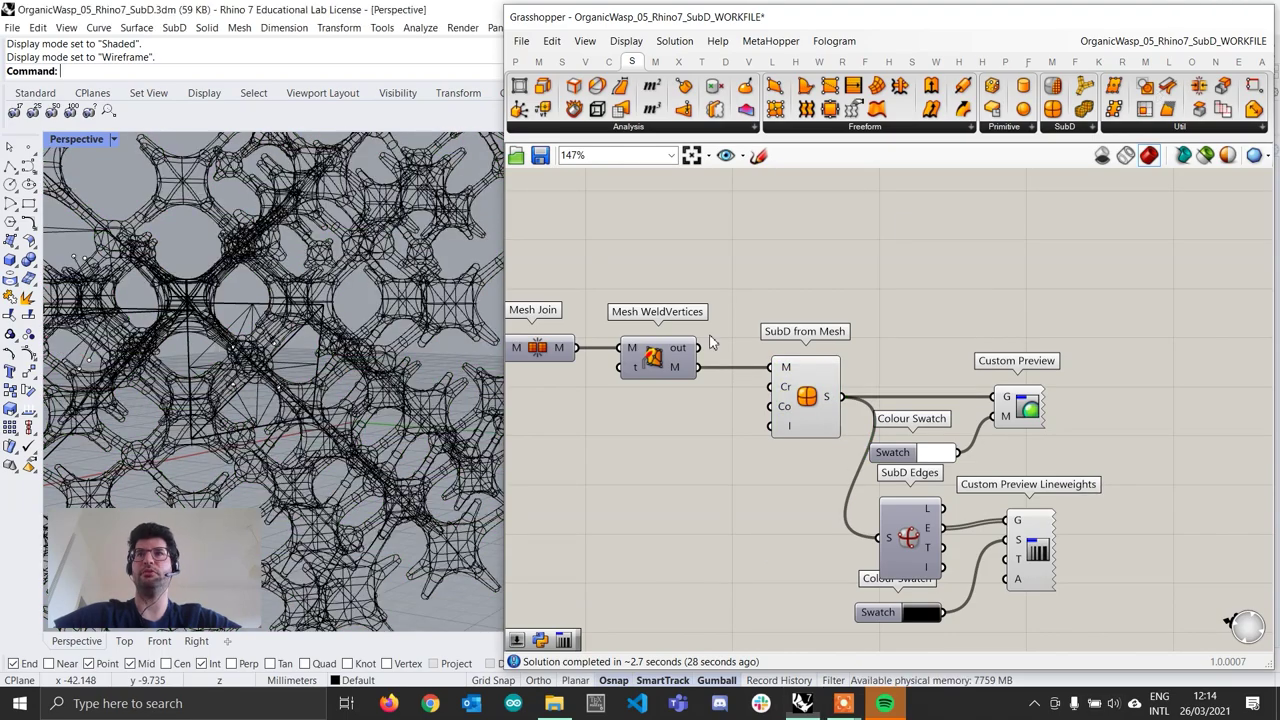
{"action": "right_click_drag", "start_coordinate": [709, 340], "coordinate": [741, 412]}
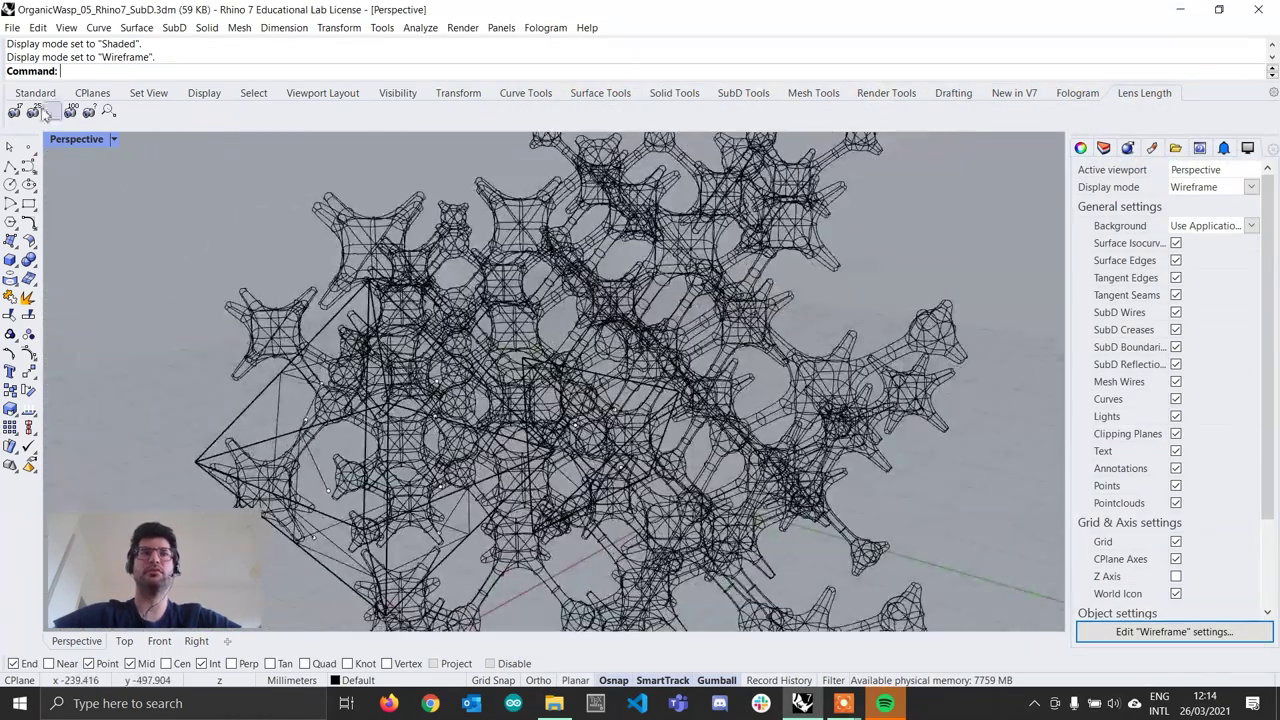
{"action": "left_click", "coordinate": [72, 142]}
{"action": "left_click", "coordinate": [86, 212]}
{"action": "scroll", "coordinate": [710, 410], "scroll_direction": "down", "scroll_amount": 5}
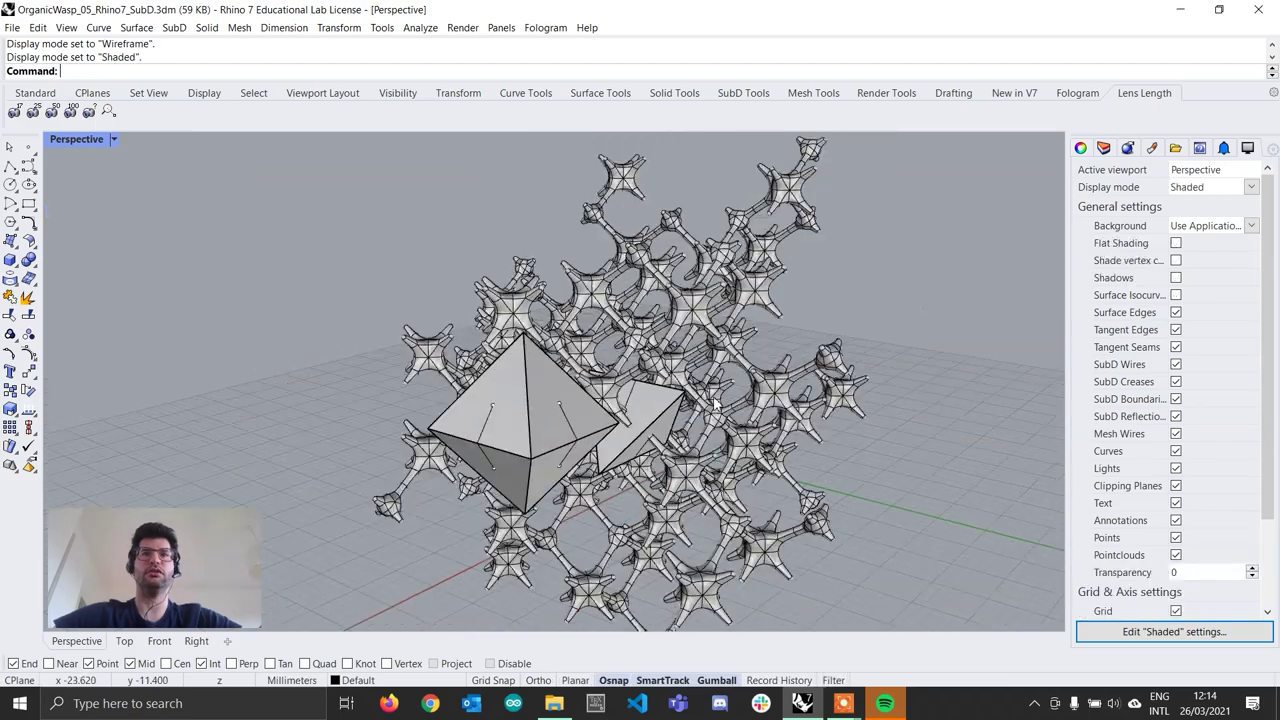
{"action": "right_click_drag", "start_coordinate": [710, 410], "coordinate": [600, 420]}
{"action": "right_click_drag", "start_coordinate": [720, 470], "coordinate": [523, 469], "text": "shift"}
Step: Select the end face of an outer arm on the baked SubD and move it downward and outward to stretch the arm
{"action": "scroll", "coordinate": [673, 270], "scroll_direction": "up", "scroll_amount": 4}
{"action": "mouse_move", "coordinate": [673, 270]}
{"action": "right_mouse_down"}
{"action": "mouse_move", "coordinate": [604, 328]}
{"action": "mouse_move", "coordinate": [826, 236]}
{"action": "mouse_move", "coordinate": [860, 241]}
{"action": "mouse_move", "coordinate": [825, 273]}
{"action": "mouse_move", "coordinate": [620, 275]}
{"action": "mouse_move", "coordinate": [666, 418]}
{"action": "mouse_move", "coordinate": [655, 285]}
{"action": "right_mouse_up"}
{"action": "scroll", "coordinate": [860, 241], "scroll_direction": "up", "scroll_amount": 5}
{"action": "scroll", "coordinate": [825, 273], "scroll_direction": "down", "scroll_amount": 7}
{"action": "scroll", "coordinate": [579, 279], "scroll_direction": "up", "scroll_amount": 8}
{"action": "scroll", "coordinate": [633, 284], "scroll_direction": "down", "scroll_amount": 3}
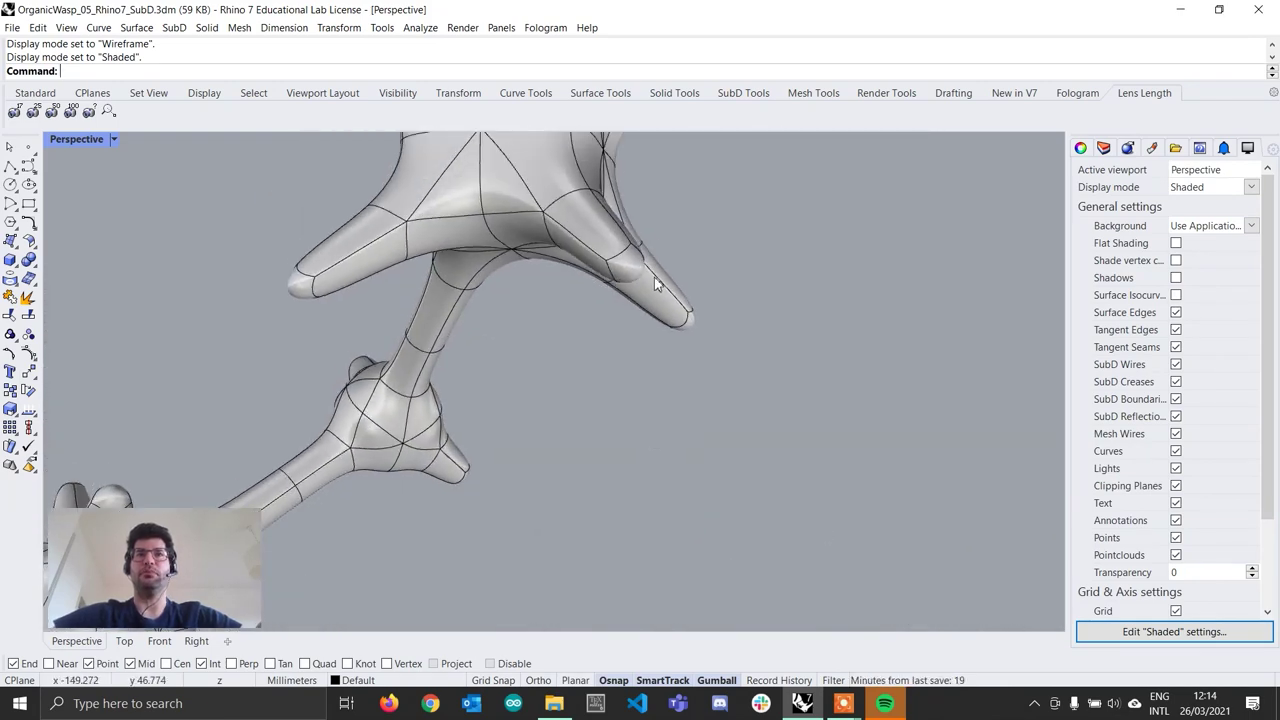
{"action": "left_click", "coordinate": [630, 275], "text": "ctrl+shift"}
{"action": "scroll", "coordinate": [714, 323], "scroll_direction": "down", "scroll_amount": 4}
{"action": "right_click_drag", "start_coordinate": [714, 323], "coordinate": [675, 338]}
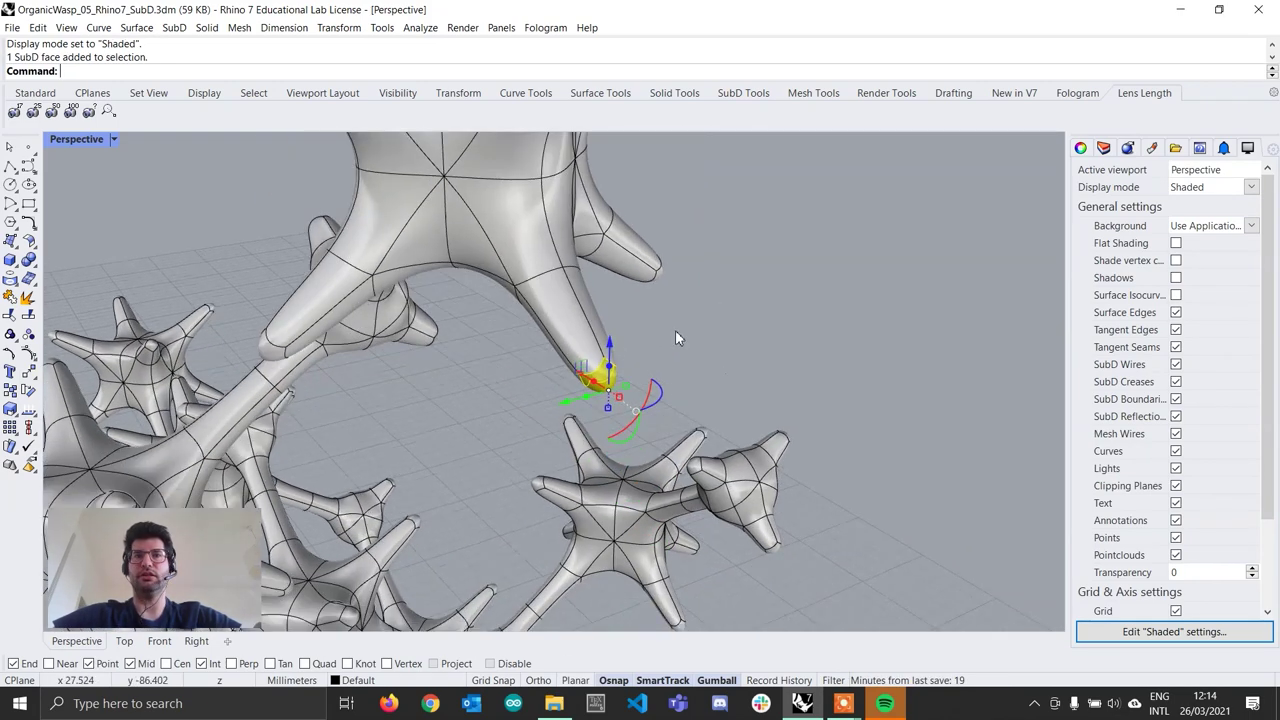
{"action": "left_click_drag", "start_coordinate": [612, 347], "coordinate": [615, 382]}
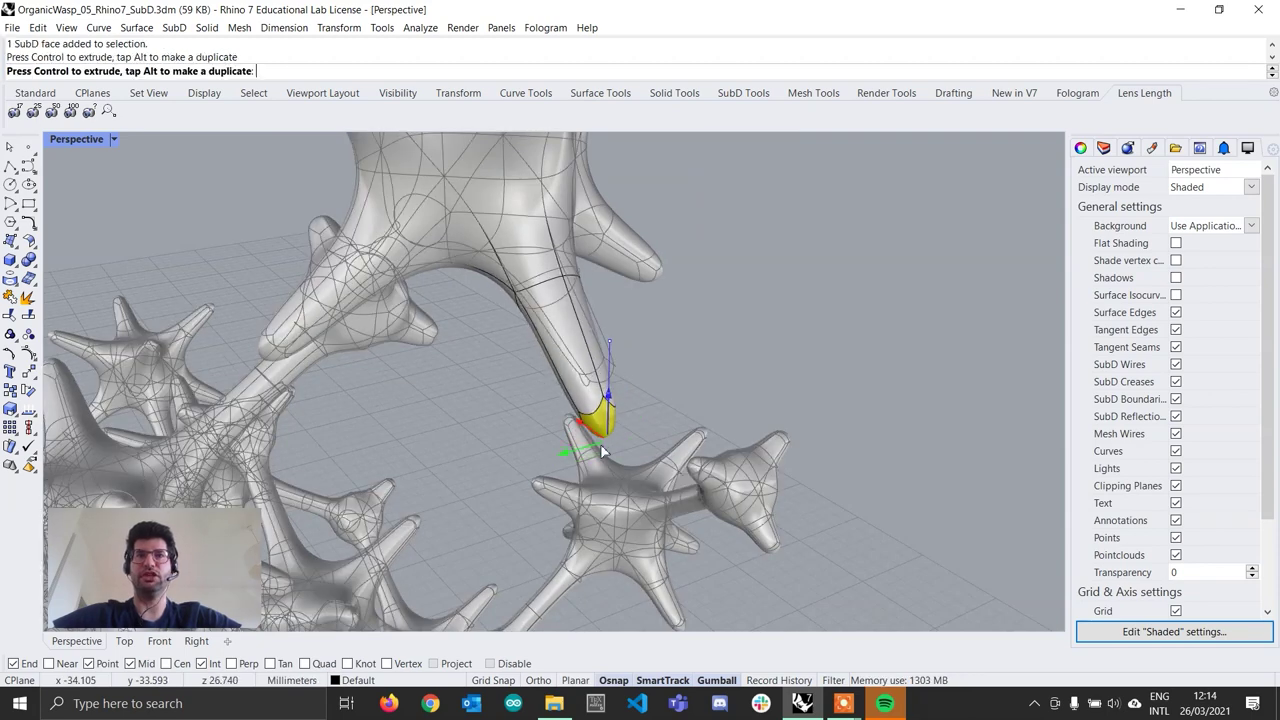
{"action": "left_click_drag", "start_coordinate": [566, 456], "coordinate": [823, 413]}
{"action": "left_click_drag", "start_coordinate": [899, 397], "coordinate": [868, 401]}
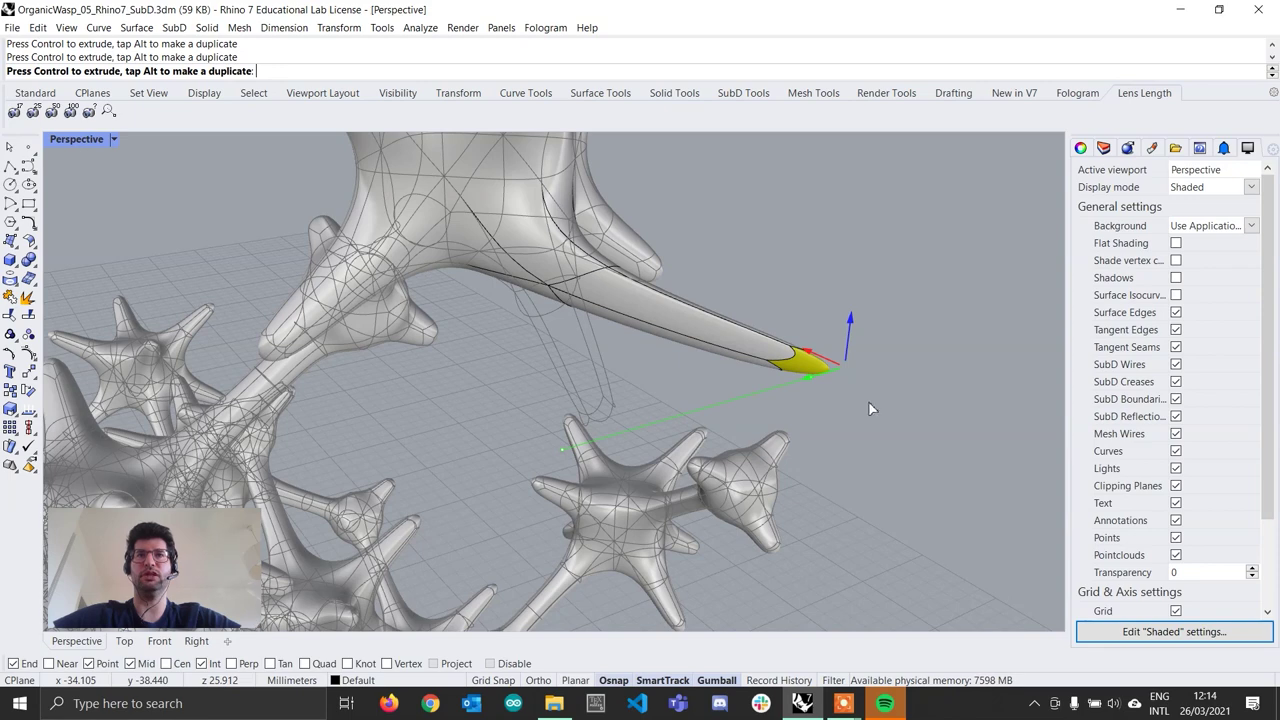
{"action": "key", "text": "Escape"}
Step: Select the eight SubD faces around the centre of the star-shaped outer node and subdivide them
{"action": "scroll", "coordinate": [775, 381], "scroll_direction": "down", "scroll_amount": 1}
{"action": "right_click_drag", "start_coordinate": [664, 328], "coordinate": [689, 288]}
{"action": "scroll", "coordinate": [689, 294], "scroll_direction": "up", "scroll_amount": 5}
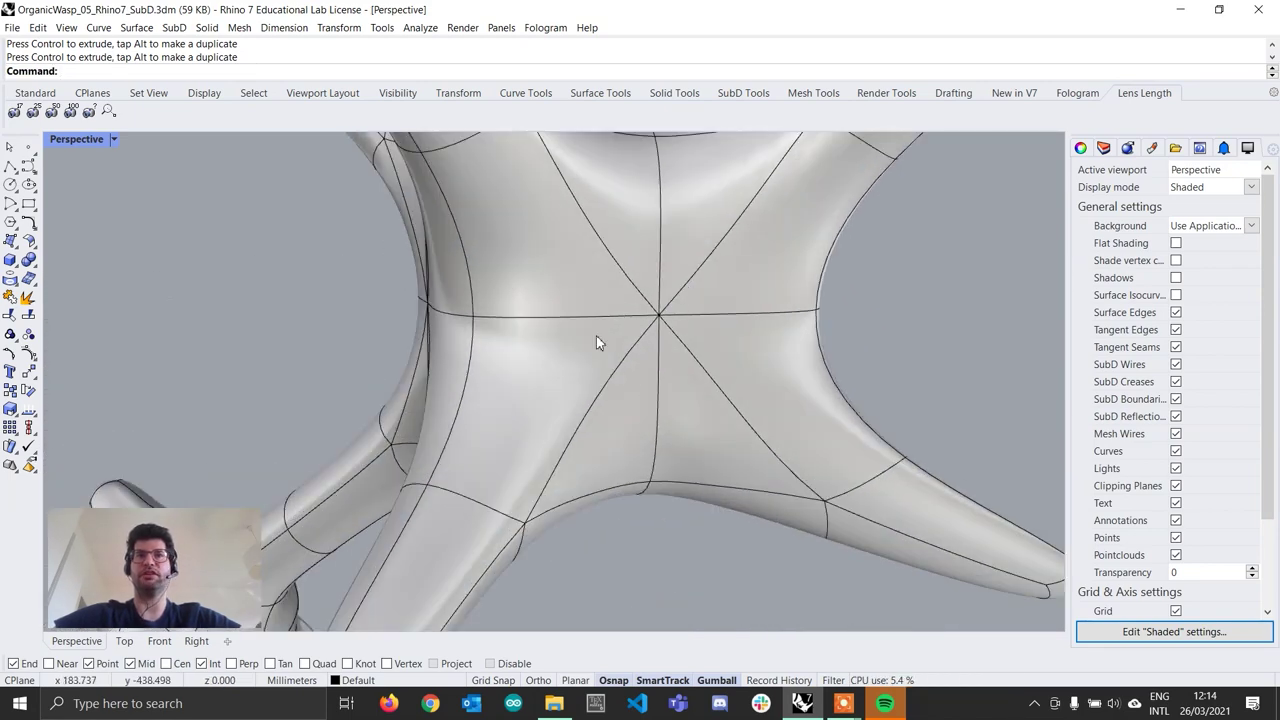
{"action": "scroll", "coordinate": [637, 336], "scroll_direction": "down", "scroll_amount": 5}
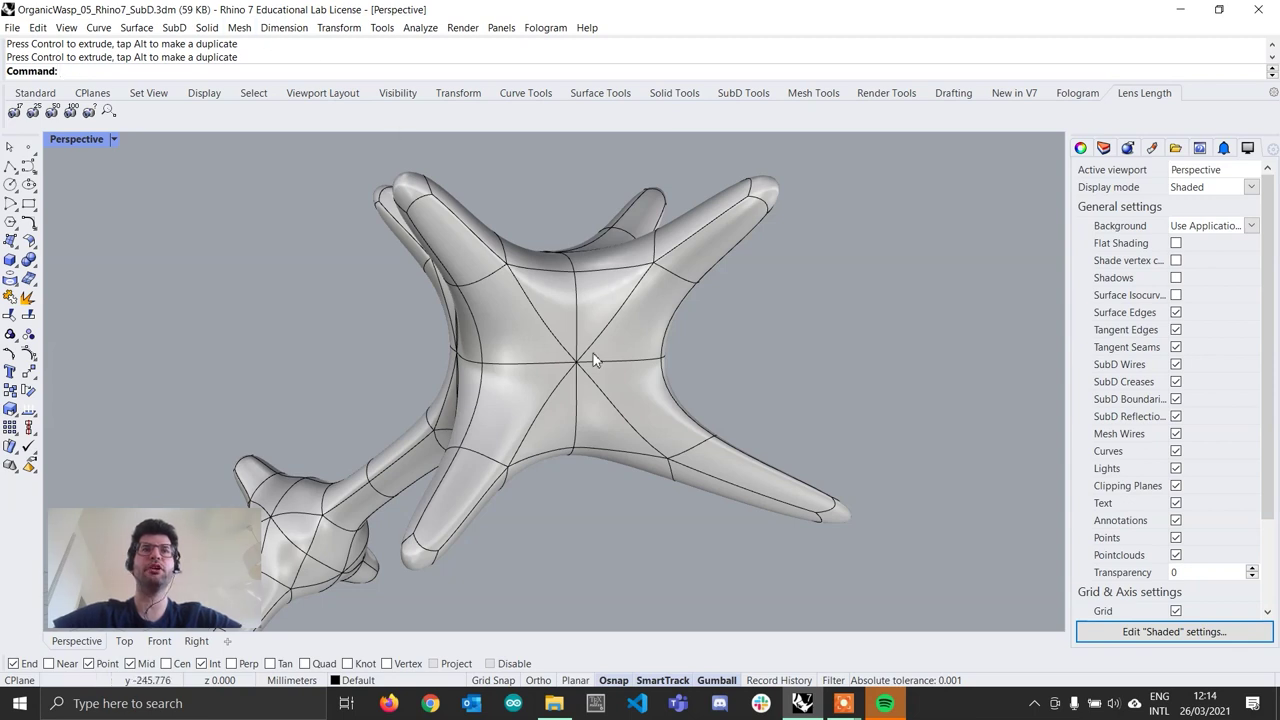
{"action": "left_click", "coordinate": [562, 334]}
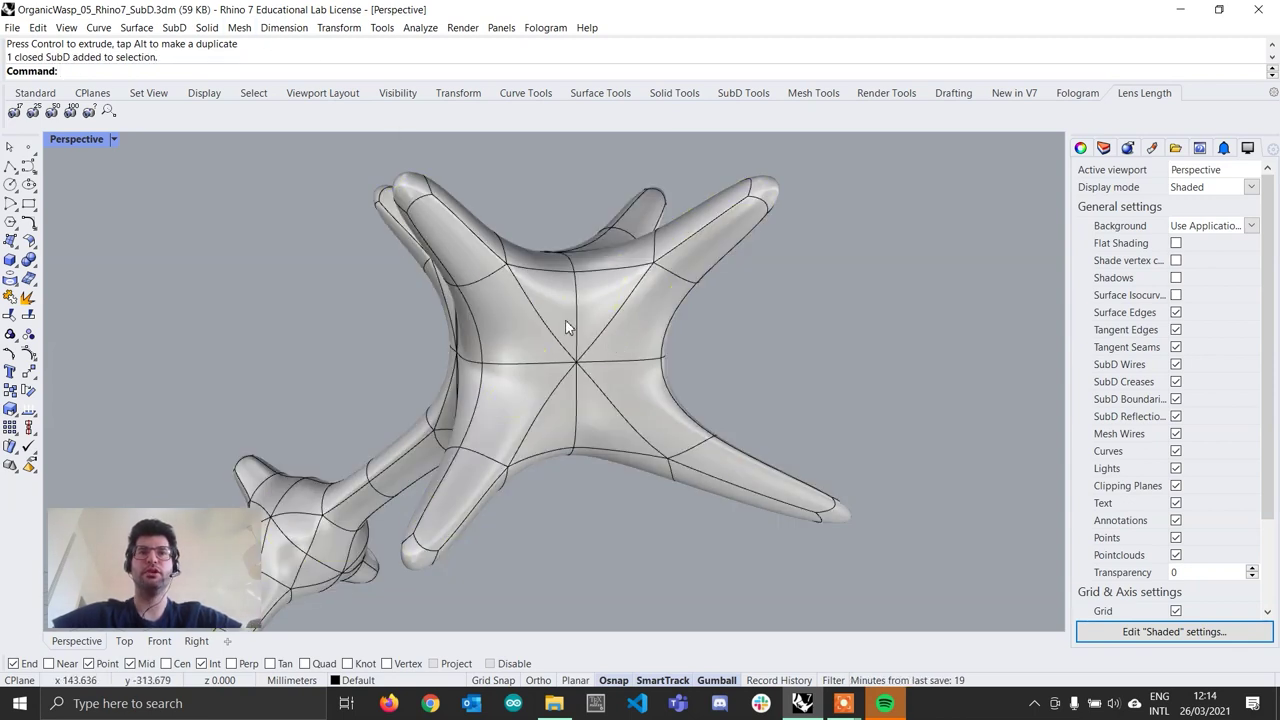
{"action": "left_click", "coordinate": [566, 328], "text": "ctrl+shift"}
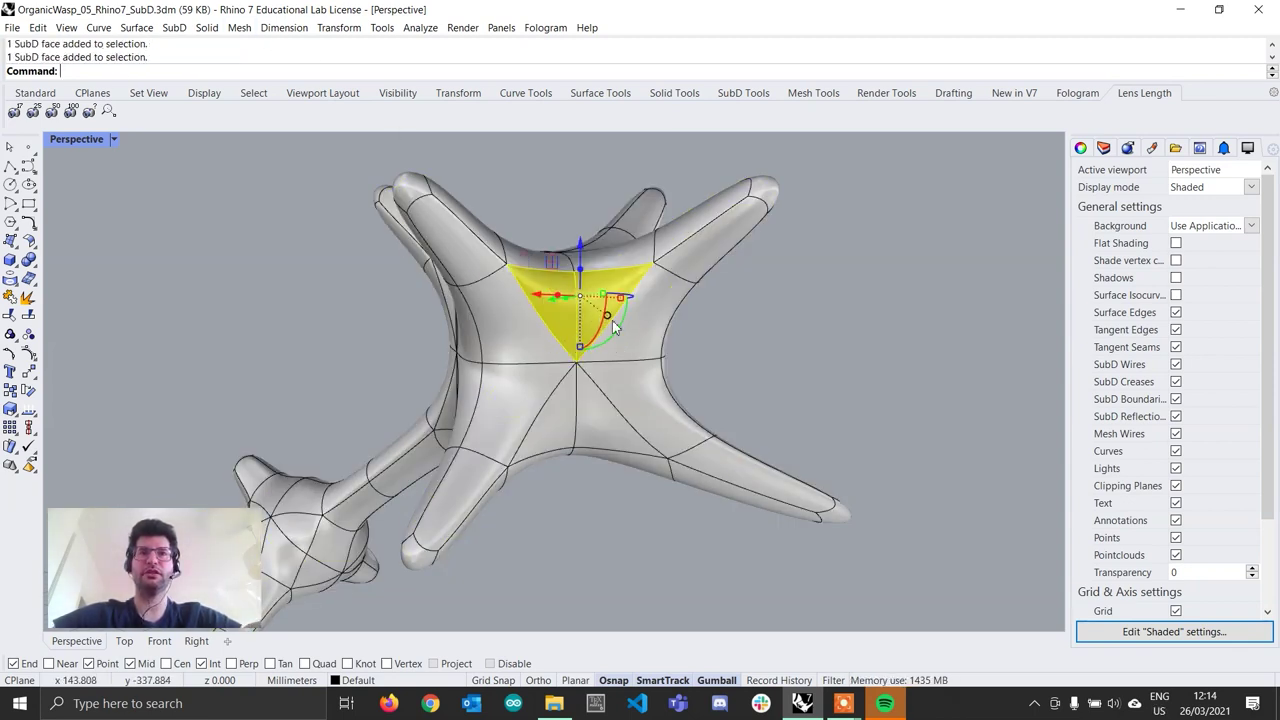
{"action": "left_click", "coordinate": [619, 381], "text": "ctrl+shift"}
{"action": "left_click", "coordinate": [565, 420], "text": "ctrl+shift"}
{"action": "left_click", "coordinate": [522, 351], "text": "ctrl+shift"}
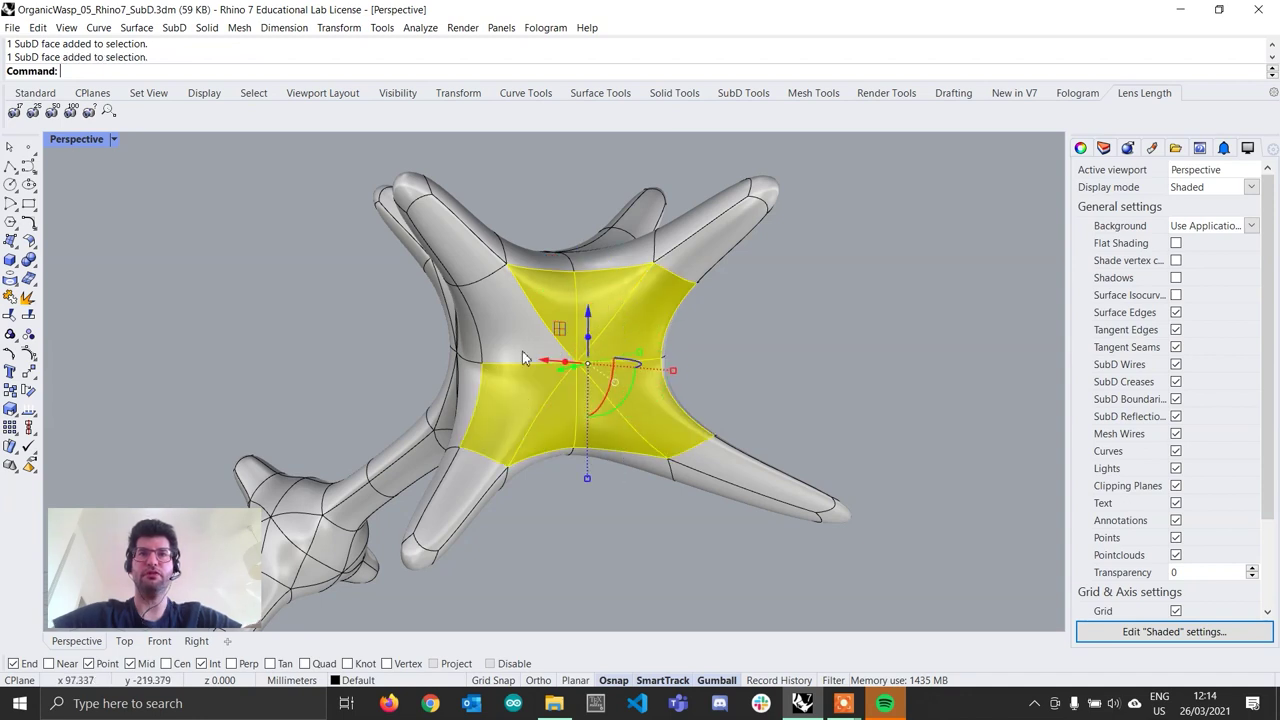
{"action": "left_click", "coordinate": [174, 27]}
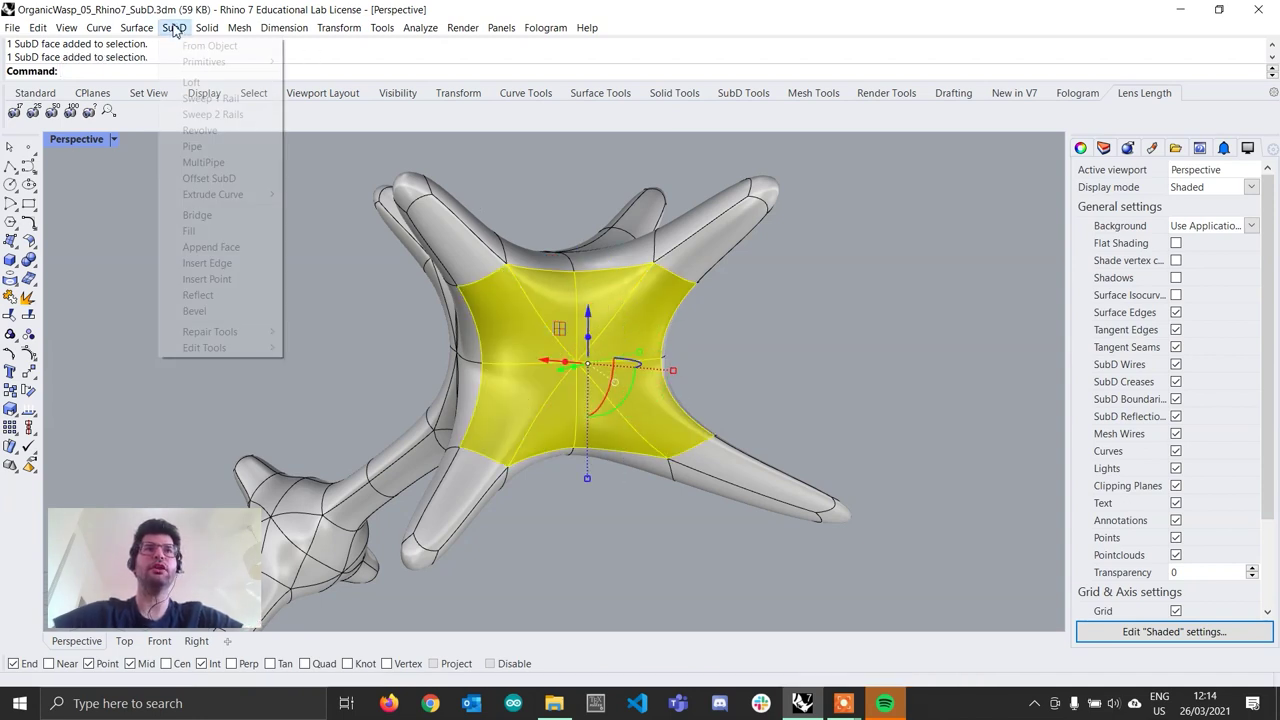
{"action": "mouse_move", "coordinate": [240, 348]}
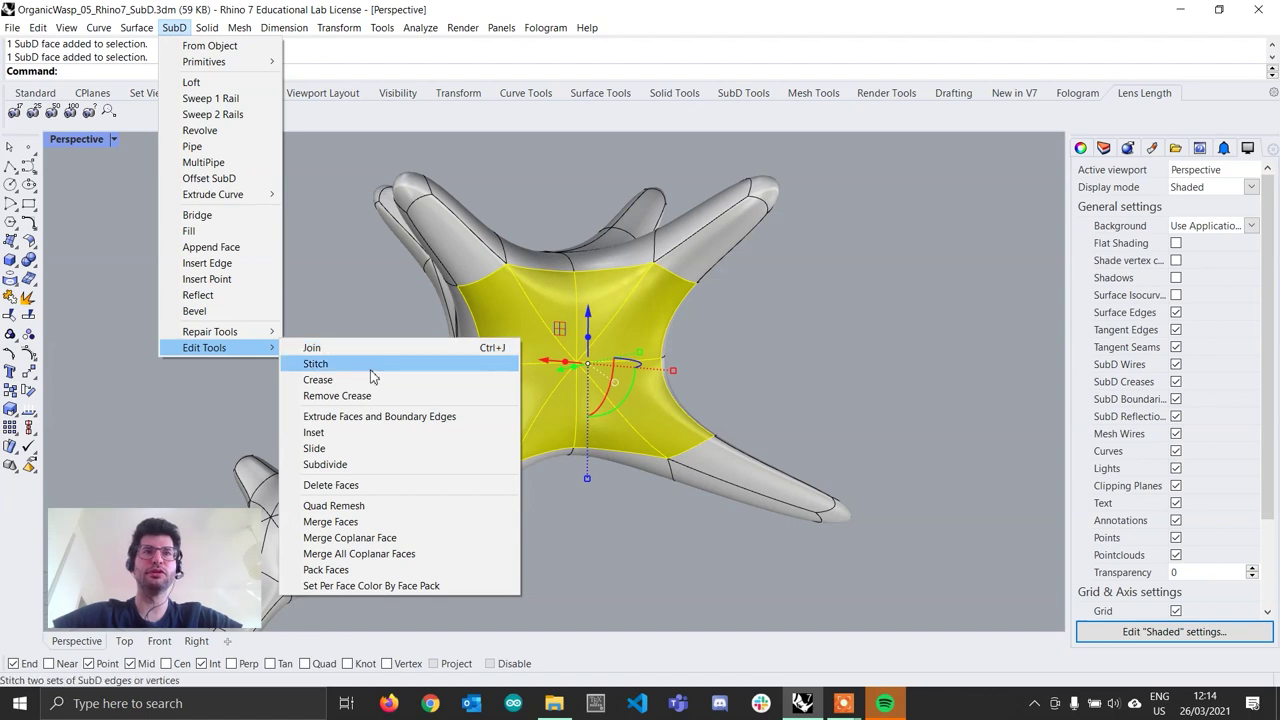
{"action": "left_click", "coordinate": [375, 465]}
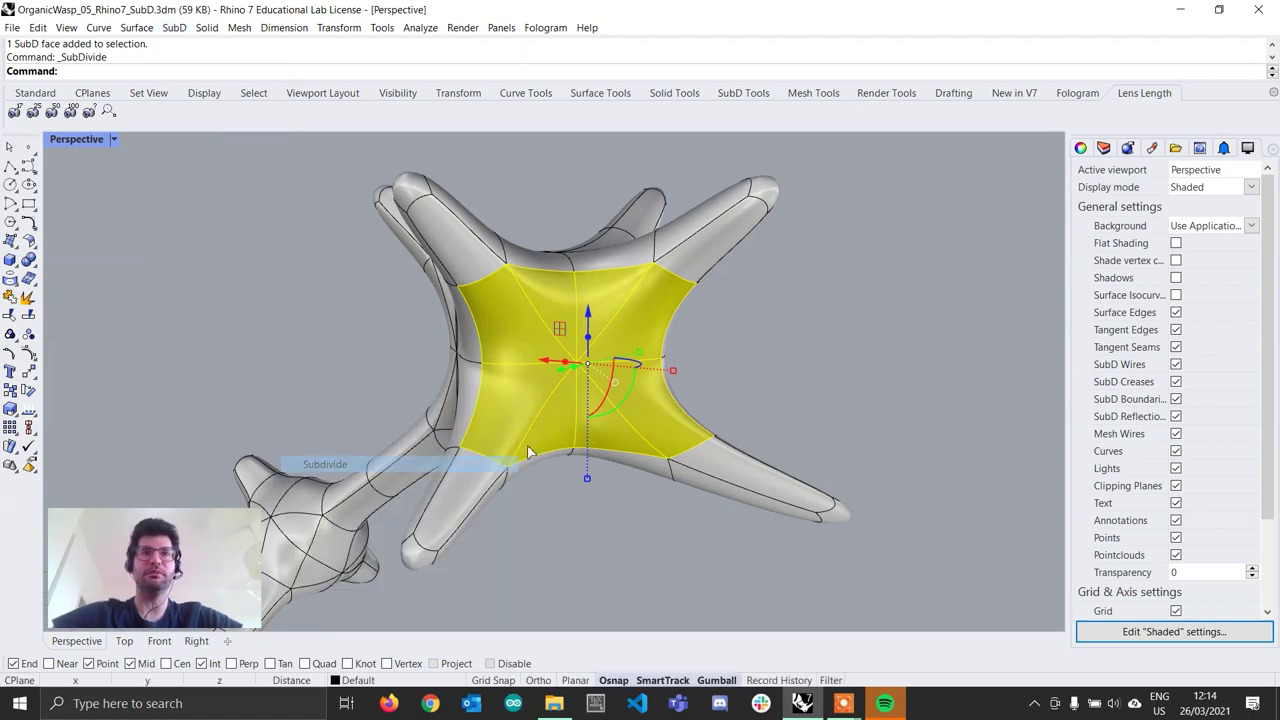
{"action": "scroll", "coordinate": [633, 363], "scroll_direction": "up", "scroll_amount": 3}
{"action": "left_click", "coordinate": [762, 369]}
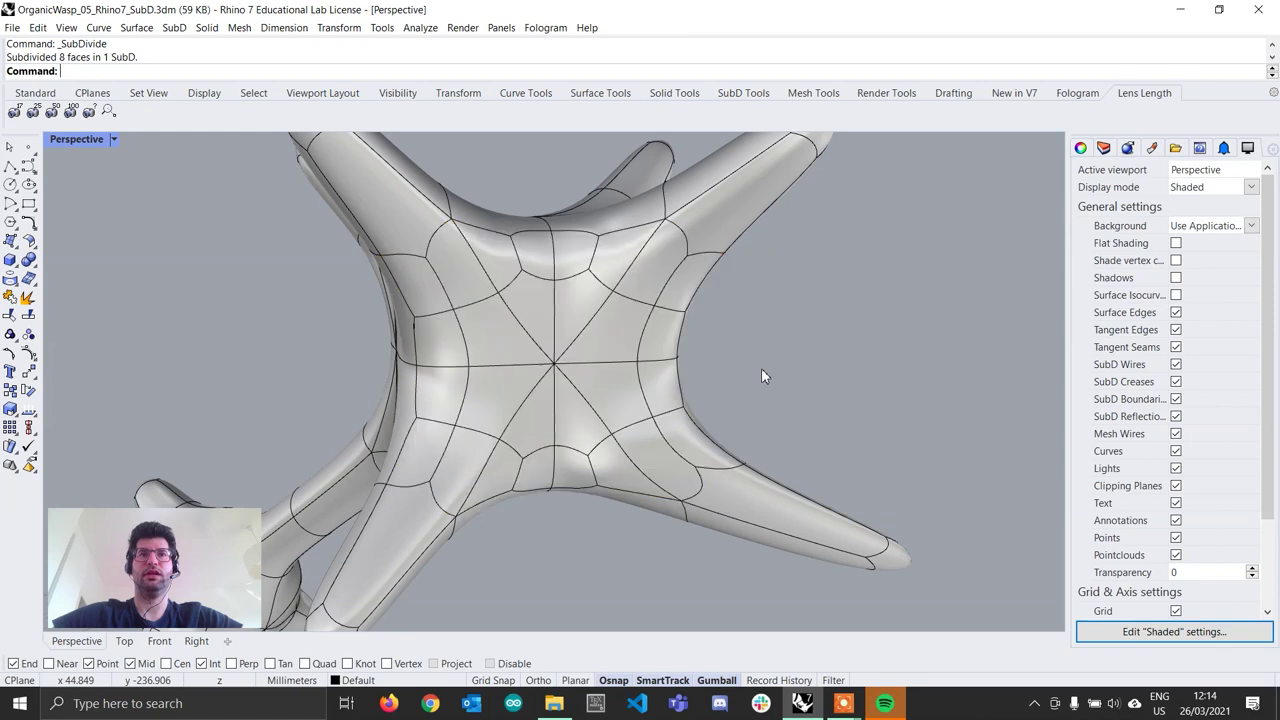
{"action": "left_click", "coordinate": [583, 425]}
{"action": "left_click", "coordinate": [530, 420], "text": "shift"}
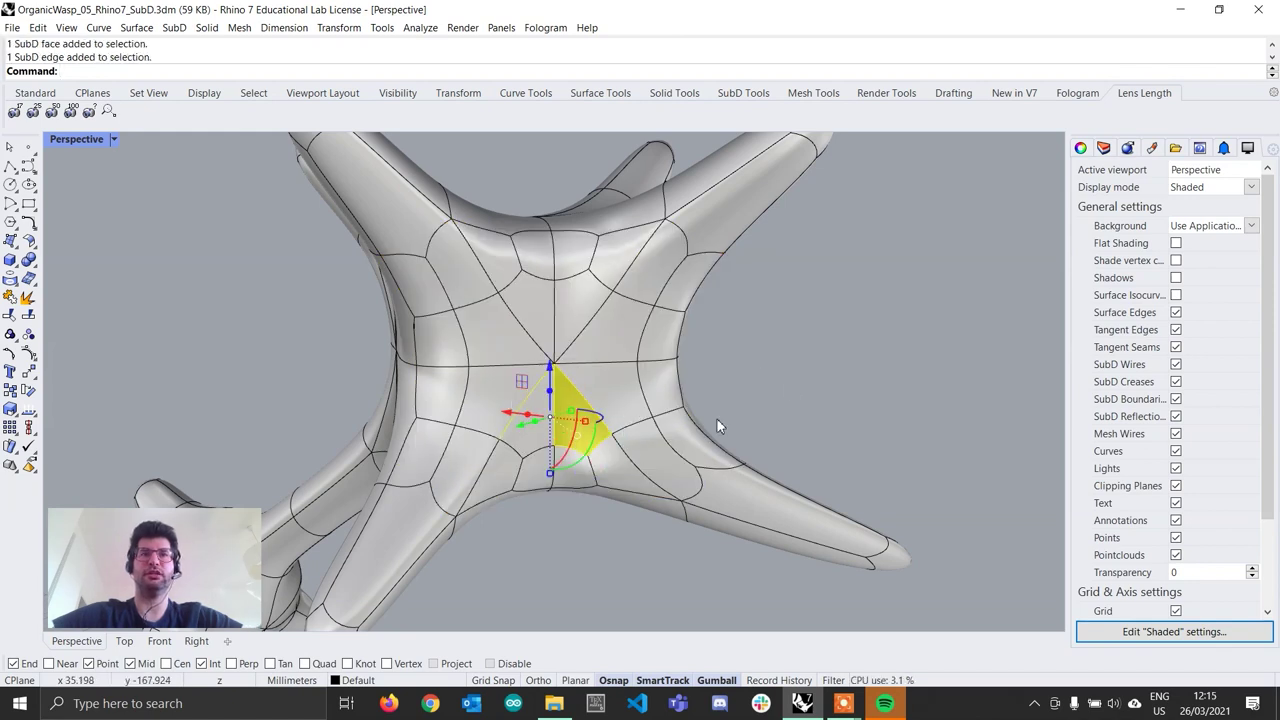
{"action": "left_click", "coordinate": [717, 419]}
Step: Select the inner ring of subdivided faces around the node's centre and move them outward and downward to form a bulge
{"action": "left_click", "coordinate": [525, 435], "text": "ctrl+shift"}
{"action": "left_click", "coordinate": [569, 405], "text": "ctrl+shift"}
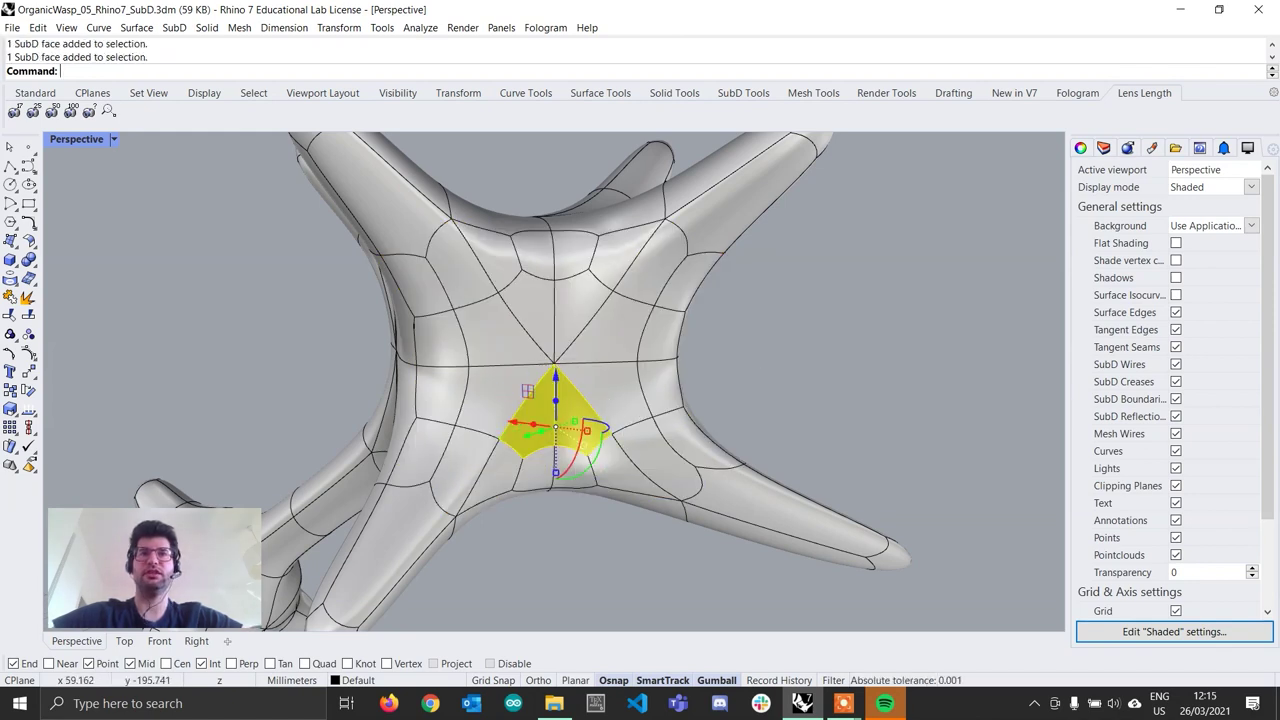
{"action": "left_click", "coordinate": [596, 396], "text": "ctrl+shift"}
{"action": "left_click", "coordinate": [590, 334], "text": "ctrl+shift"}
{"action": "left_click", "coordinate": [576, 318], "text": "ctrl+shift"}
{"action": "scroll", "coordinate": [490, 391], "scroll_direction": "down", "scroll_amount": 6}
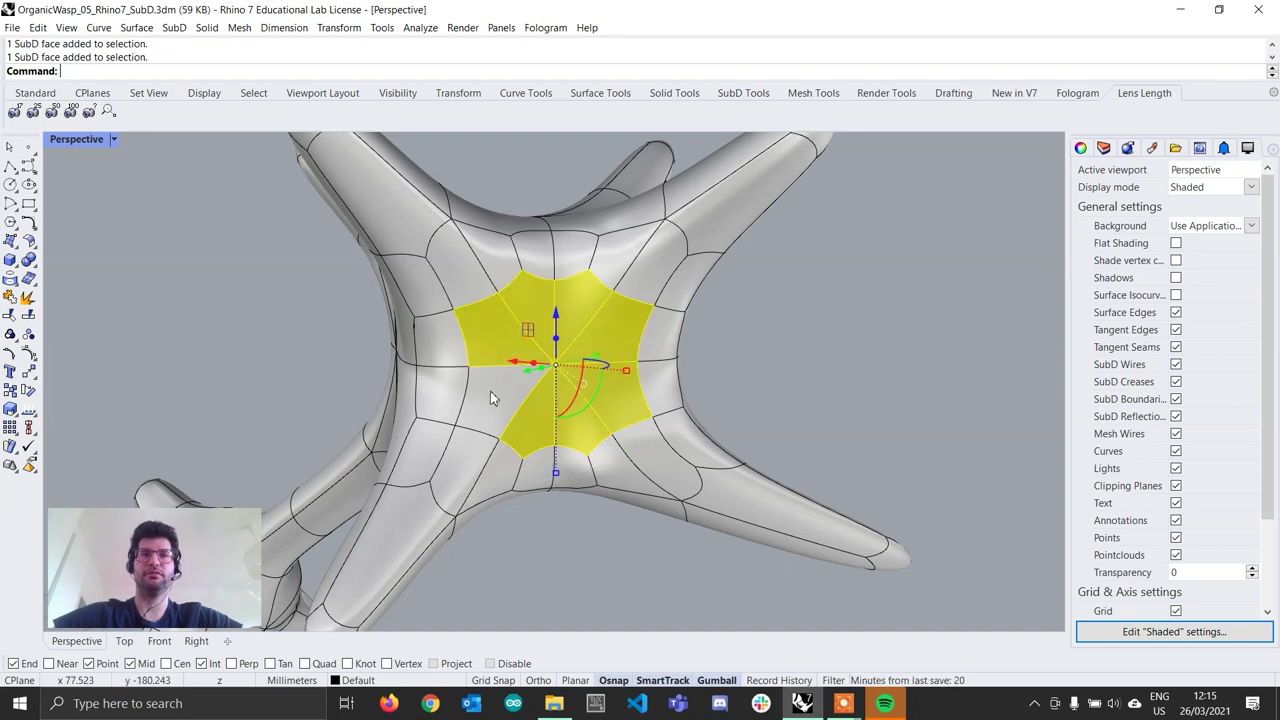
{"action": "right_click_drag", "start_coordinate": [490, 391], "coordinate": [586, 485]}
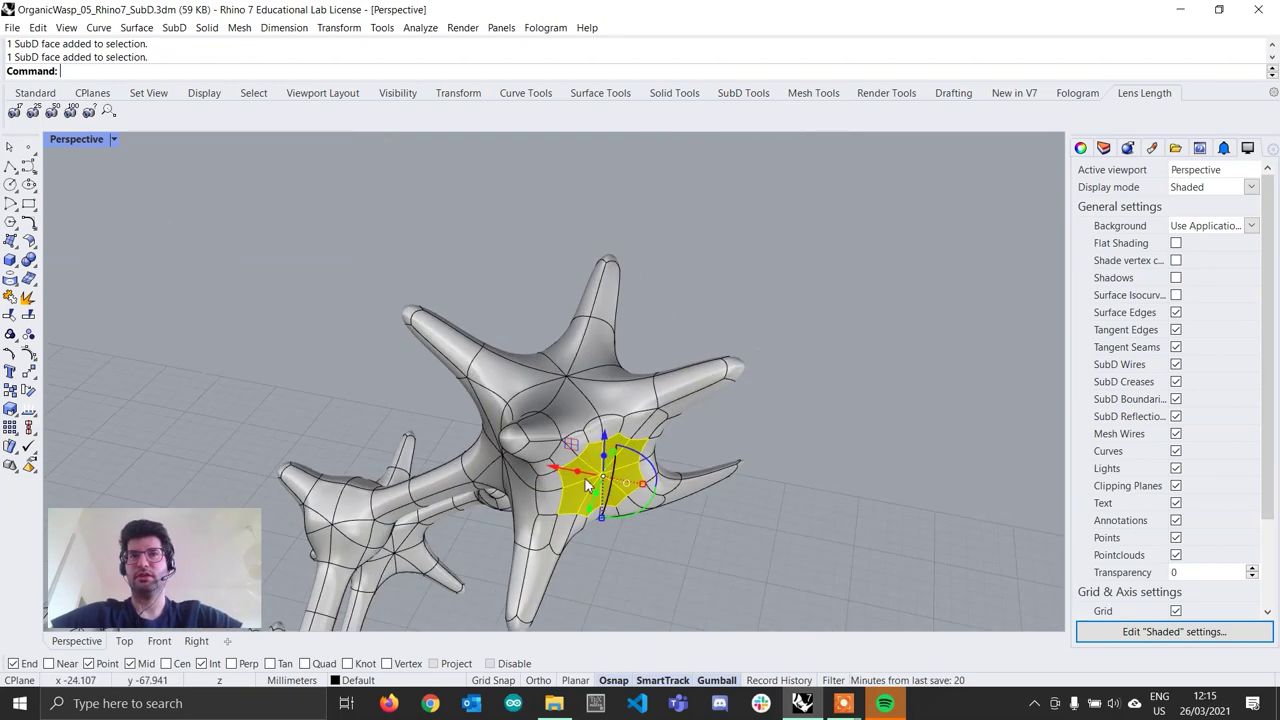
{"action": "mouse_move", "coordinate": [589, 475]}
{"action": "left_mouse_down"}
{"action": "mouse_move", "coordinate": [654, 489]}
{"action": "mouse_move", "coordinate": [666, 532]}
{"action": "mouse_move", "coordinate": [661, 521]}
{"action": "left_mouse_up"}
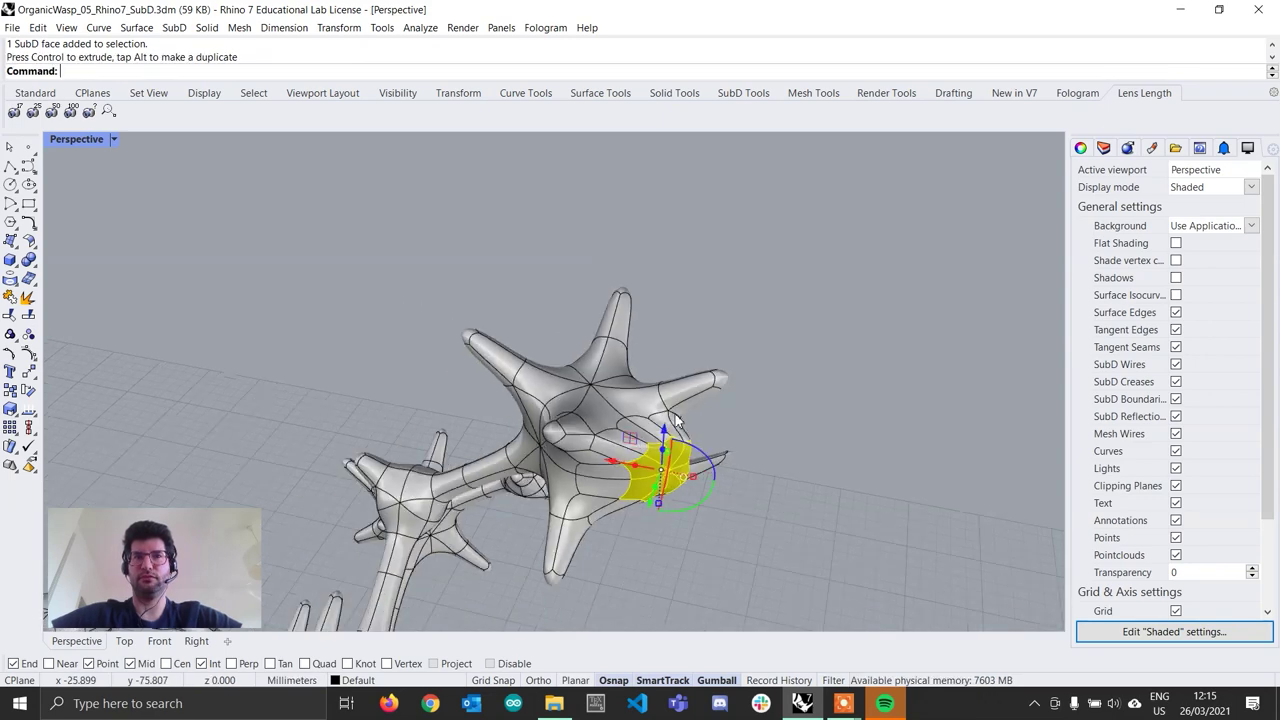
{"action": "mouse_move", "coordinate": [679, 423]}
{"action": "right_mouse_down", "text": "shift"}
{"action": "mouse_move", "coordinate": [758, 432]}
{"action": "mouse_move", "coordinate": [752, 401]}
{"action": "right_mouse_up", "text": "shift"}
{"action": "left_click_drag", "start_coordinate": [645, 447], "coordinate": [640, 476]}
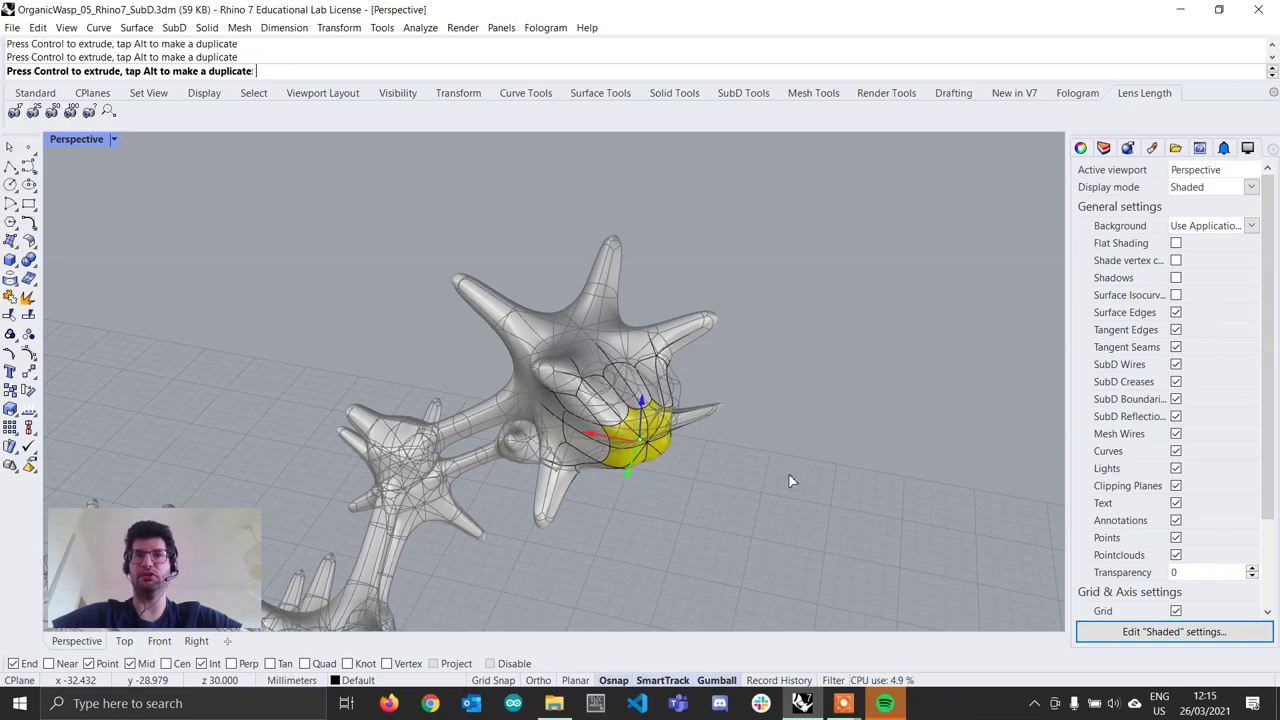
{"action": "left_click", "coordinate": [784, 475]}
Step: Examine the edited node up close from several angles and view the whole baked SubD structure
{"action": "right_click_drag", "start_coordinate": [784, 475], "coordinate": [451, 426]}
{"action": "scroll", "coordinate": [454, 388], "scroll_direction": "up", "scroll_amount": 5}
{"action": "scroll", "coordinate": [726, 383], "scroll_direction": "up", "scroll_amount": 4}
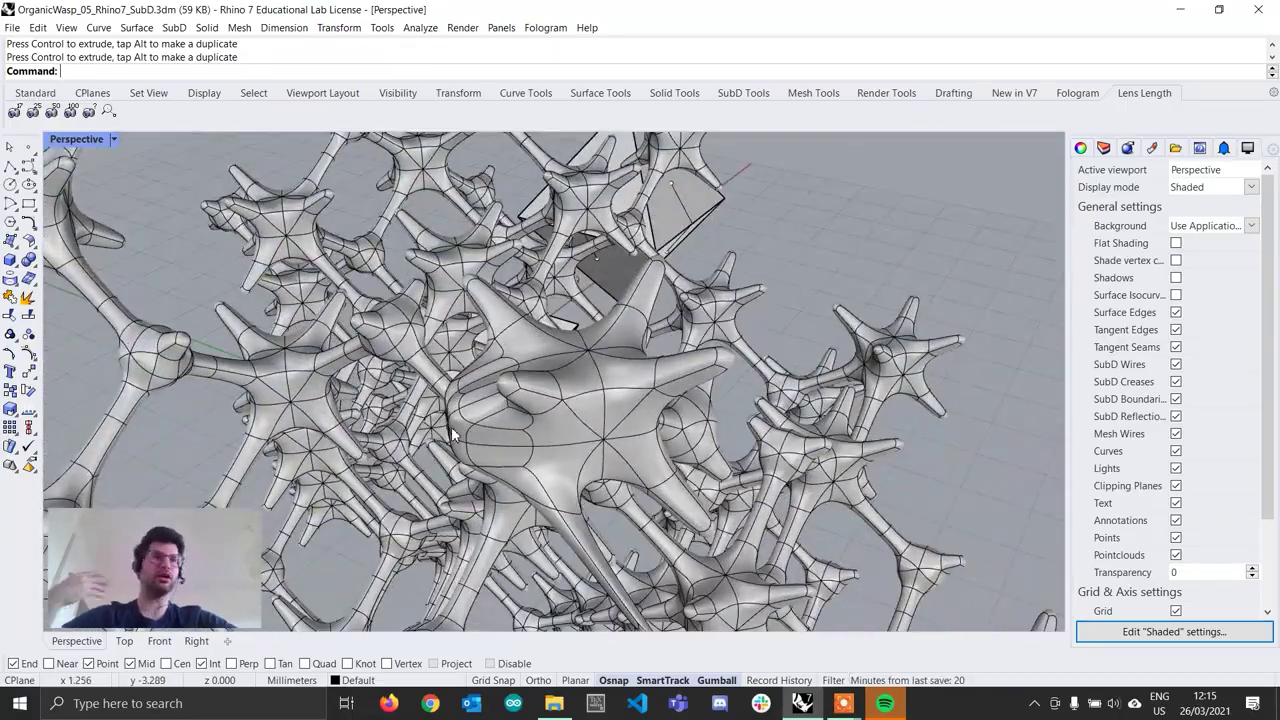
{"action": "scroll", "coordinate": [550, 372], "scroll_direction": "down", "scroll_amount": 4}
{"action": "right_click_drag", "start_coordinate": [550, 372], "coordinate": [645, 321]}
{"action": "scroll", "coordinate": [666, 331], "scroll_direction": "down", "scroll_amount": 4}
{"action": "scroll", "coordinate": [680, 285], "scroll_direction": "up", "scroll_amount": 6}
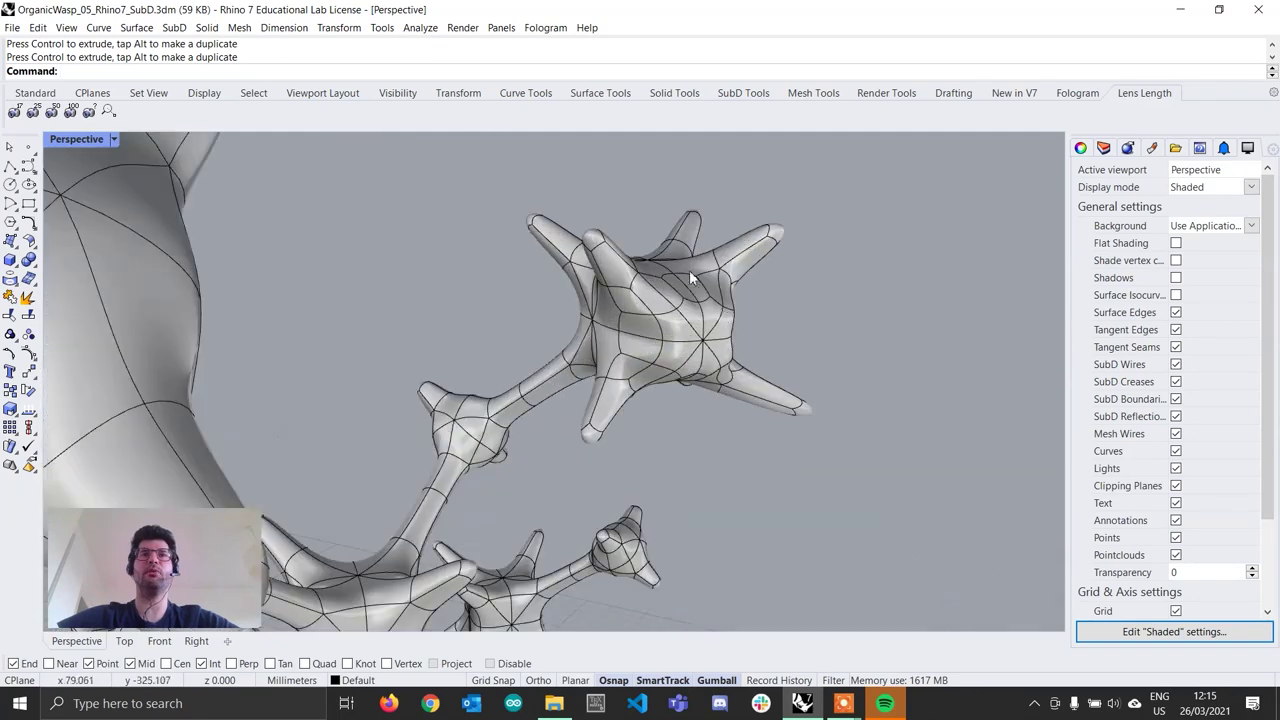
{"action": "right_click_drag", "start_coordinate": [689, 270], "coordinate": [710, 310]}
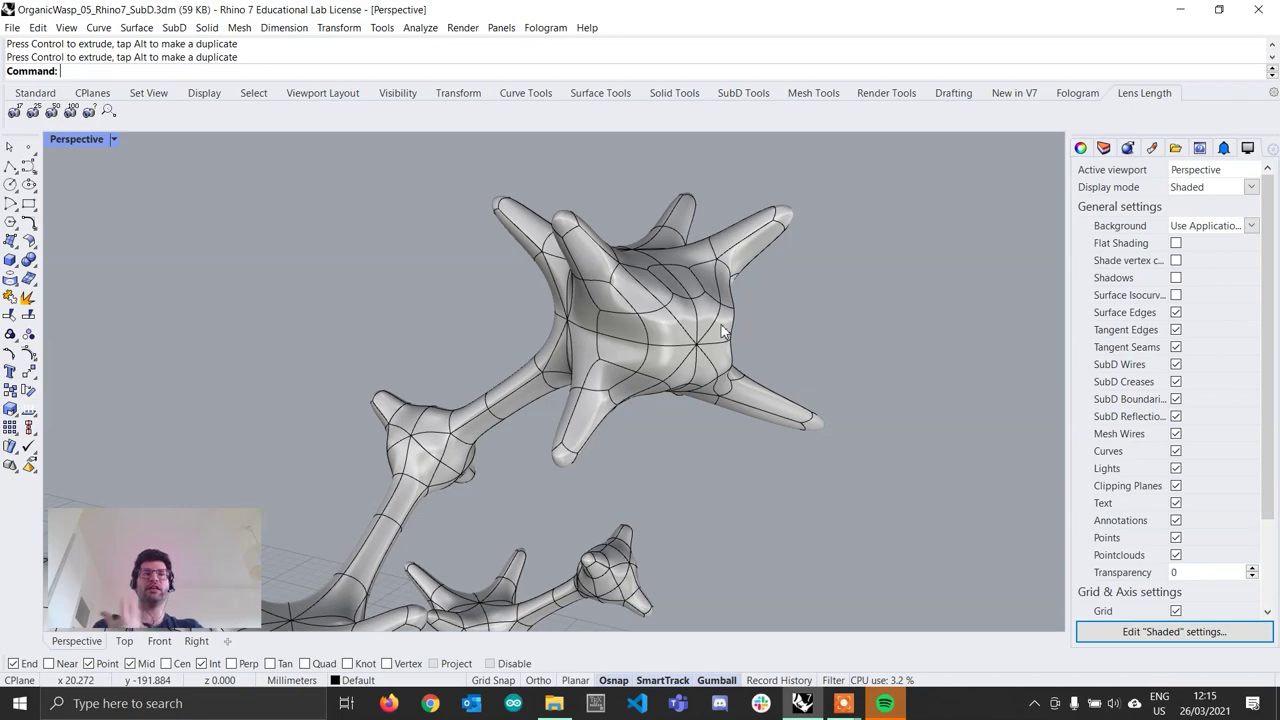
{"action": "right_click_drag", "start_coordinate": [725, 333], "coordinate": [685, 410]}
{"action": "scroll", "coordinate": [752, 368], "scroll_direction": "down", "scroll_amount": 5}
{"action": "scroll", "coordinate": [788, 346], "scroll_direction": "down", "scroll_amount": 6}
{"action": "scroll", "coordinate": [680, 400], "scroll_direction": "up", "scroll_amount": 5}
{"action": "scroll", "coordinate": [672, 410], "scroll_direction": "down", "scroll_amount": 3}
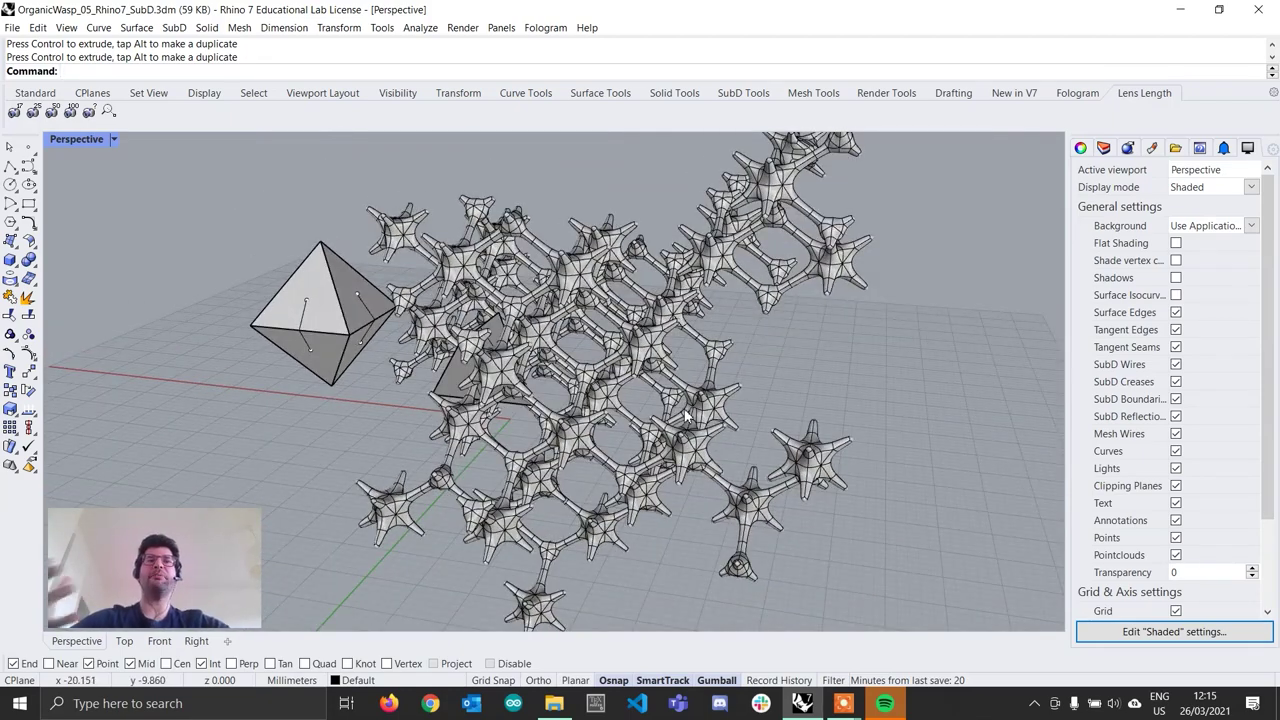